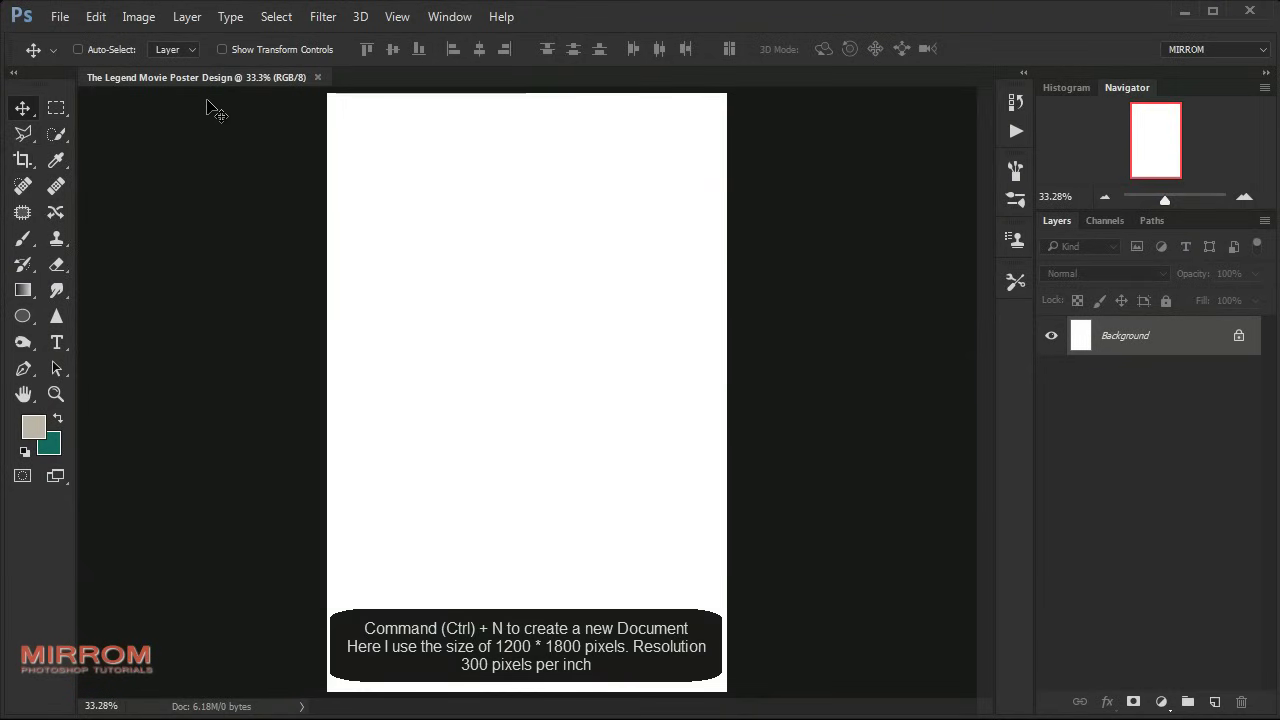
- Confirm the poster's image size of 1200 × 1800 px at 300 ppi
{"action": "left_click", "coordinate": [139, 17]}
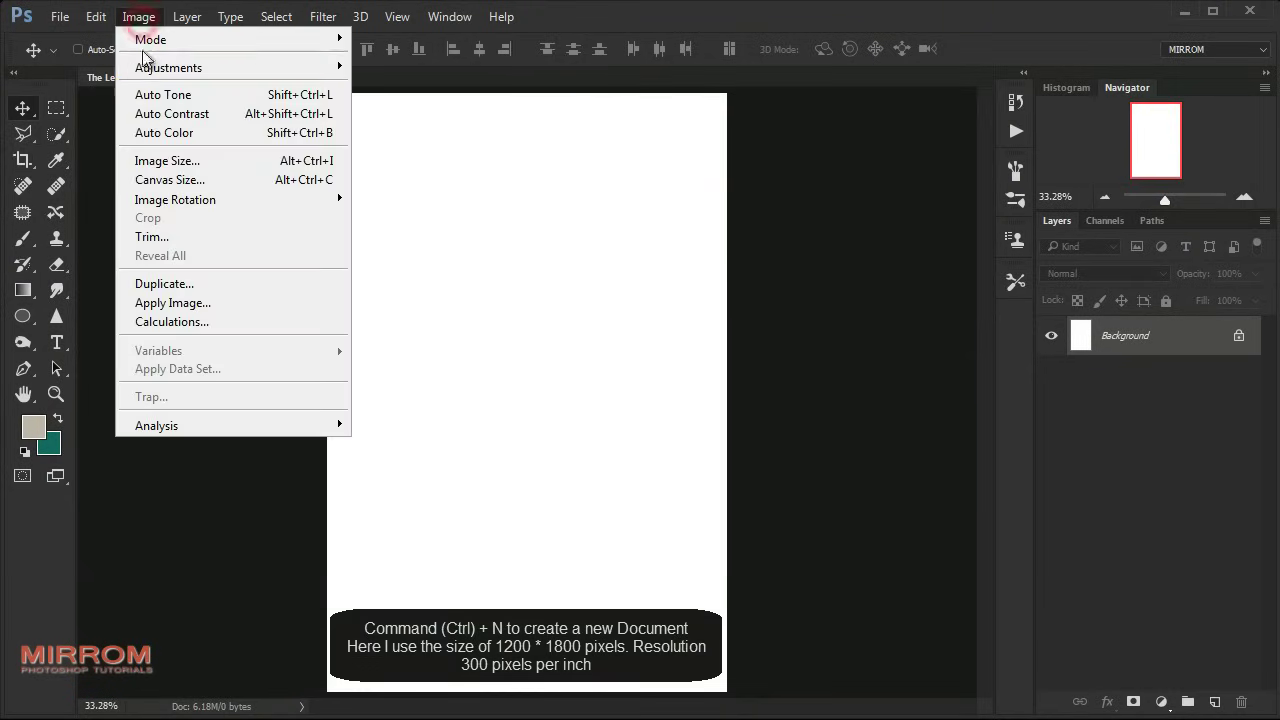
{"action": "left_click", "coordinate": [268, 161]}
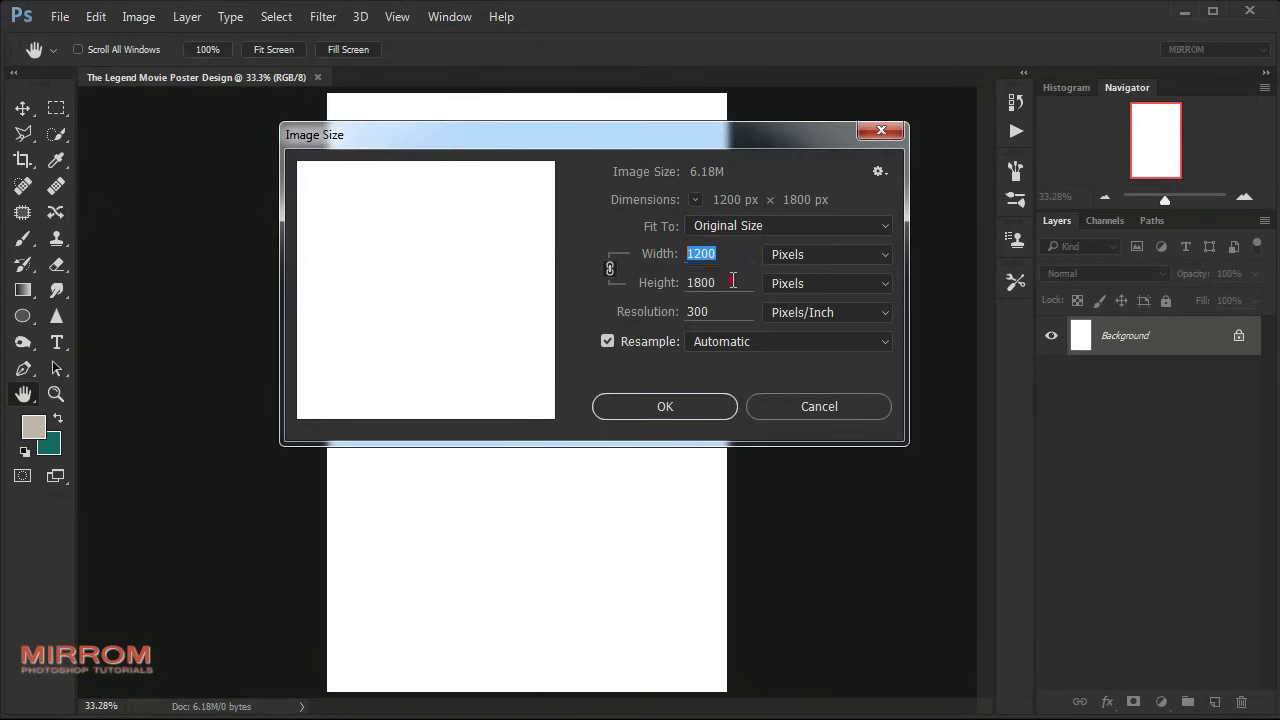
{"action": "key", "text": "Tab"}
{"action": "key", "text": "Tab"}
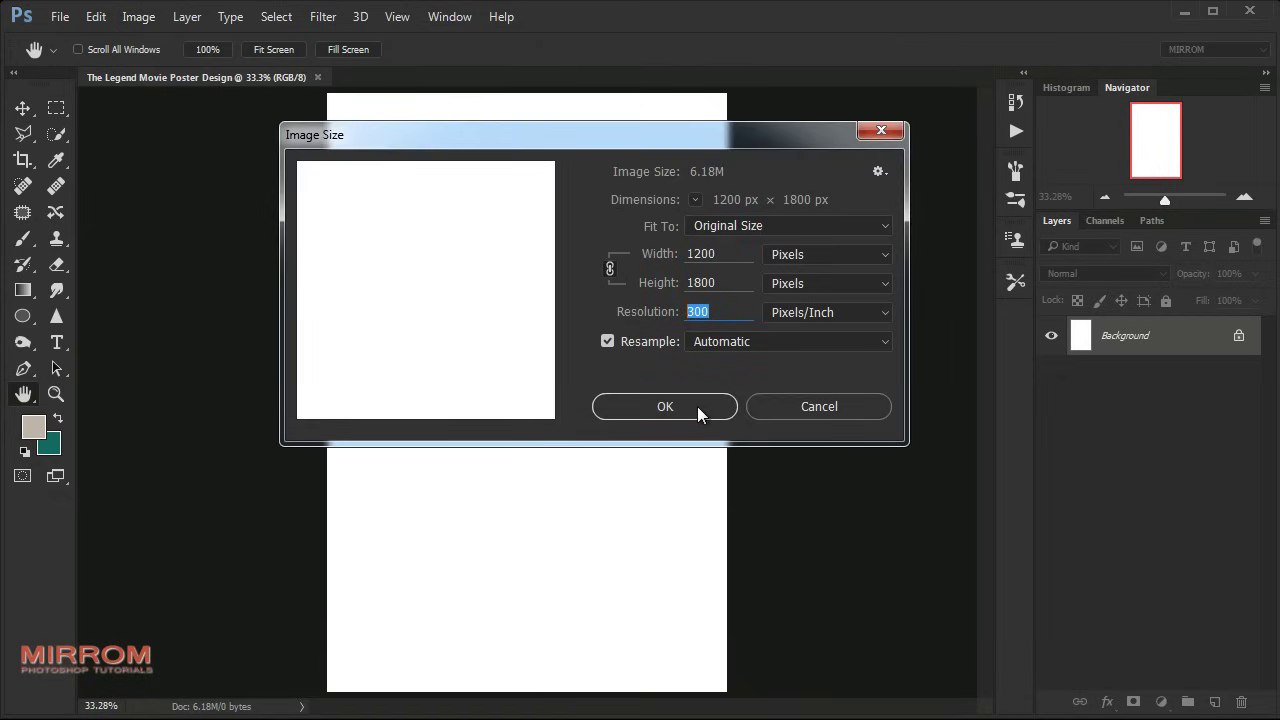
{"action": "left_click", "coordinate": [697, 406]}
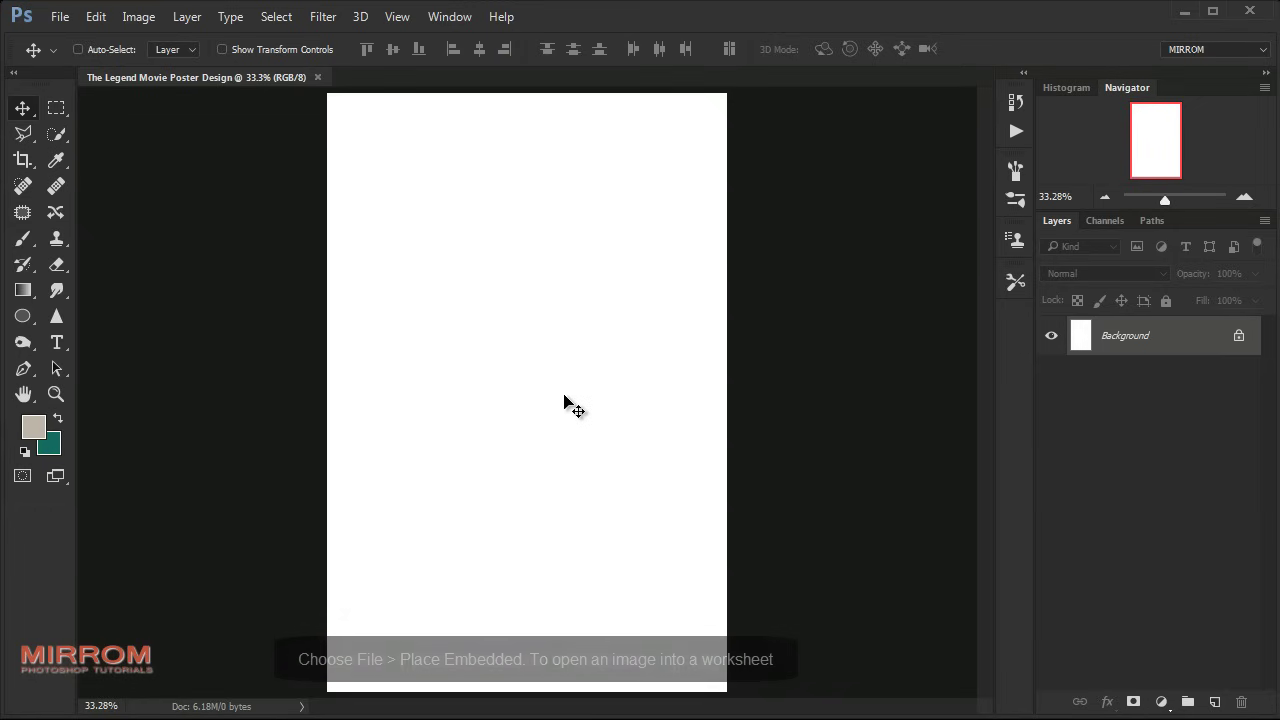
- Place texture-318907_1920 embedded, rotated -90° and scaled to cover the canvas
{"action": "left_click", "coordinate": [60, 17]}
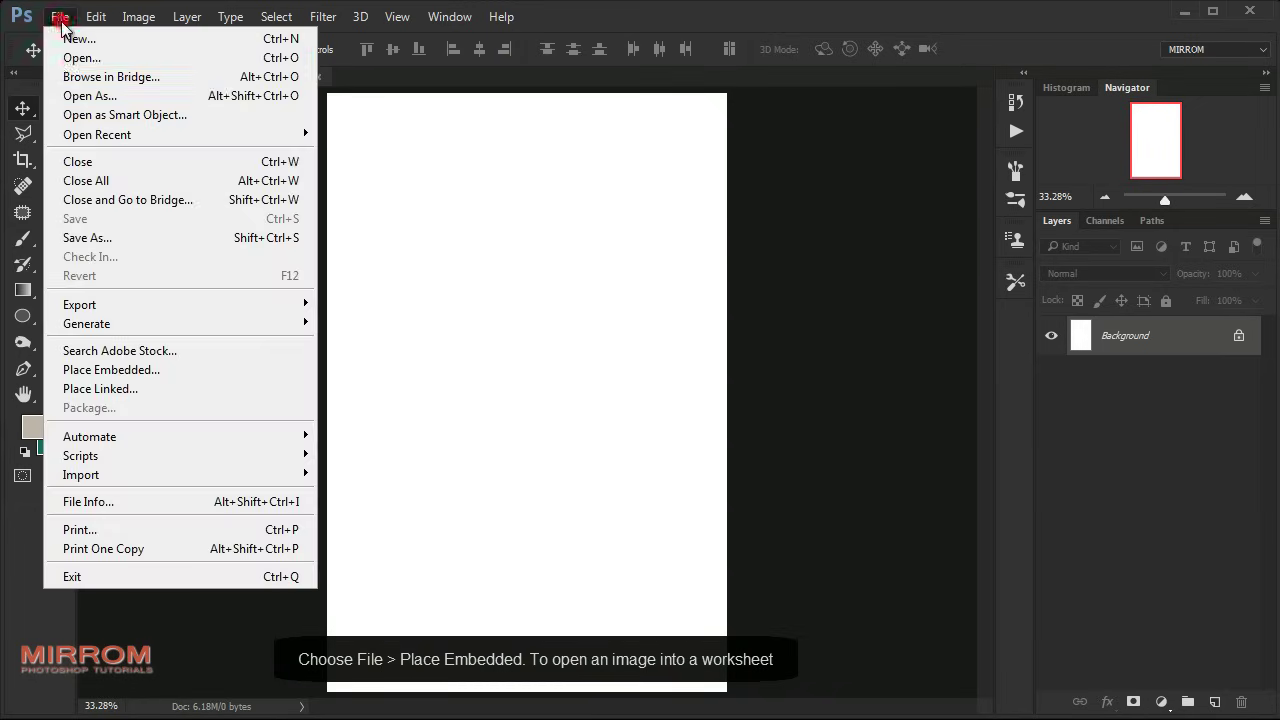
{"action": "left_click", "coordinate": [194, 369]}
{"action": "left_click_drag", "start_coordinate": [763, 400], "coordinate": [513, 191]}
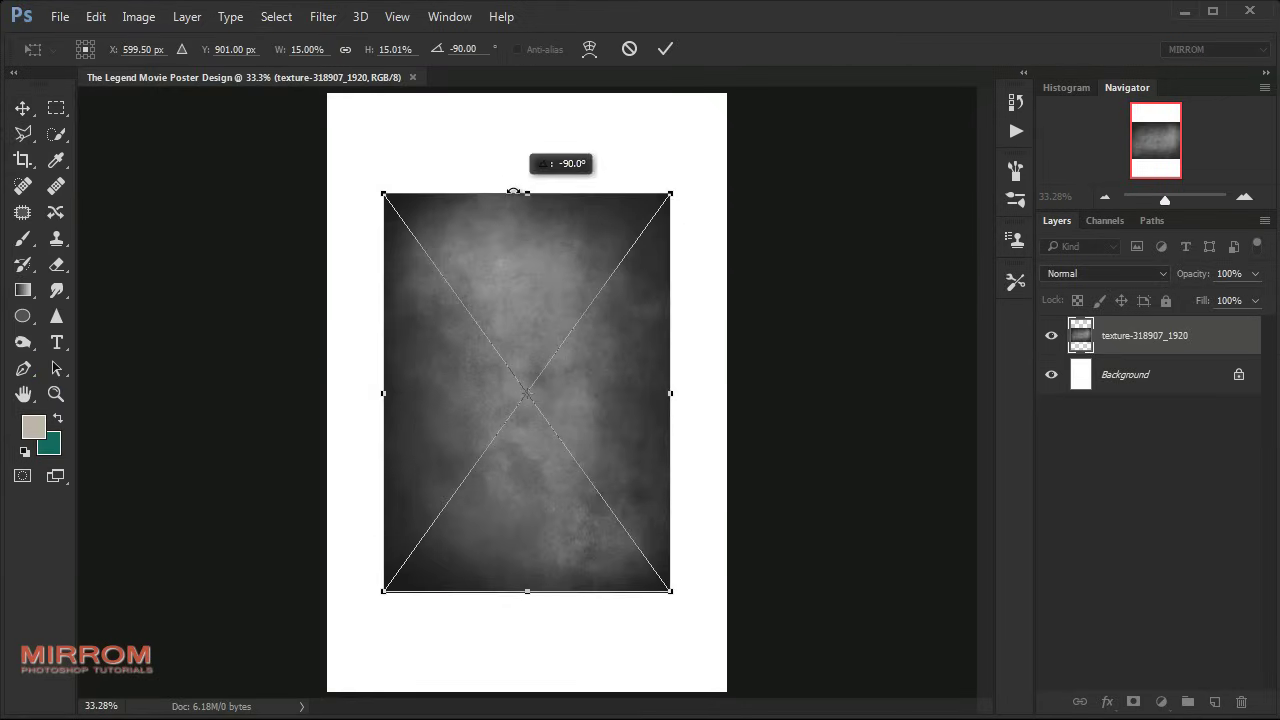
{"action": "left_click_drag", "start_coordinate": [670, 193], "coordinate": [744, 90]}
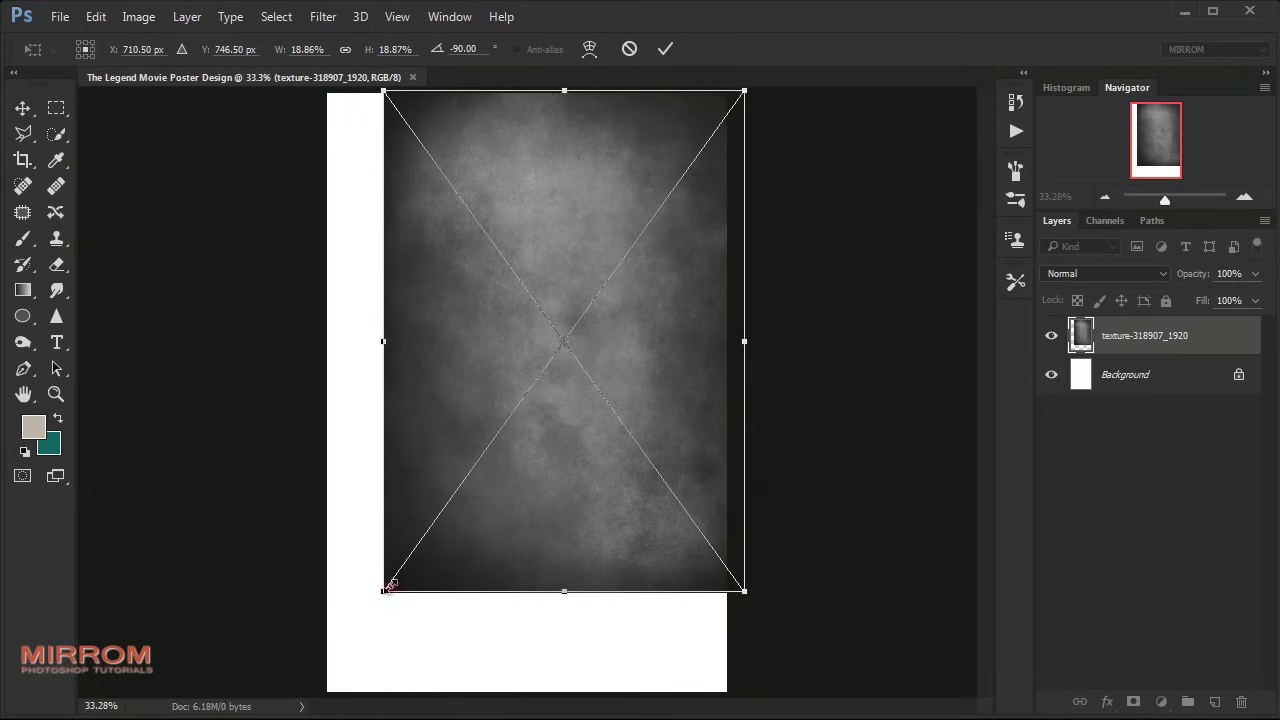
{"action": "left_click_drag", "start_coordinate": [389, 585], "coordinate": [318, 690]}
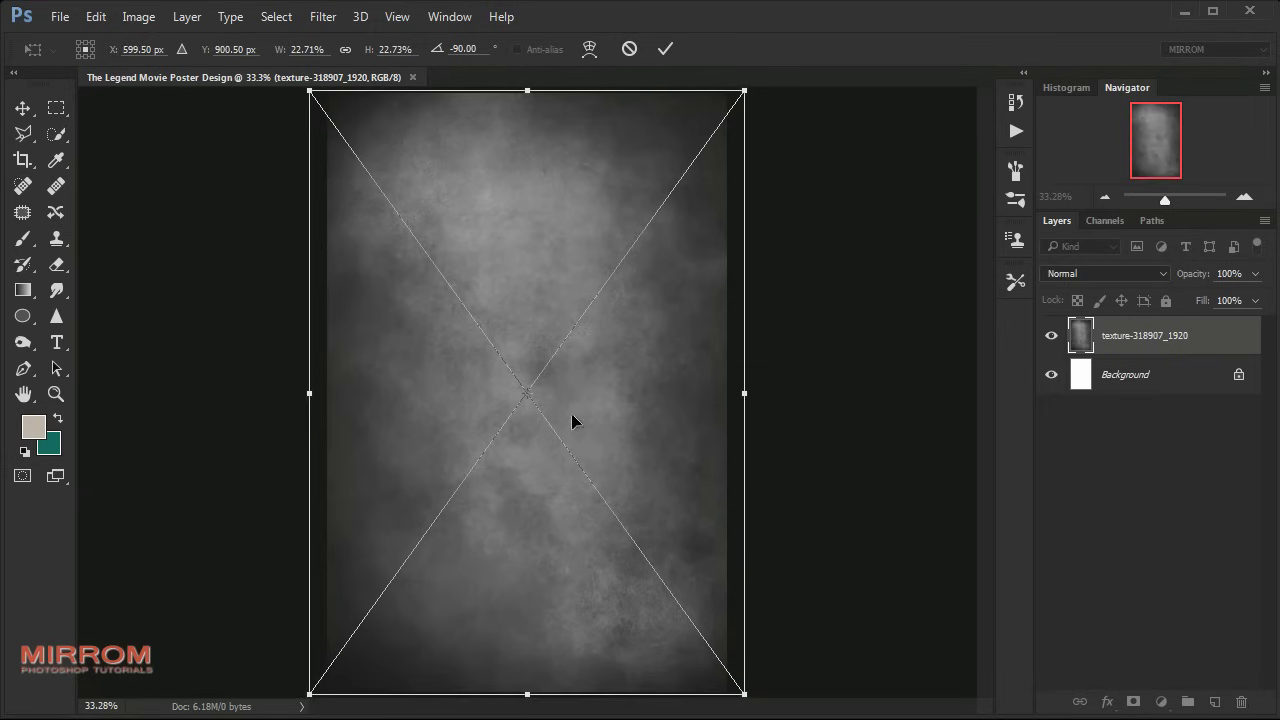
{"action": "left_click_drag", "start_coordinate": [759, 397], "coordinate": [754, 395]}
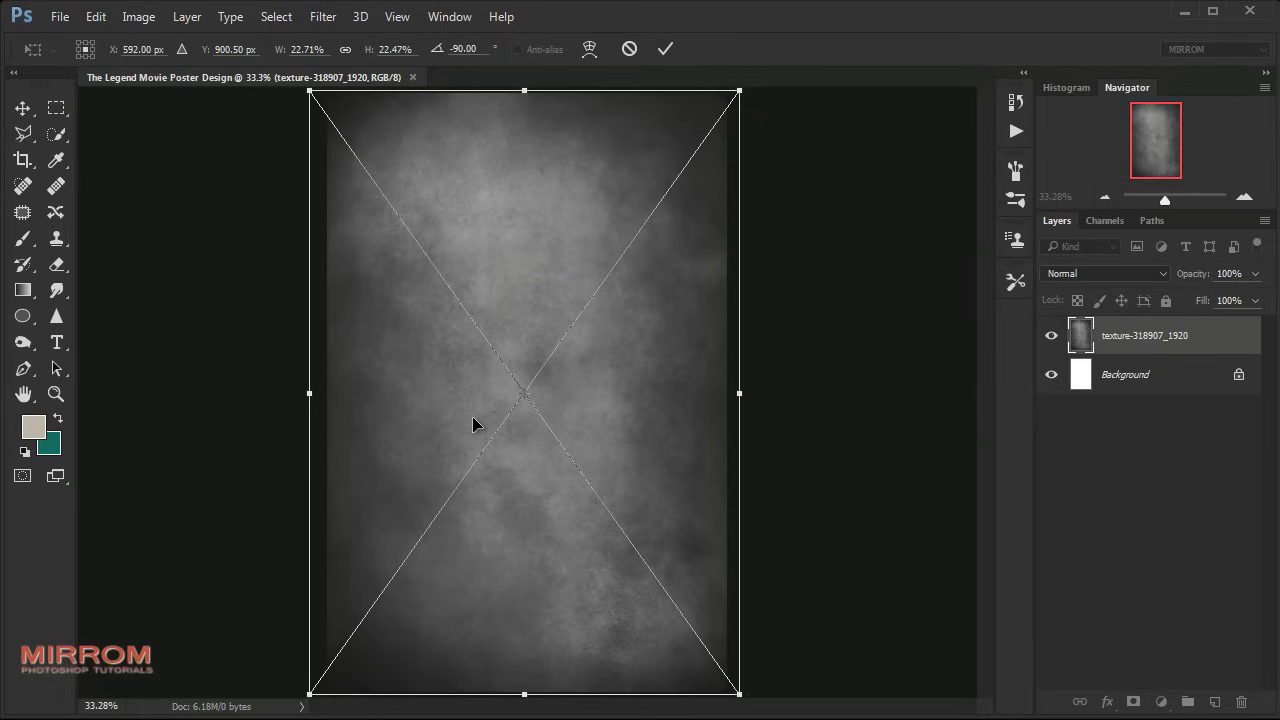
{"action": "key", "text": "Return"}
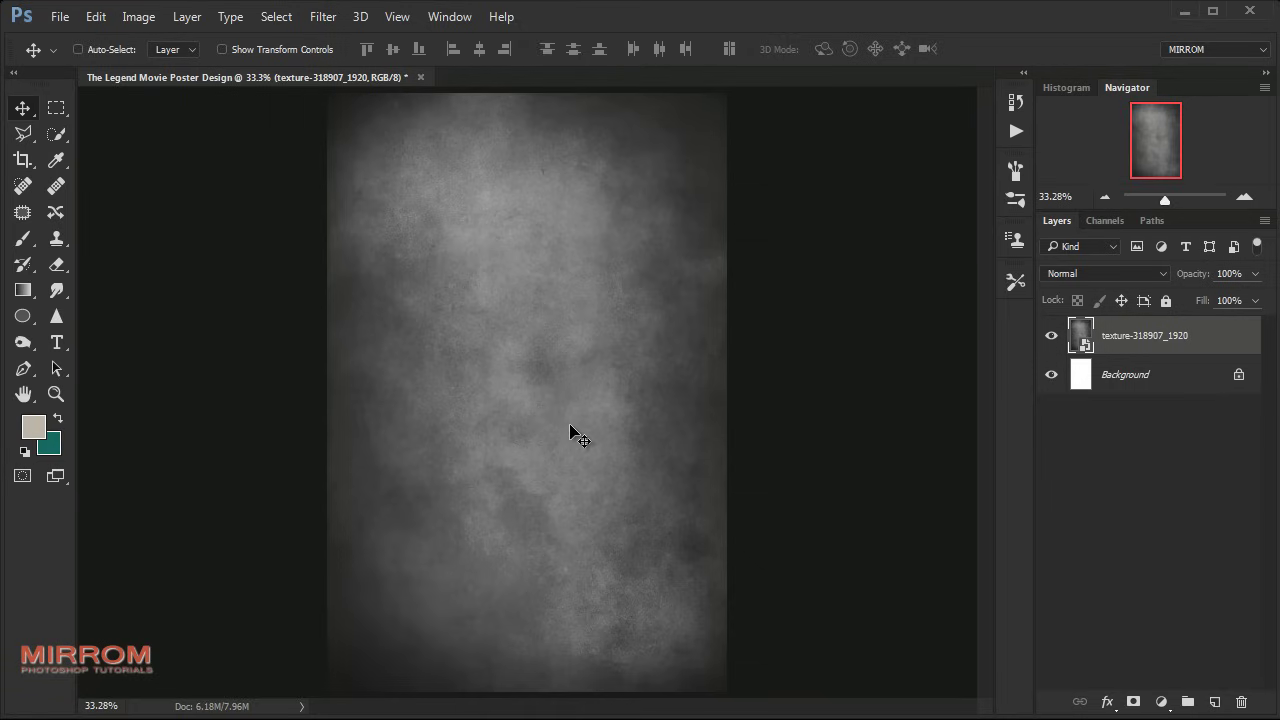
- Rasterize the texture layer and tint its midtones blue with Color Balance 0, 0, +18
{"action": "right_click", "coordinate": [1208, 341]}
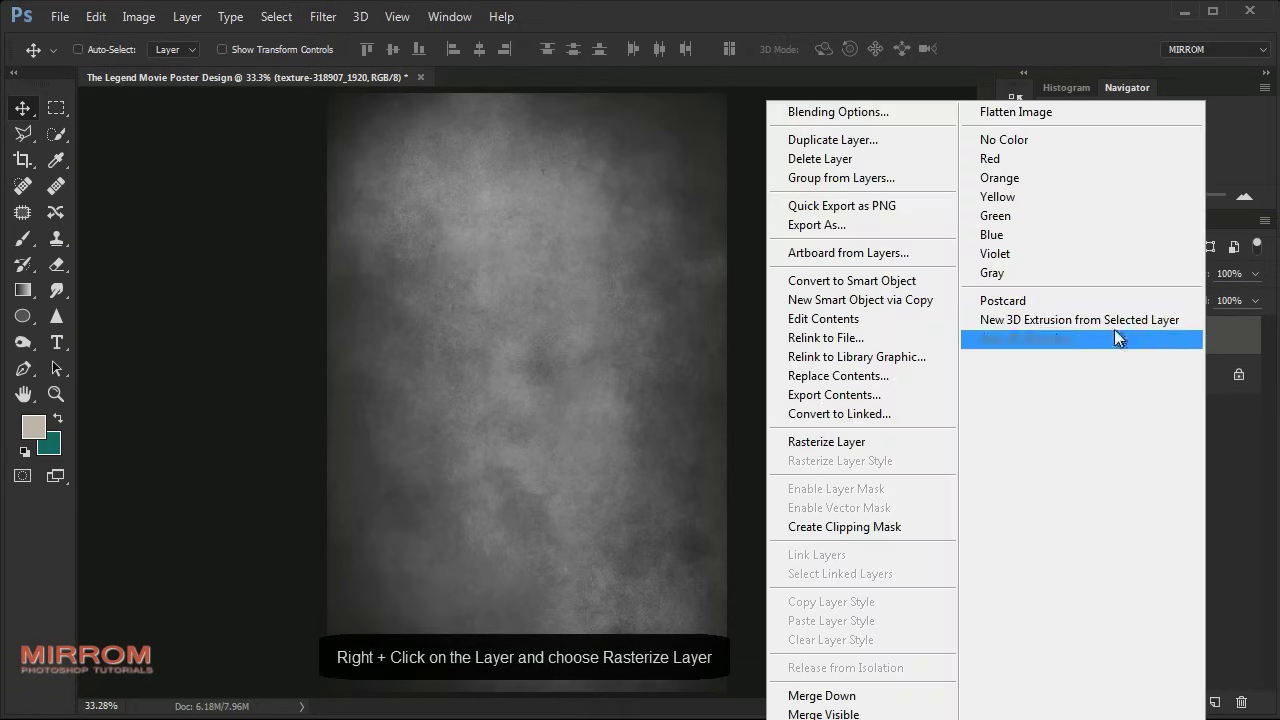
{"action": "left_click", "coordinate": [886, 443]}
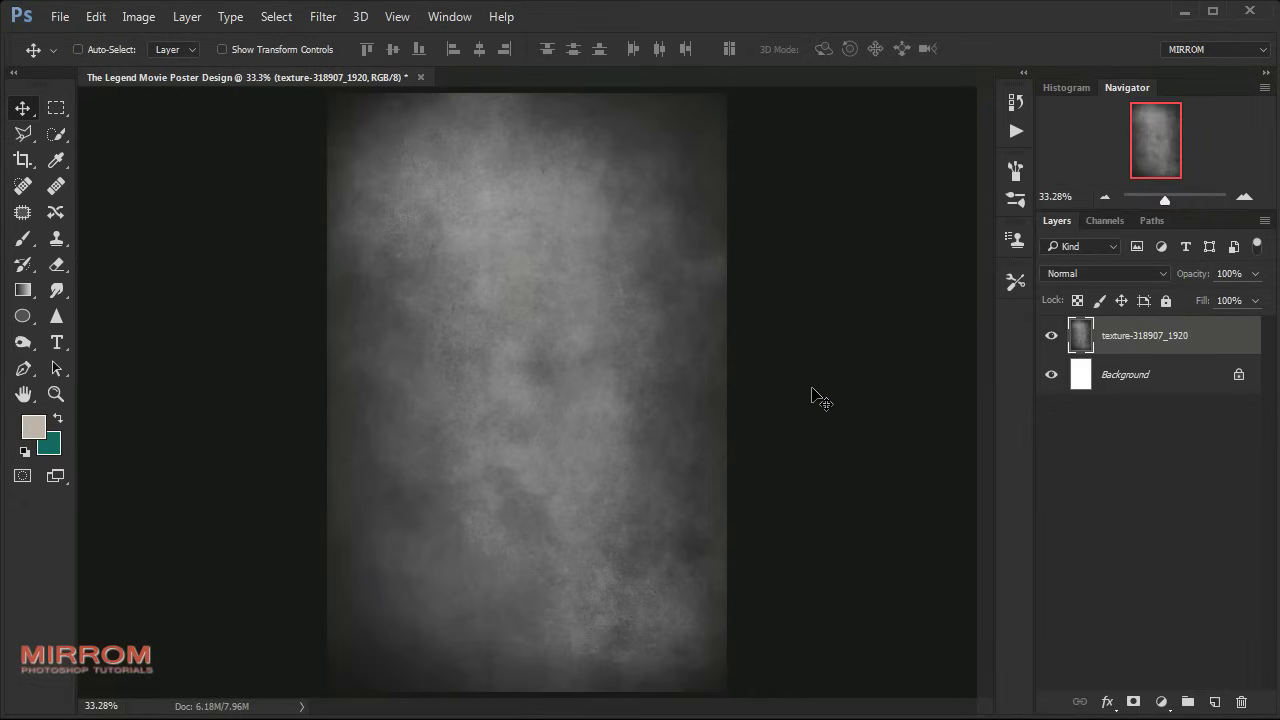
{"action": "left_click", "coordinate": [140, 17]}
{"action": "mouse_move", "coordinate": [168, 67]}
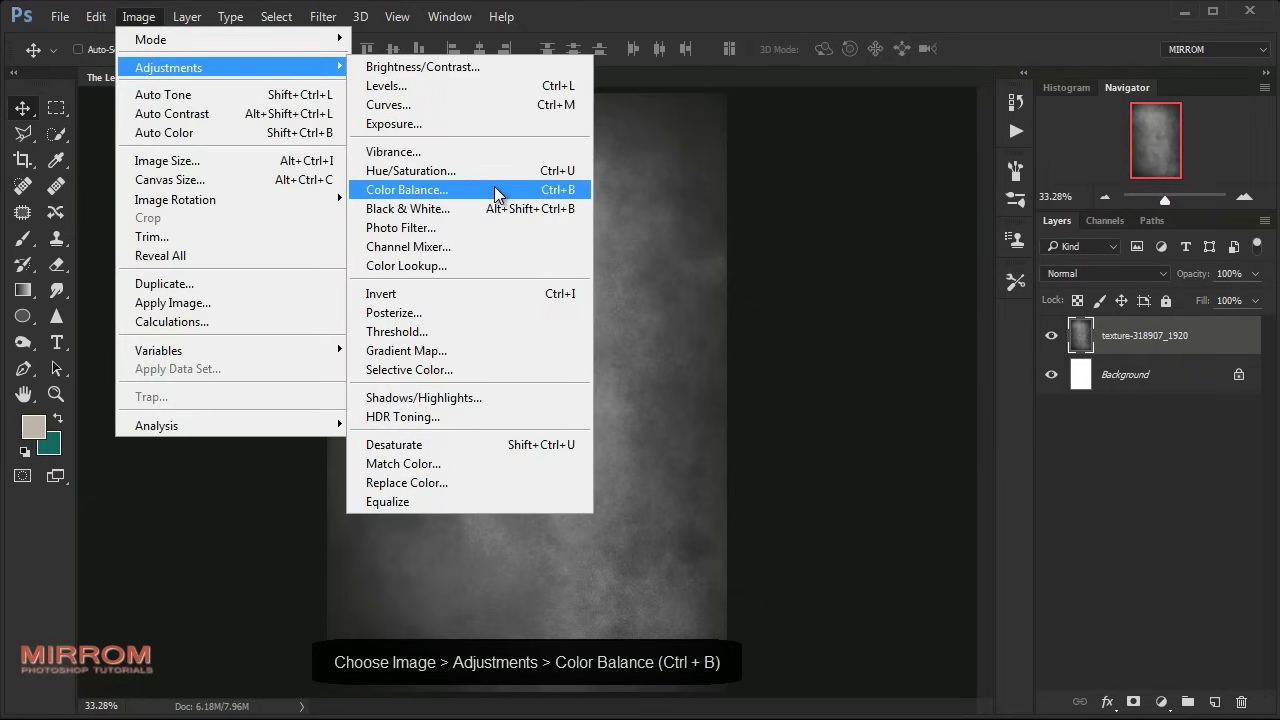
{"action": "left_click", "coordinate": [496, 190]}
{"action": "left_click_drag", "start_coordinate": [688, 172], "coordinate": [721, 198]}
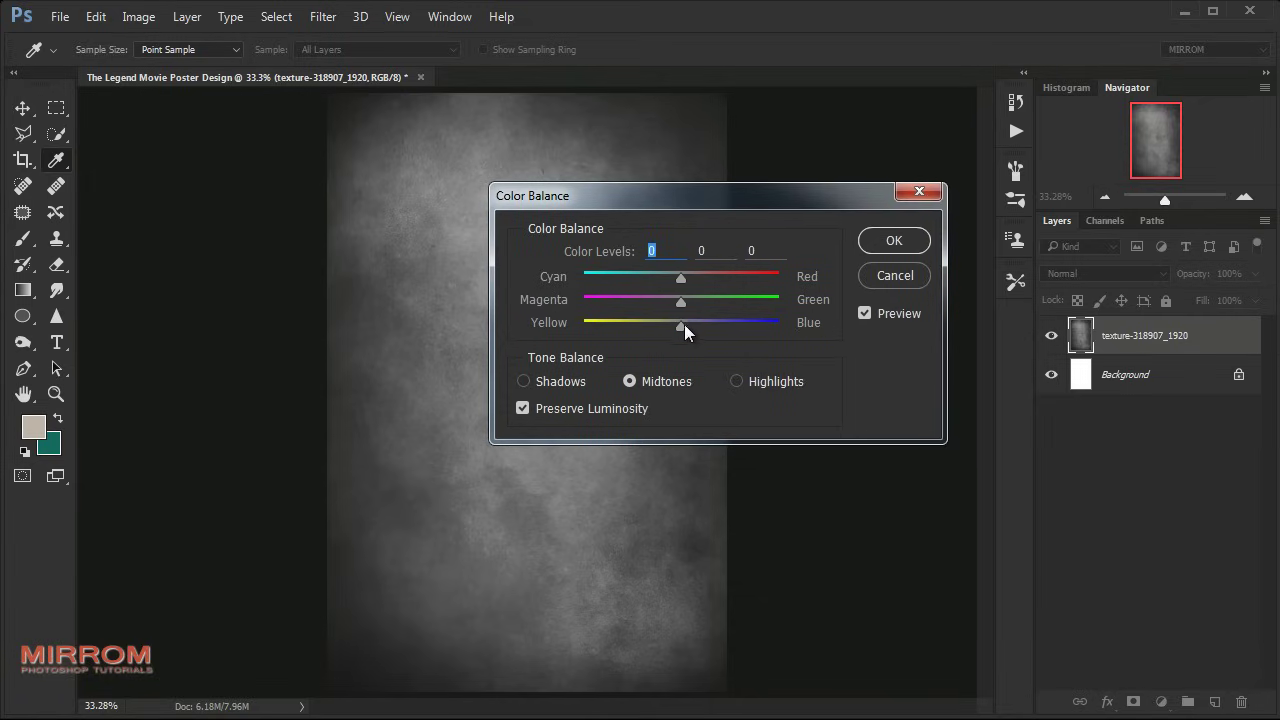
{"action": "left_click_drag", "start_coordinate": [681, 325], "coordinate": [699, 328]}
{"action": "left_click", "coordinate": [894, 240]}
{"action": "key", "text": "v"}
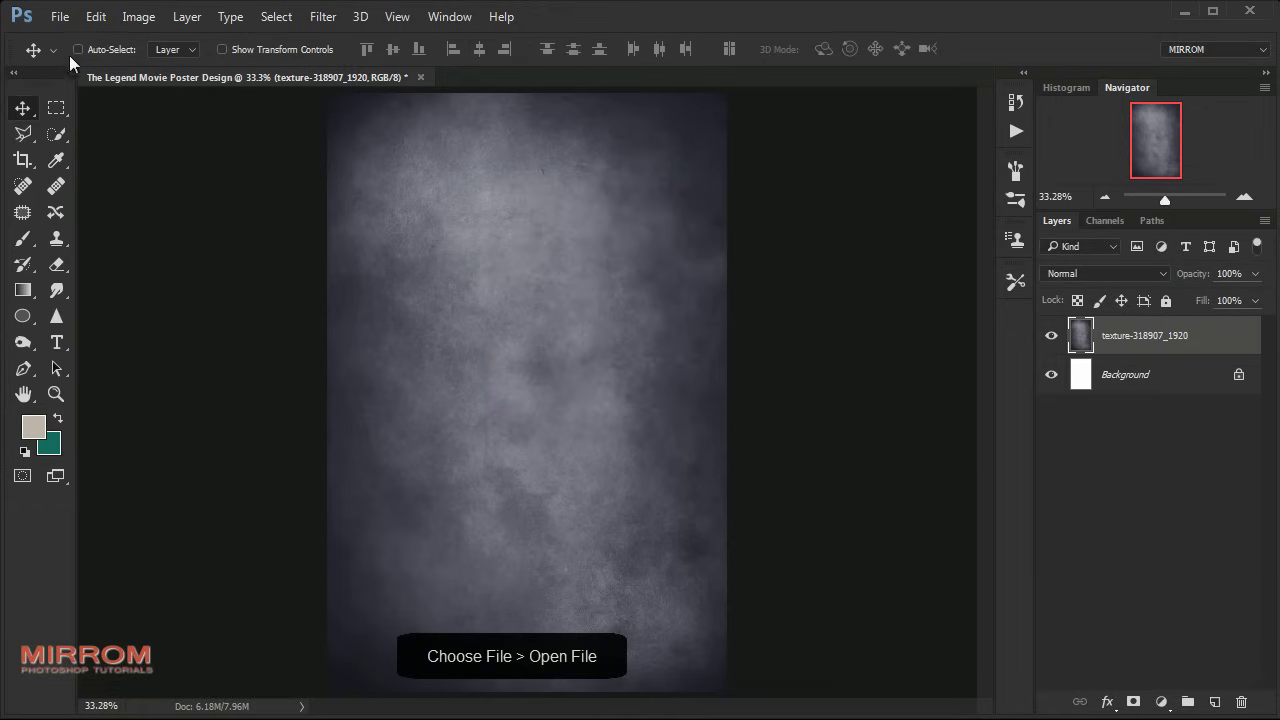
- Open fog-1209205_1920.jpg and drag it into the poster as a new layer
{"action": "left_click", "coordinate": [61, 17]}
{"action": "left_click", "coordinate": [82, 58]}
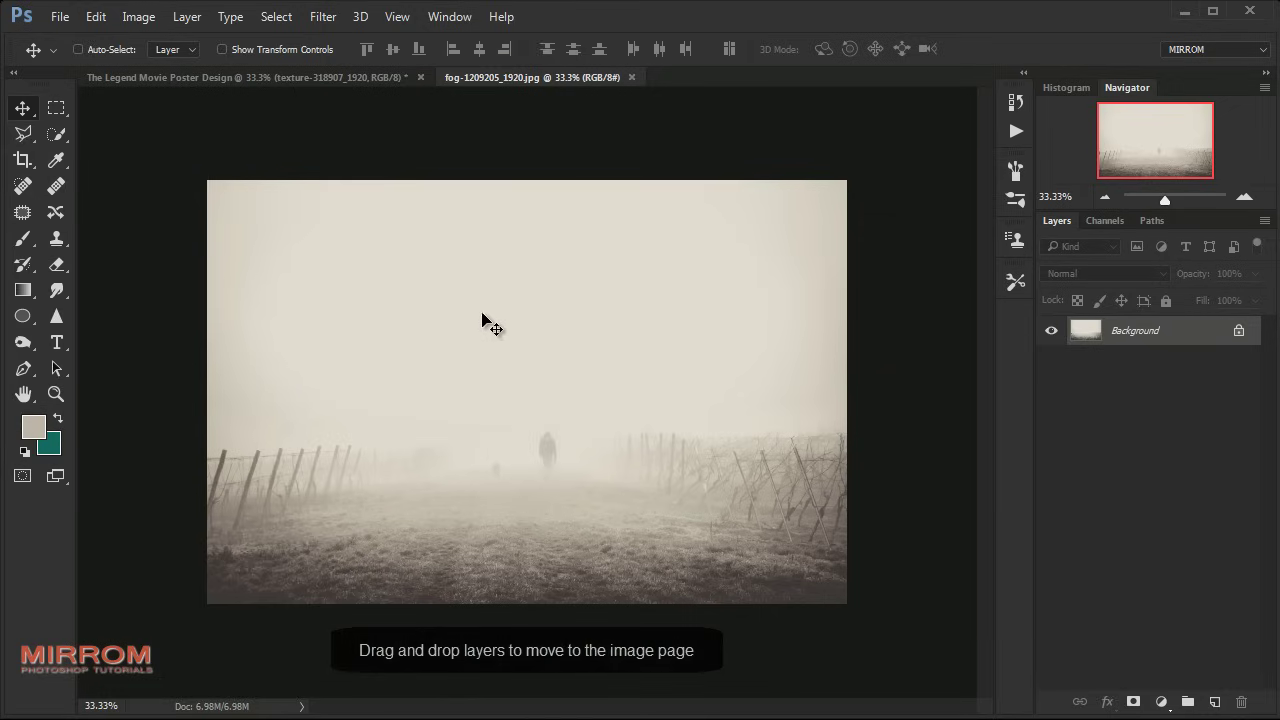
{"action": "mouse_move", "coordinate": [486, 323]}
{"action": "left_mouse_down"}
{"action": "mouse_move", "coordinate": [359, 82]}
{"action": "mouse_move", "coordinate": [470, 300]}
{"action": "mouse_move", "coordinate": [580, 425]}
{"action": "left_mouse_up"}
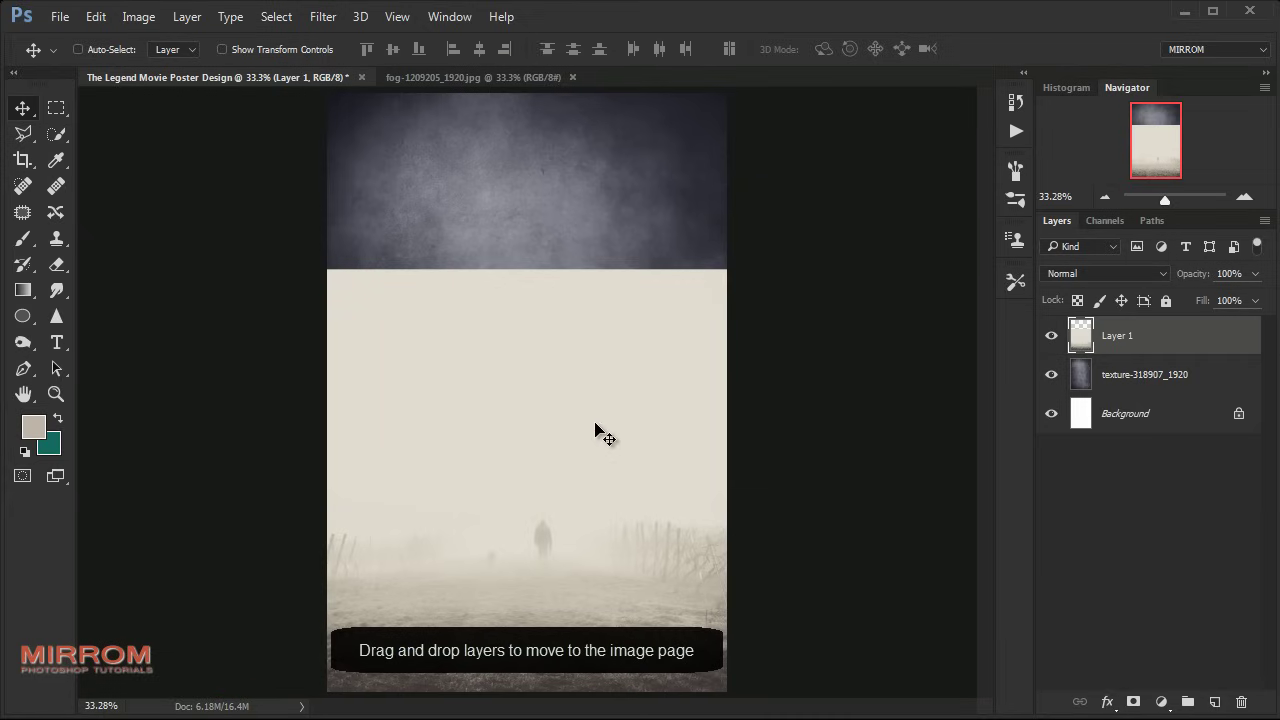
- Free-transform the fog layer so it fills the entire poster canvas
{"action": "key", "text": "ctrl+t"}
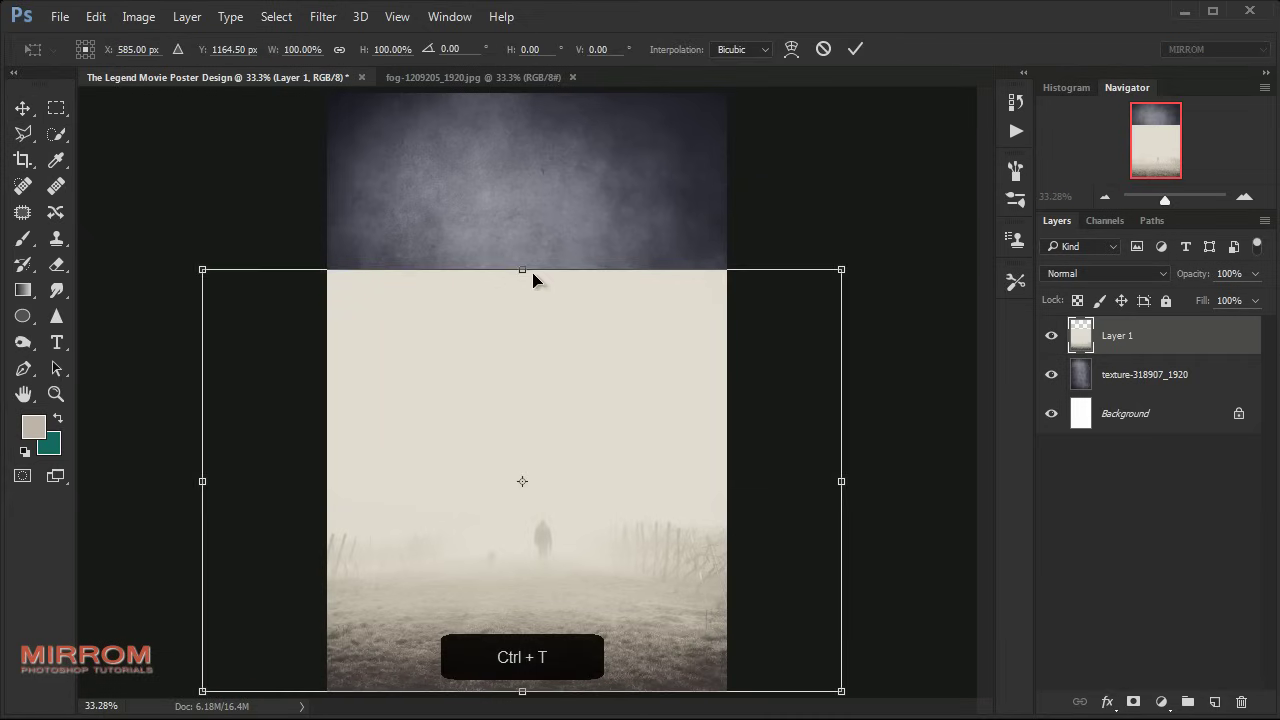
{"action": "left_click_drag", "start_coordinate": [528, 268], "coordinate": [530, 110]}
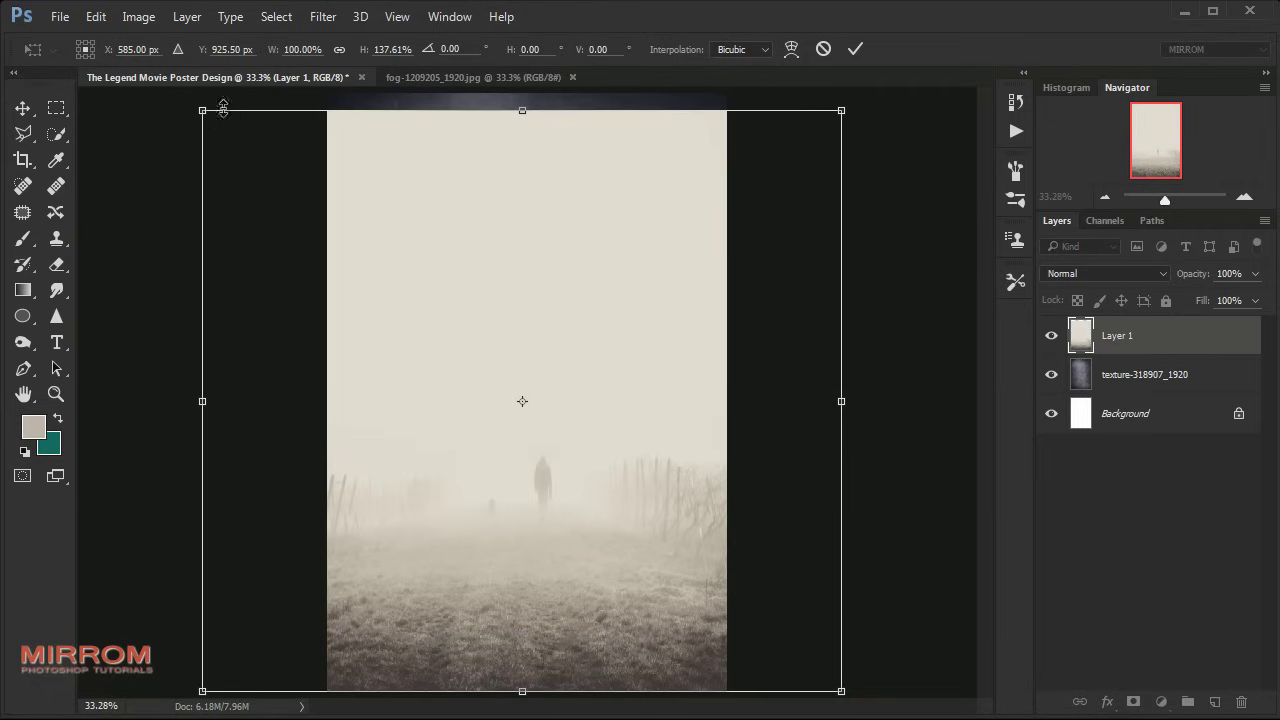
{"action": "left_click_drag", "start_coordinate": [199, 113], "coordinate": [246, 137]}
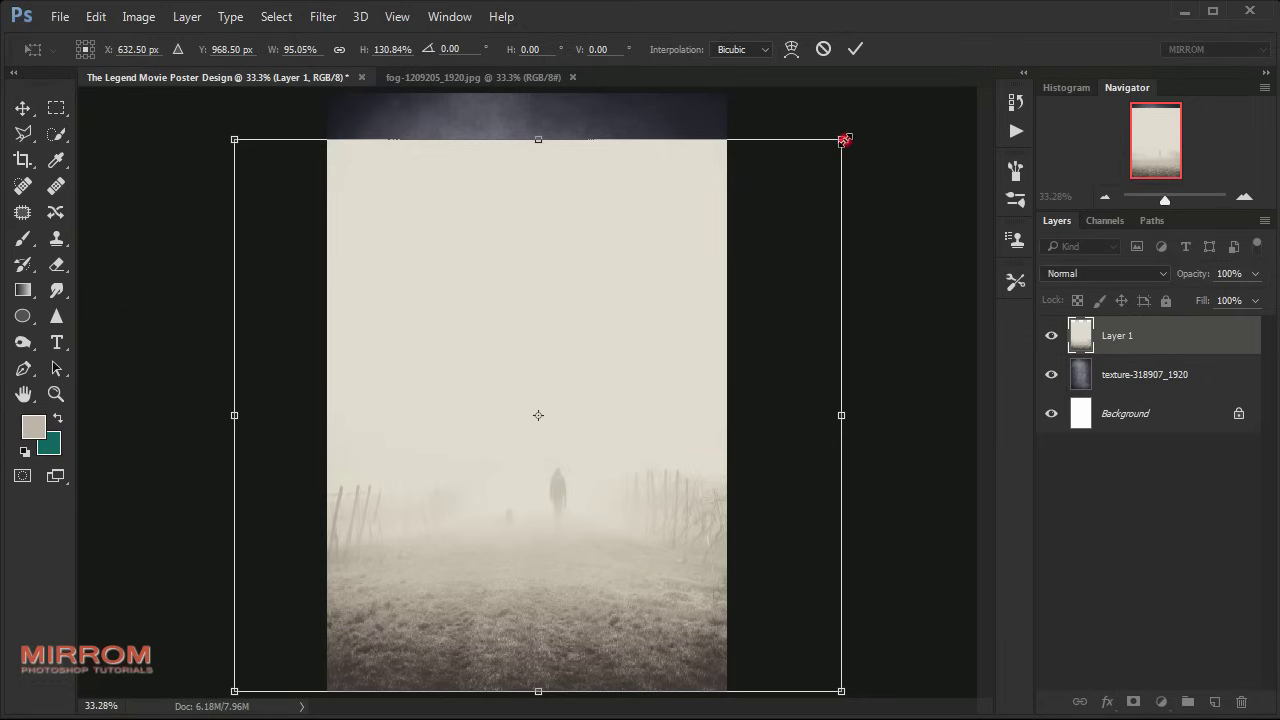
{"action": "left_click_drag", "start_coordinate": [845, 140], "coordinate": [796, 173]}
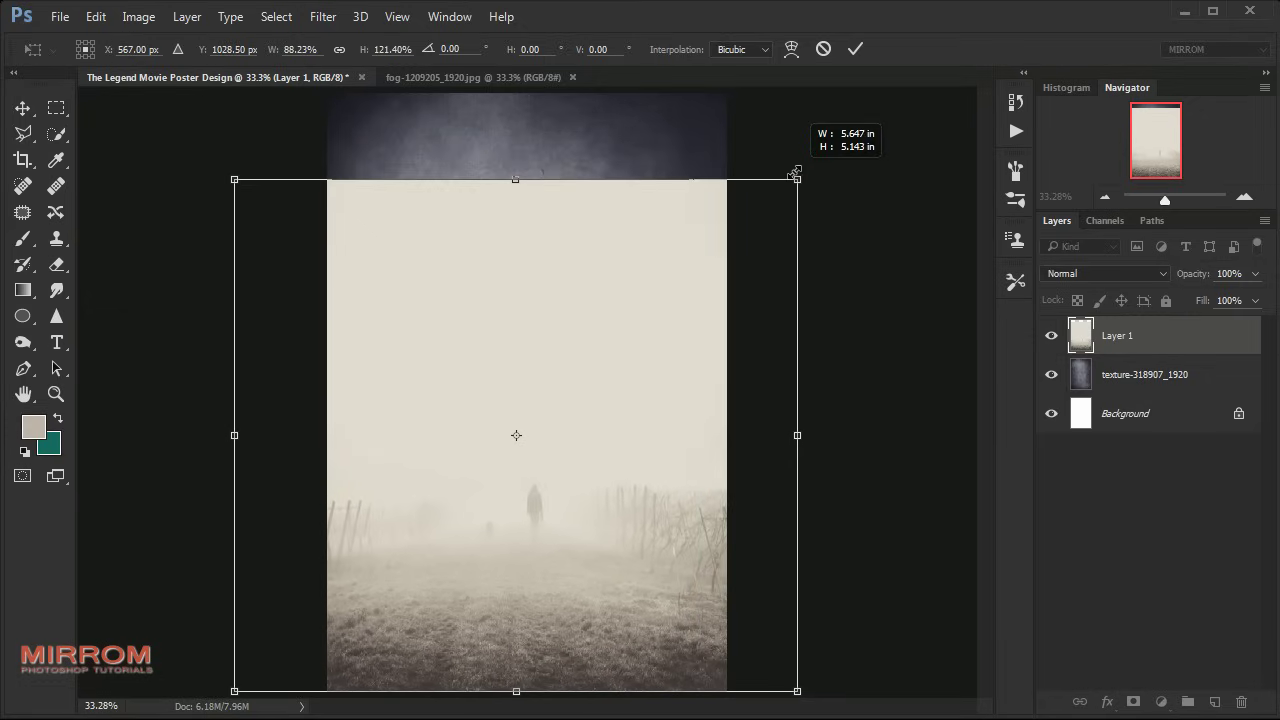
{"action": "left_click_drag", "start_coordinate": [237, 175], "coordinate": [248, 184]}
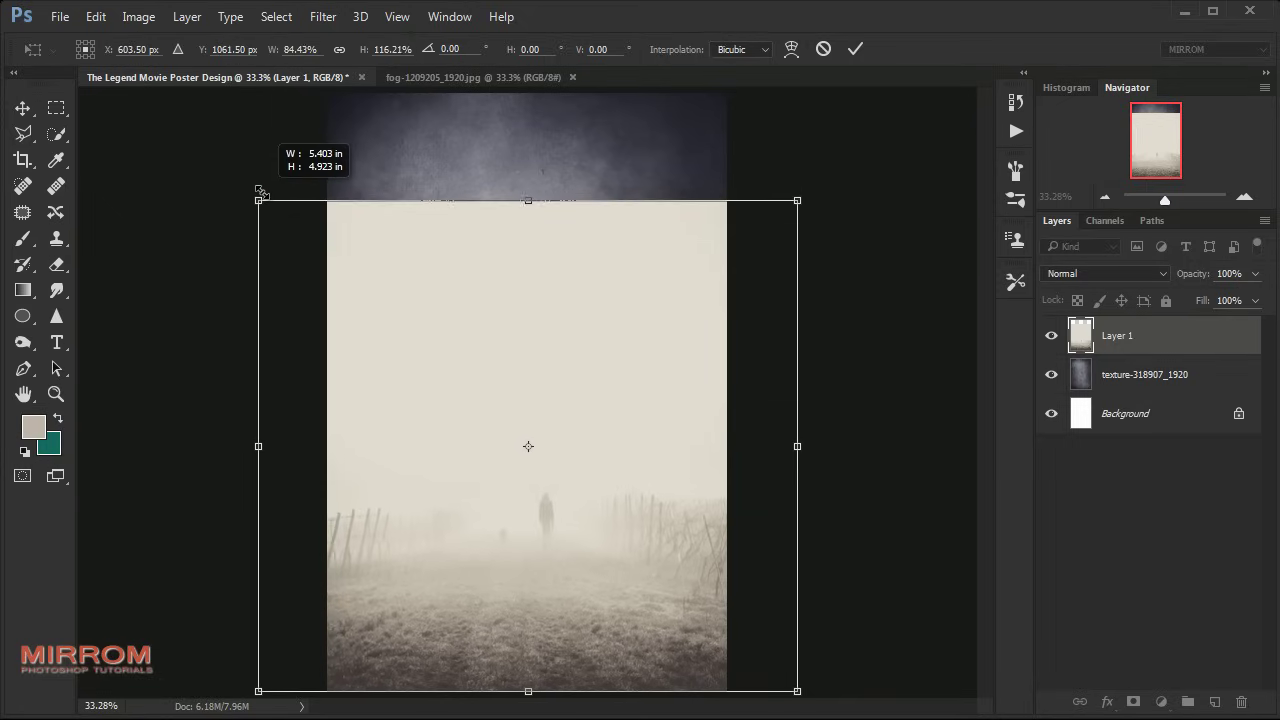
{"action": "left_click_drag", "start_coordinate": [248, 184], "coordinate": [261, 203]}
{"action": "left_click_drag", "start_coordinate": [536, 196], "coordinate": [539, 93]}
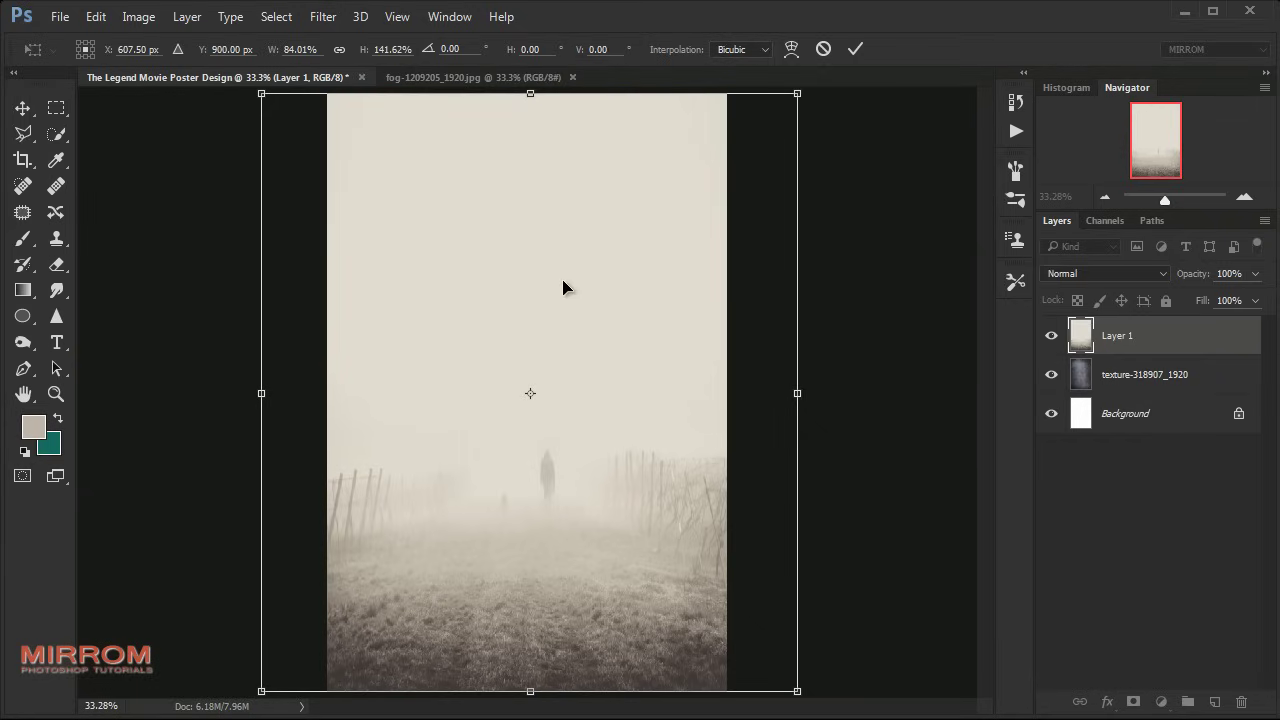
{"action": "key", "text": "Return"}
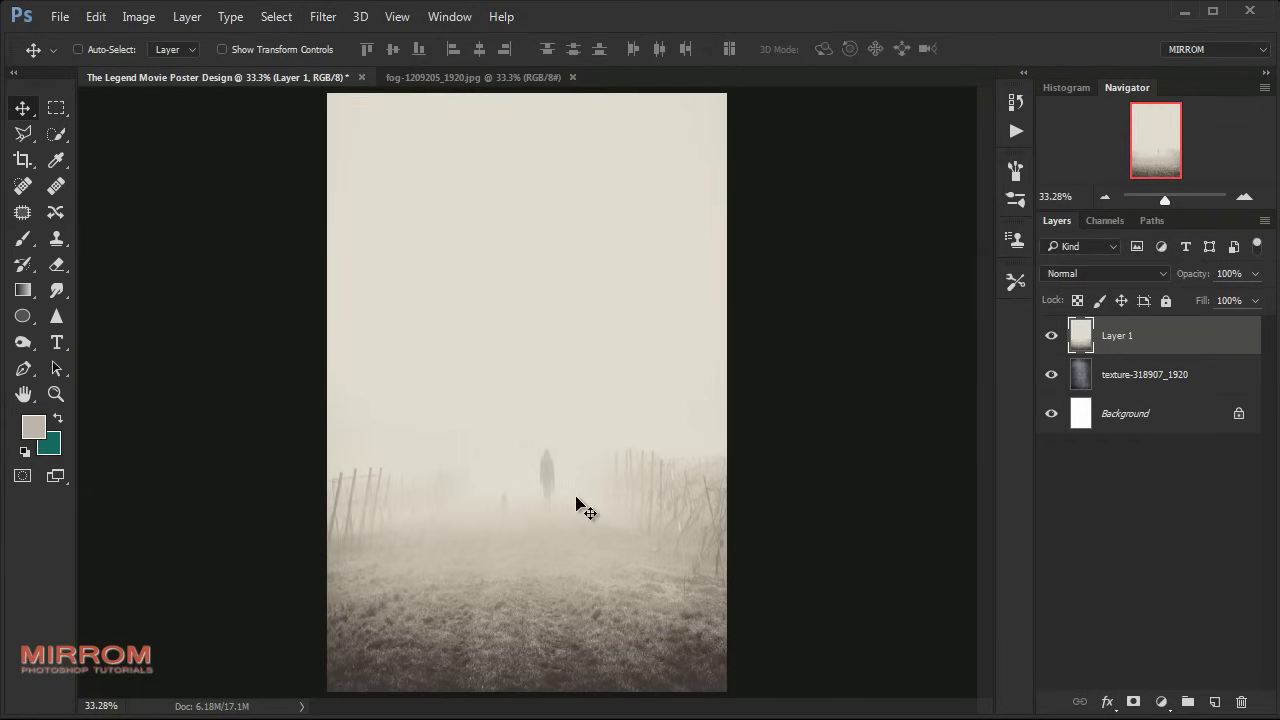
- Add a layer mask to the fog layer and choose the Foreground to Transparent gradient
{"action": "left_click", "coordinate": [1104, 199]}
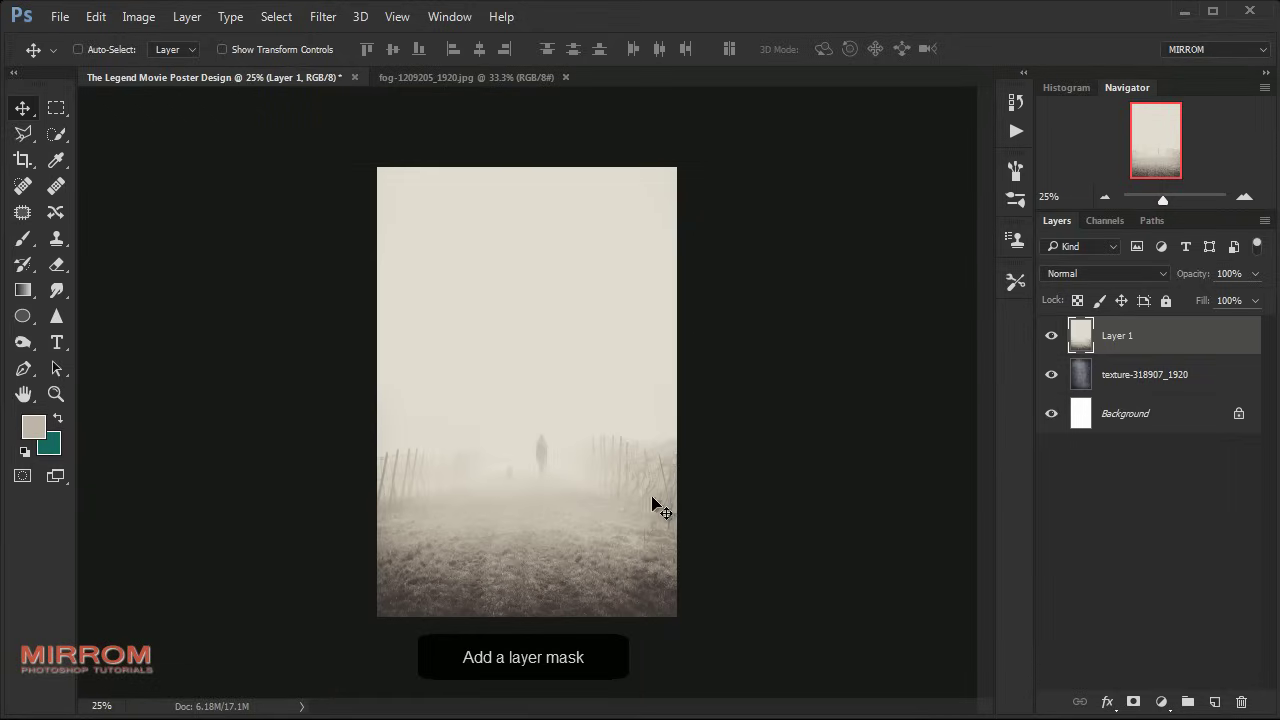
{"action": "left_click", "coordinate": [1131, 703]}
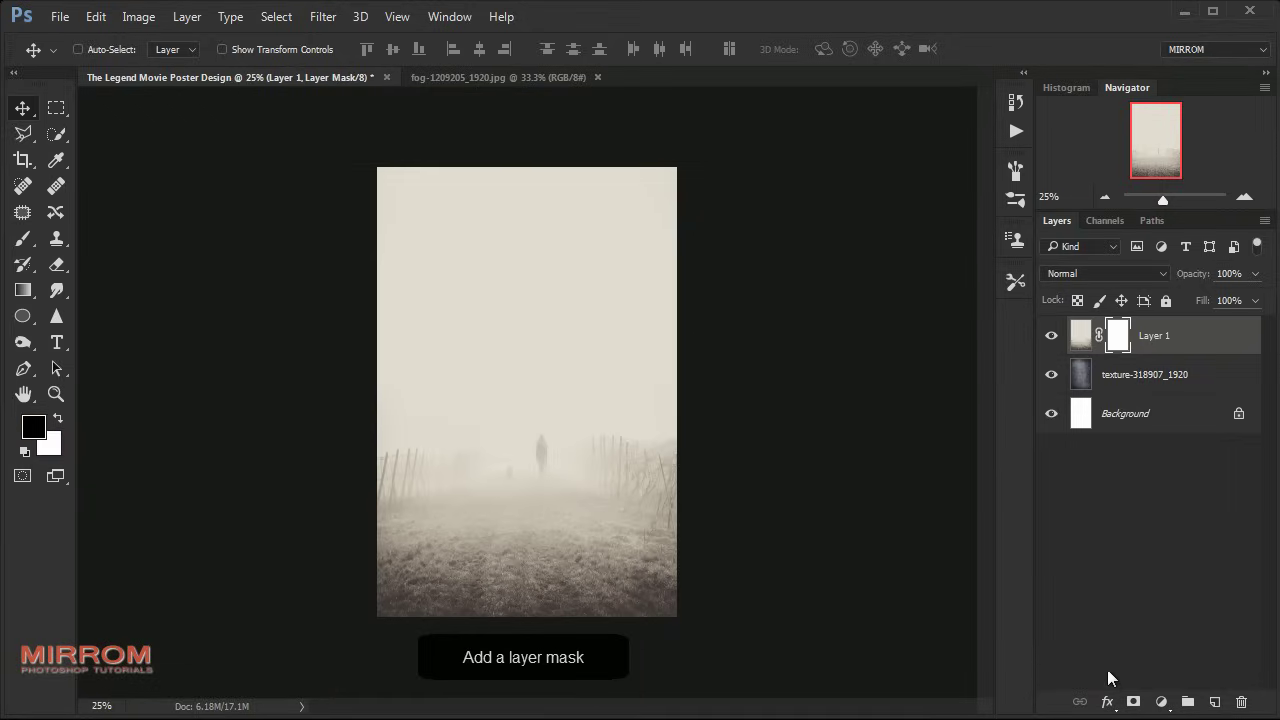
{"action": "left_click", "coordinate": [24, 292]}
{"action": "left_click", "coordinate": [100, 290]}
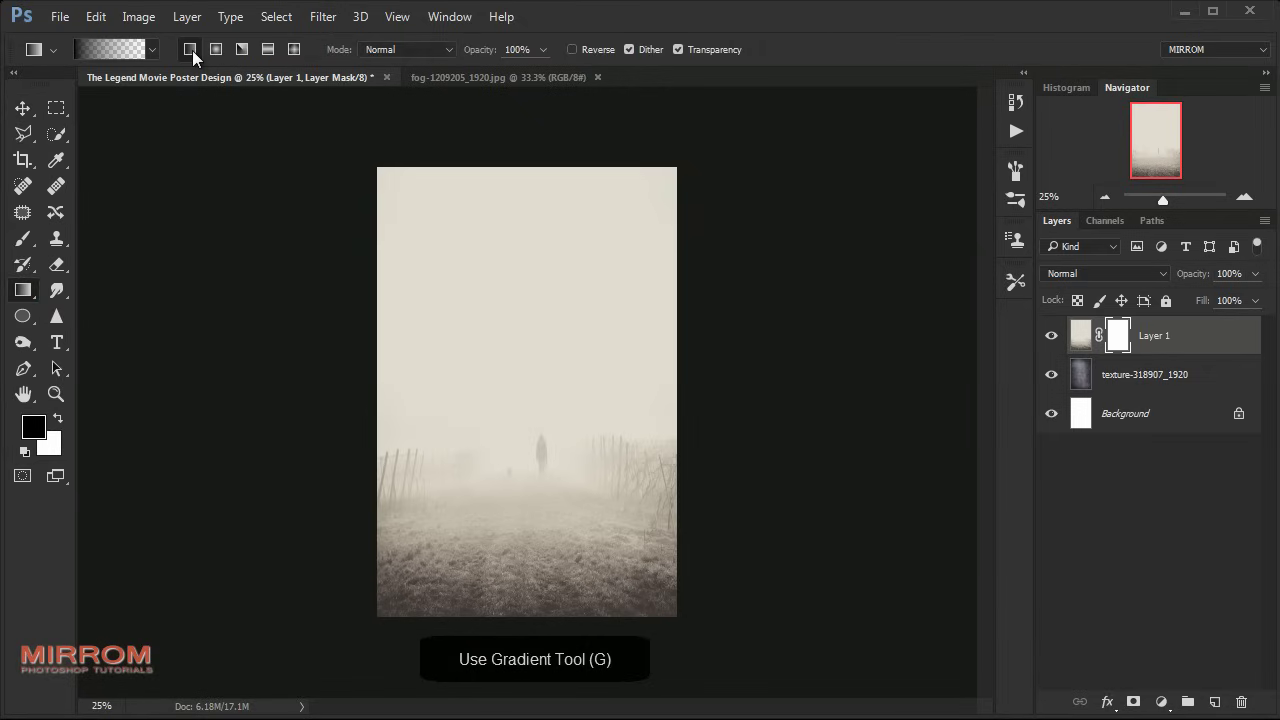
{"action": "left_click", "coordinate": [108, 49]}
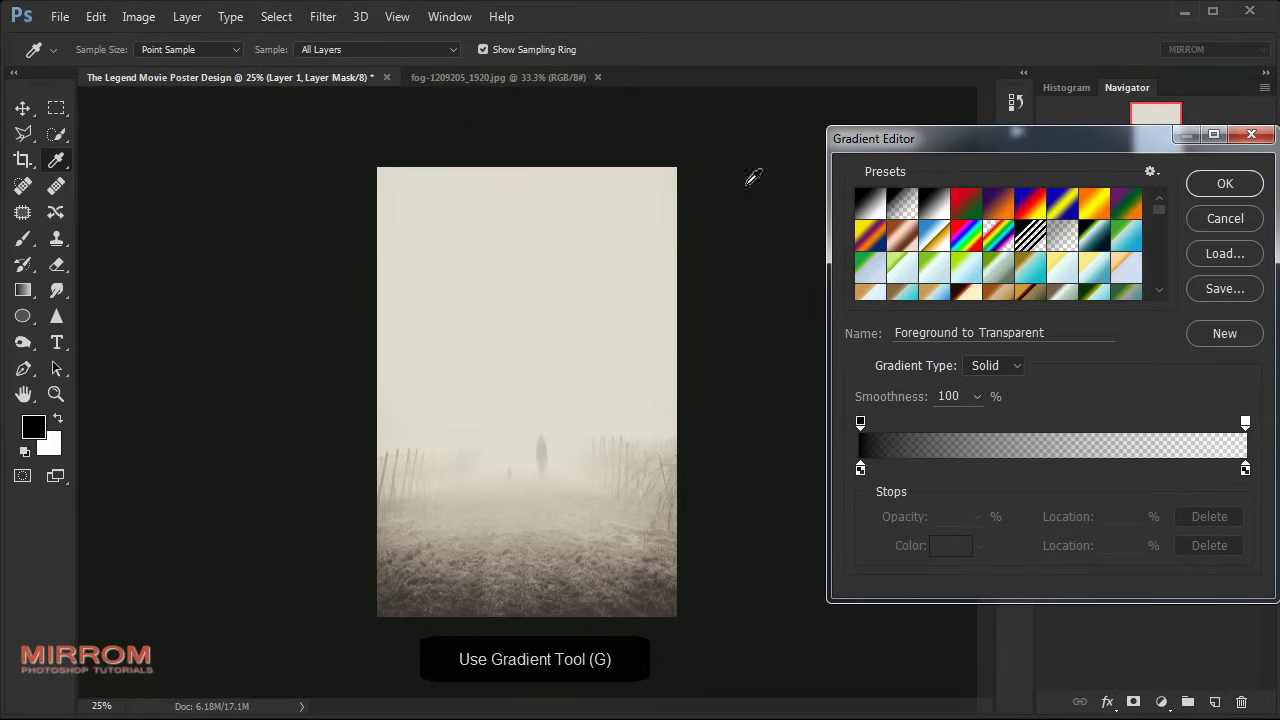
{"action": "left_click_drag", "start_coordinate": [846, 150], "coordinate": [732, 157]}
{"action": "left_click", "coordinate": [934, 340]}
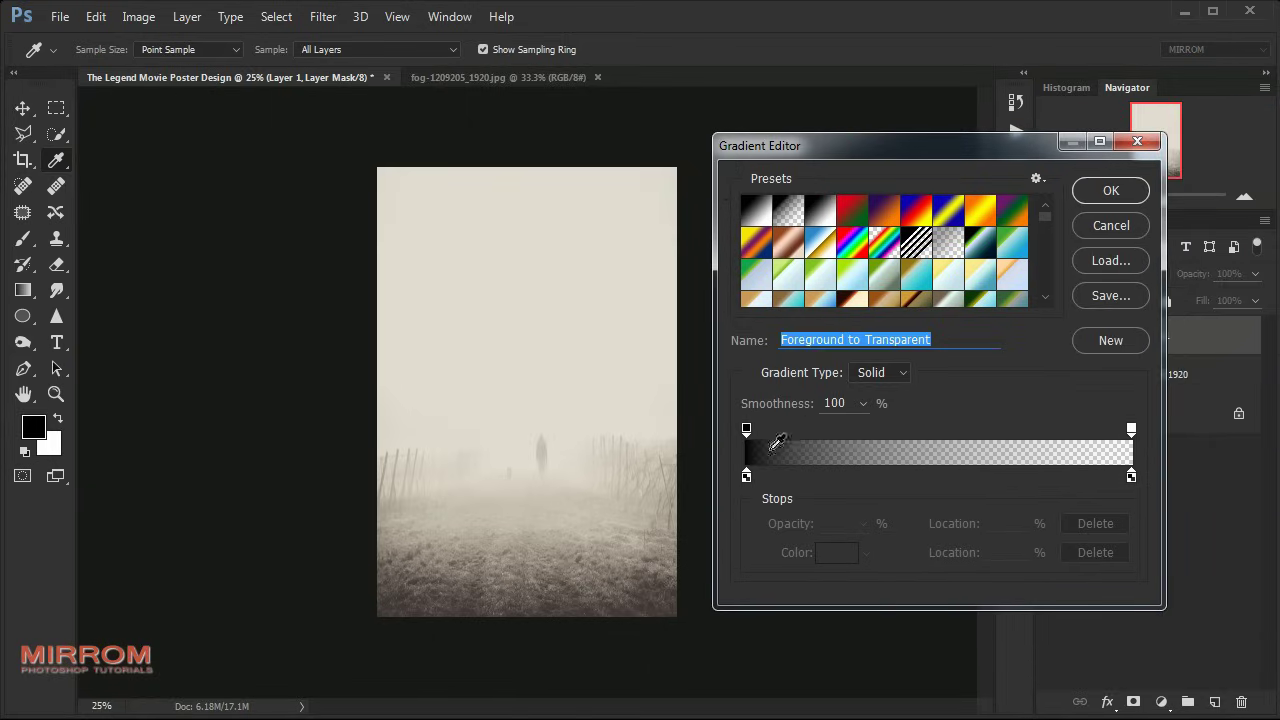
{"action": "left_click", "coordinate": [1092, 192]}
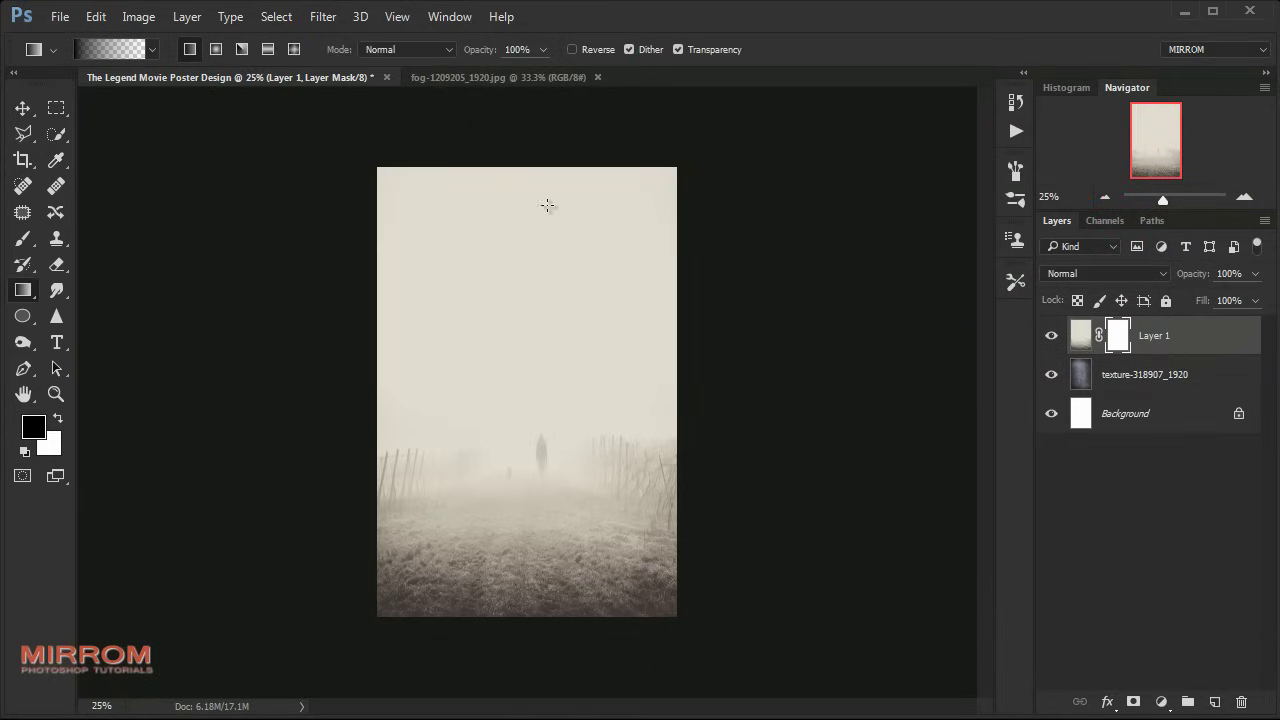
- Draw a vertical gradient on the mask so the fog fades into the dark top
{"action": "left_click_drag", "start_coordinate": [540, 245], "coordinate": [538, 478]}
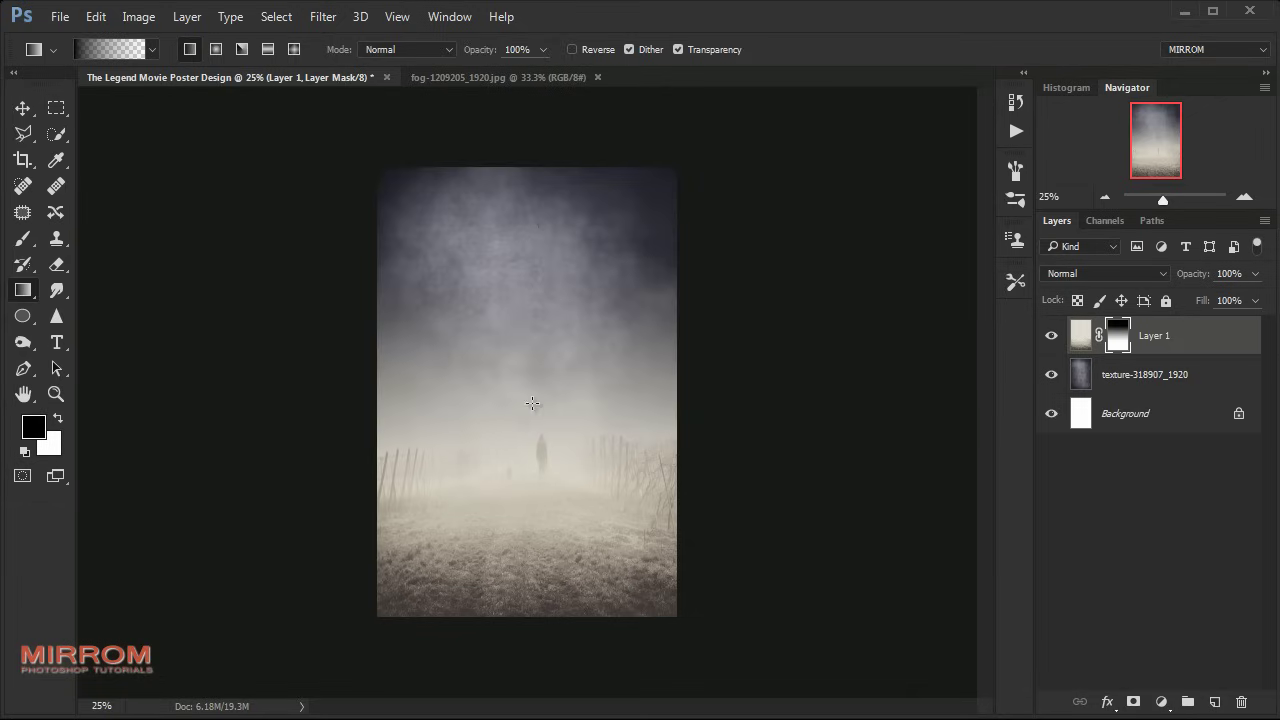
{"action": "left_click_drag", "start_coordinate": [541, 229], "coordinate": [543, 518]}
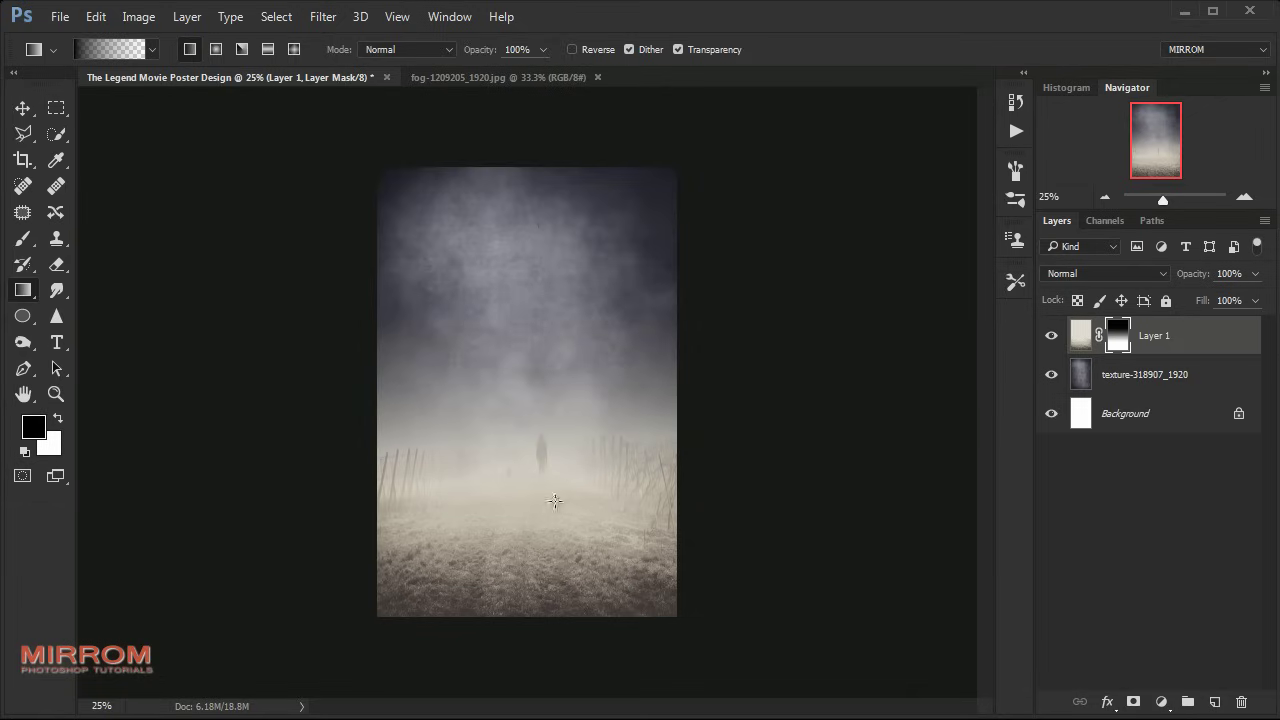
{"action": "key", "text": "ctrl+z"}
{"action": "mouse_move", "coordinate": [557, 166]}
{"action": "left_mouse_down"}
{"action": "mouse_move", "coordinate": [552, 400]}
{"action": "mouse_move", "coordinate": [567, 419]}
{"action": "left_mouse_up"}
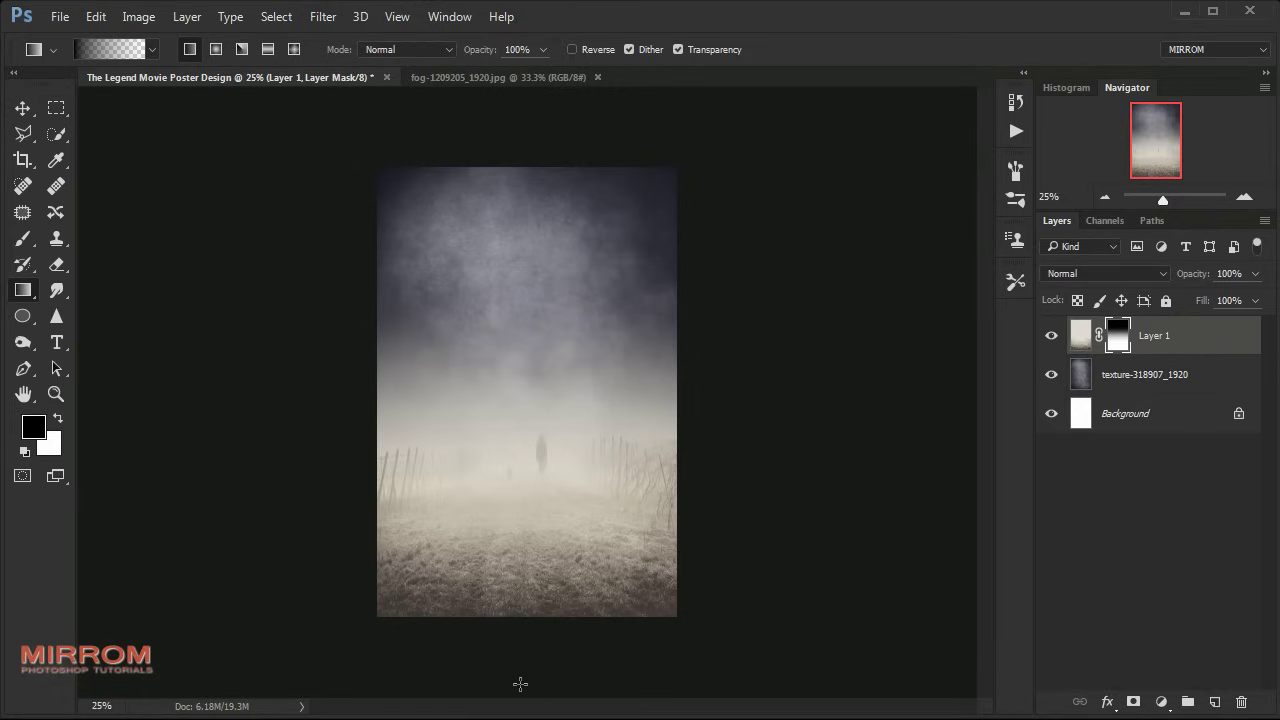
{"action": "left_click_drag", "start_coordinate": [524, 687], "coordinate": [531, 615]}
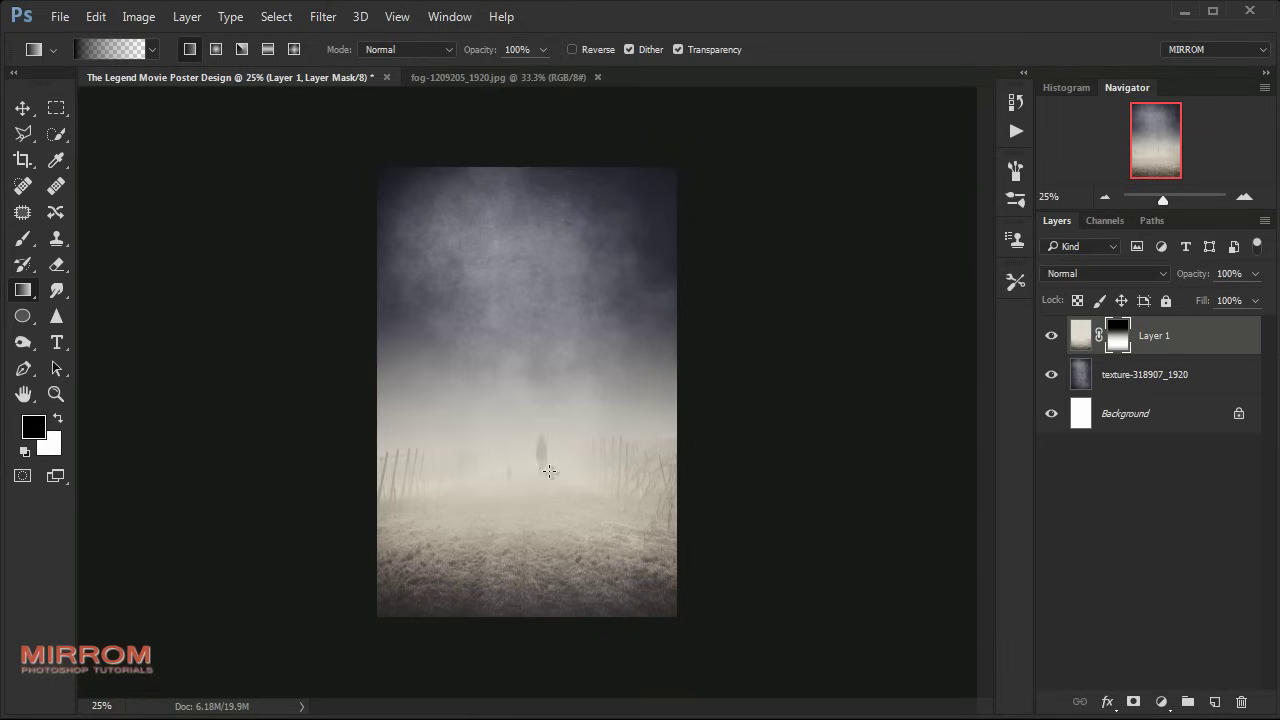
{"action": "key", "text": "v"}
{"action": "key", "text": "ctrl+0"}
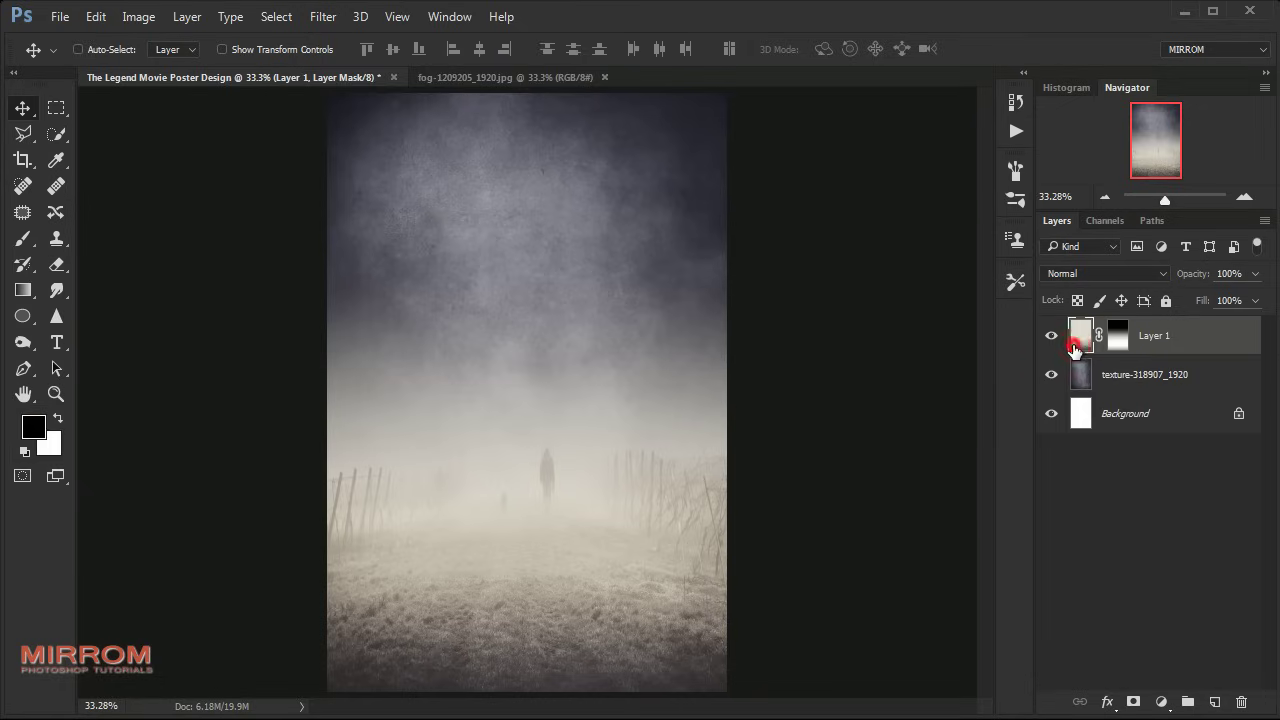
- Darken the fog photo with Levels: input 50 / 0.62, output shadows 22
{"action": "left_click", "coordinate": [1079, 338]}
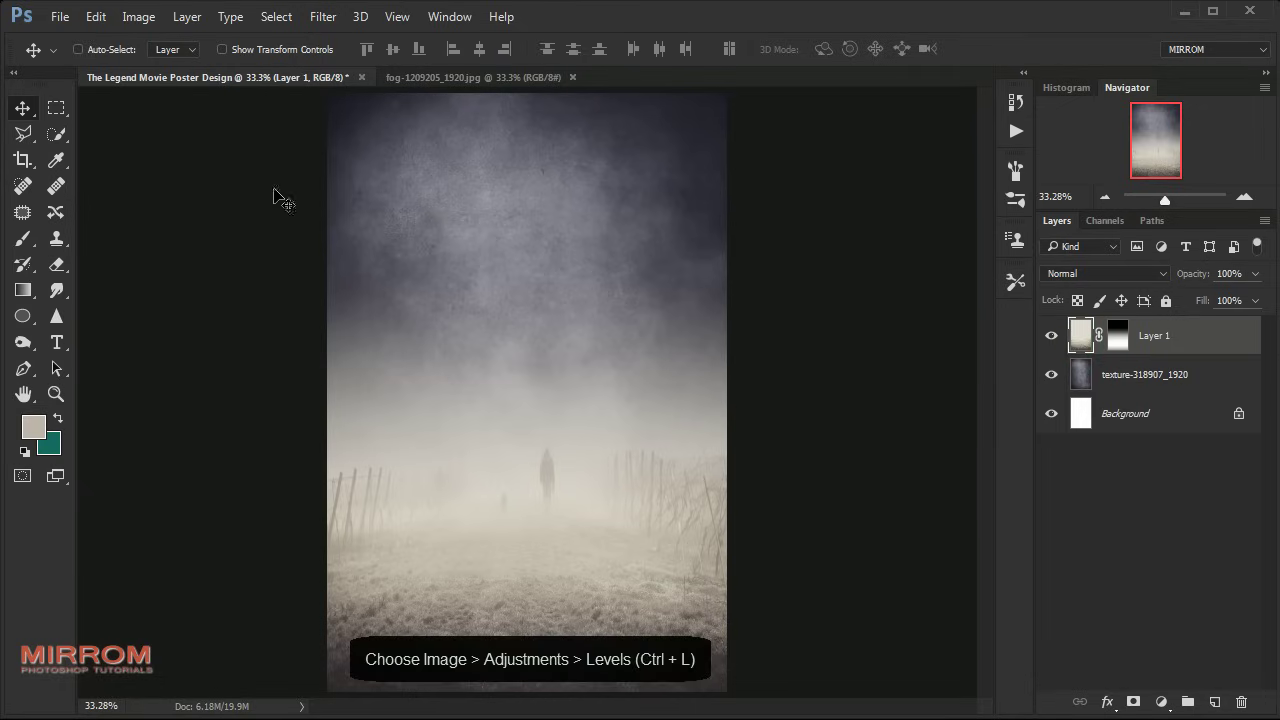
{"action": "left_click", "coordinate": [139, 17]}
{"action": "mouse_move", "coordinate": [230, 67]}
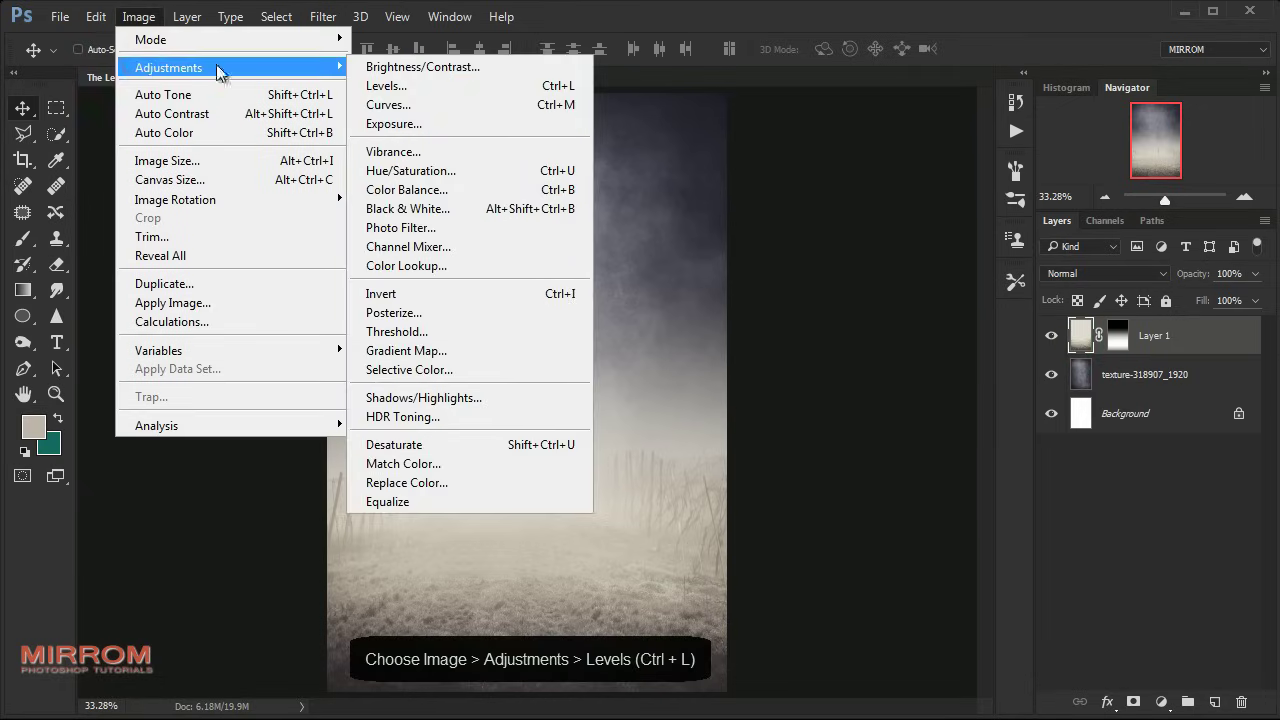
{"action": "left_click", "coordinate": [500, 90]}
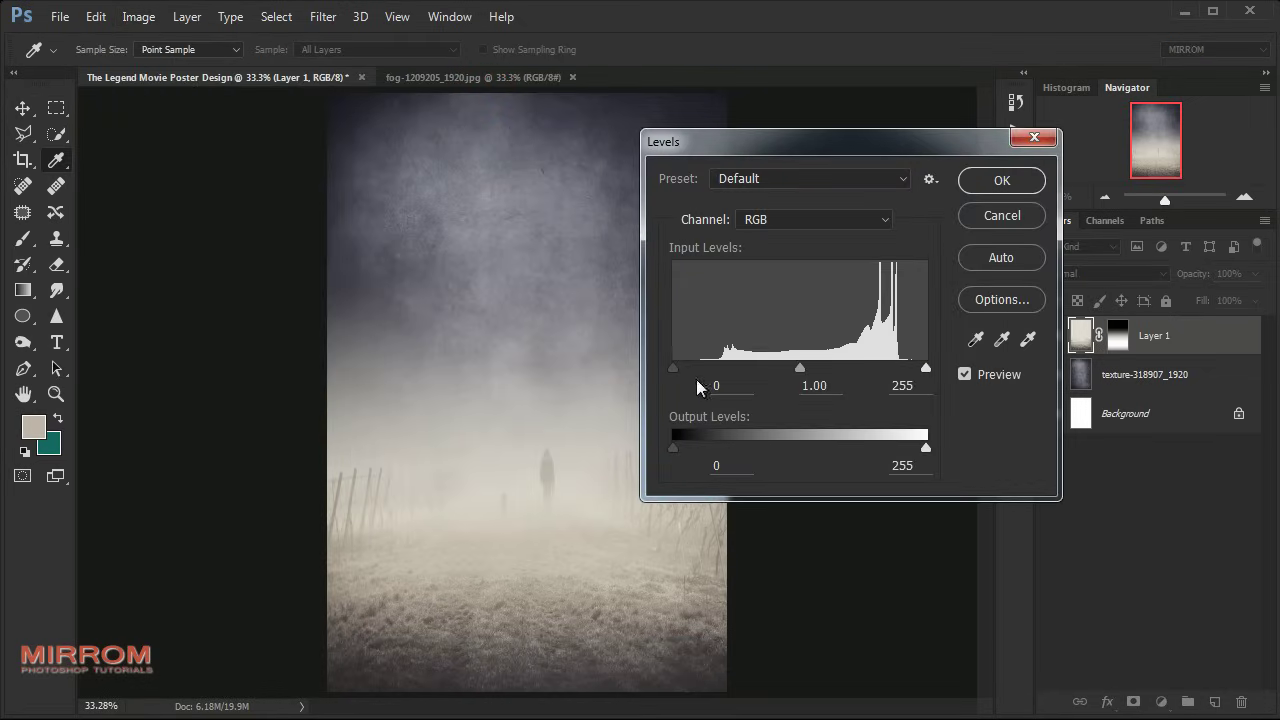
{"action": "left_click_drag", "start_coordinate": [673, 368], "coordinate": [678, 369]}
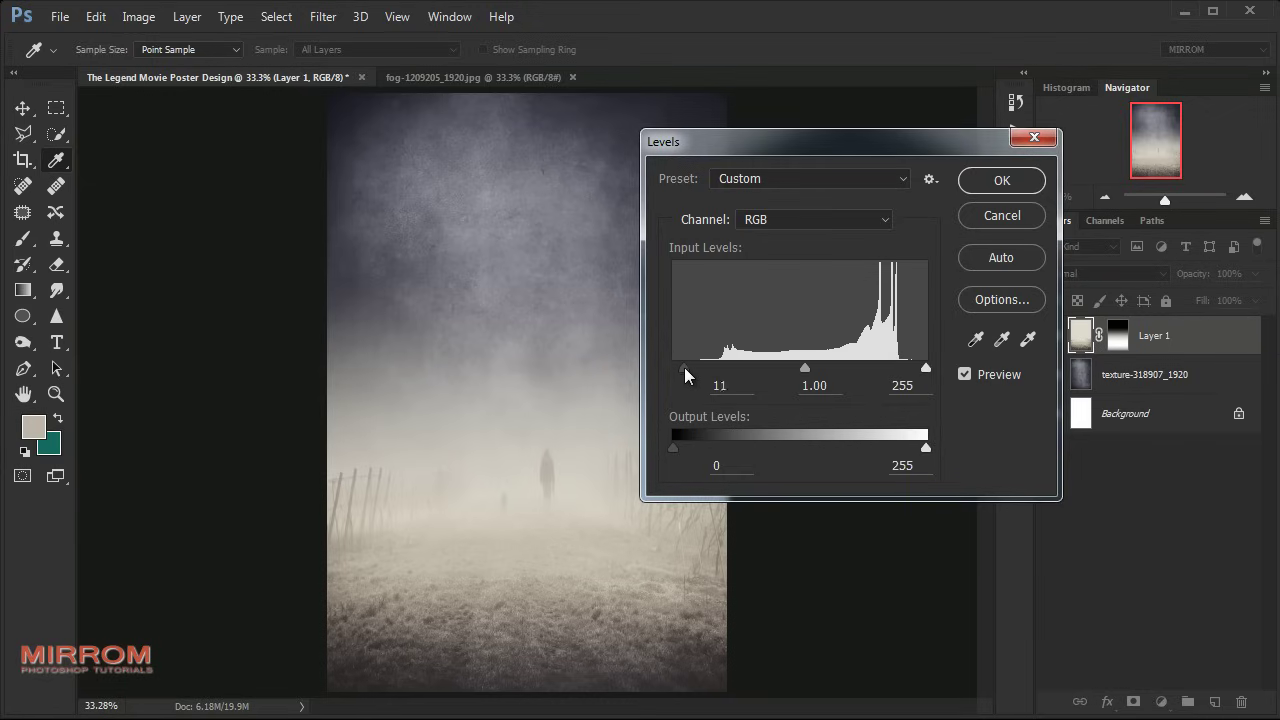
{"action": "left_click_drag", "start_coordinate": [706, 377], "coordinate": [721, 380]}
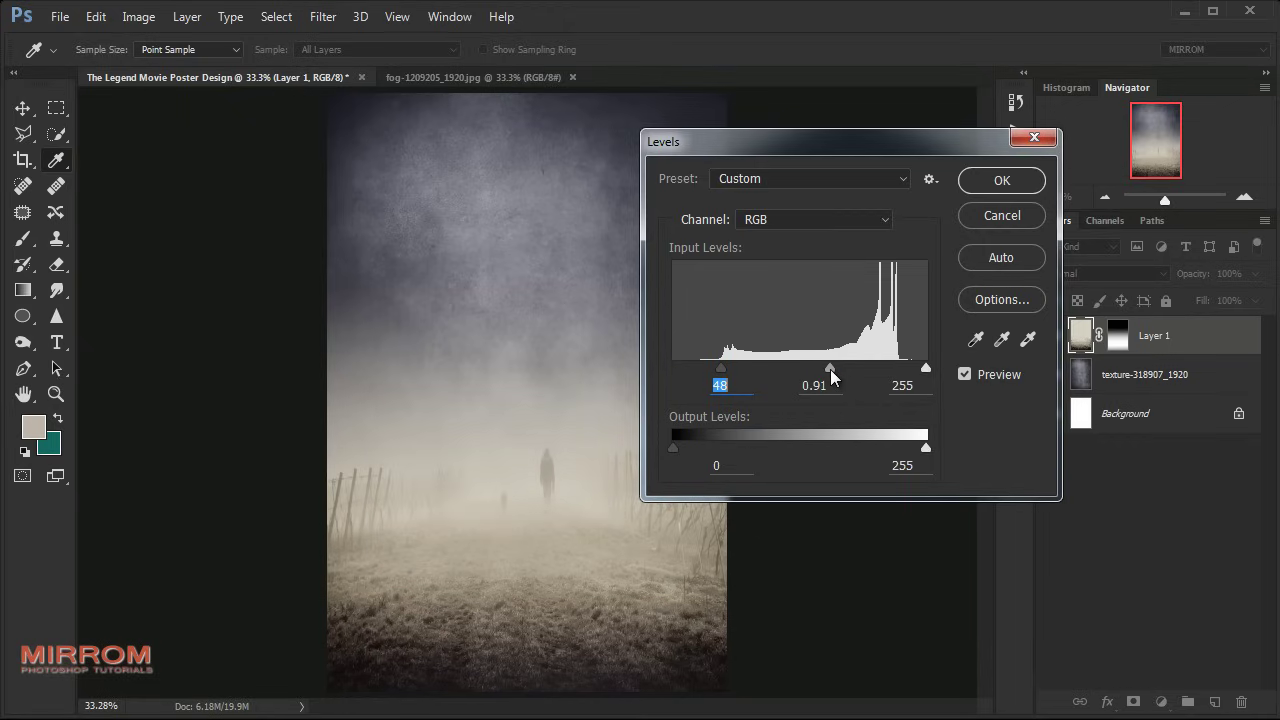
{"action": "left_click_drag", "start_coordinate": [826, 374], "coordinate": [853, 380]}
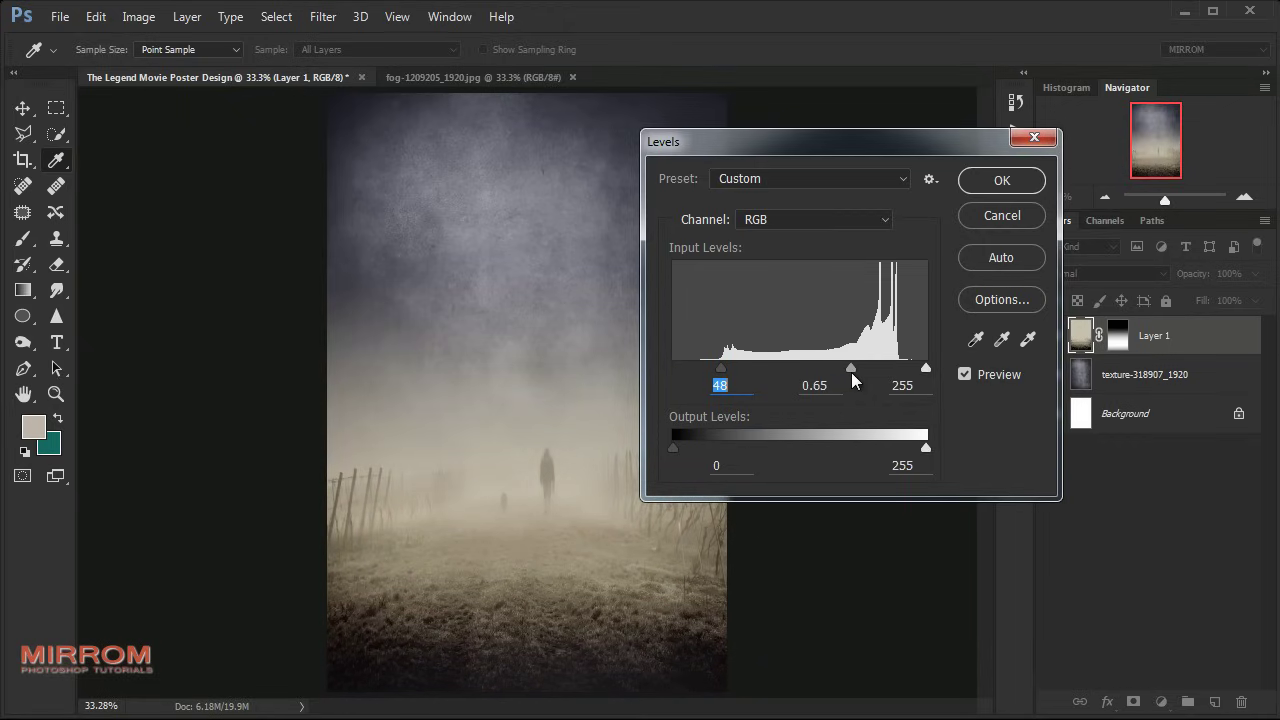
{"action": "left_click", "coordinate": [798, 384]}
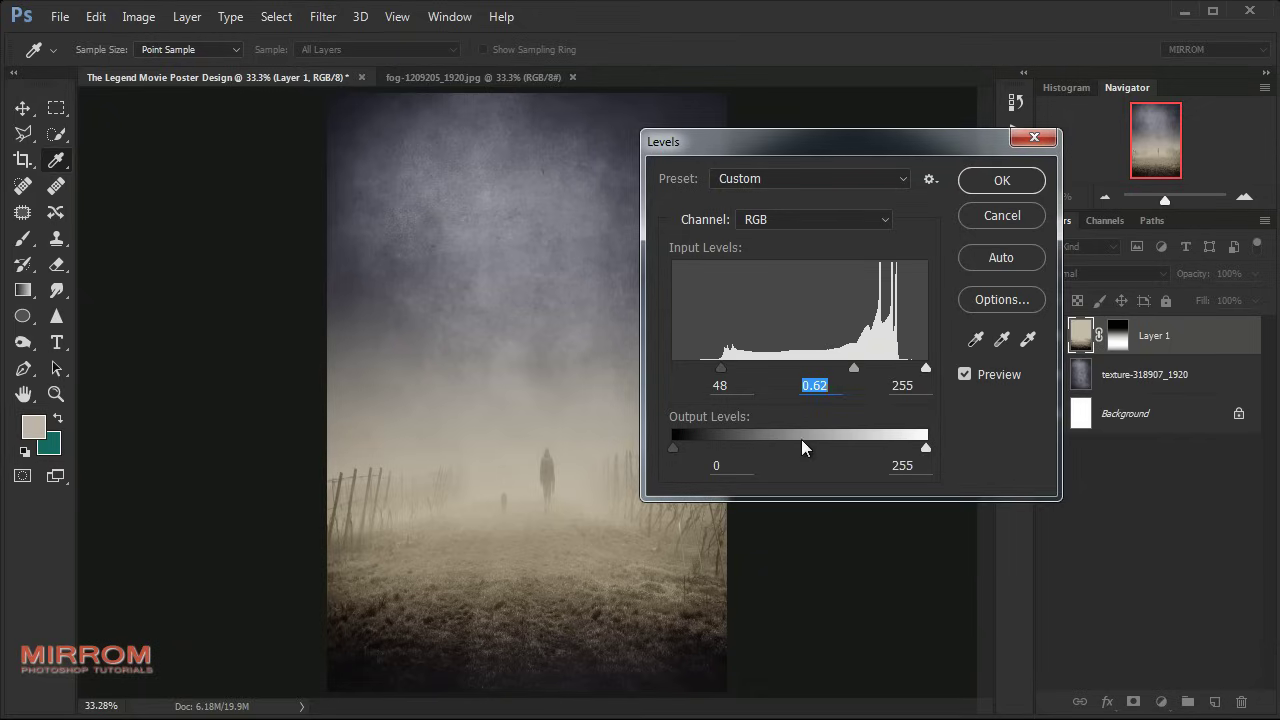
{"action": "left_click_drag", "start_coordinate": [676, 452], "coordinate": [682, 454]}
{"action": "left_click", "coordinate": [746, 467]}
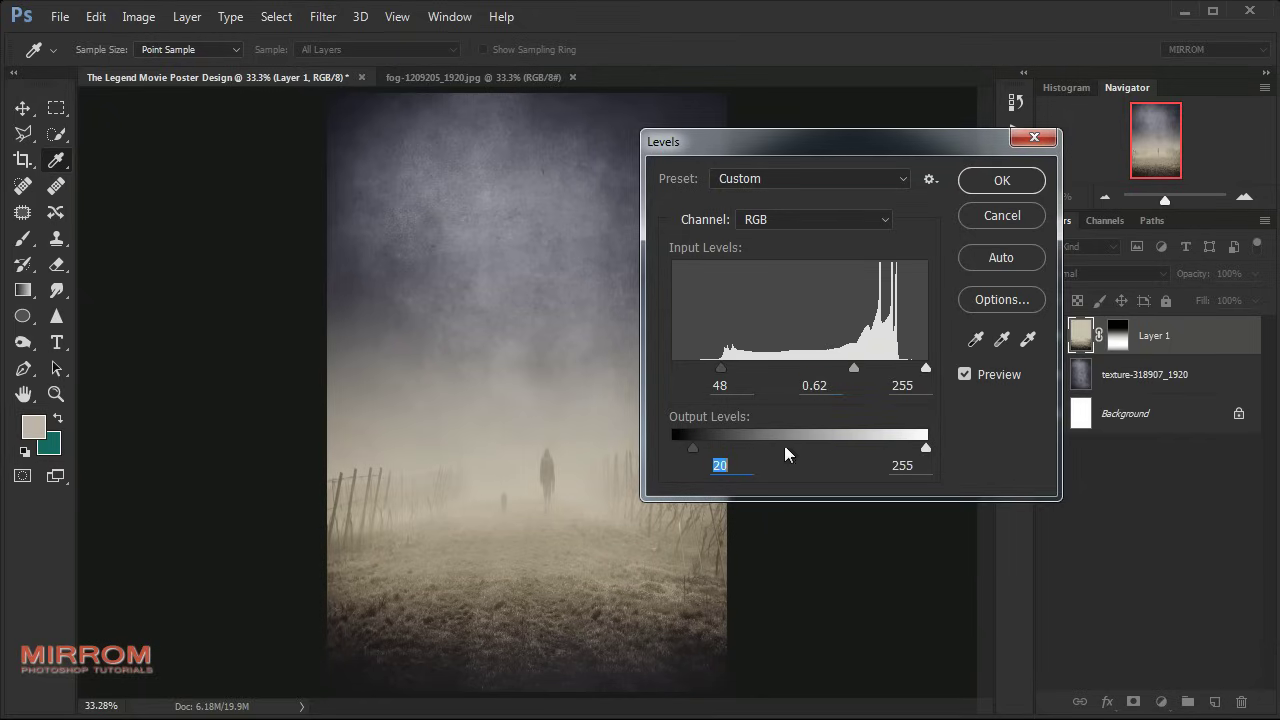
{"action": "key", "text": "Up"}
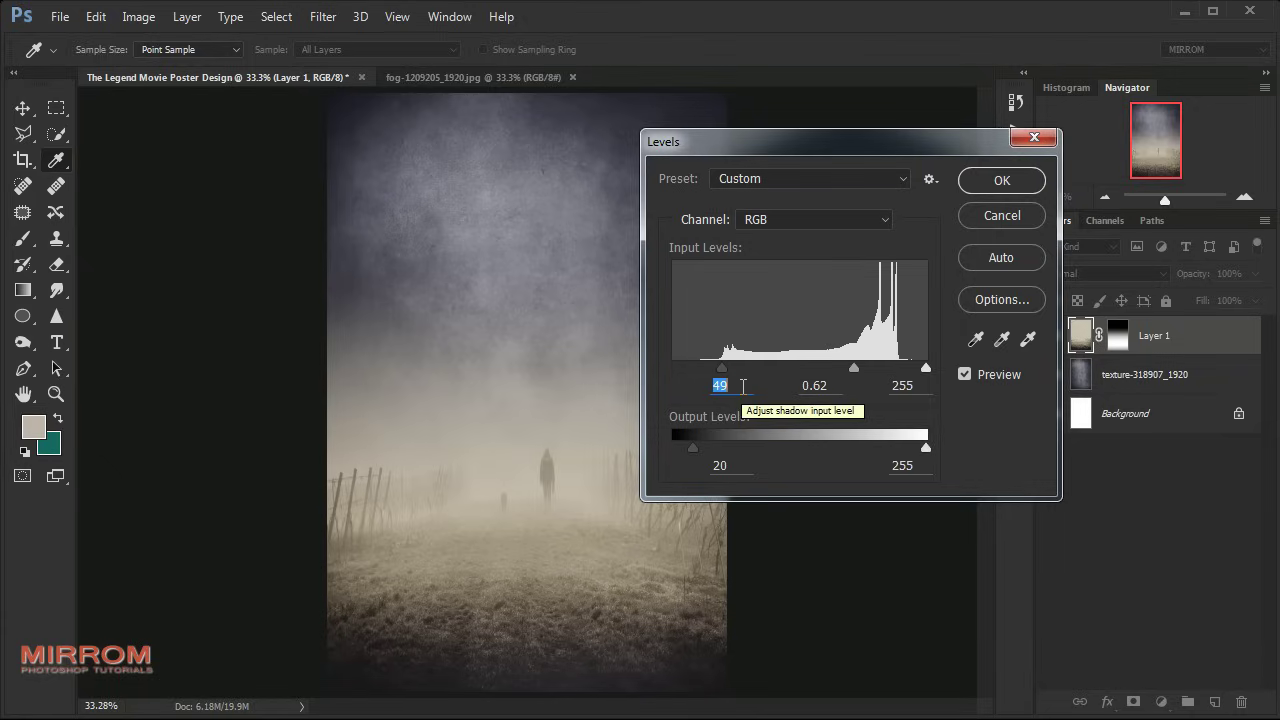
{"action": "left_click", "coordinate": [815, 386]}
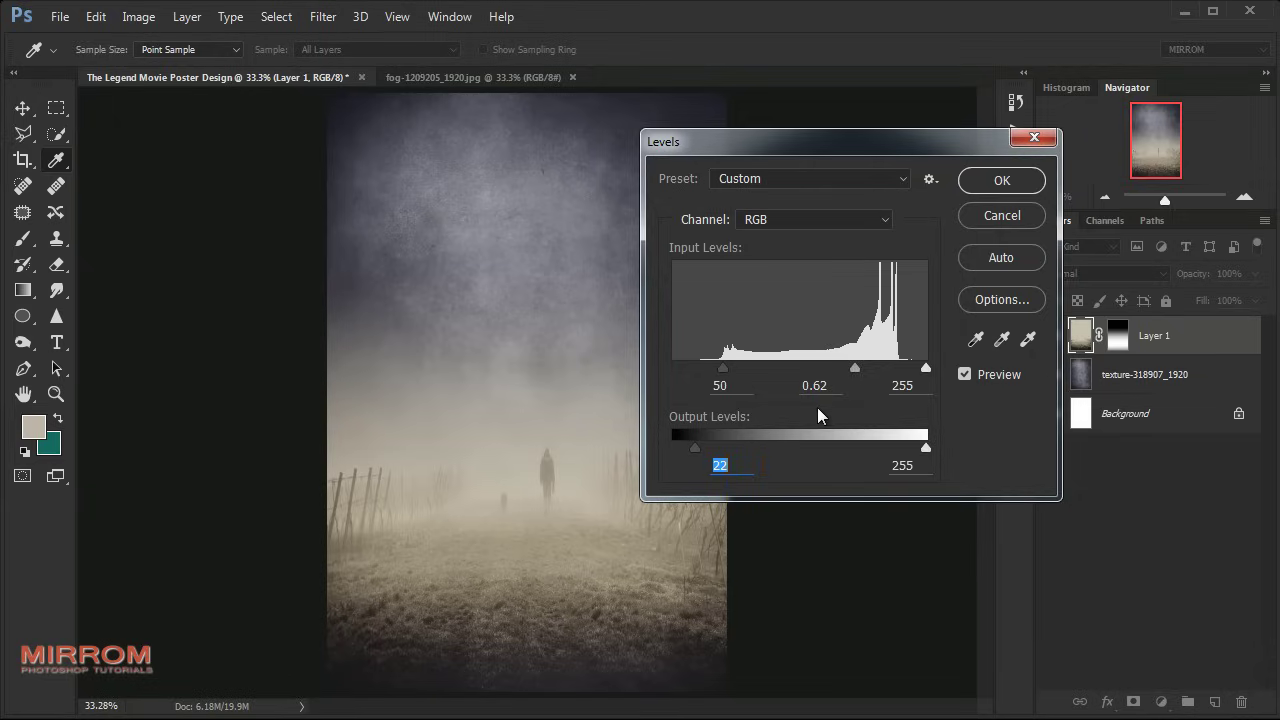
{"action": "left_click", "coordinate": [1001, 181]}
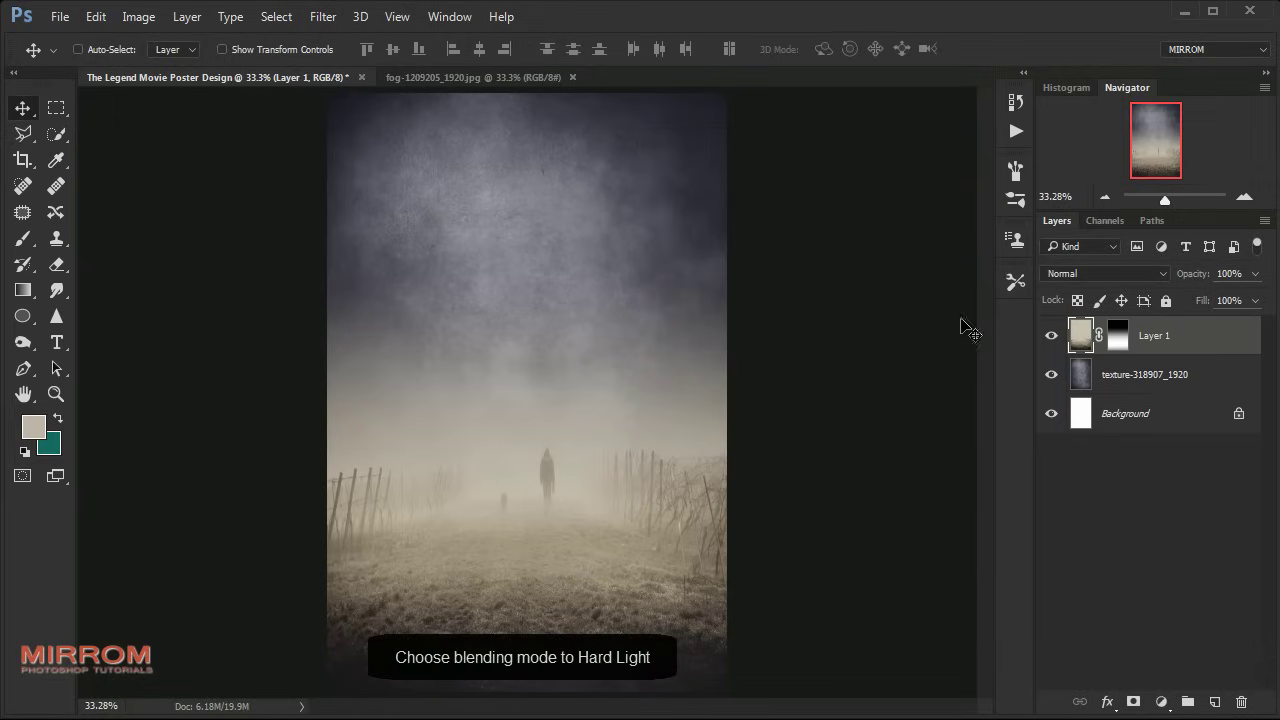
- Set Layer 1's blend mode to Hard Light and close the fog image
{"action": "left_click", "coordinate": [1079, 274]}
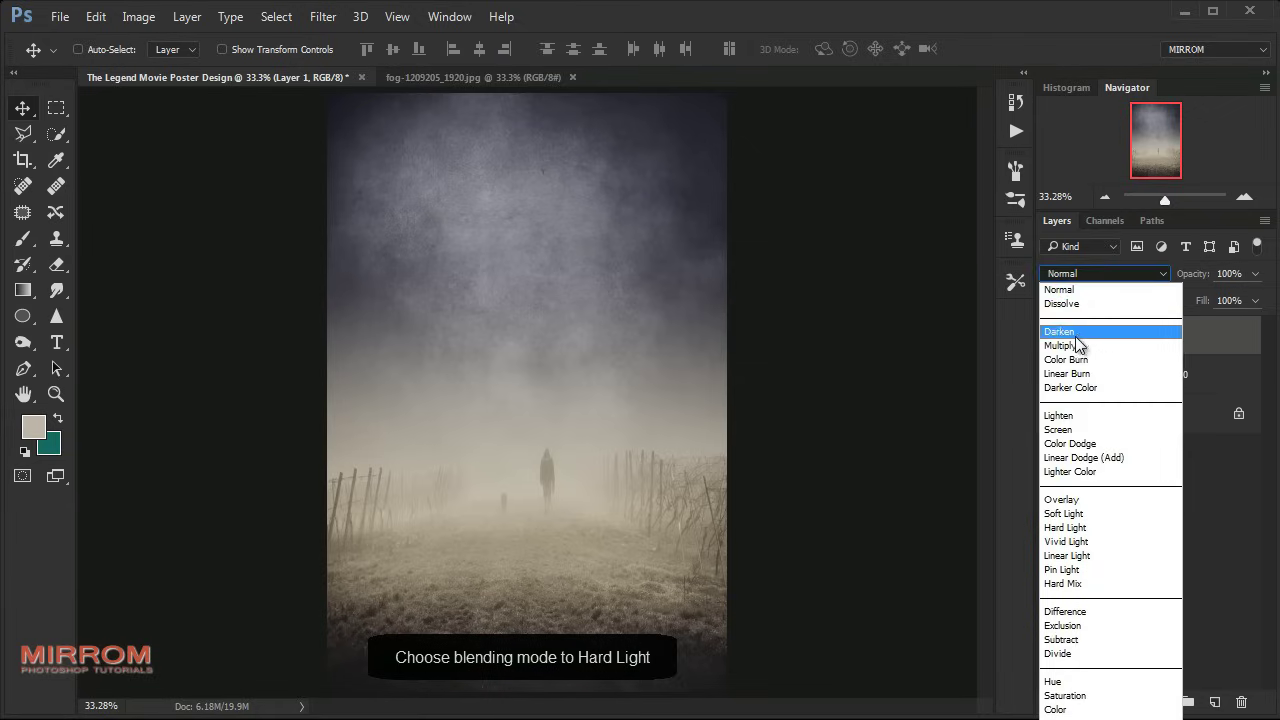
{"action": "left_click", "coordinate": [1098, 527]}
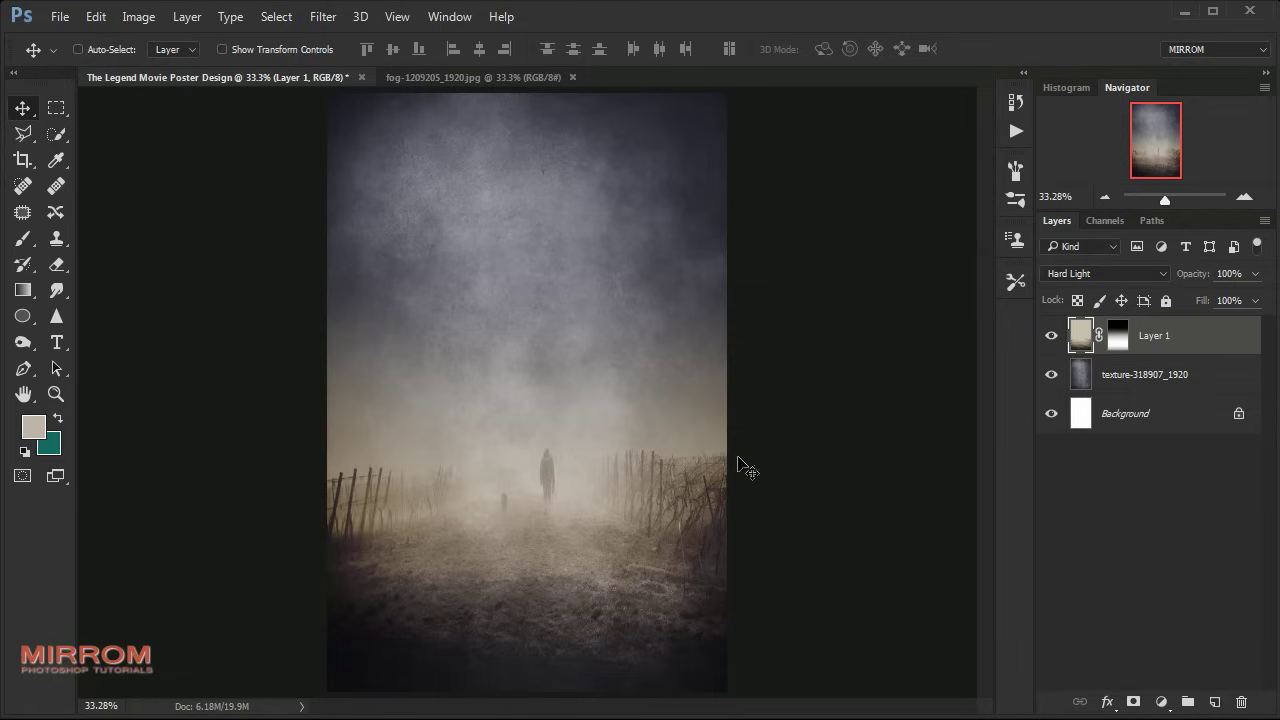
{"action": "left_click", "coordinate": [573, 78]}
- Open portrait-2194457_1920.jpg and zoom in on the man's face
{"action": "left_click", "coordinate": [60, 16]}
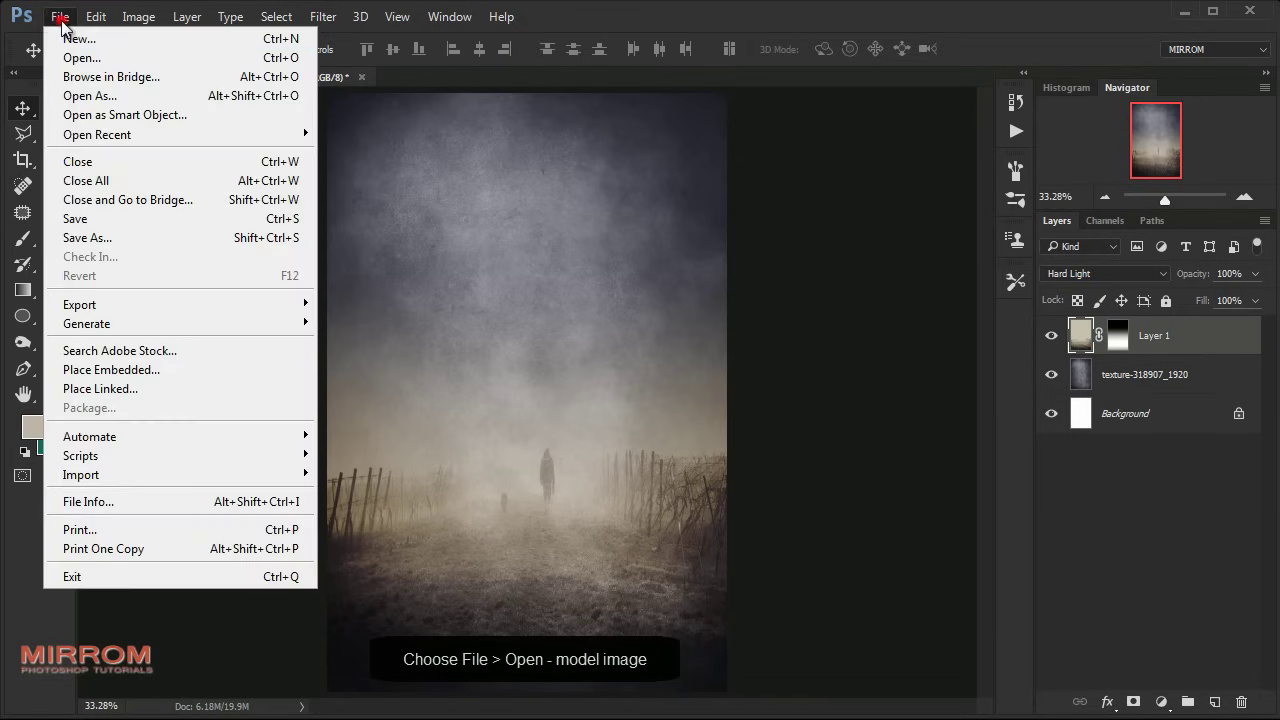
{"action": "left_click", "coordinate": [138, 60]}
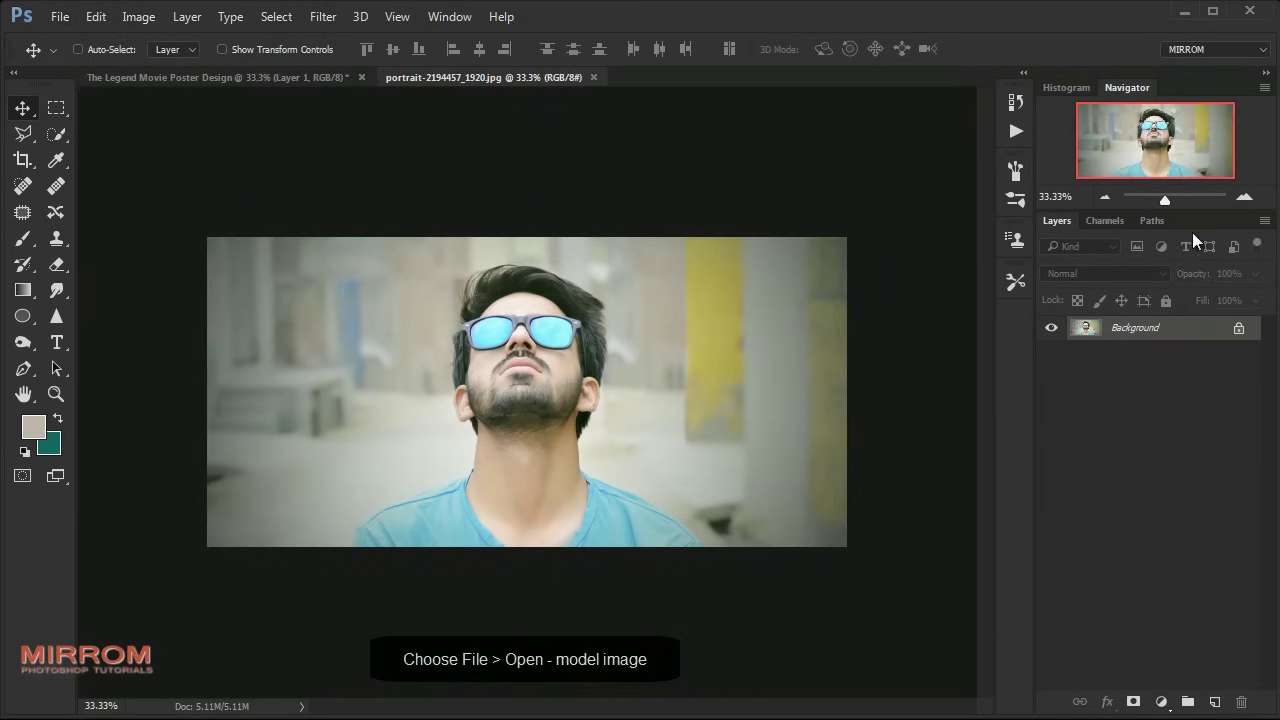
{"action": "left_click", "coordinate": [1244, 198]}
{"action": "left_click", "coordinate": [1244, 198]}
{"action": "scroll", "coordinate": [889, 386], "scroll_direction": "up", "scroll_amount": 2}
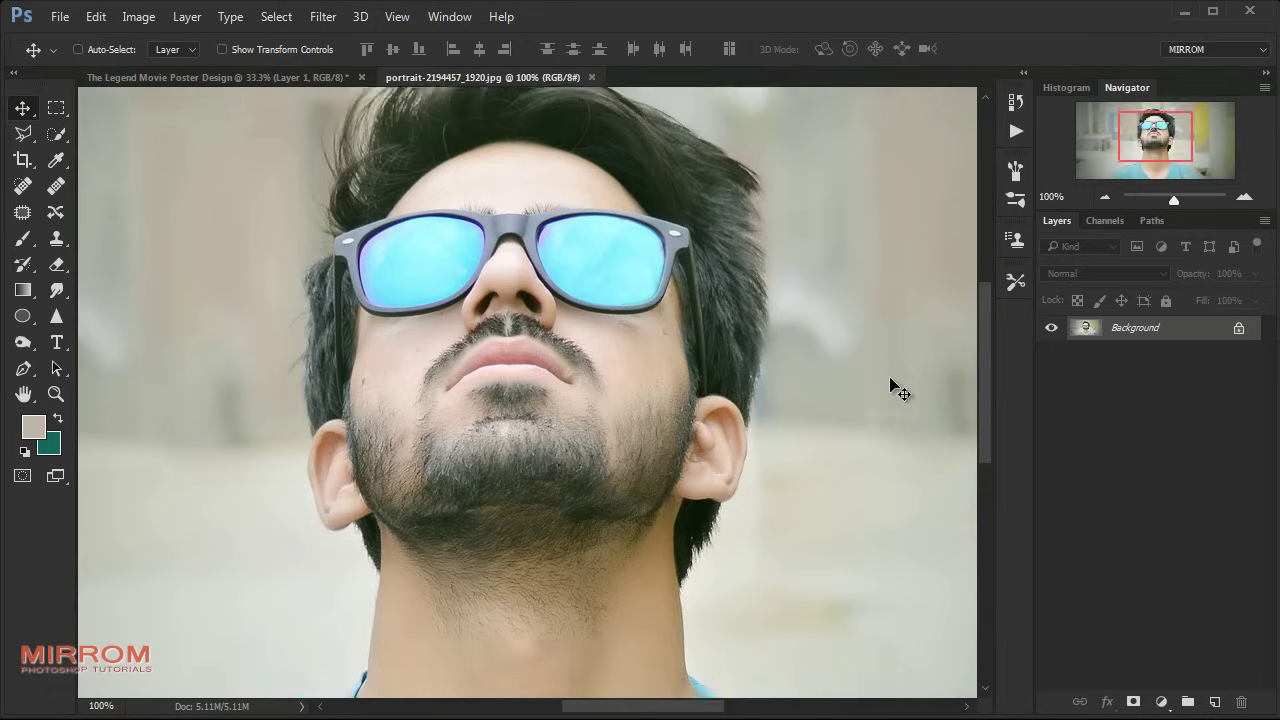
{"action": "scroll", "coordinate": [537, 378], "scroll_direction": "up", "scroll_amount": 3}
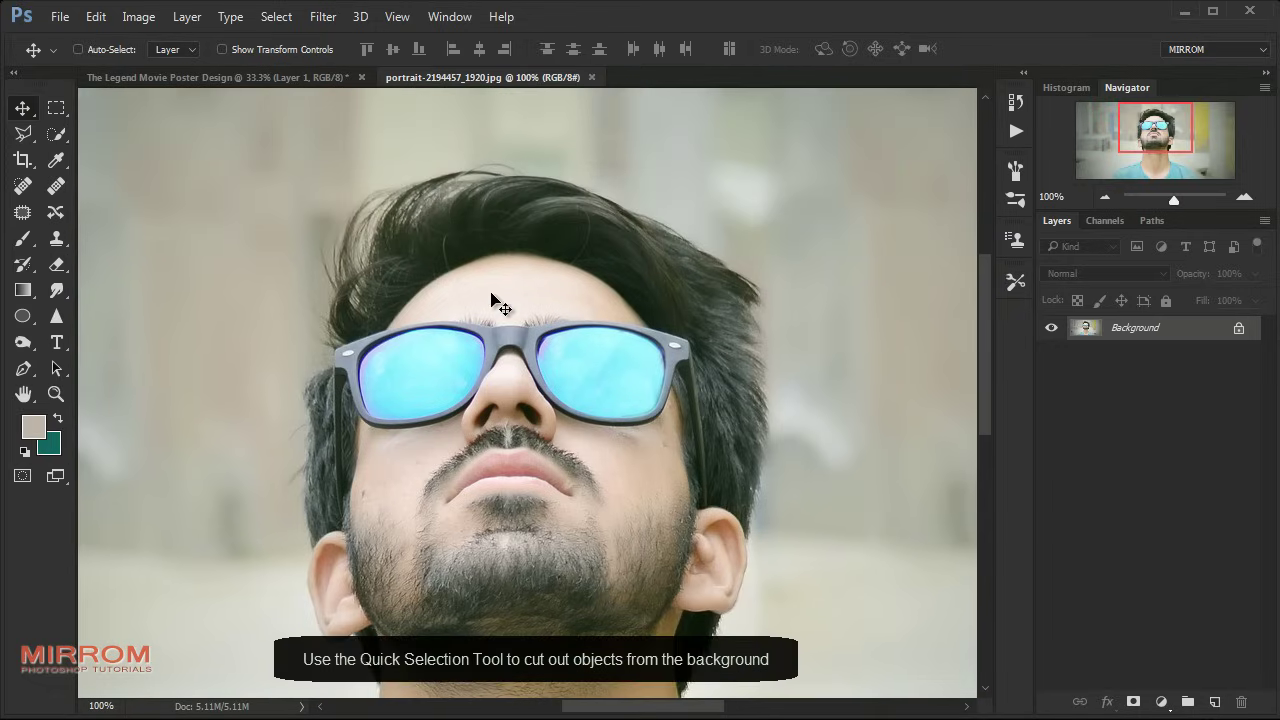
- Select the man's hair and sunglasses with a smaller Quick Selection brush
{"action": "left_click", "coordinate": [56, 134]}
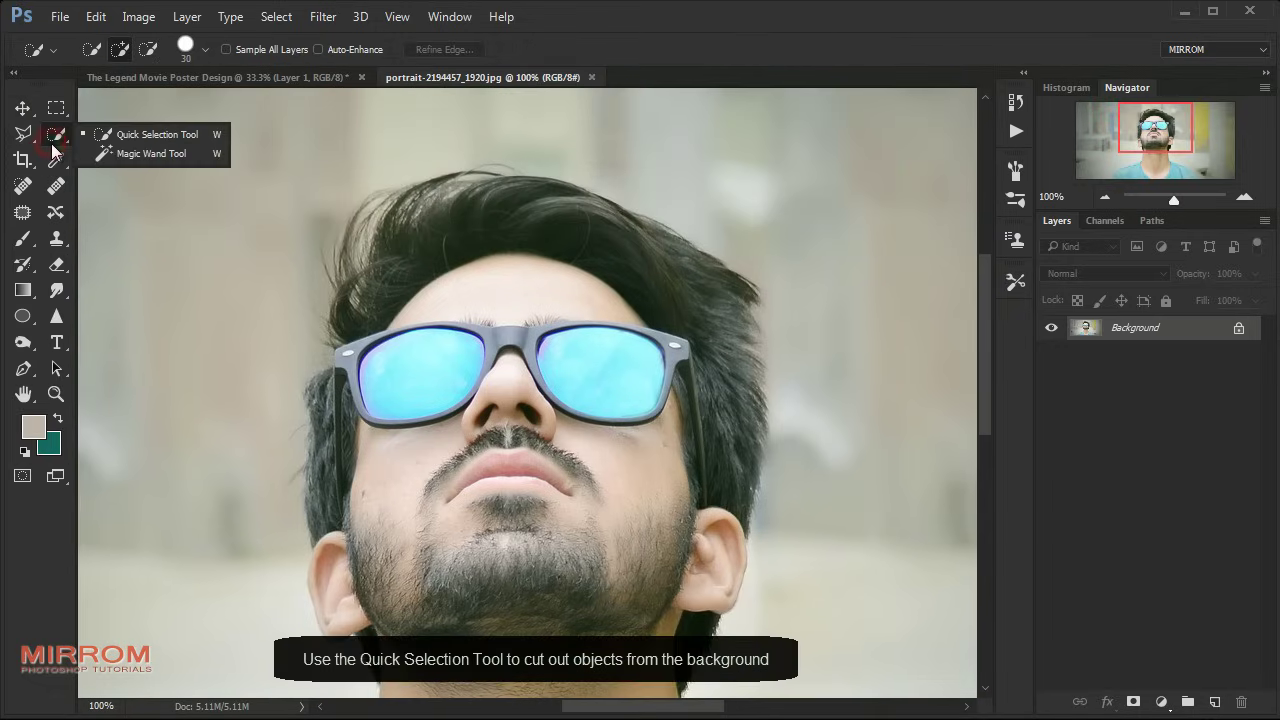
{"action": "left_click", "coordinate": [133, 137]}
{"action": "left_click", "coordinate": [205, 50]}
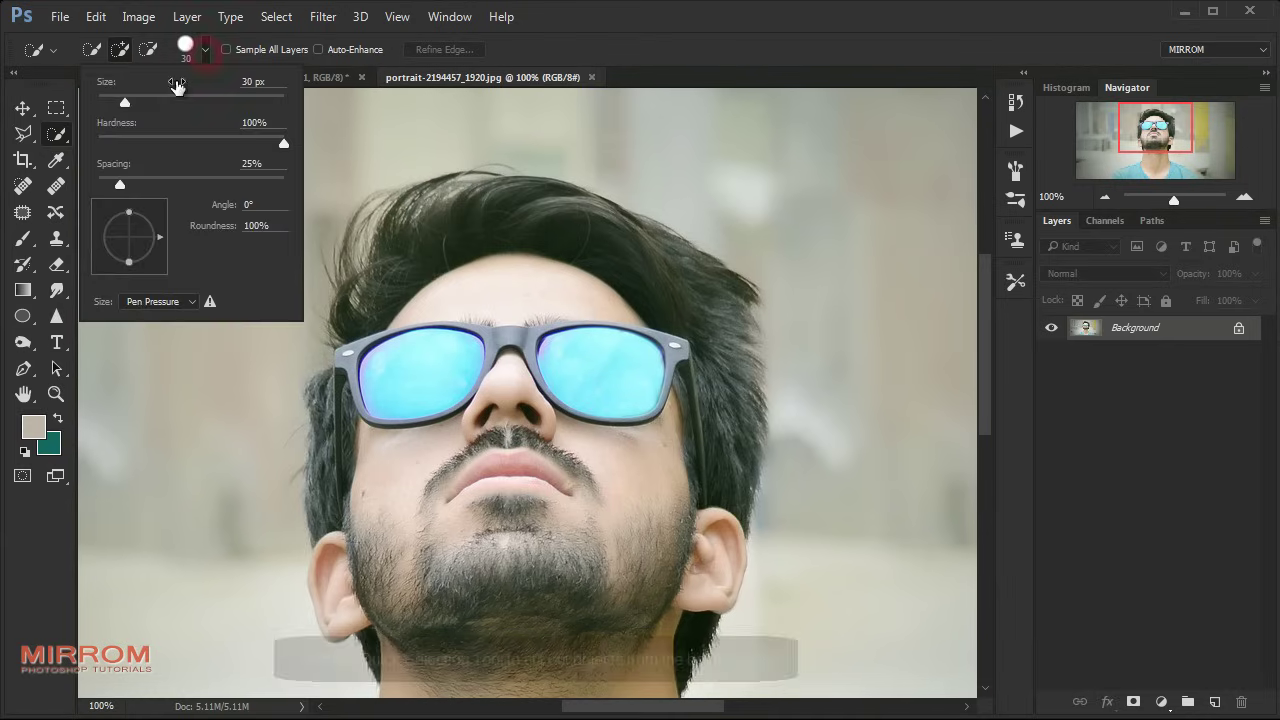
{"action": "left_click_drag", "start_coordinate": [124, 102], "coordinate": [120, 104]}
{"action": "left_click", "coordinate": [486, 277]}
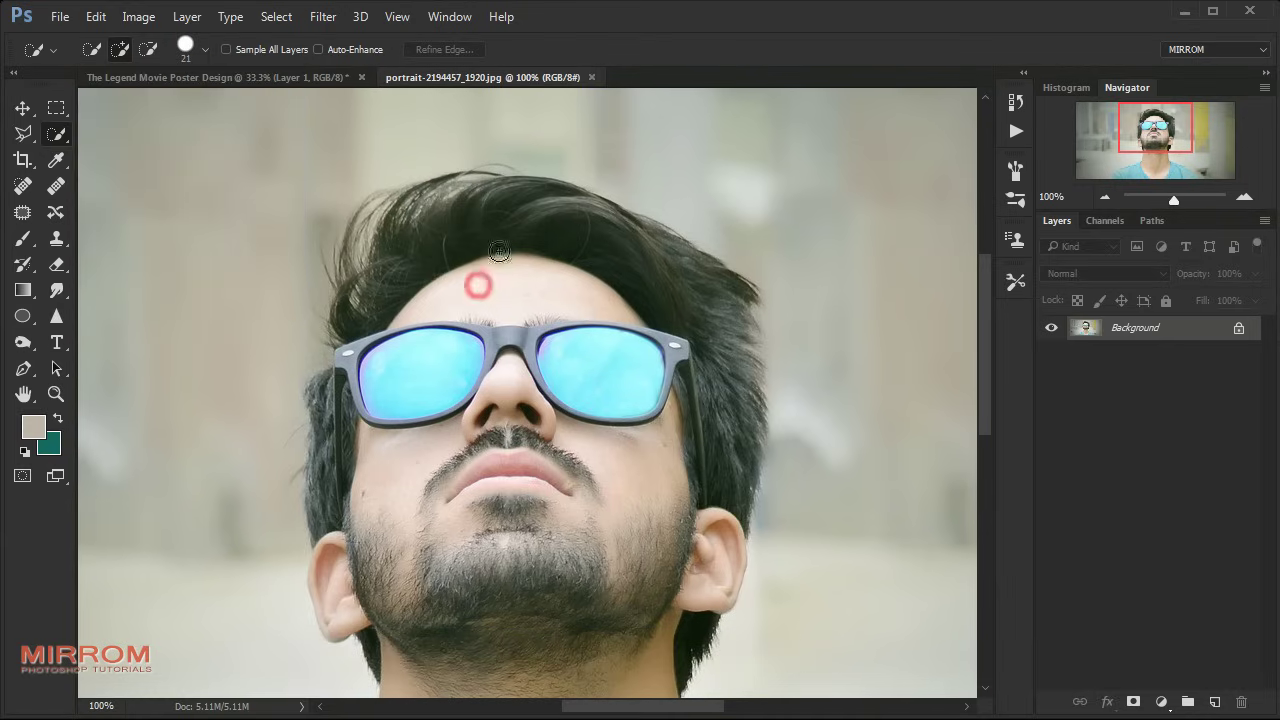
{"action": "mouse_move", "coordinate": [486, 277]}
{"action": "left_mouse_down"}
{"action": "mouse_move", "coordinate": [563, 237]}
{"action": "mouse_move", "coordinate": [363, 387]}
{"action": "mouse_move", "coordinate": [525, 554]}
{"action": "mouse_move", "coordinate": [690, 545]}
{"action": "mouse_move", "coordinate": [318, 482]}
{"action": "left_mouse_up"}
- Extend the selection to include the man's left shoulder edge
{"action": "scroll", "coordinate": [690, 545], "scroll_direction": "down", "scroll_amount": 3}
{"action": "left_click_drag", "start_coordinate": [322, 466], "coordinate": [298, 390]}
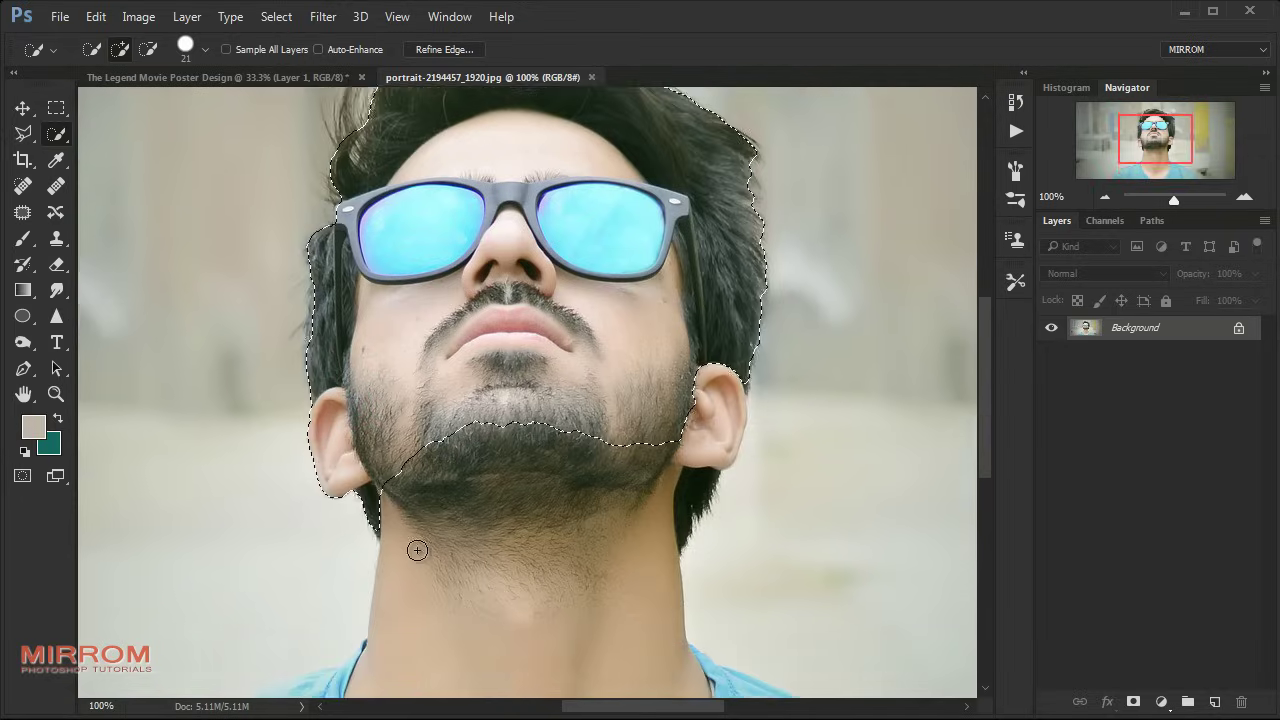
{"action": "scroll", "coordinate": [414, 543], "scroll_direction": "down", "scroll_amount": 7}
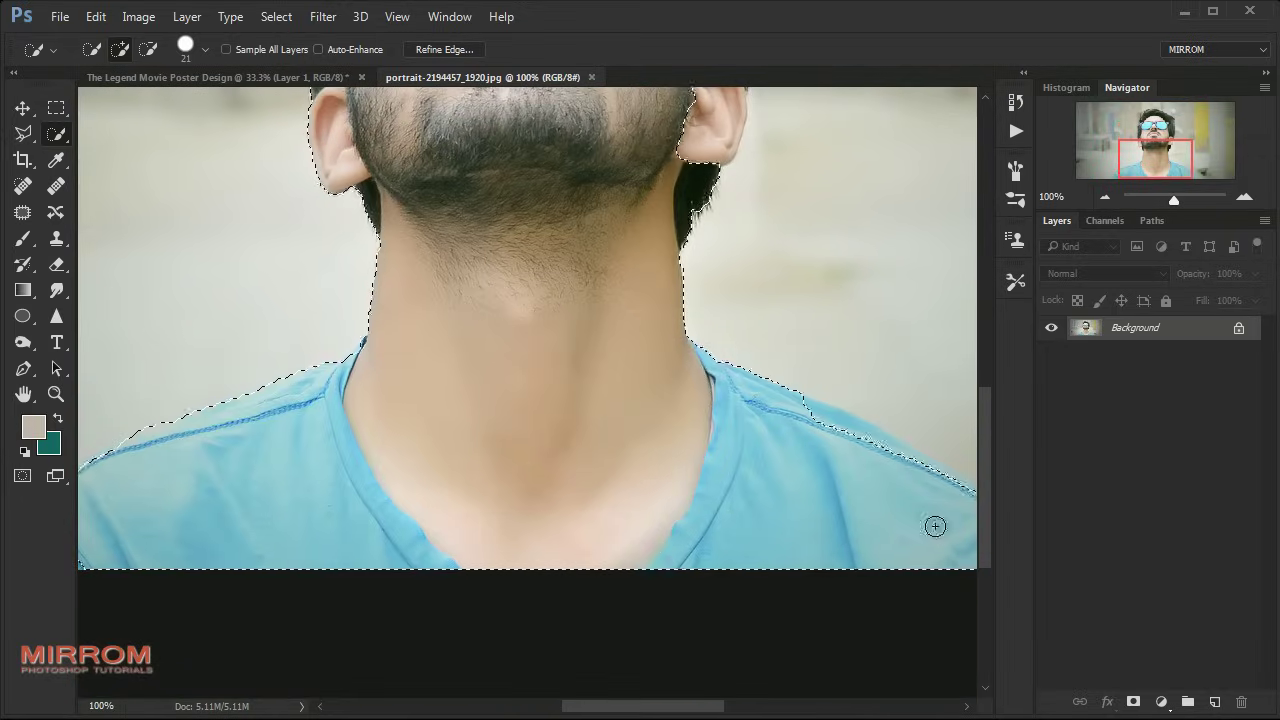
{"action": "scroll", "coordinate": [860, 550], "scroll_direction": "right", "scroll_amount": 2}
{"action": "scroll", "coordinate": [406, 560], "scroll_direction": "left", "scroll_amount": 5}
{"action": "left_click_drag", "start_coordinate": [390, 472], "coordinate": [430, 467]}
{"action": "left_click", "coordinate": [338, 504]}
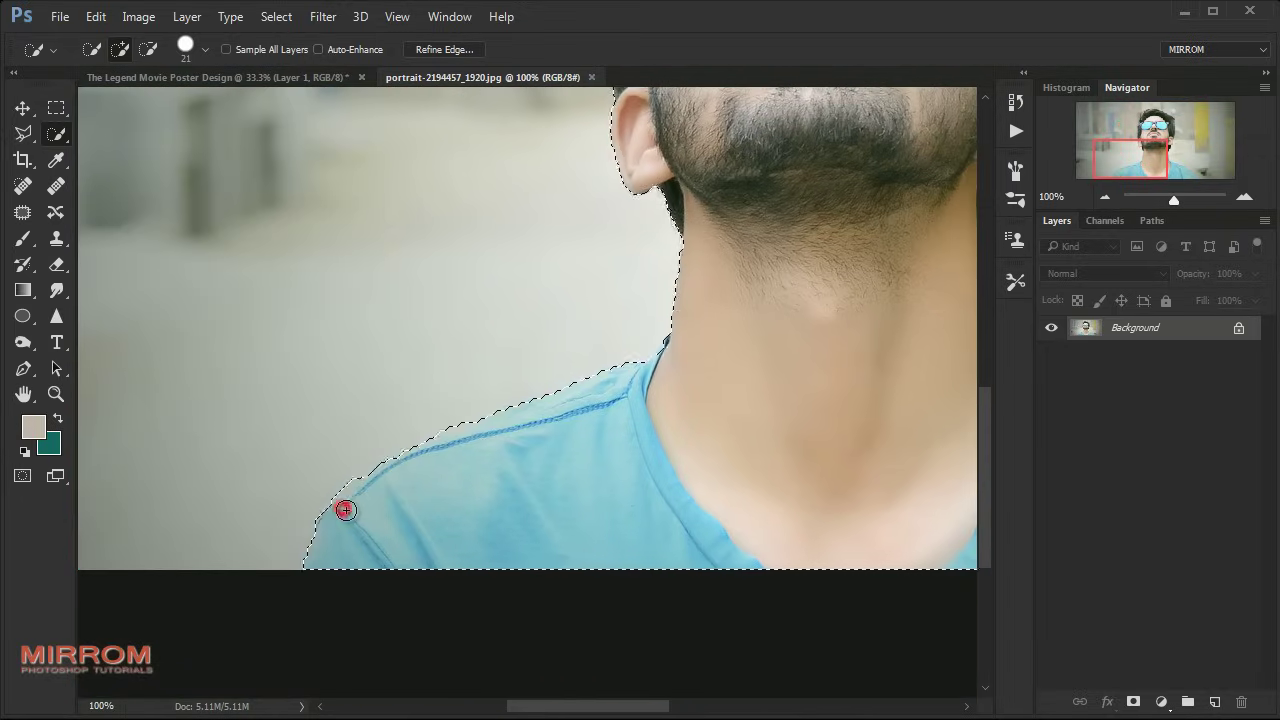
{"action": "key", "text": "ctrl+0"}
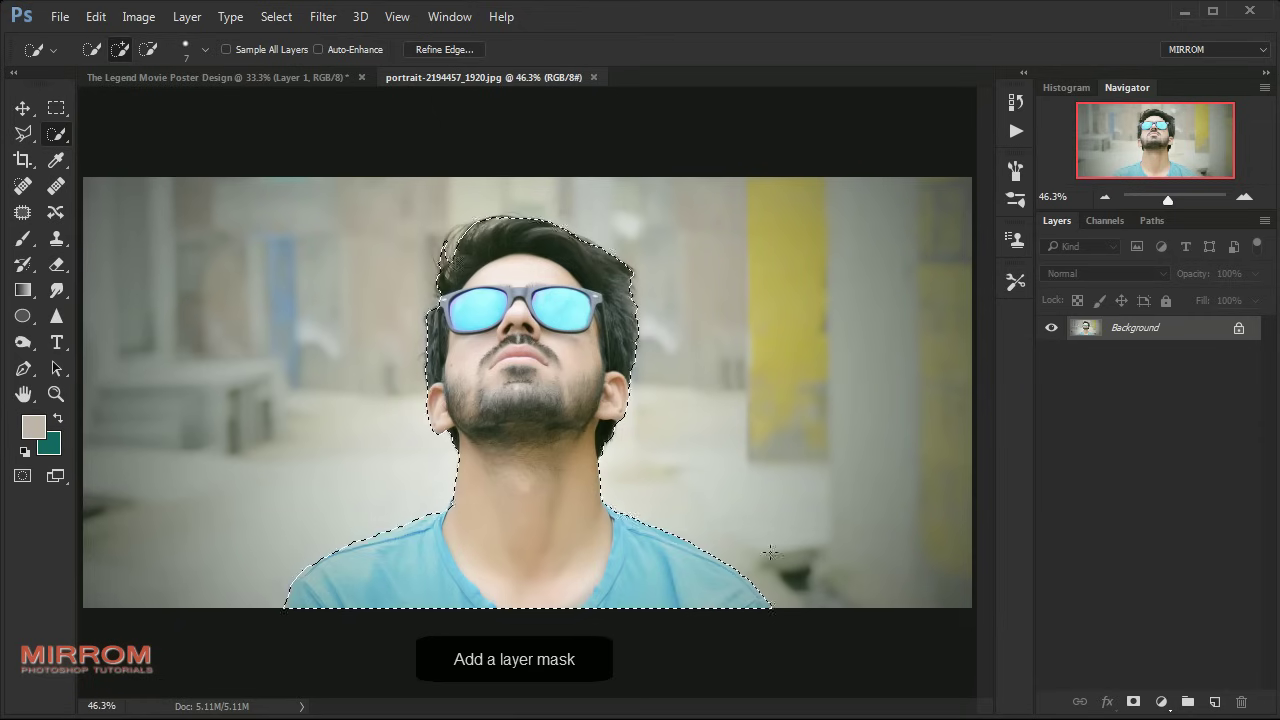
- Mask out the portrait background, leaving only the man on Layer 0
{"action": "left_click", "coordinate": [1136, 702]}
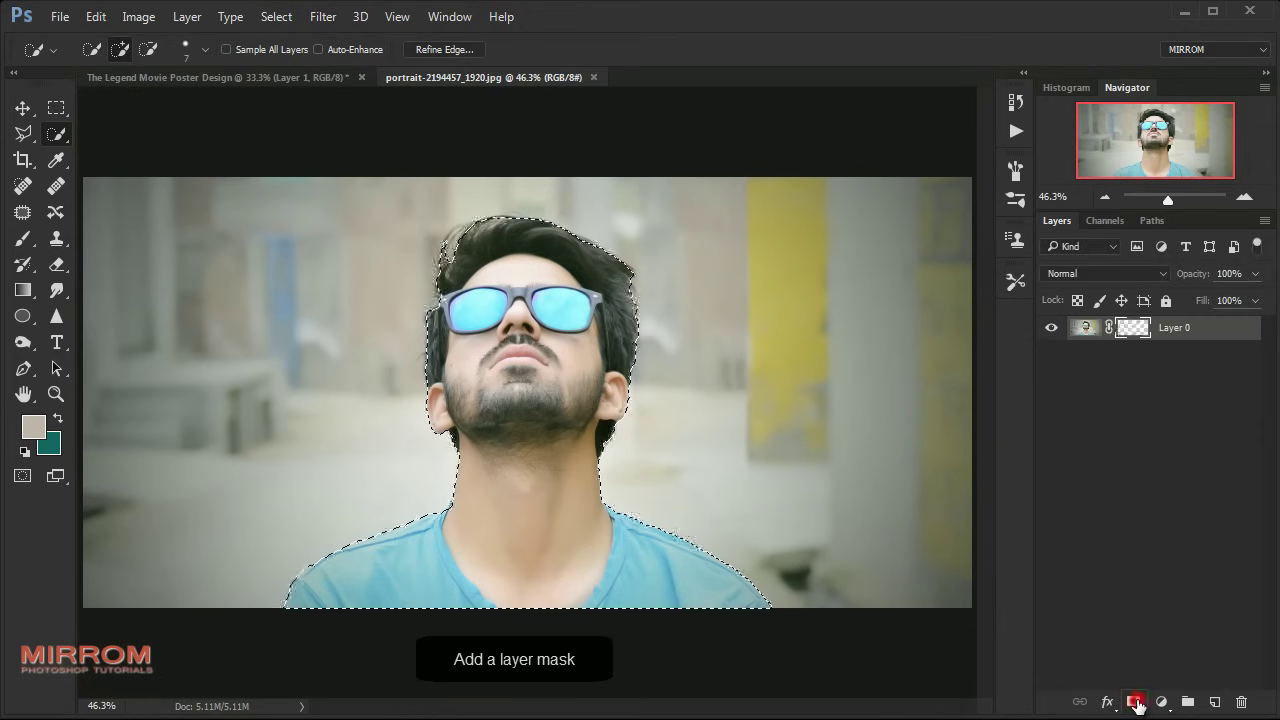
{"action": "key", "text": "v"}
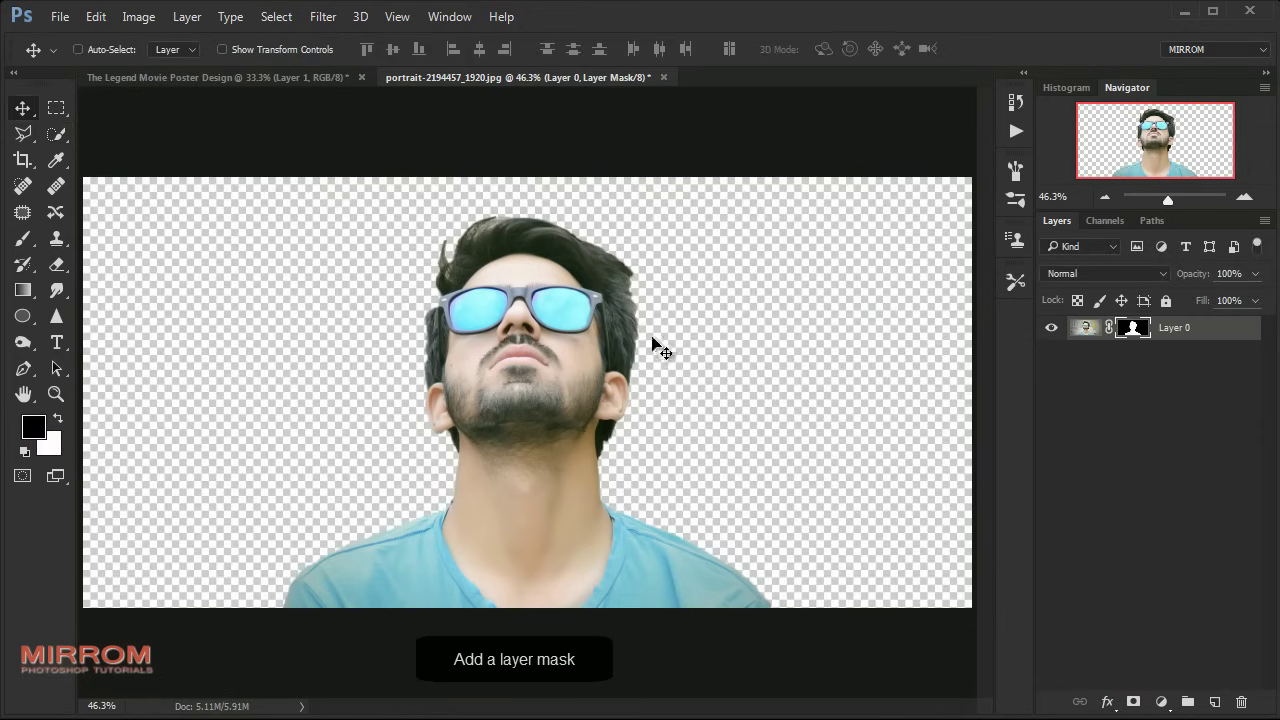
{"action": "key", "text": "ctrl+plus"}
{"action": "key", "text": "ctrl+plus"}
{"action": "key", "text": "ctrl+plus"}
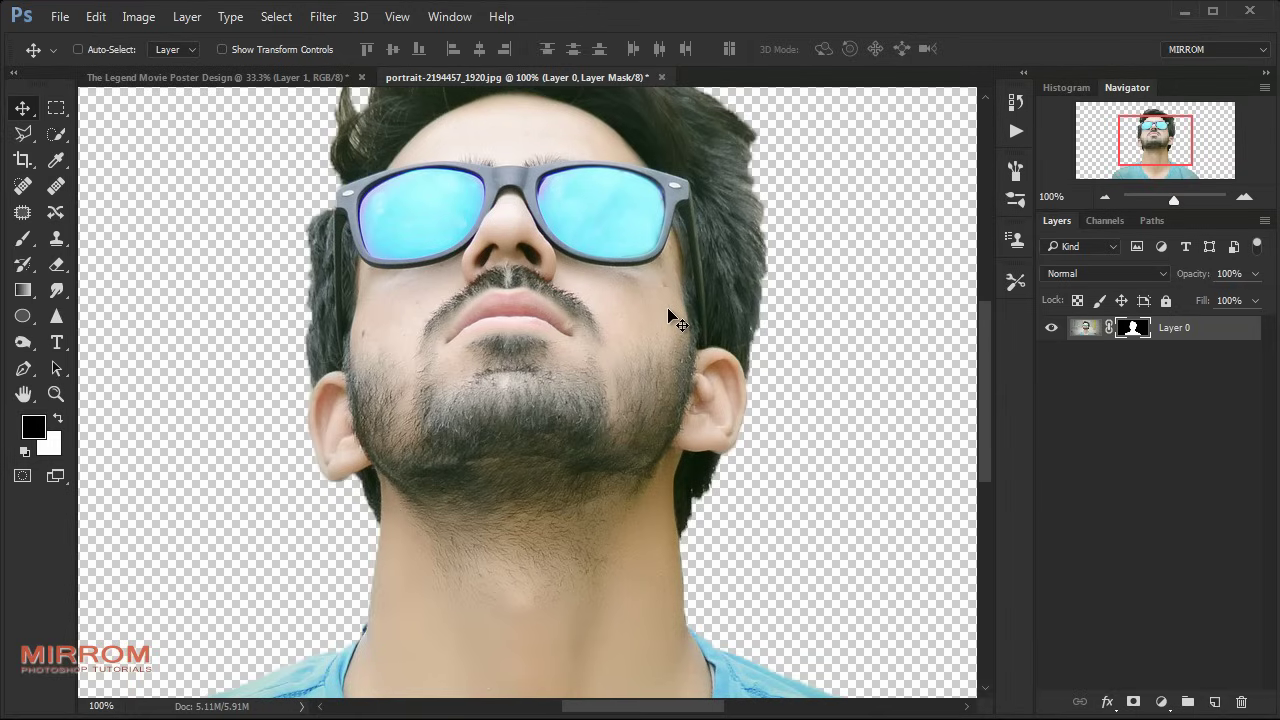
{"action": "scroll", "coordinate": [676, 320], "scroll_direction": "up", "scroll_amount": 5}
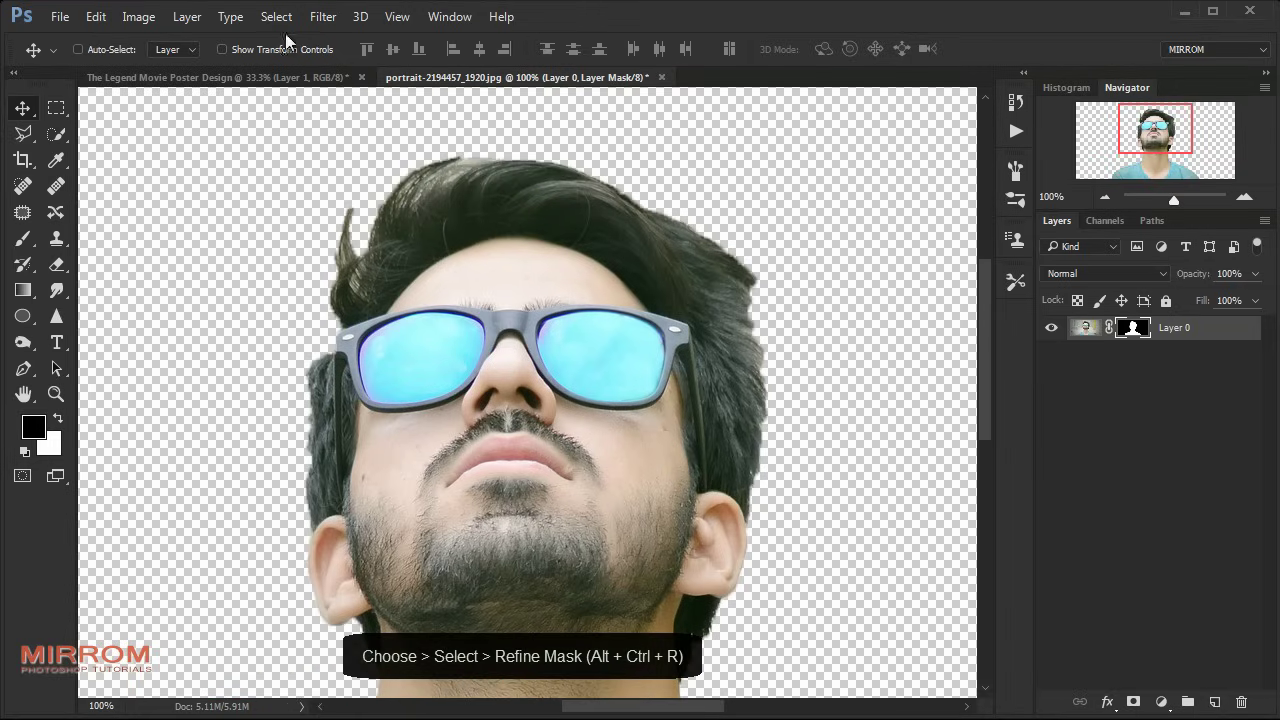
{"action": "left_click", "coordinate": [276, 16]}
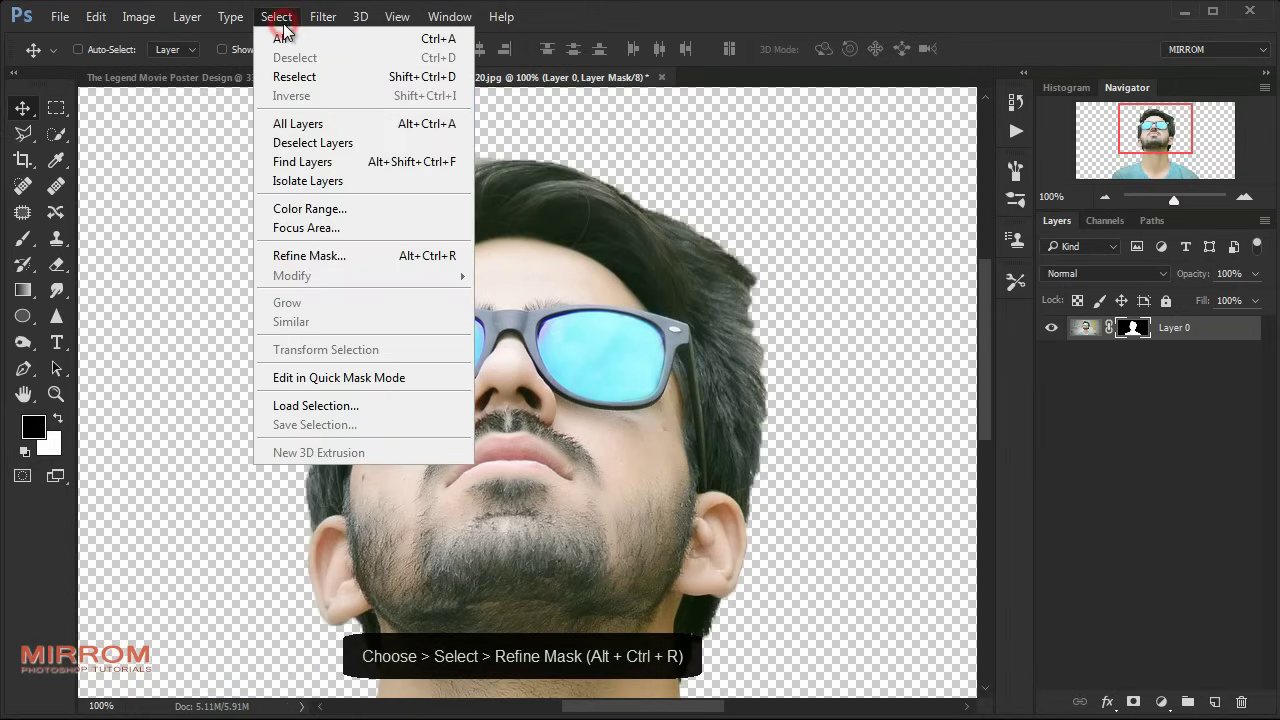
- Open Refine Mask and set the Refine Radius brush to size 7
{"action": "left_click", "coordinate": [400, 256]}
{"action": "left_click", "coordinate": [197, 50]}
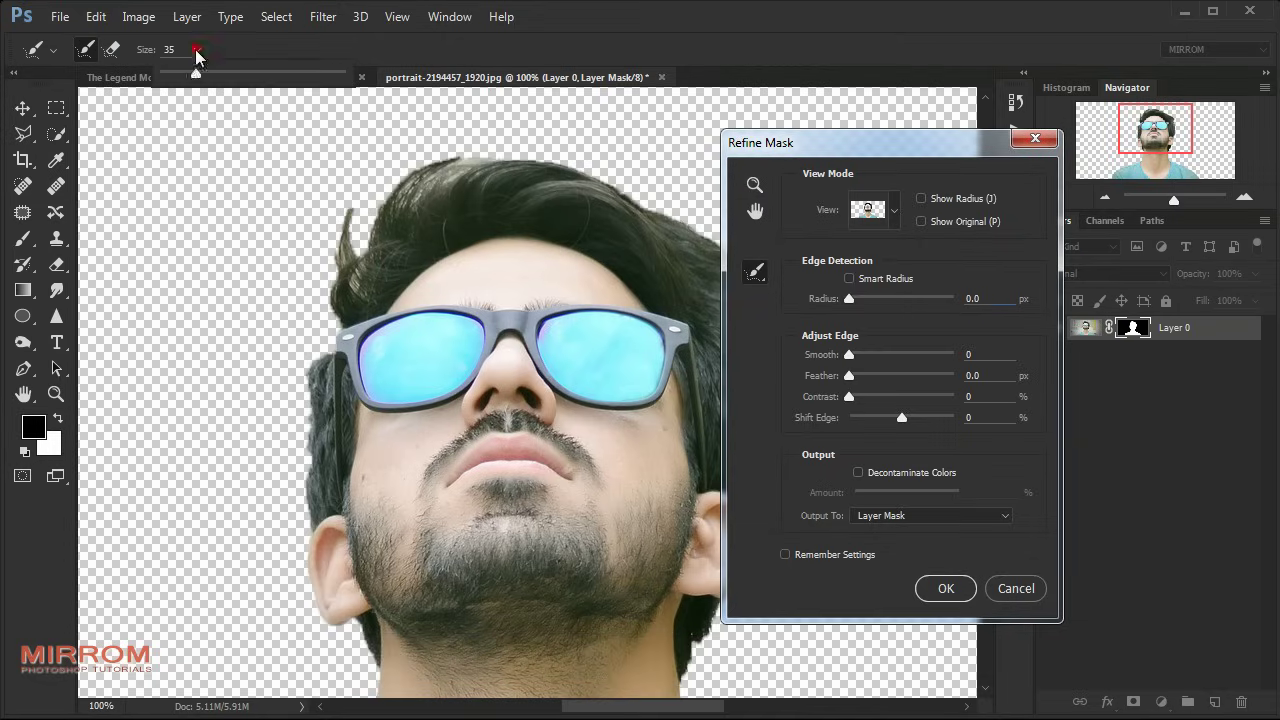
{"action": "left_click", "coordinate": [180, 74]}
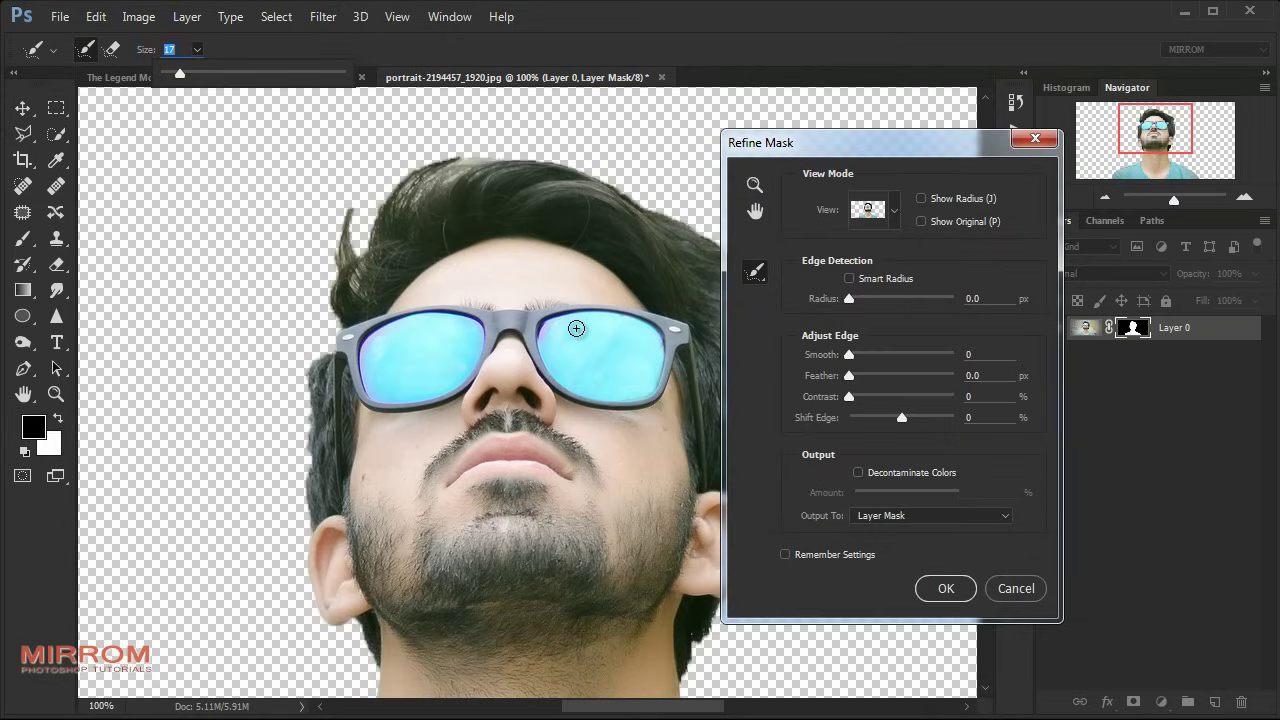
{"action": "scroll", "coordinate": [576, 328], "scroll_direction": "up", "scroll_amount": 1}
{"action": "scroll", "coordinate": [171, 300], "scroll_direction": "up", "scroll_amount": 2}
{"action": "scroll", "coordinate": [137, 277], "scroll_direction": "up", "scroll_amount": 3}
{"action": "scroll", "coordinate": [137, 277], "scroll_direction": "up", "scroll_amount": 2}
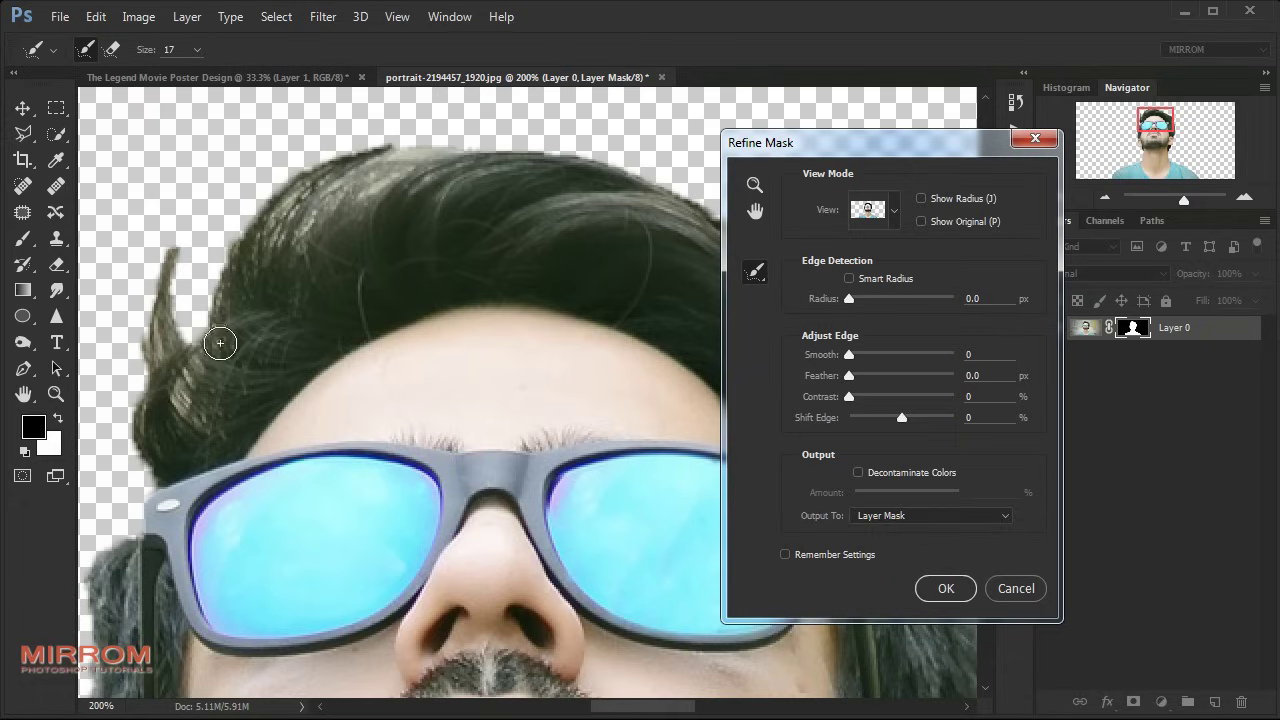
{"action": "key", "text": "bracketleft"}
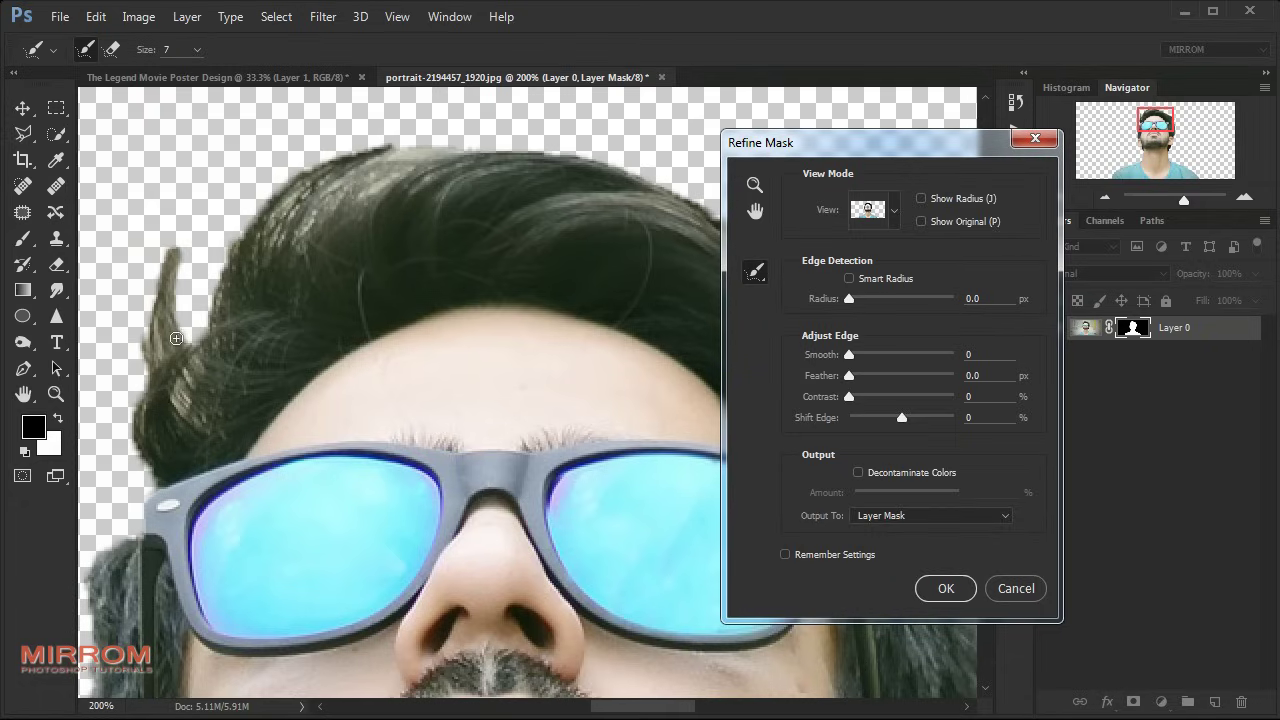
- Paint the Refine Radius brush along the hair edges on both sides of the head
{"action": "mouse_move", "coordinate": [209, 309]}
{"action": "left_mouse_down"}
{"action": "mouse_move", "coordinate": [268, 205]}
{"action": "mouse_move", "coordinate": [393, 153]}
{"action": "mouse_move", "coordinate": [366, 189]}
{"action": "left_mouse_up"}
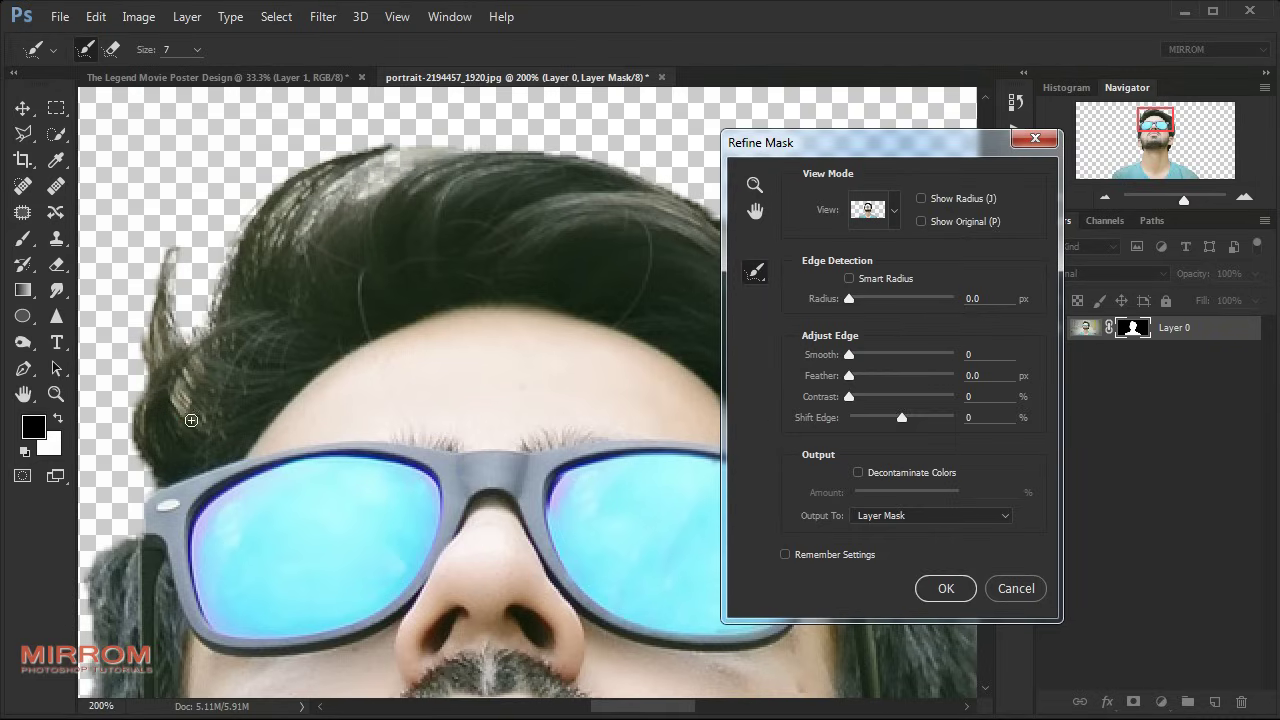
{"action": "left_click_drag", "start_coordinate": [207, 346], "coordinate": [214, 298]}
{"action": "mouse_move", "coordinate": [139, 532]}
{"action": "left_mouse_down"}
{"action": "mouse_move", "coordinate": [98, 678]}
{"action": "mouse_move", "coordinate": [96, 548]}
{"action": "left_mouse_up"}
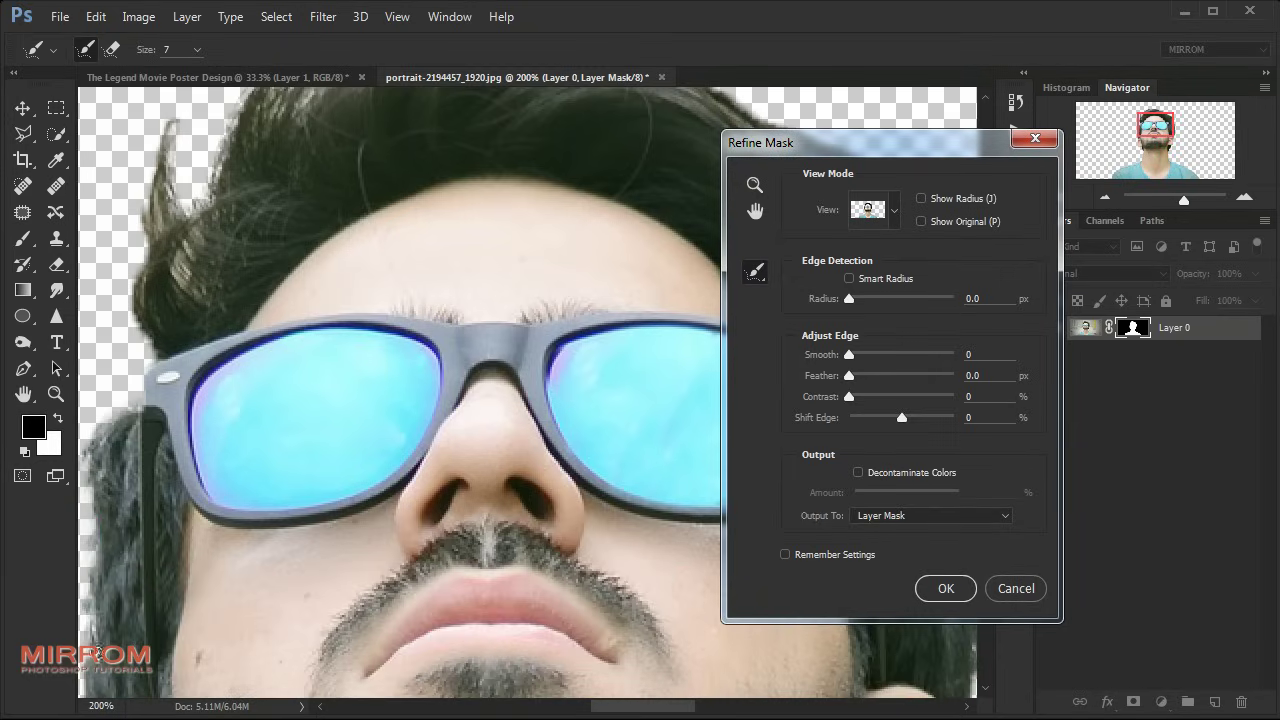
{"action": "left_click_drag", "start_coordinate": [601, 712], "coordinate": [581, 712]}
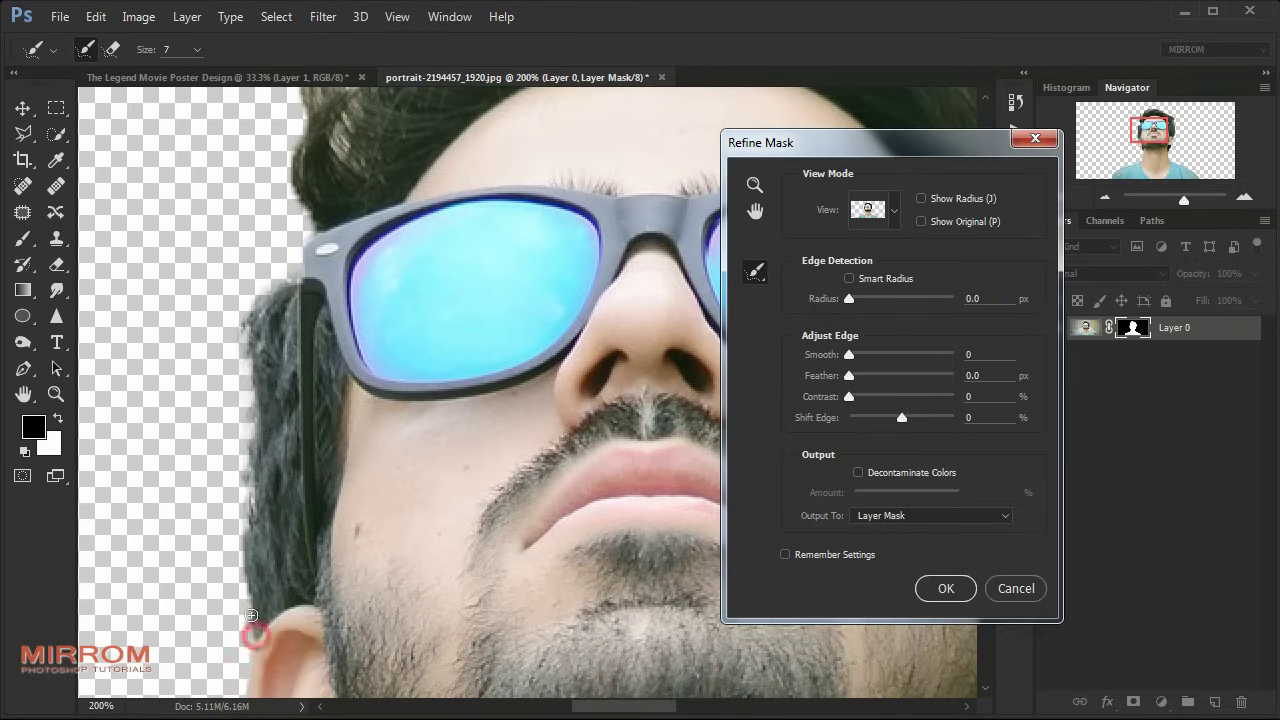
{"action": "left_click", "coordinate": [246, 556]}
{"action": "left_click_drag", "start_coordinate": [618, 708], "coordinate": [685, 708]}
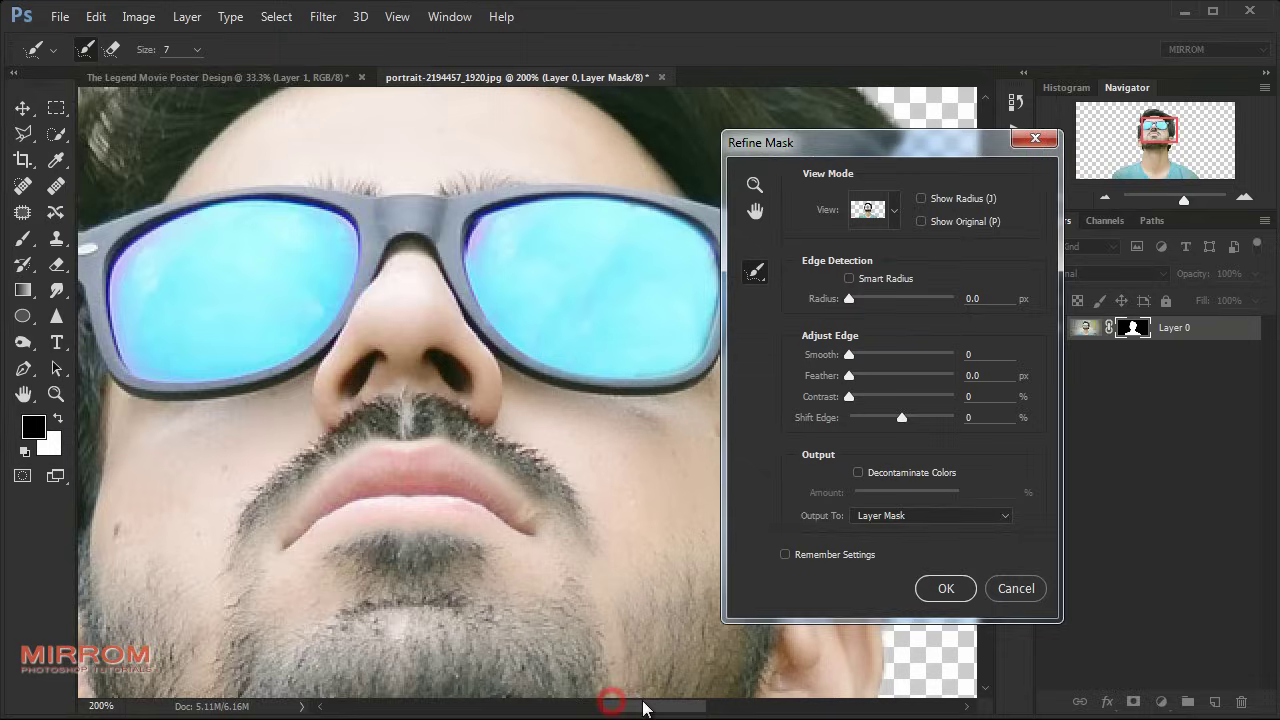
{"action": "left_click_drag", "start_coordinate": [575, 141], "coordinate": [595, 455]}
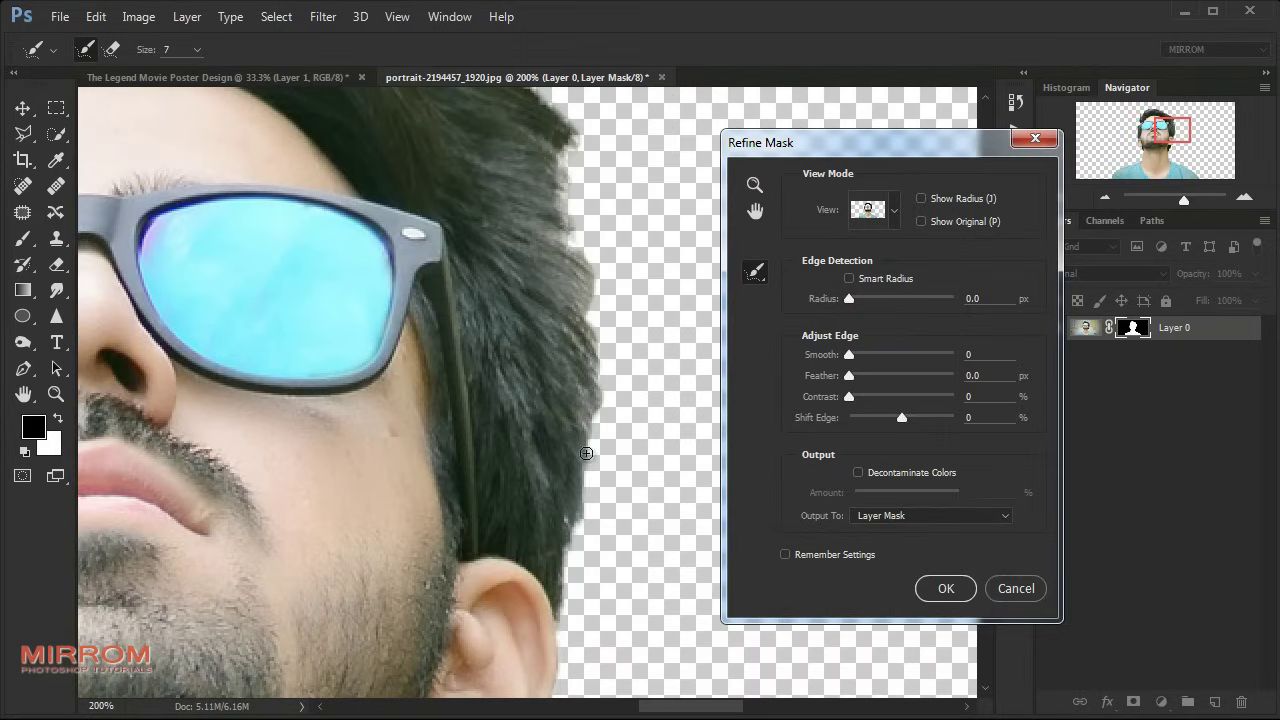
{"action": "scroll", "coordinate": [597, 450], "scroll_direction": "down", "scroll_amount": 3}
{"action": "left_click_drag", "start_coordinate": [583, 330], "coordinate": [575, 500]}
{"action": "scroll", "coordinate": [580, 560], "scroll_direction": "down", "scroll_amount": 3}
{"action": "left_click_drag", "start_coordinate": [500, 535], "coordinate": [435, 690]}
- Turn on Smart Radius with Smooth 10 and Shift Edge -12%, and apply the mask
{"action": "scroll", "coordinate": [550, 500], "scroll_direction": "up", "scroll_amount": 3}
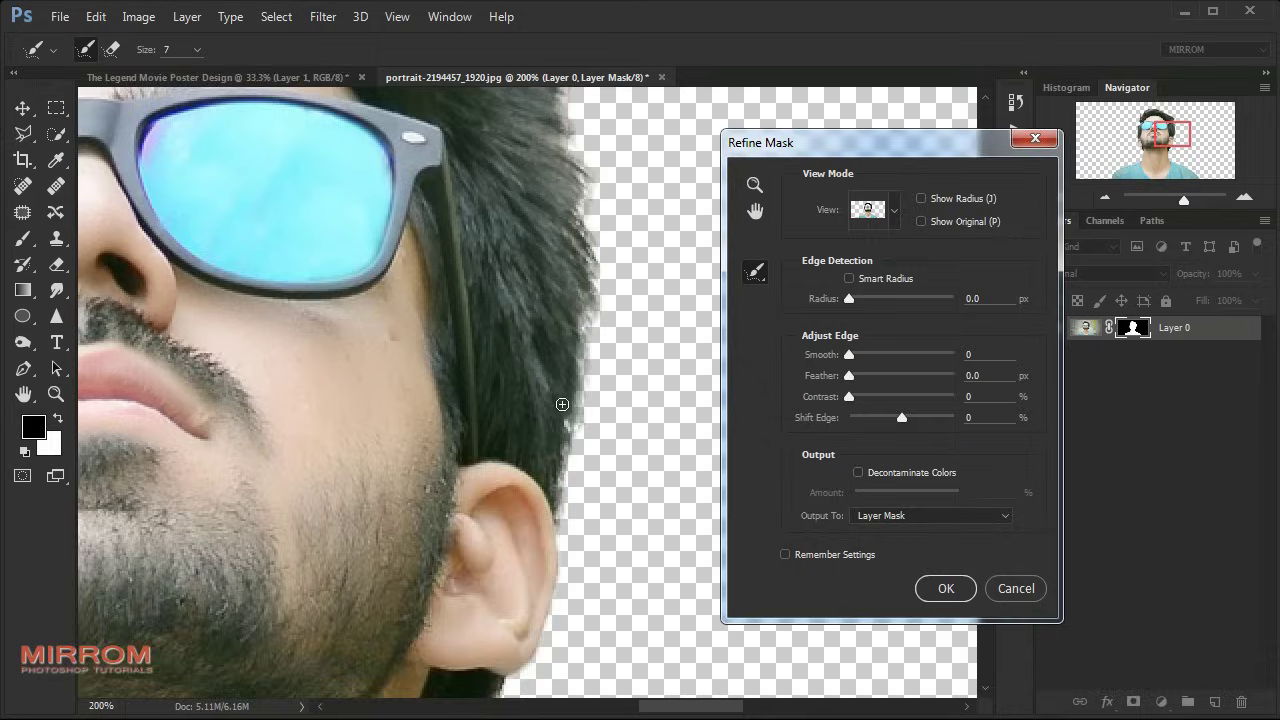
{"action": "scroll", "coordinate": [562, 380], "scroll_direction": "up", "scroll_amount": 8}
{"action": "scroll", "coordinate": [562, 361], "scroll_direction": "down", "scroll_amount": 2}
{"action": "scroll", "coordinate": [640, 600], "scroll_direction": "down", "scroll_amount": 2}
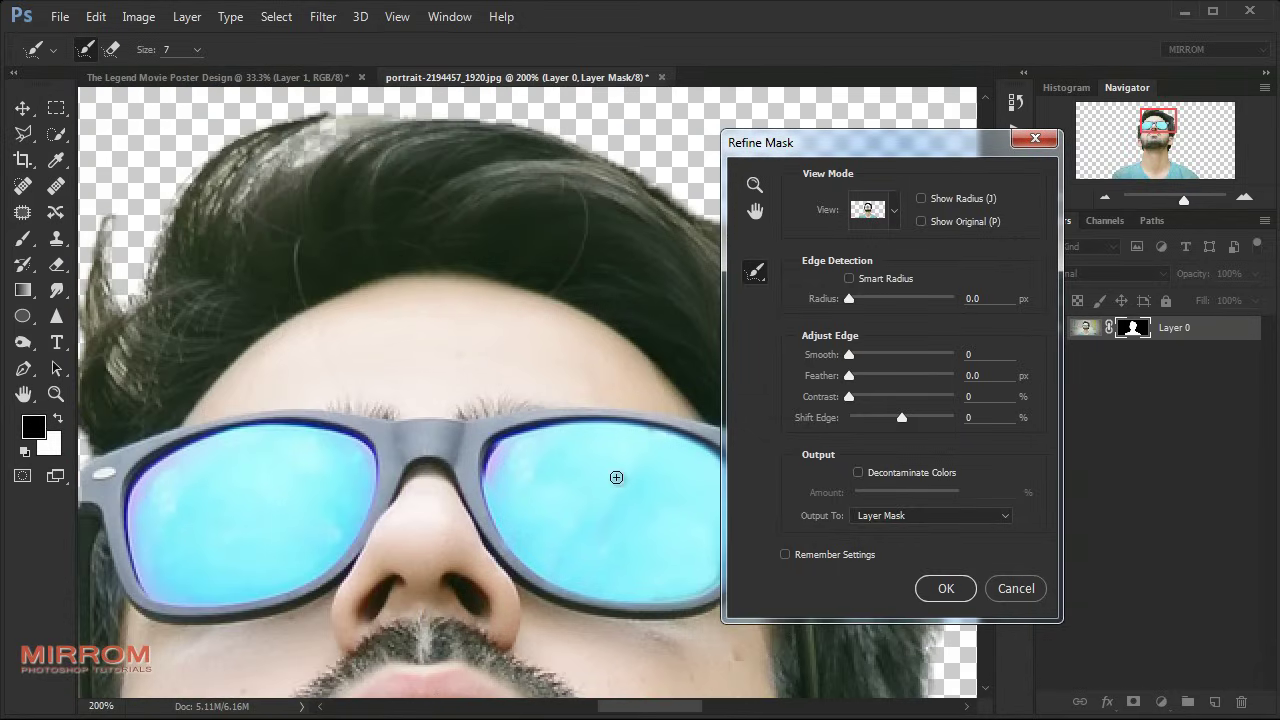
{"action": "scroll", "coordinate": [616, 477], "scroll_direction": "down", "scroll_amount": 2}
{"action": "scroll", "coordinate": [616, 477], "scroll_direction": "down", "scroll_amount": 2}
{"action": "scroll", "coordinate": [616, 477], "scroll_direction": "down", "scroll_amount": 1}
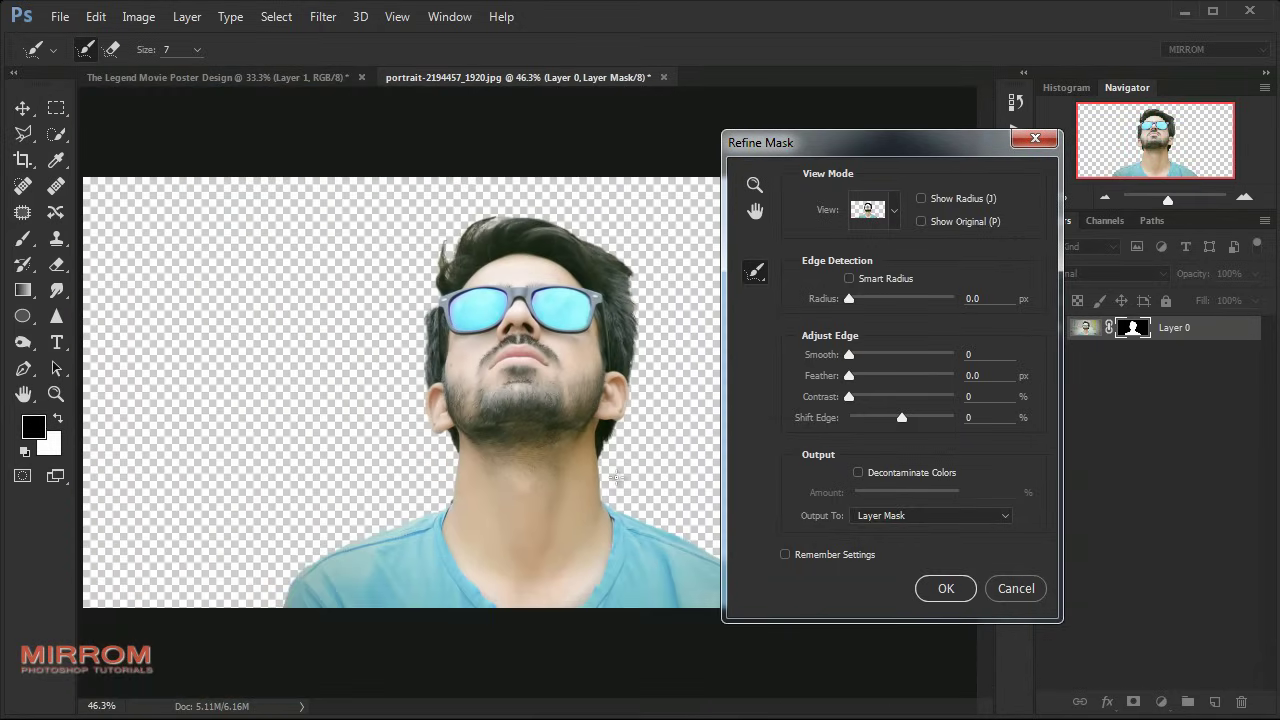
{"action": "left_click", "coordinate": [851, 279]}
{"action": "scroll", "coordinate": [656, 375], "scroll_direction": "up", "scroll_amount": 1}
{"action": "scroll", "coordinate": [656, 375], "scroll_direction": "up", "scroll_amount": 1}
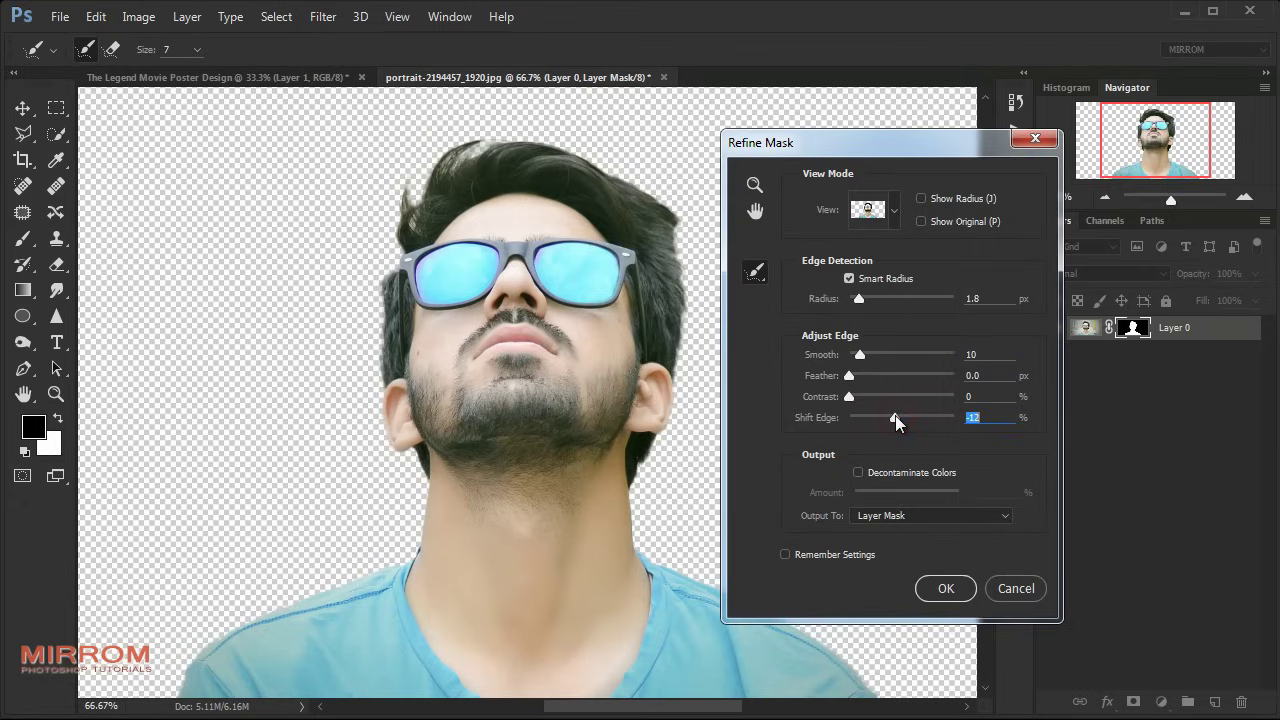
{"action": "left_click", "coordinate": [930, 585]}
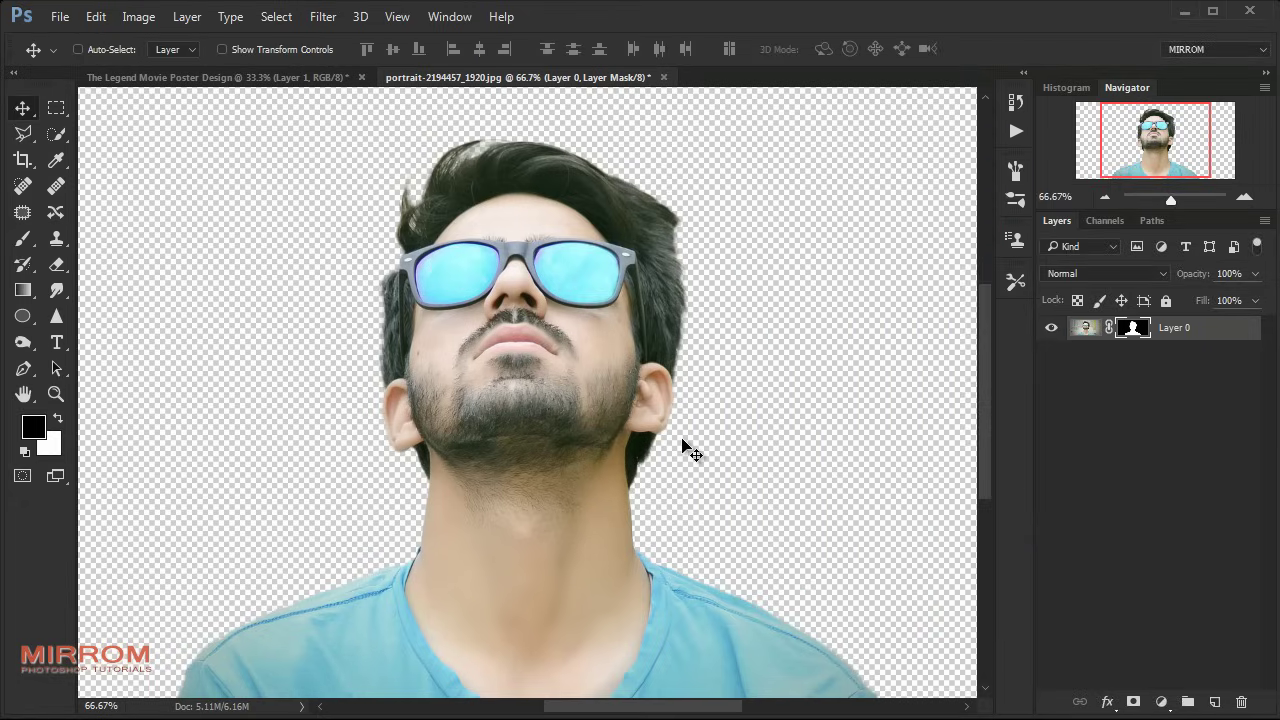
- Copy the cut-out man into the poster and close the portrait photo
{"action": "key", "text": "ctrl+0"}
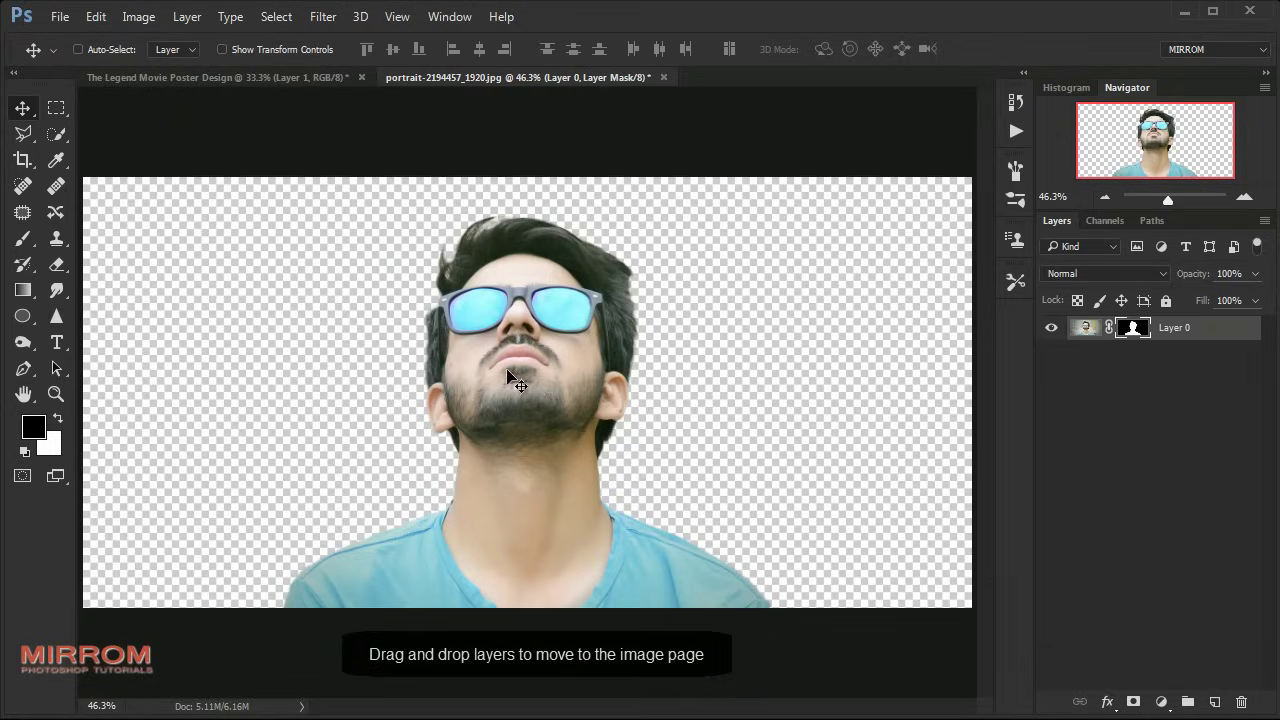
{"action": "mouse_move", "coordinate": [605, 397]}
{"action": "left_mouse_down"}
{"action": "mouse_move", "coordinate": [430, 260]}
{"action": "mouse_move", "coordinate": [557, 391]}
{"action": "left_mouse_up"}
{"action": "left_click", "coordinate": [663, 77]}
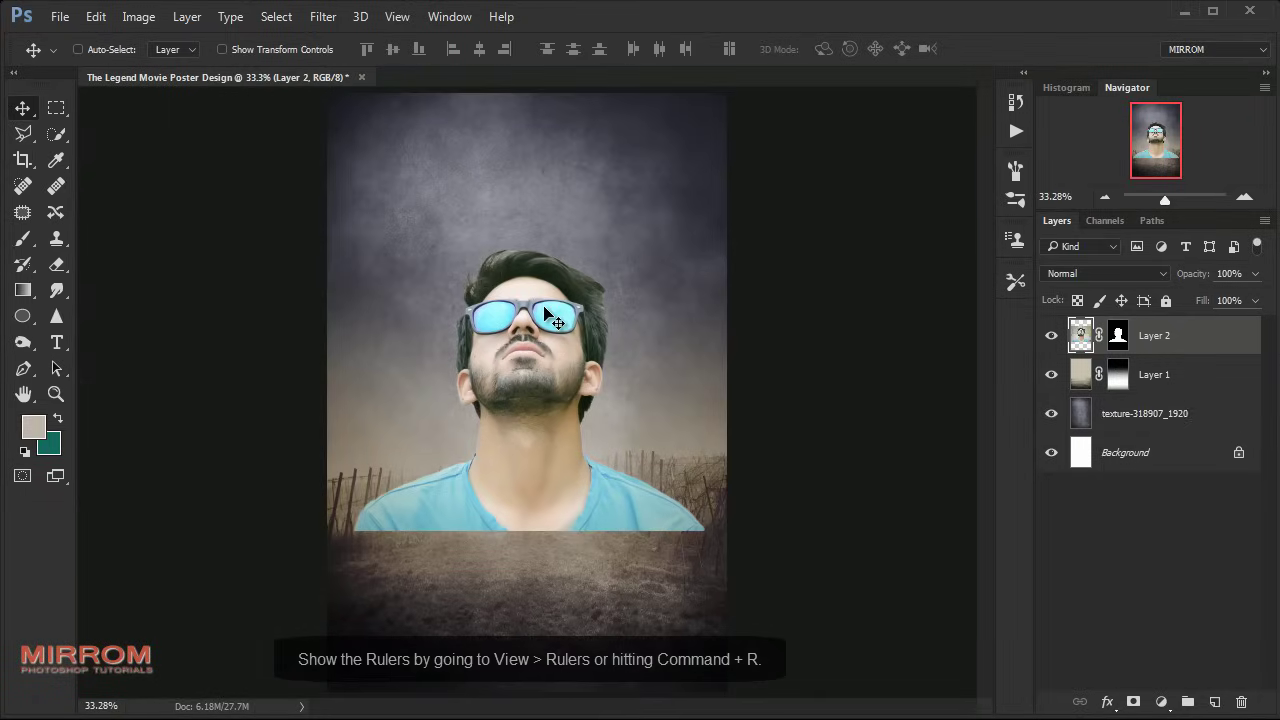
- Show rulers and place a vertical guide at 2 inches
{"action": "left_click", "coordinate": [390, 17]}
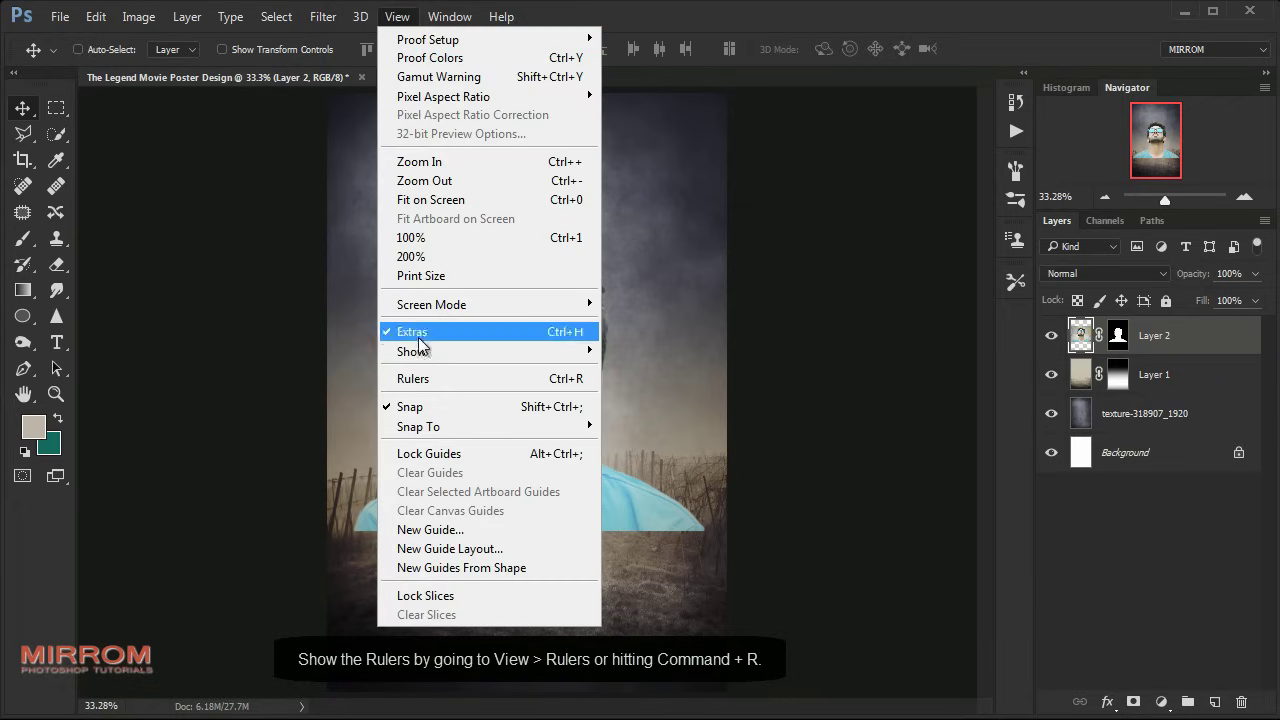
{"action": "left_click", "coordinate": [459, 382]}
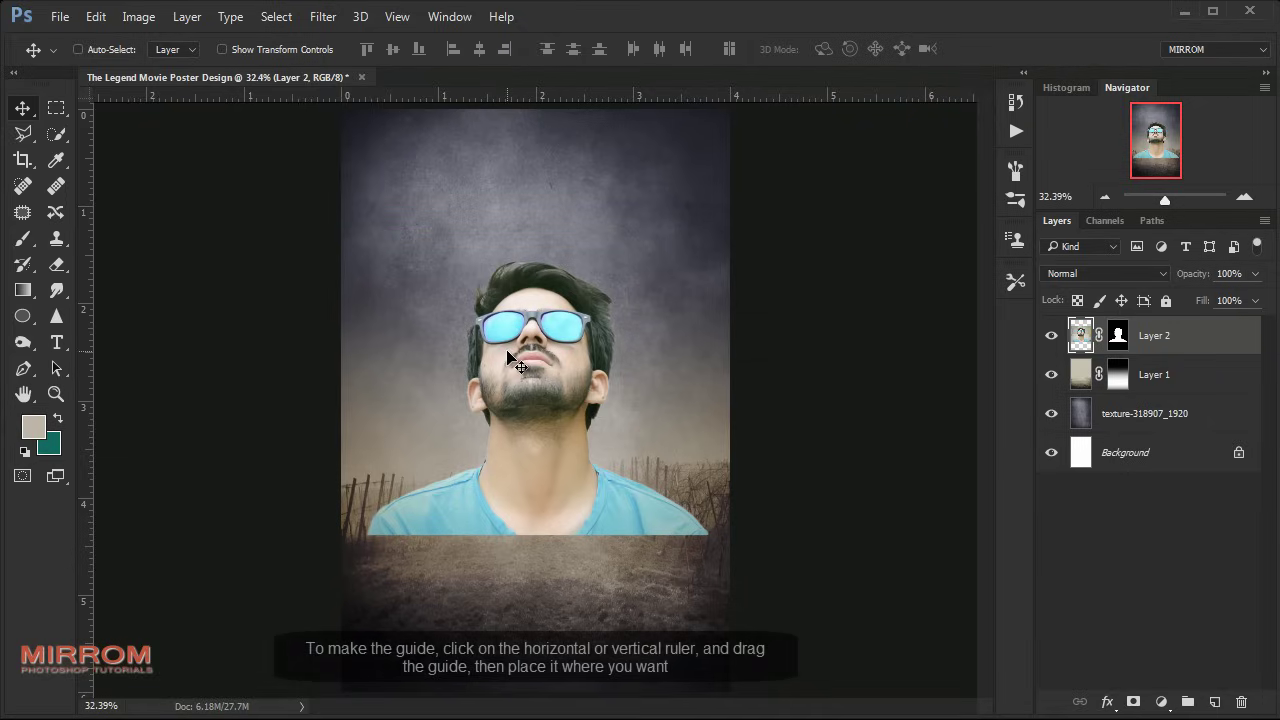
{"action": "left_click_drag", "start_coordinate": [88, 152], "coordinate": [538, 189]}
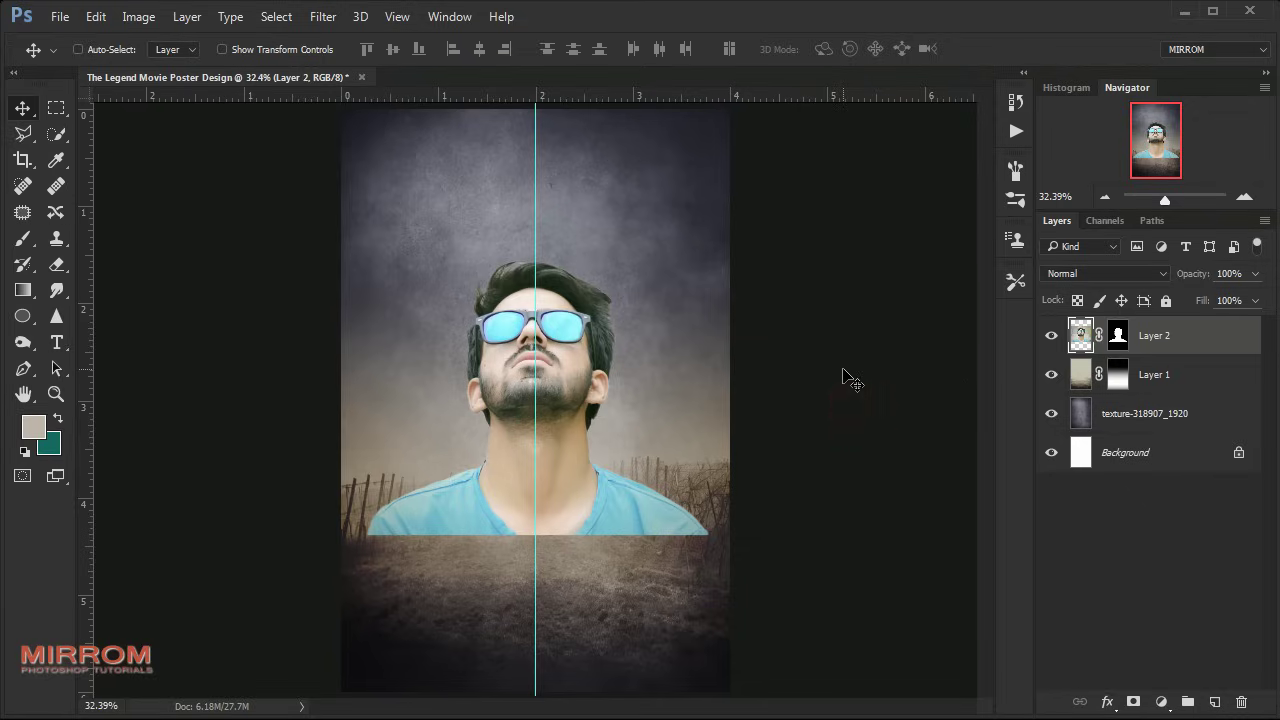
{"action": "key", "text": "ctrl+t"}
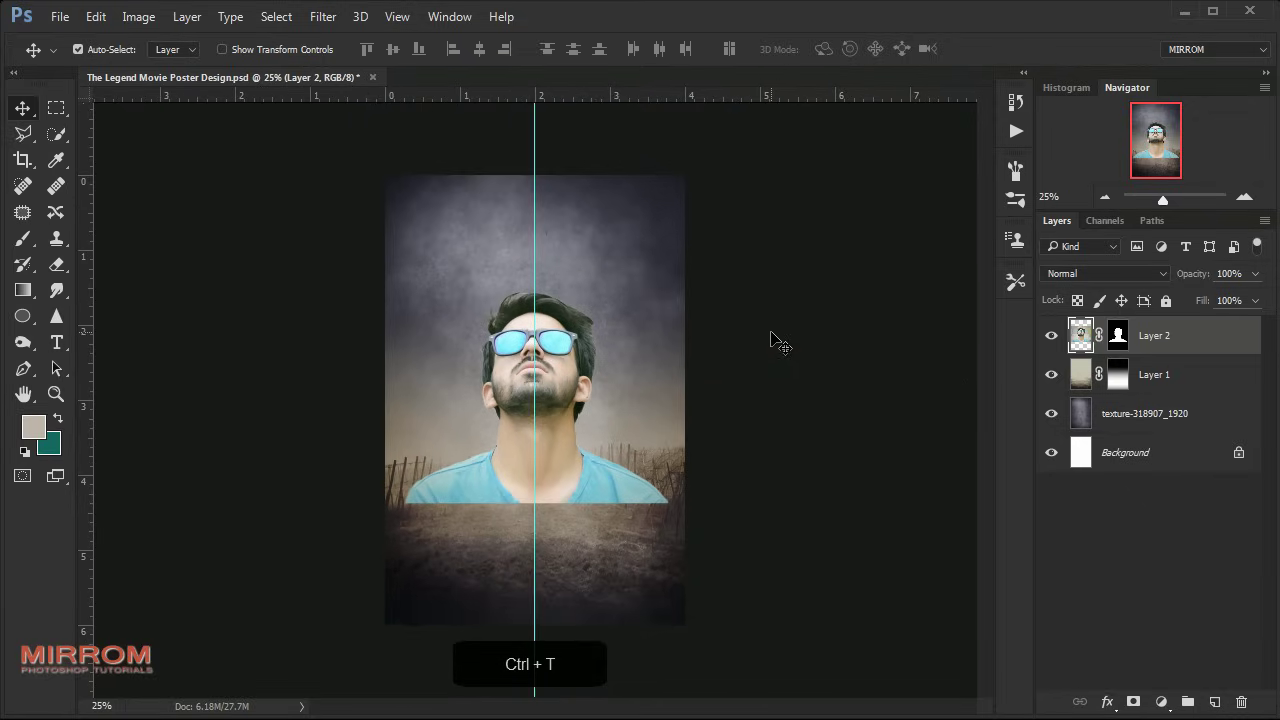
- Enlarge the man's layer to about 125% with the corner handles and nudge it
{"action": "left_click_drag", "start_coordinate": [297, 271], "coordinate": [257, 250]}
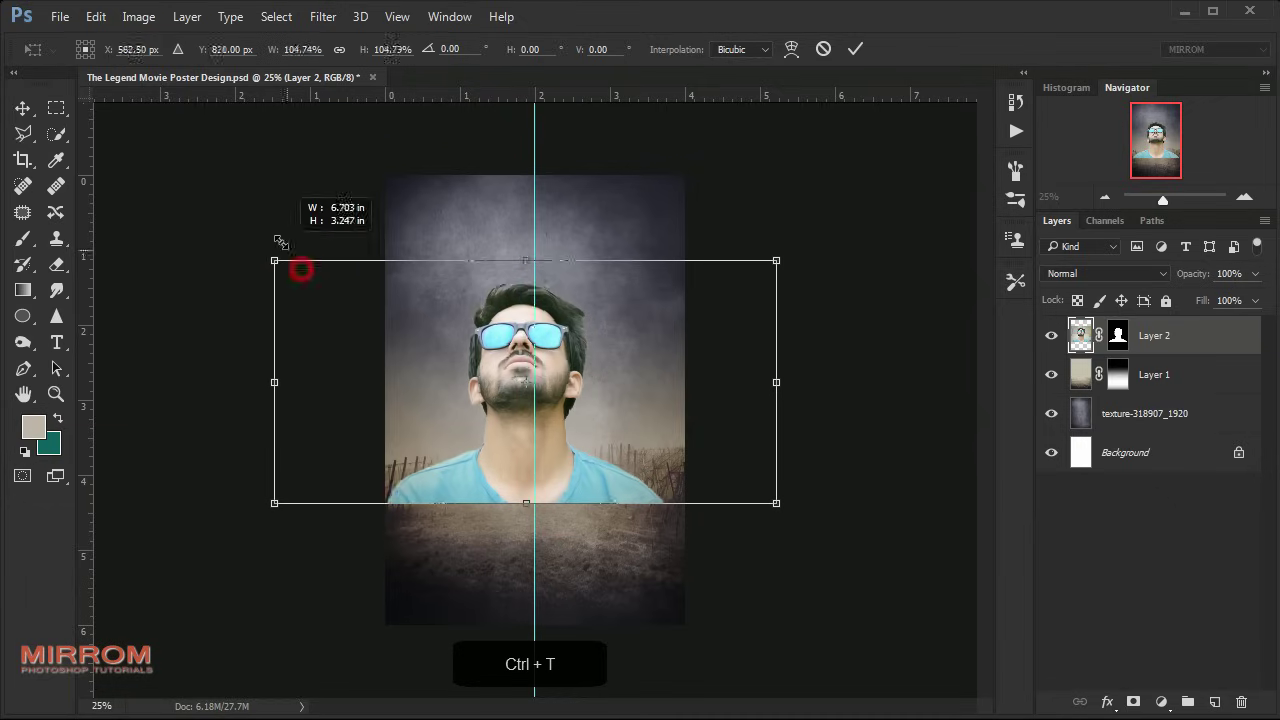
{"action": "left_click_drag", "start_coordinate": [777, 251], "coordinate": [825, 207]}
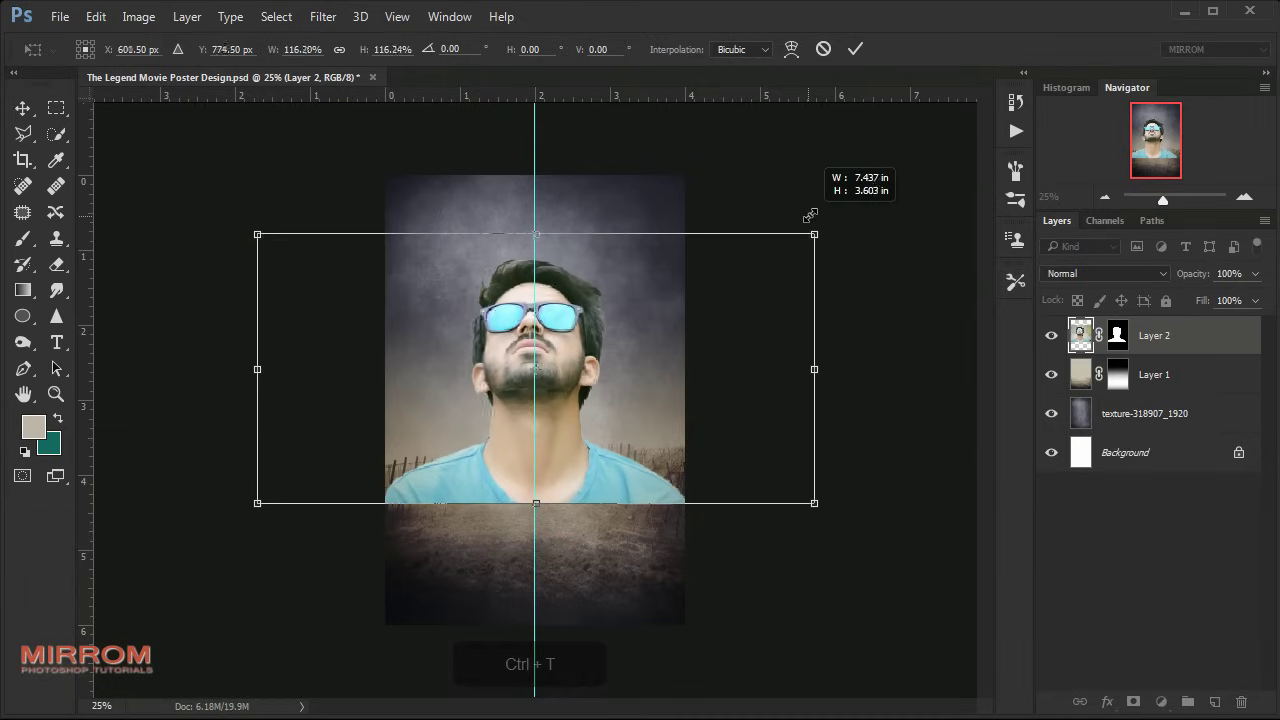
{"action": "left_click_drag", "start_coordinate": [259, 227], "coordinate": [243, 214]}
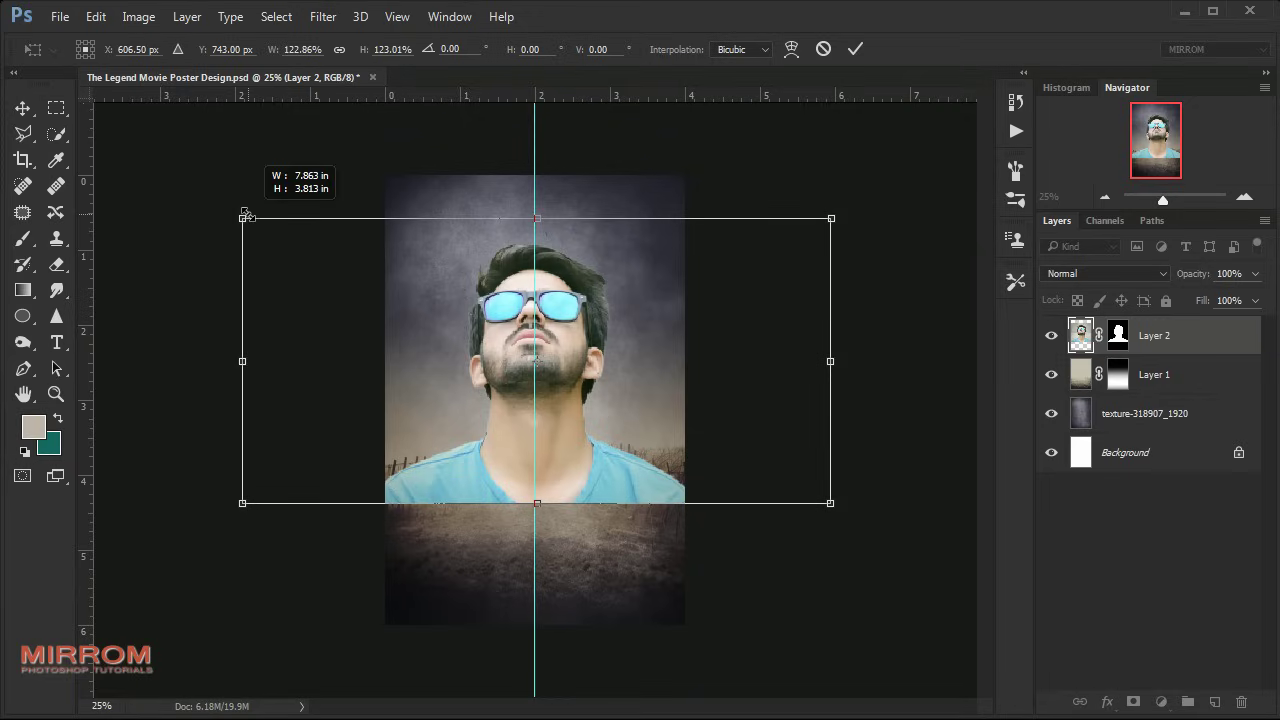
{"action": "left_click_drag", "start_coordinate": [830, 225], "coordinate": [841, 214]}
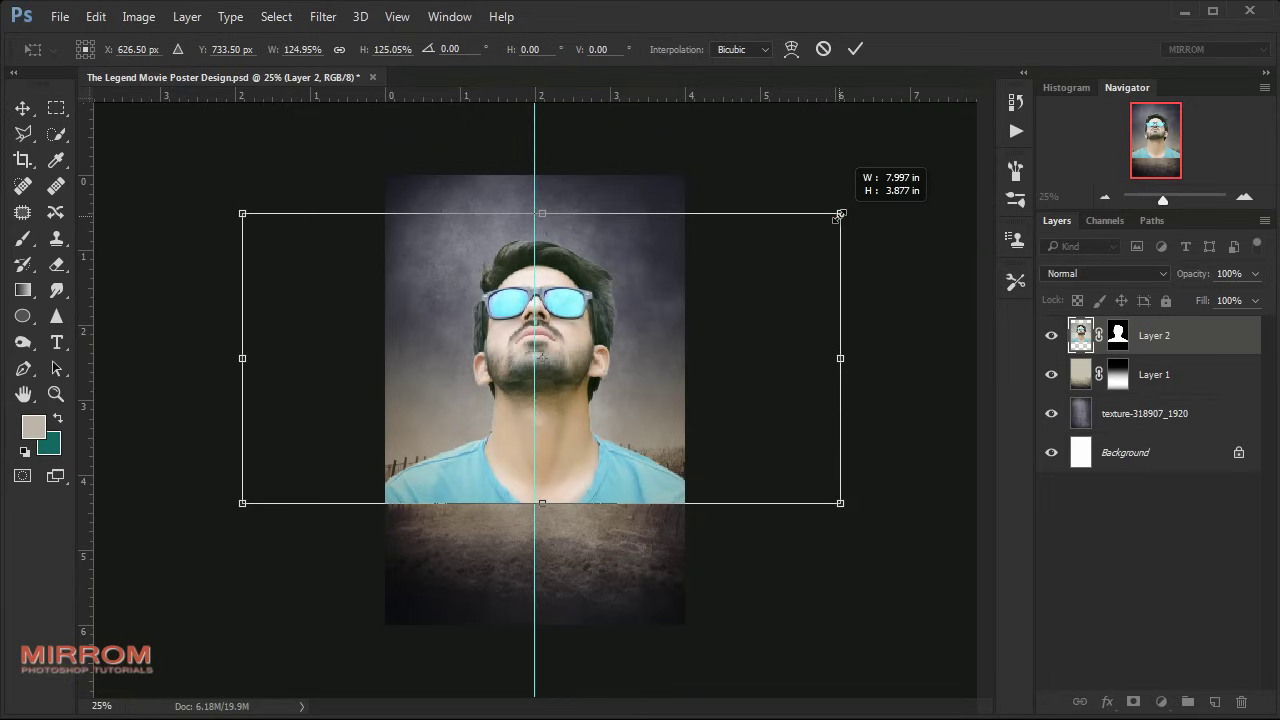
{"action": "key", "text": "Return"}
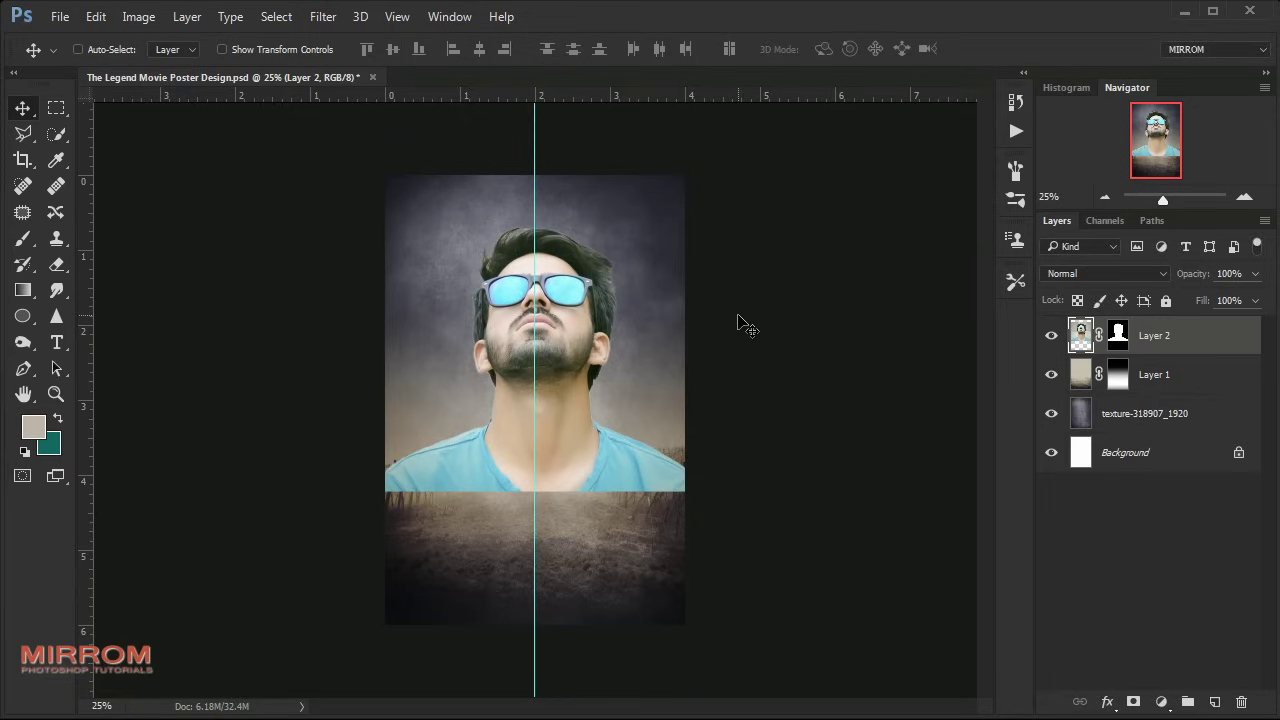
{"action": "key", "text": "shift+Up"}
{"action": "key", "text": "shift+Up"}
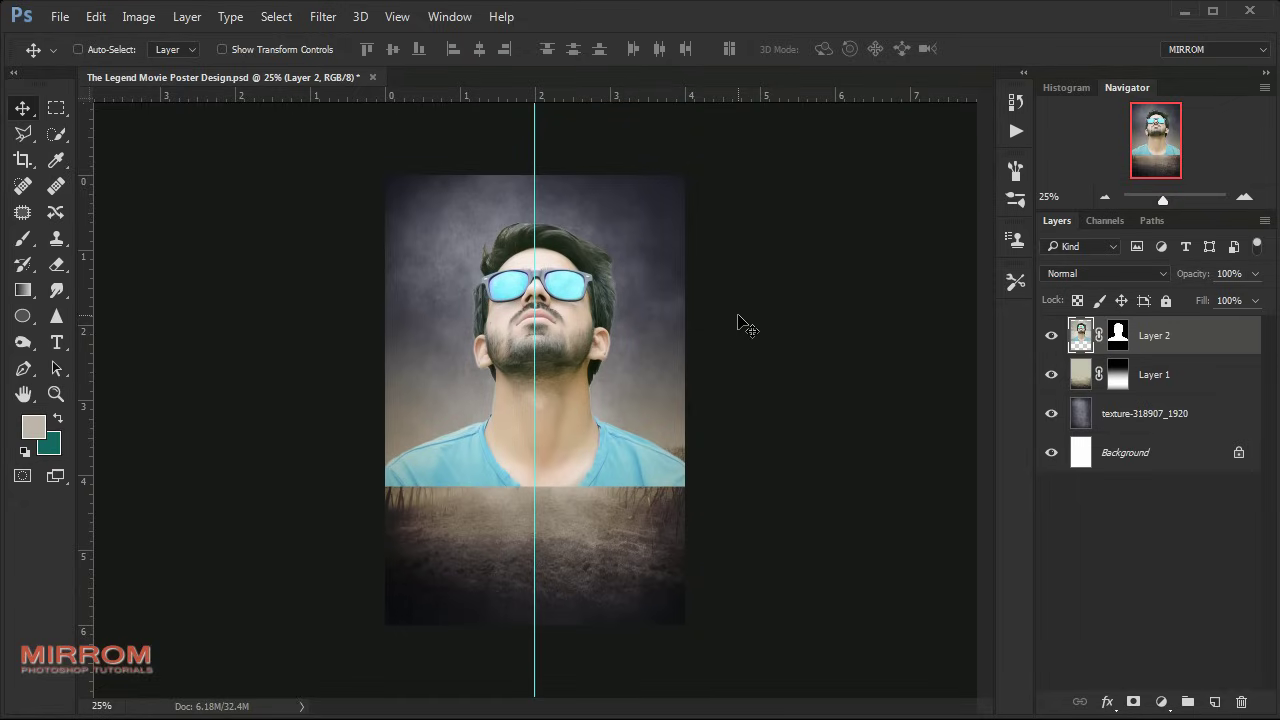
{"action": "key", "text": "Down"}
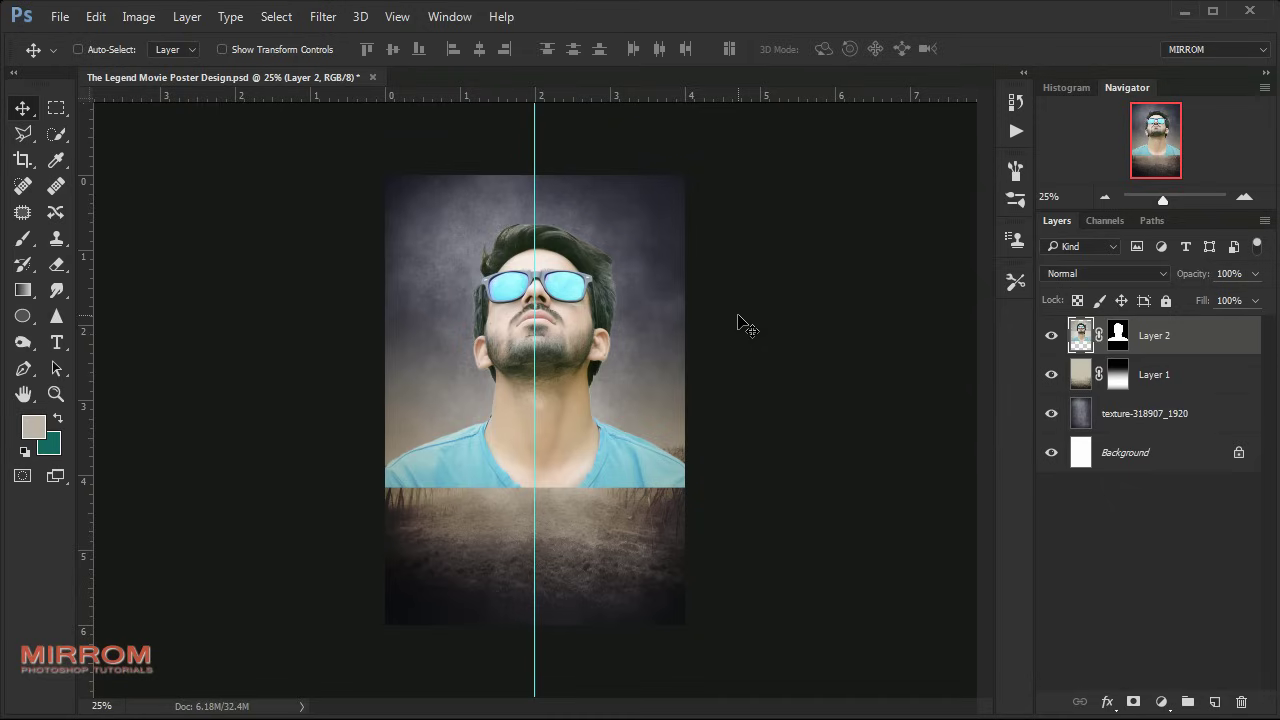
- Scale the man's layer to 103% and nudge it up a few pixels
{"action": "key", "text": "ctrl+t"}
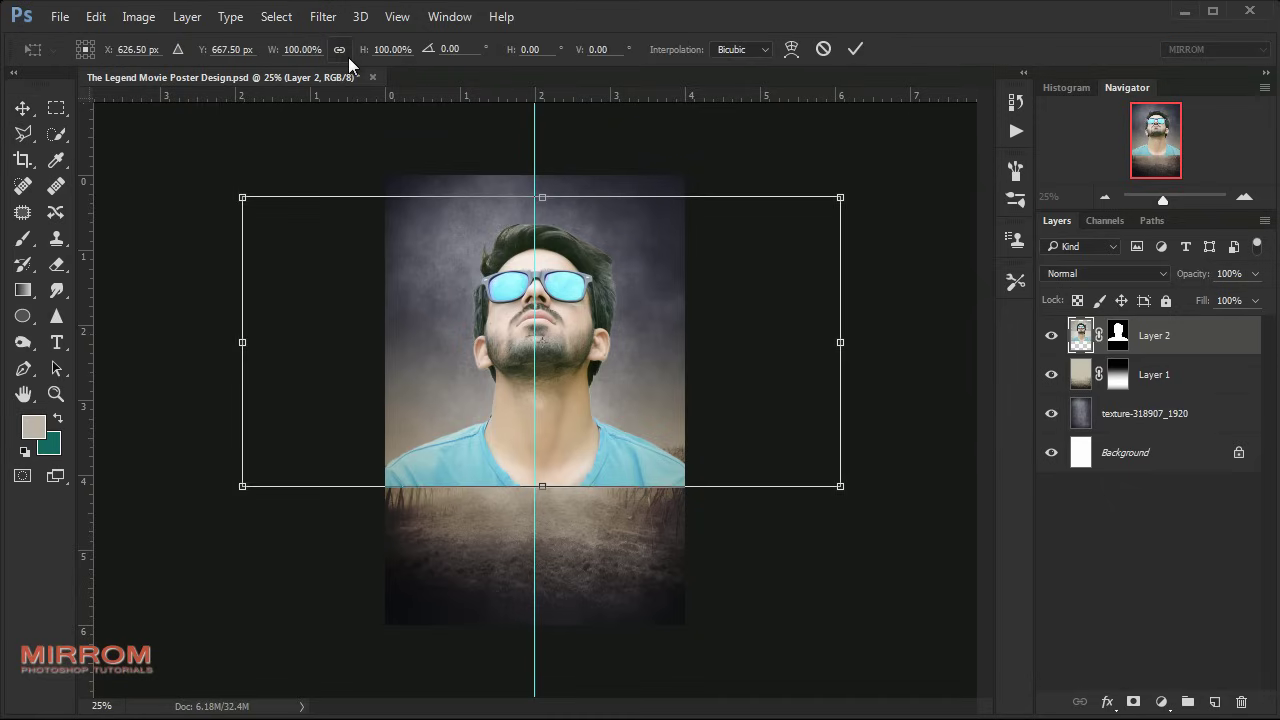
{"action": "left_click", "coordinate": [302, 50]}
{"action": "type", "text": "103"}
{"action": "key", "text": "Return"}
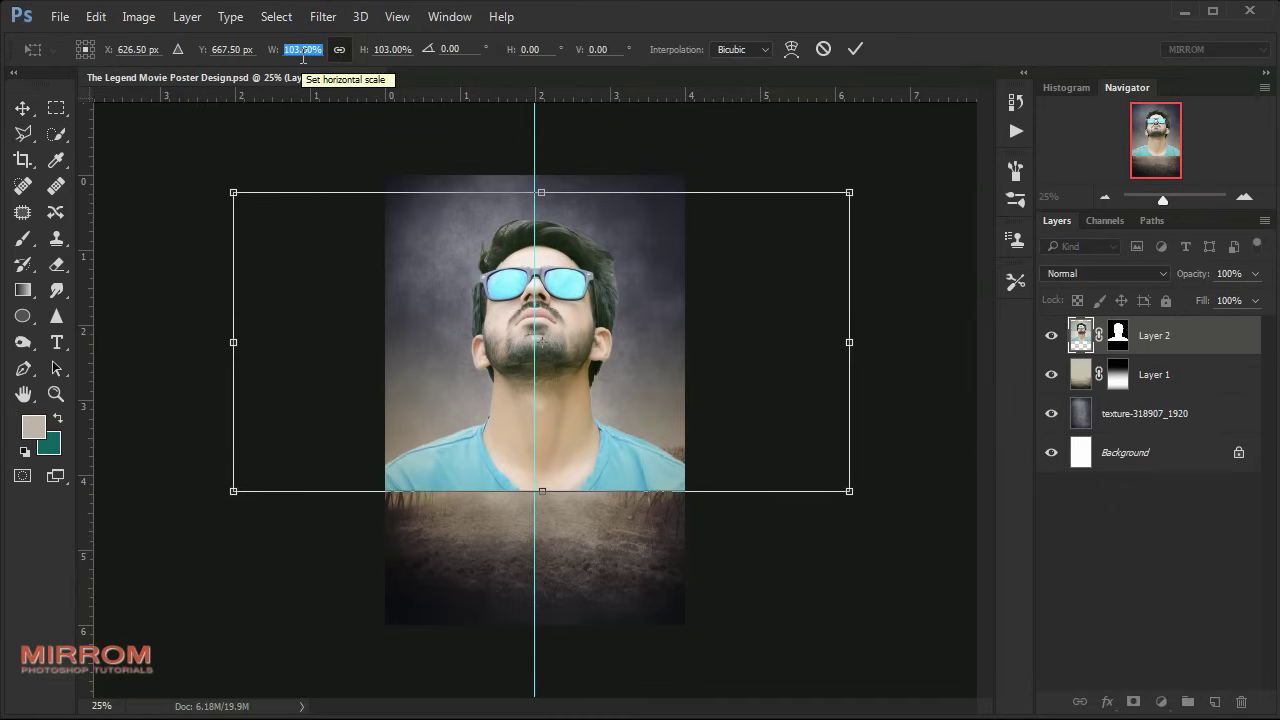
{"action": "key", "text": "Return"}
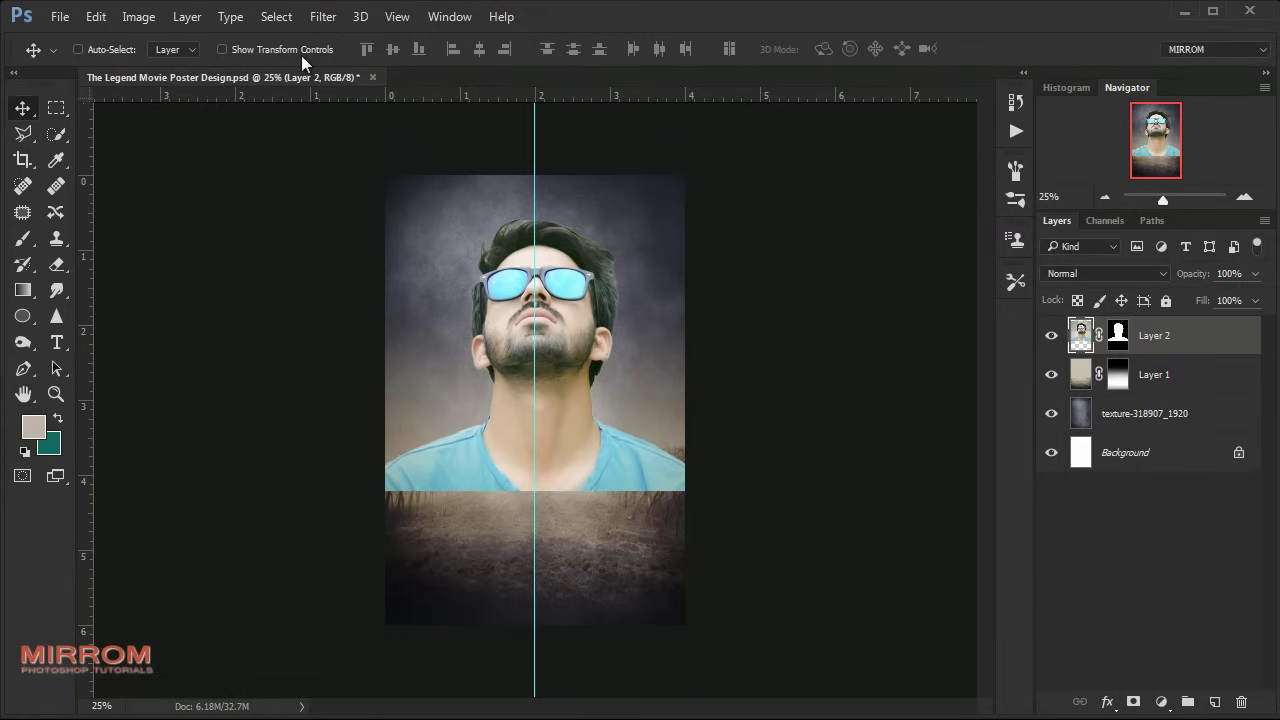
{"action": "key", "text": "shift+Up"}
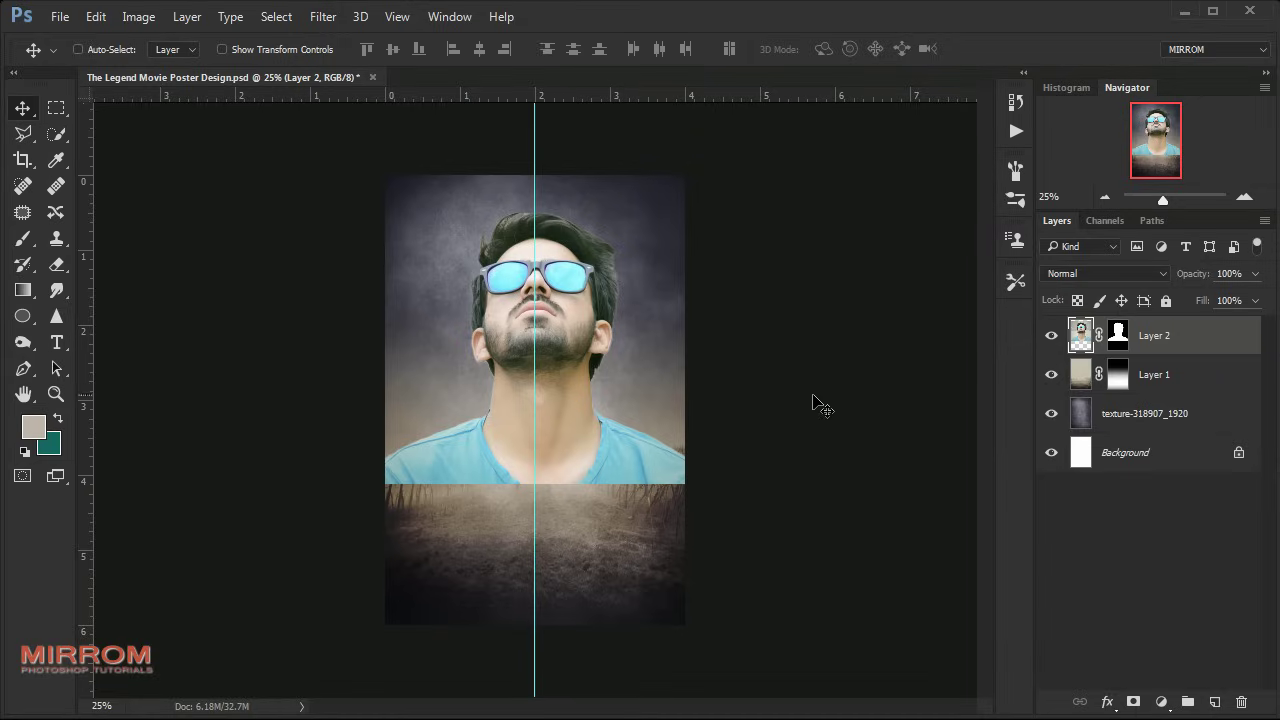
- Apply the man's photo layer mask and rename the layer Model
{"action": "right_click", "coordinate": [1120, 342]}
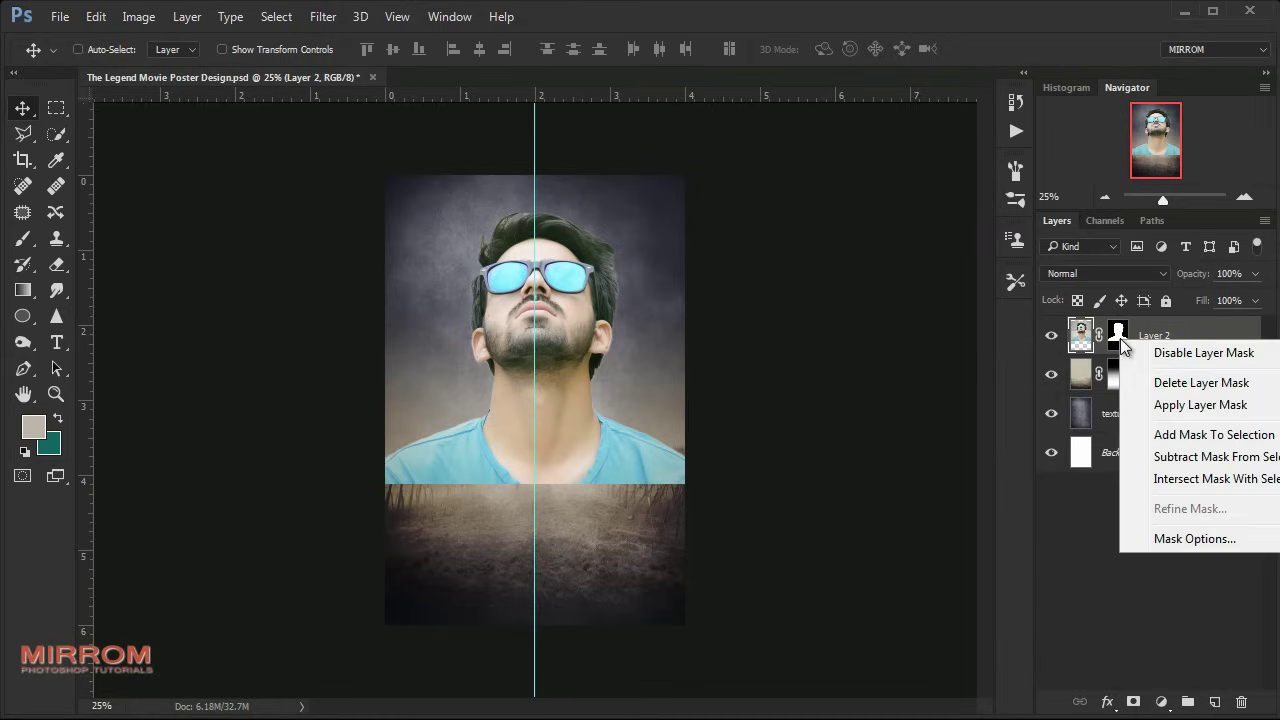
{"action": "left_click", "coordinate": [1135, 403]}
{"action": "double_click", "coordinate": [1112, 336]}
{"action": "type", "text": "Mo"}
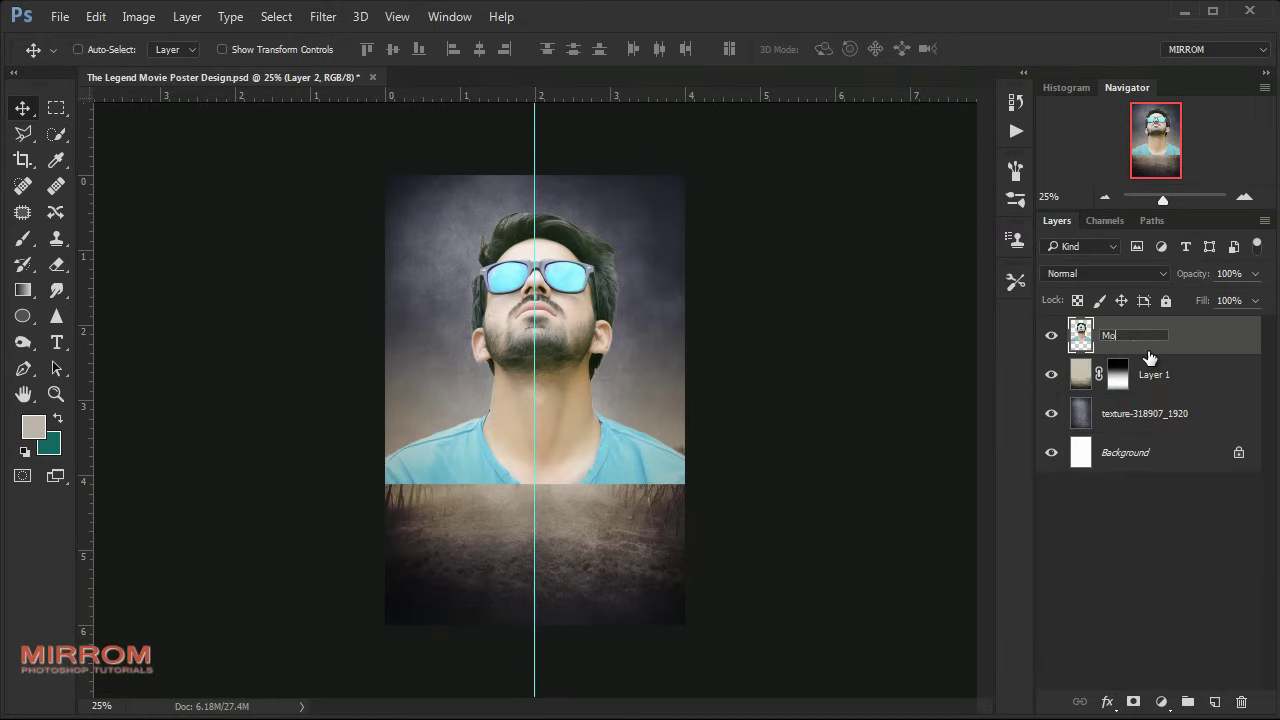
{"action": "type", "text": "del"}
{"action": "key", "text": "Return"}
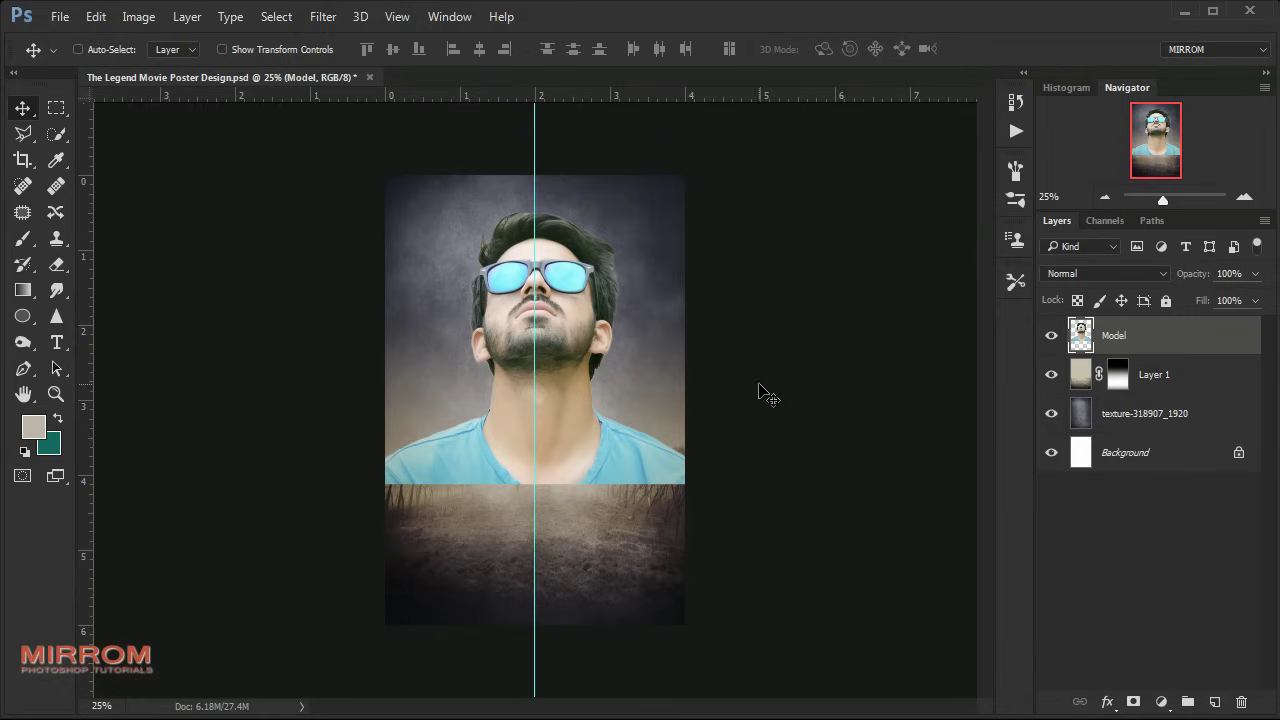
- Hide the vertical guide and open the Camera Raw Filter on Model, zoomed on the man
{"action": "key", "text": "ctrl+semicolon"}
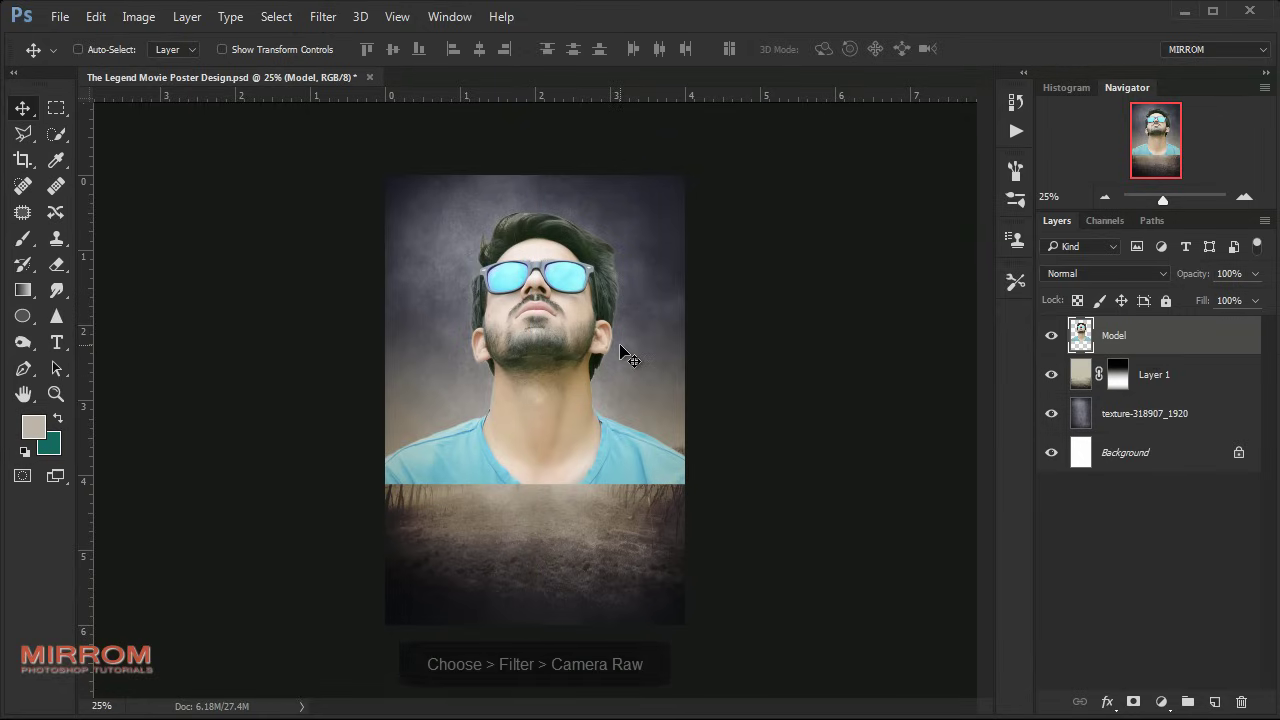
{"action": "left_click", "coordinate": [323, 16]}
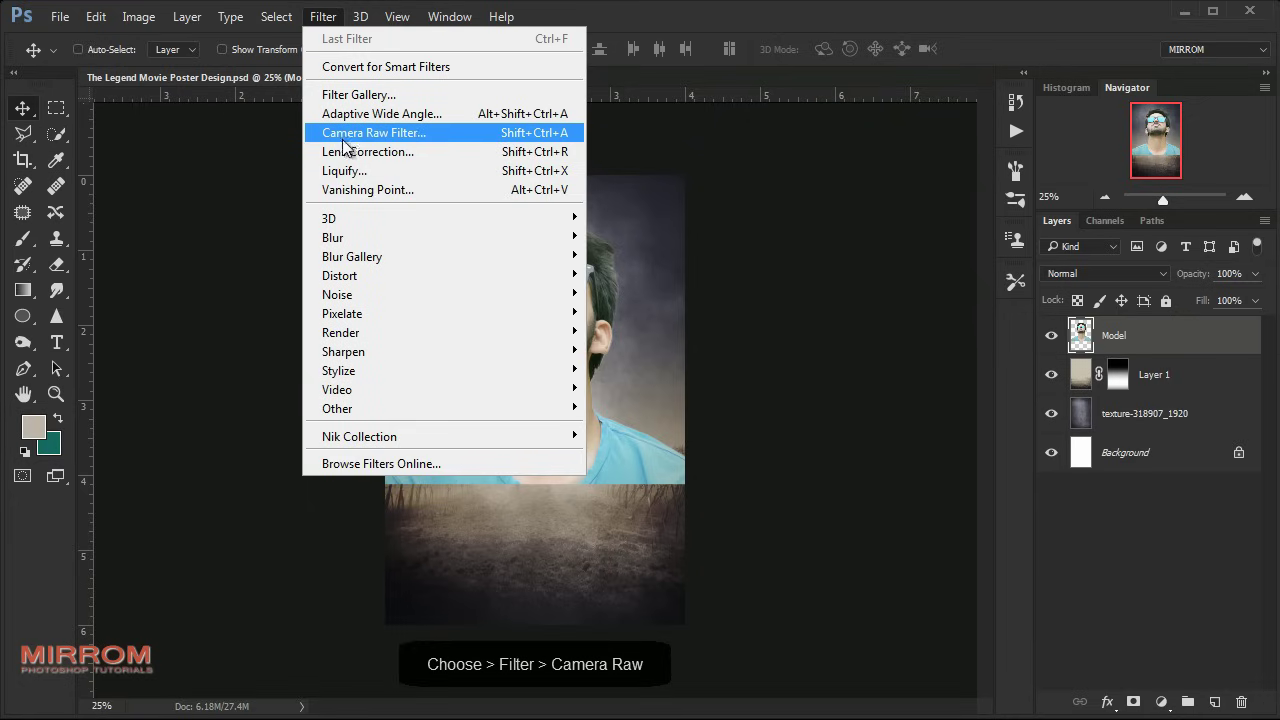
{"action": "left_click", "coordinate": [416, 140]}
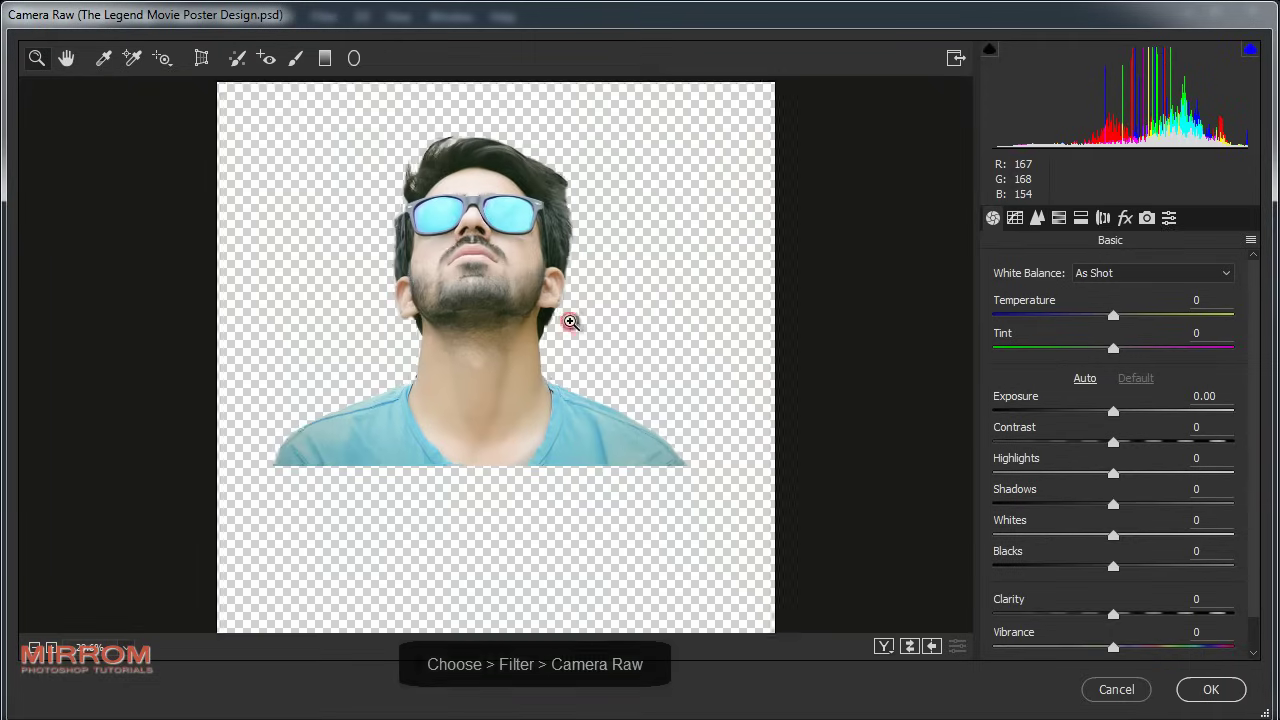
{"action": "left_click", "coordinate": [570, 321]}
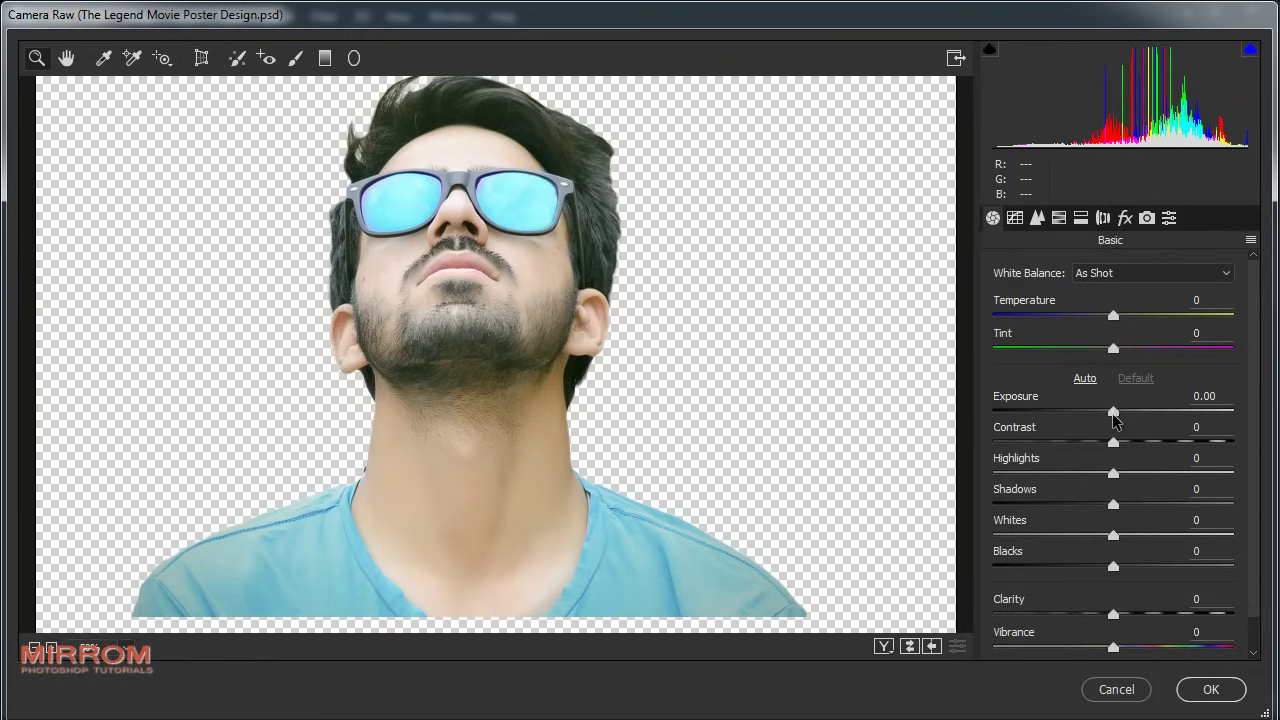
- Apply Camera Raw Basic settings: Contrast +16, Highlights -100, Shadows +38, Clarity +100, Vibrance -12
{"action": "mouse_move", "coordinate": [1117, 448]}
{"action": "left_mouse_down"}
{"action": "mouse_move", "coordinate": [1135, 452]}
{"action": "mouse_move", "coordinate": [987, 480]}
{"action": "left_mouse_up"}
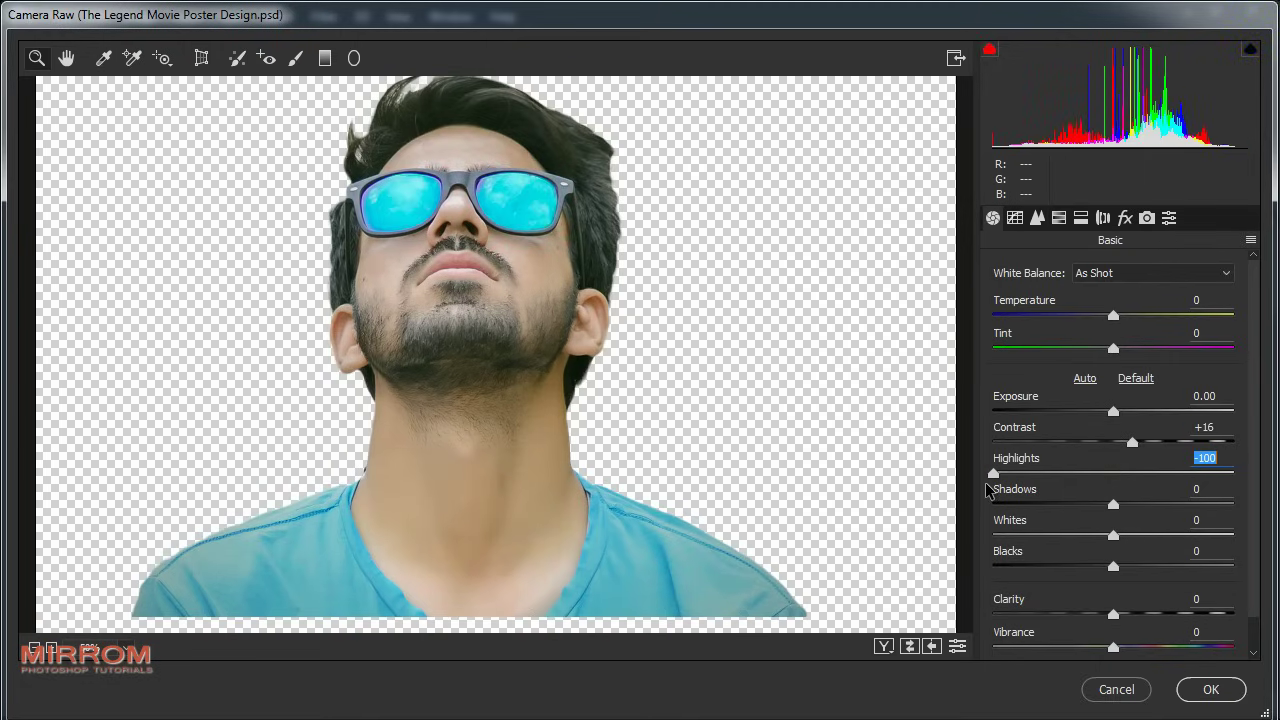
{"action": "left_click_drag", "start_coordinate": [1112, 506], "coordinate": [1159, 506]}
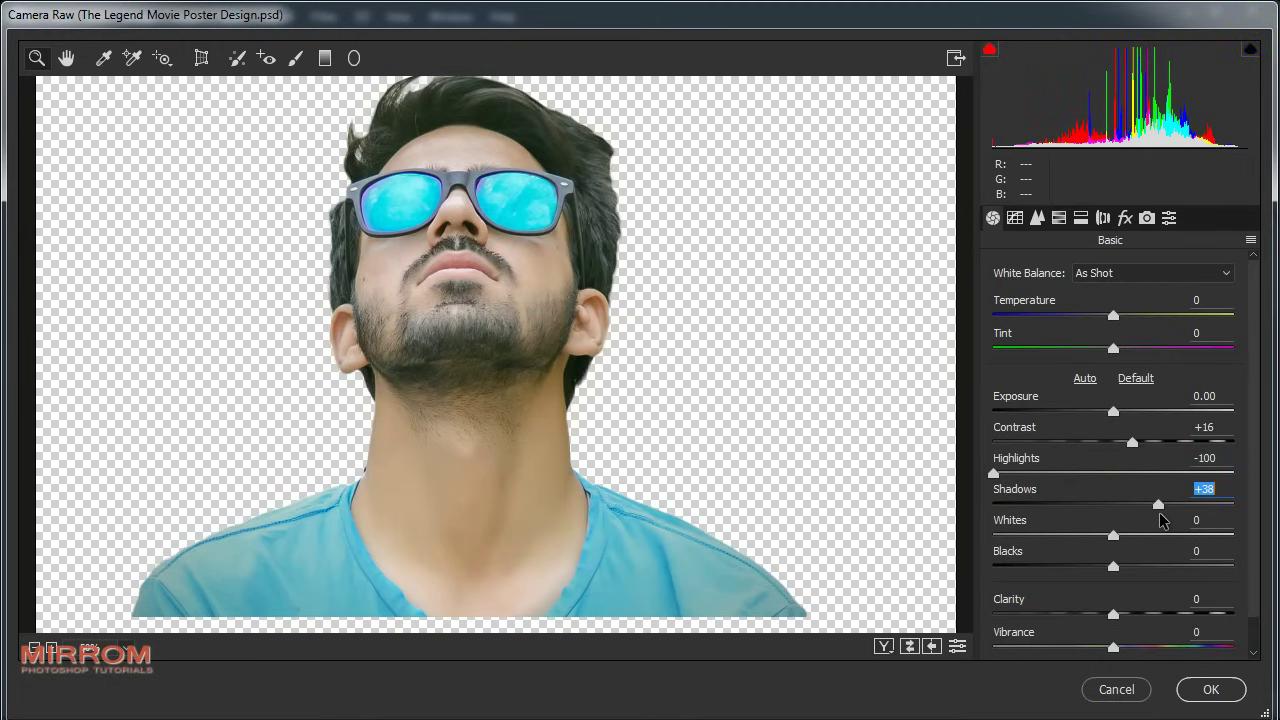
{"action": "left_click_drag", "start_coordinate": [1118, 618], "coordinate": [1234, 612]}
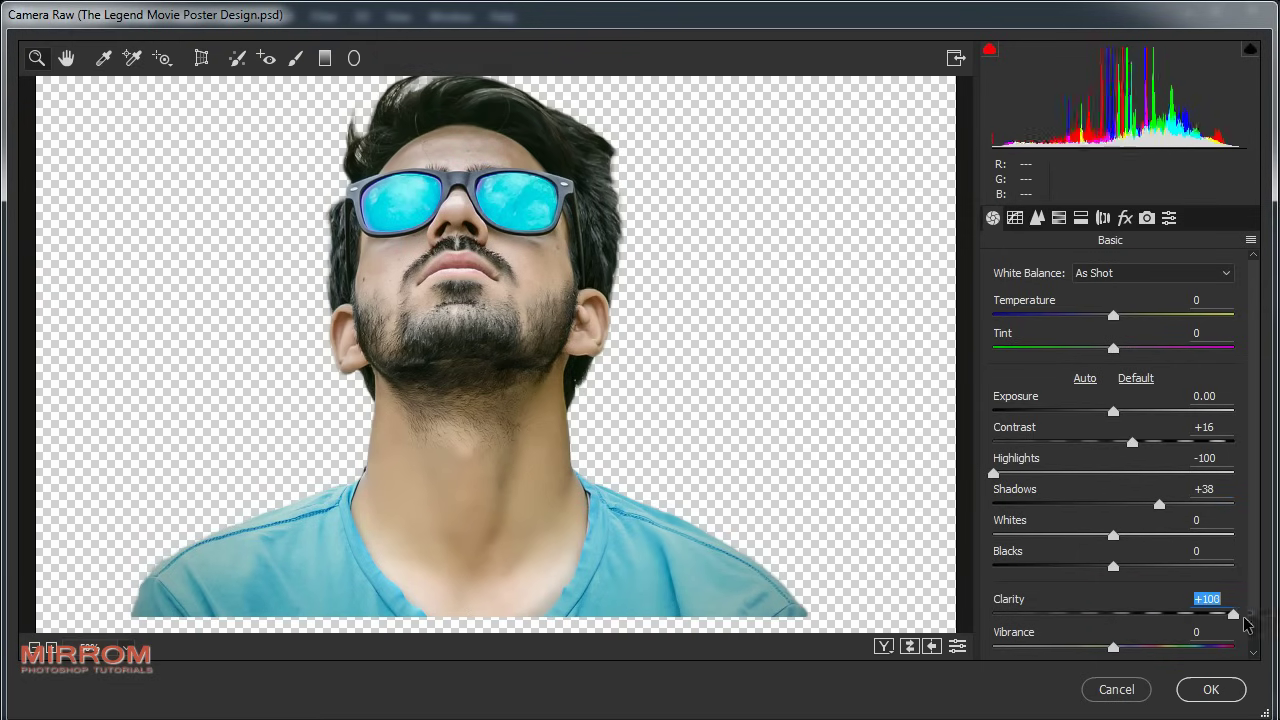
{"action": "scroll", "coordinate": [1257, 617], "scroll_direction": "down", "scroll_amount": 1}
{"action": "left_click_drag", "start_coordinate": [1113, 620], "coordinate": [1100, 622]}
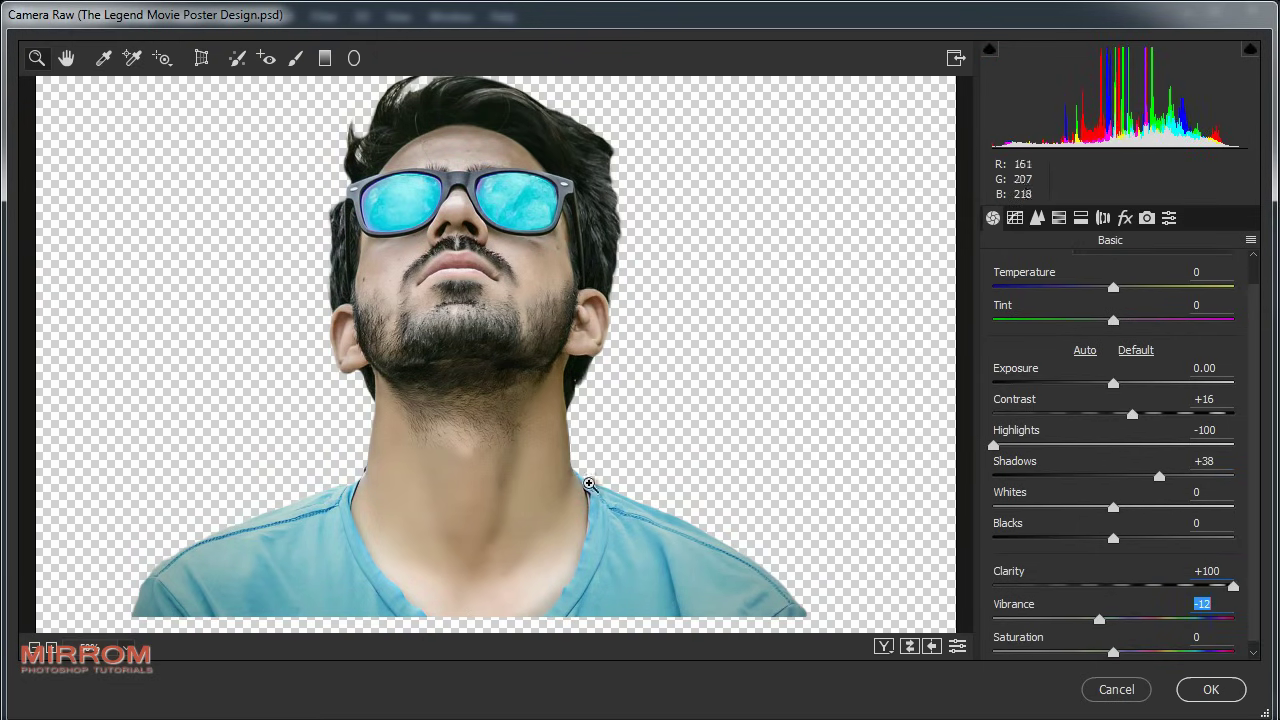
{"action": "left_click", "coordinate": [1197, 690]}
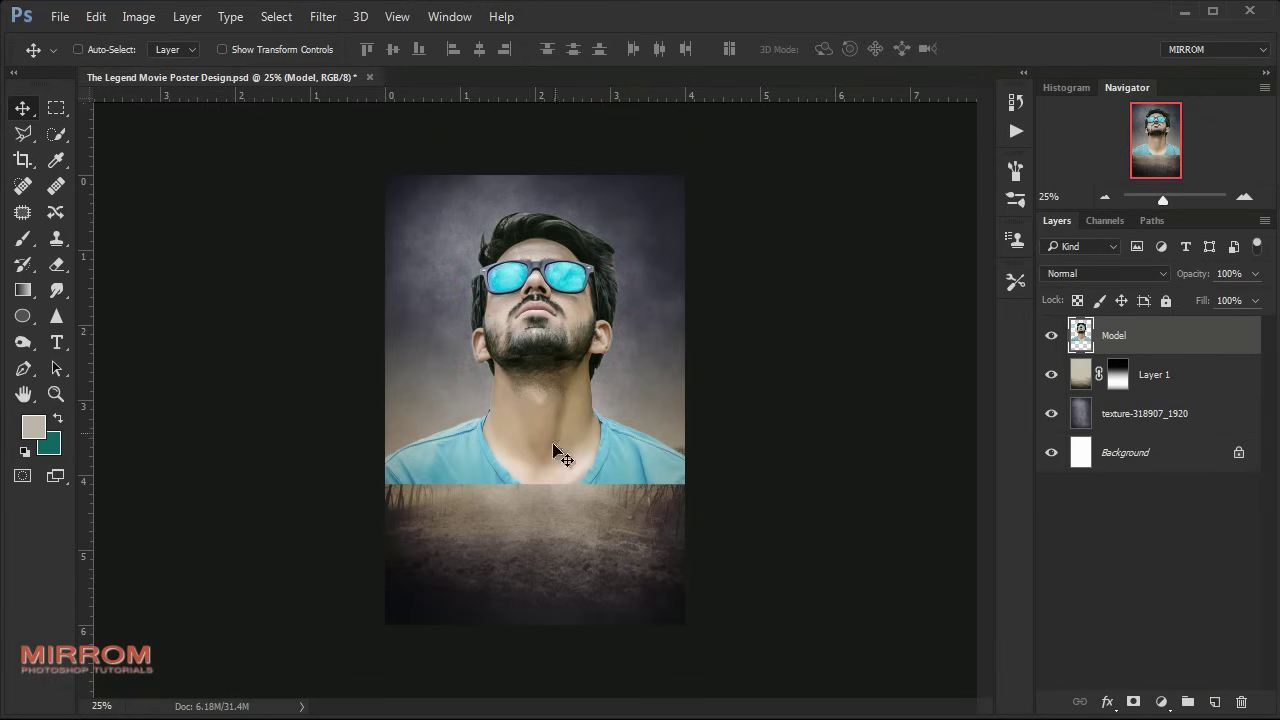
- Add a Selective Color layer clipped to Model, with Cyans set to Cyan +63, Magenta +68, Black +100
{"action": "left_click", "coordinate": [1163, 702]}
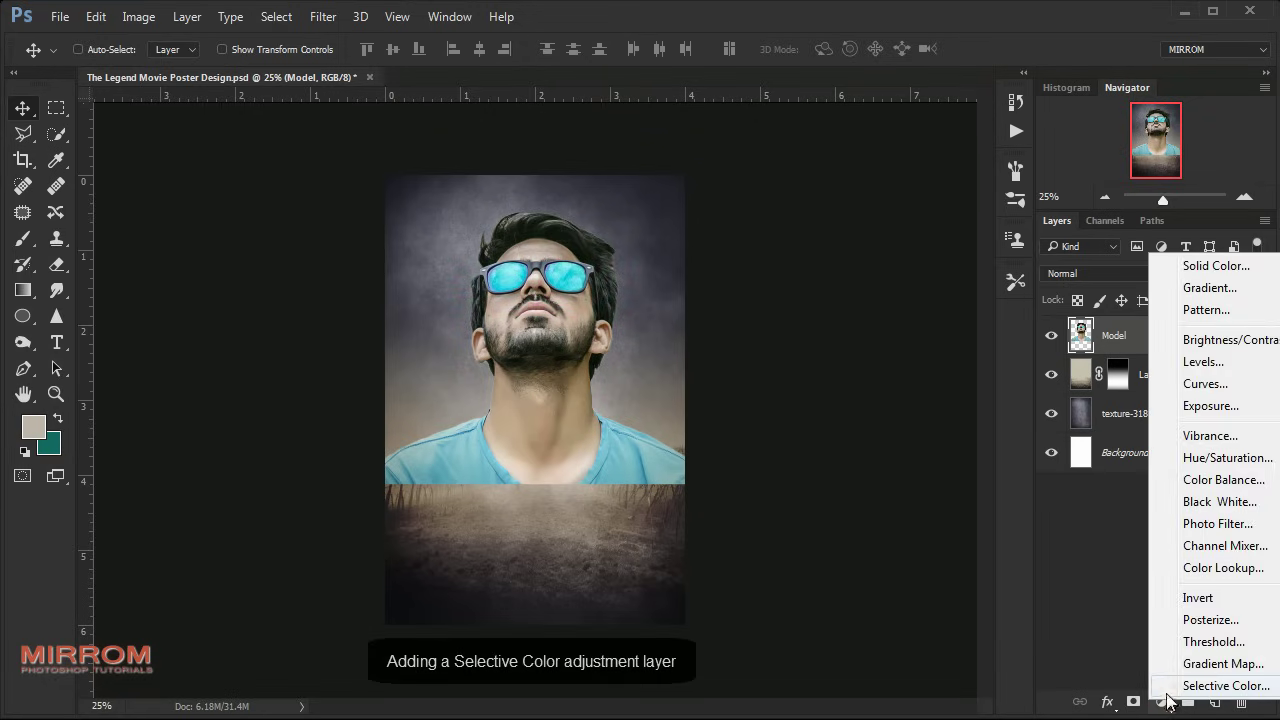
{"action": "left_click", "coordinate": [1215, 687]}
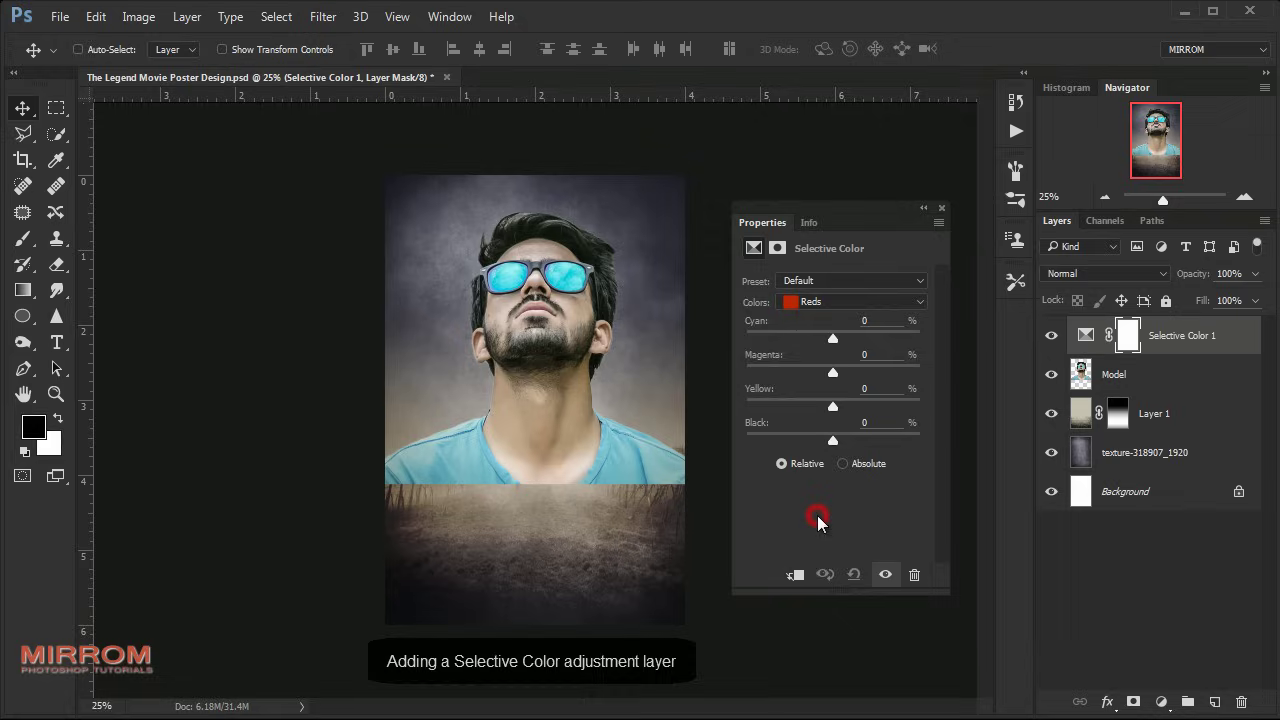
{"action": "left_click", "coordinate": [795, 576]}
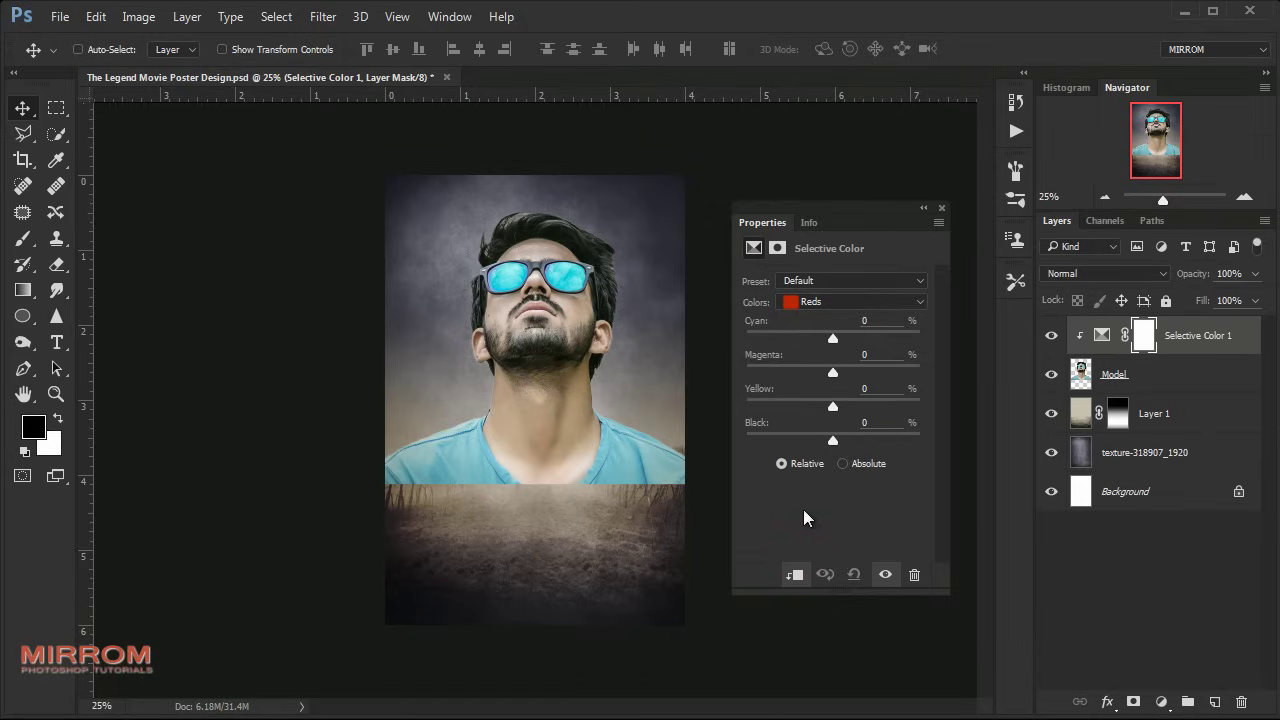
{"action": "left_click", "coordinate": [865, 303]}
{"action": "left_click", "coordinate": [838, 368]}
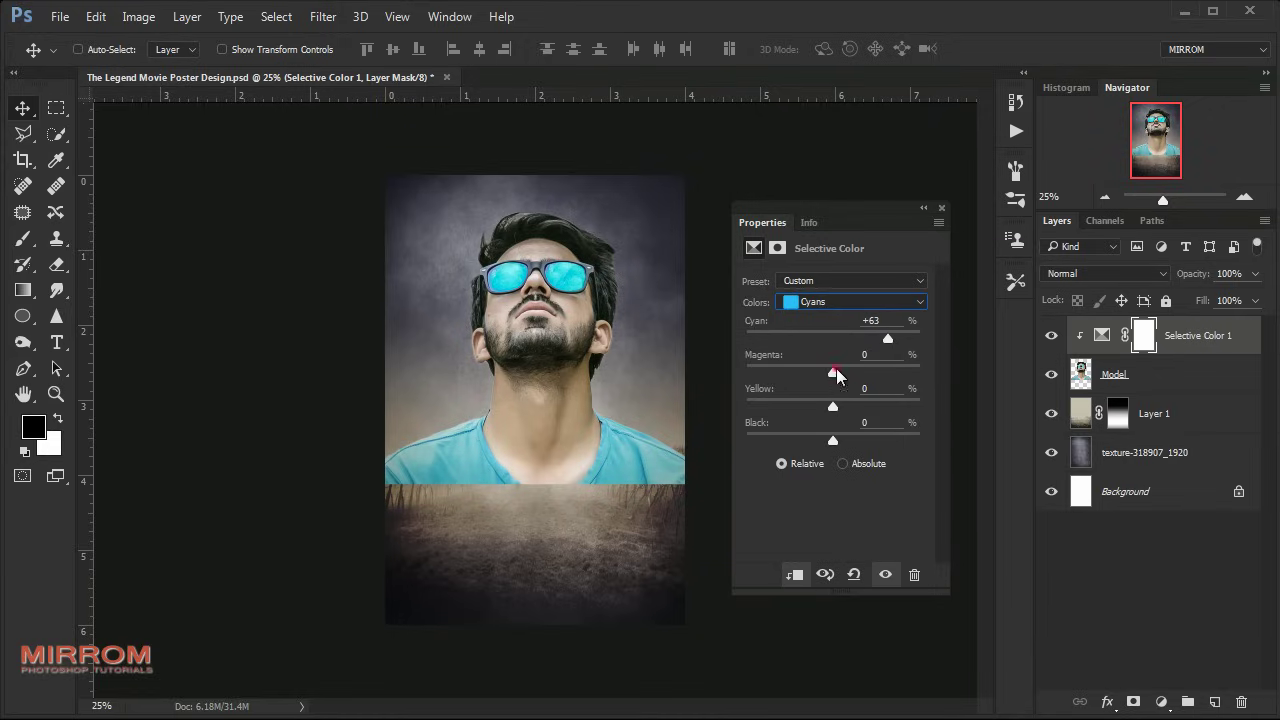
{"action": "left_click_drag", "start_coordinate": [833, 373], "coordinate": [892, 373]}
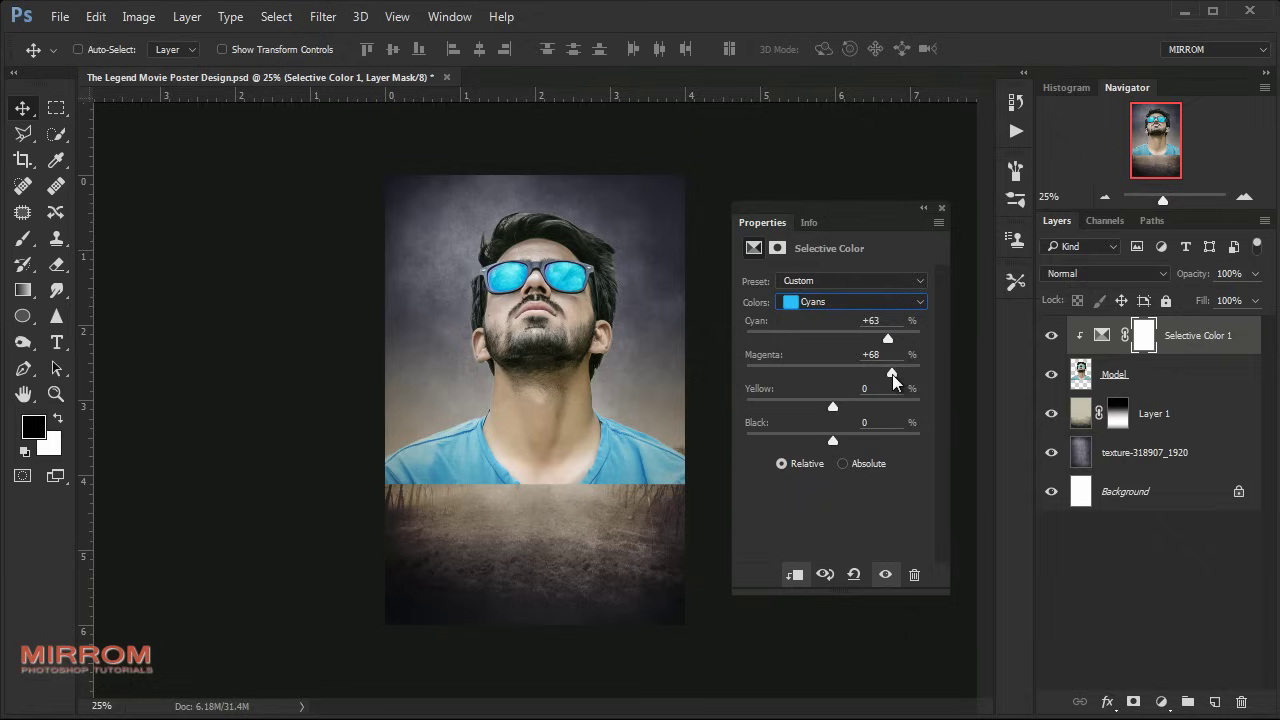
{"action": "left_click_drag", "start_coordinate": [833, 440], "coordinate": [901, 441]}
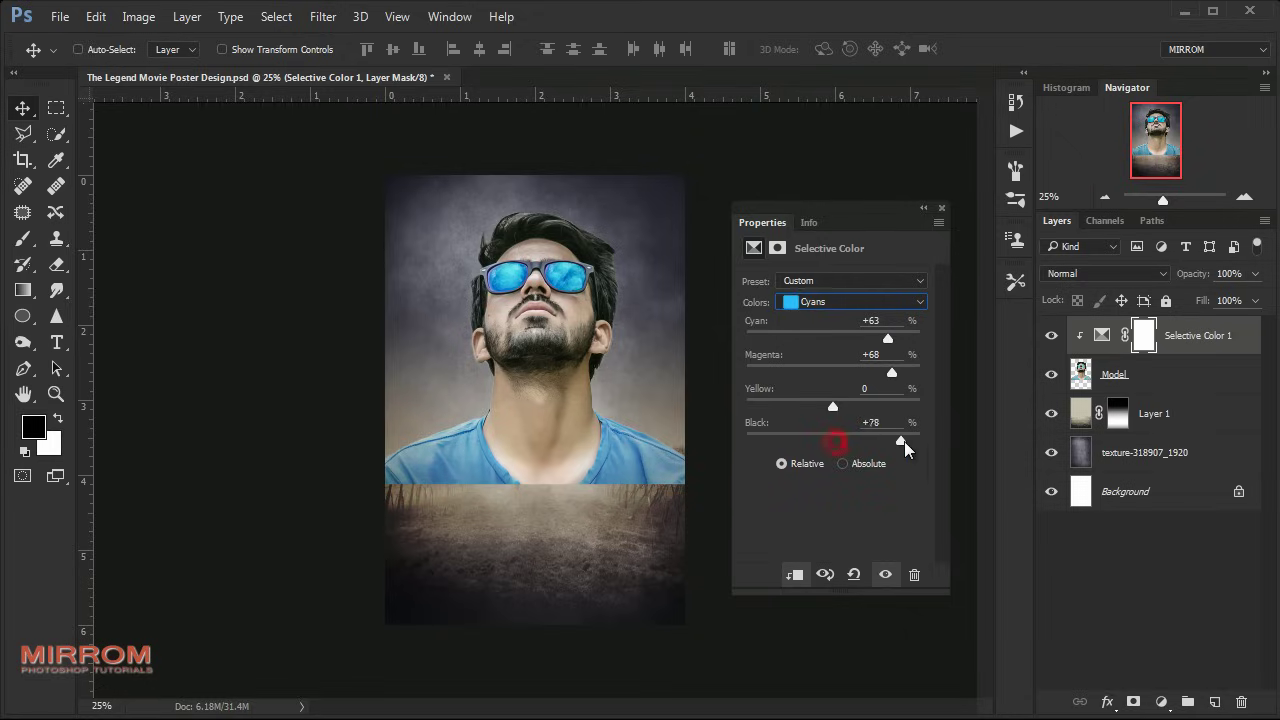
{"action": "left_click", "coordinate": [940, 210]}
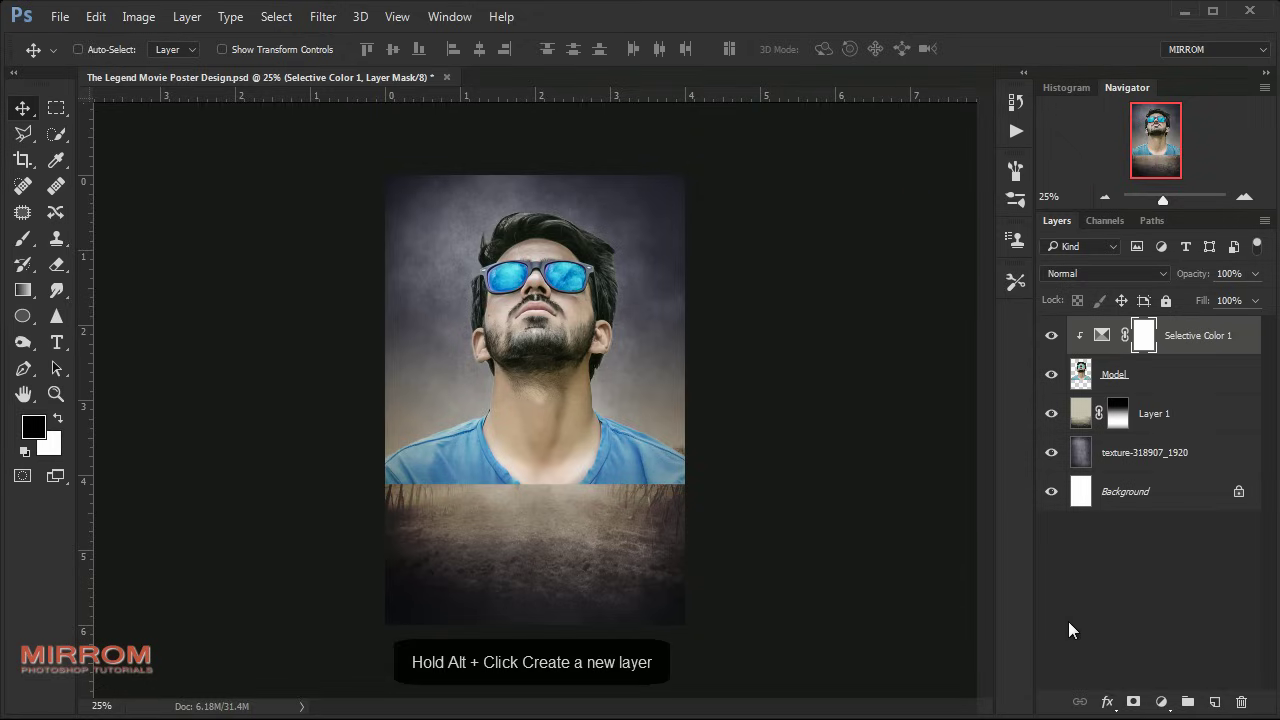
- Create a new layer clipped to the one below, in Overlay mode filled with 50% gray
{"action": "left_click", "coordinate": [1210, 702], "text": "alt"}
{"action": "left_click", "coordinate": [542, 252]}
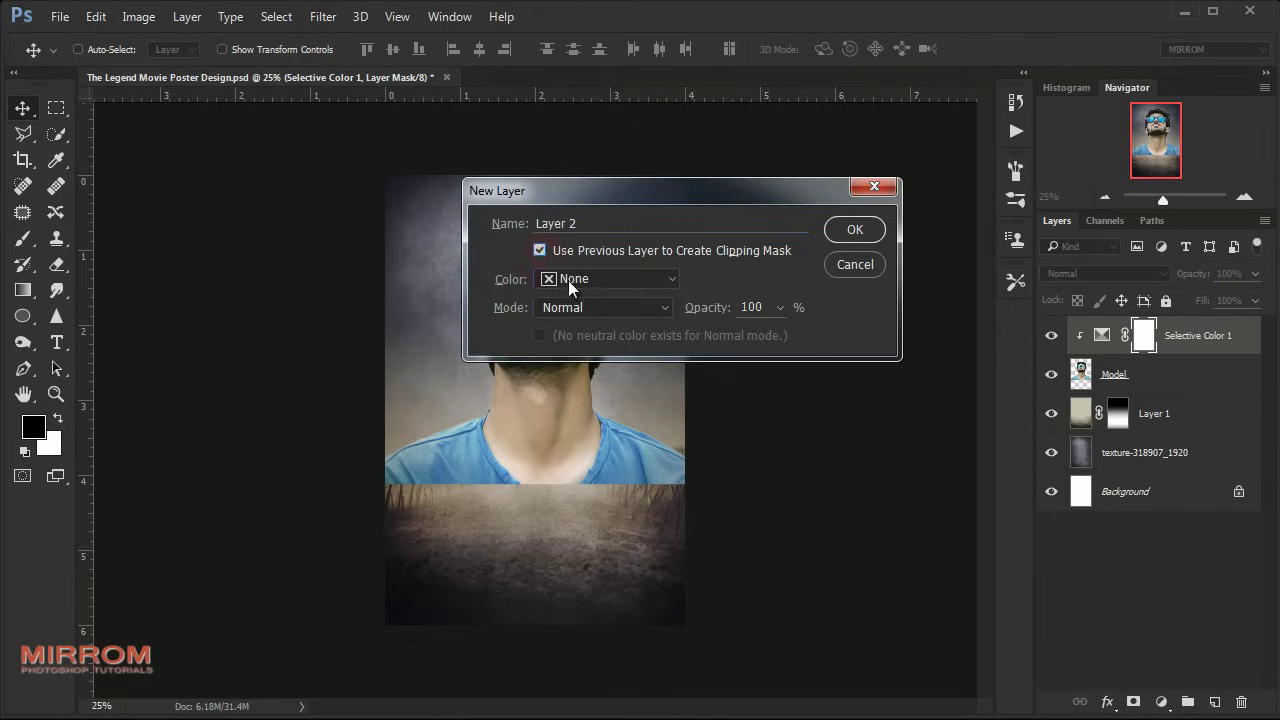
{"action": "left_click", "coordinate": [568, 280]}
{"action": "left_click", "coordinate": [581, 451]}
{"action": "left_click", "coordinate": [600, 307]}
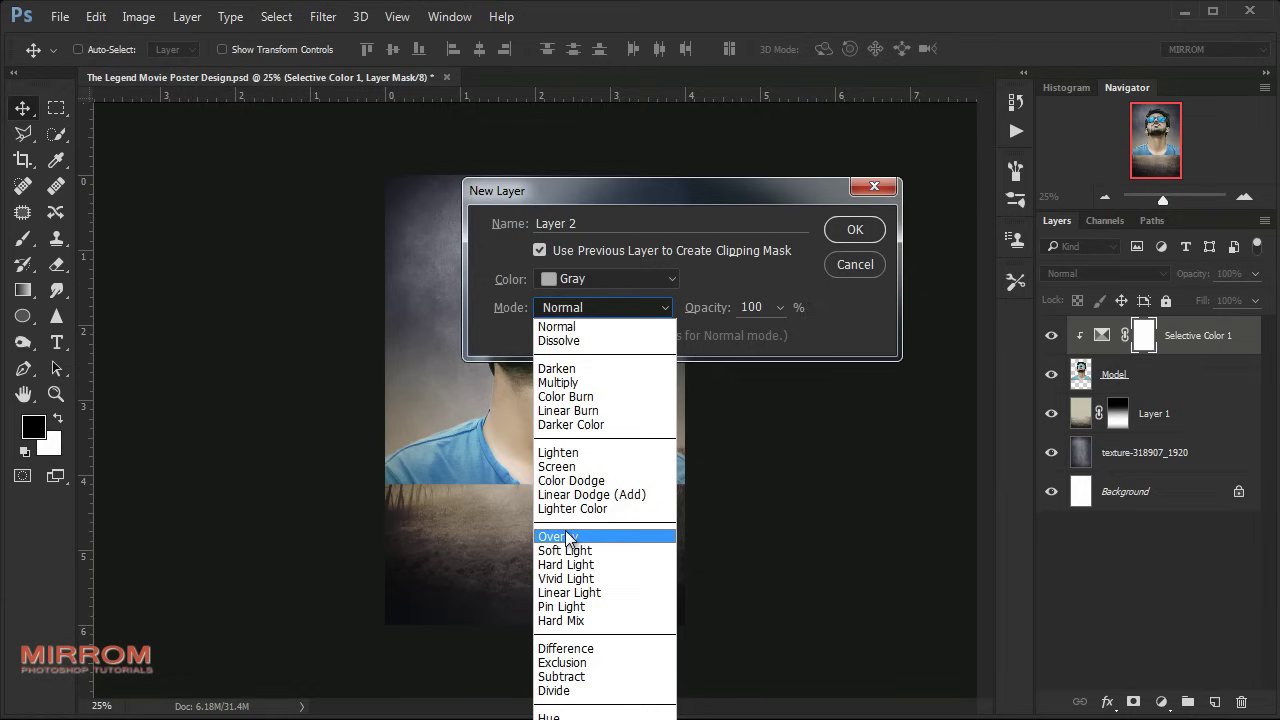
{"action": "left_click", "coordinate": [603, 538]}
{"action": "left_click", "coordinate": [845, 230]}
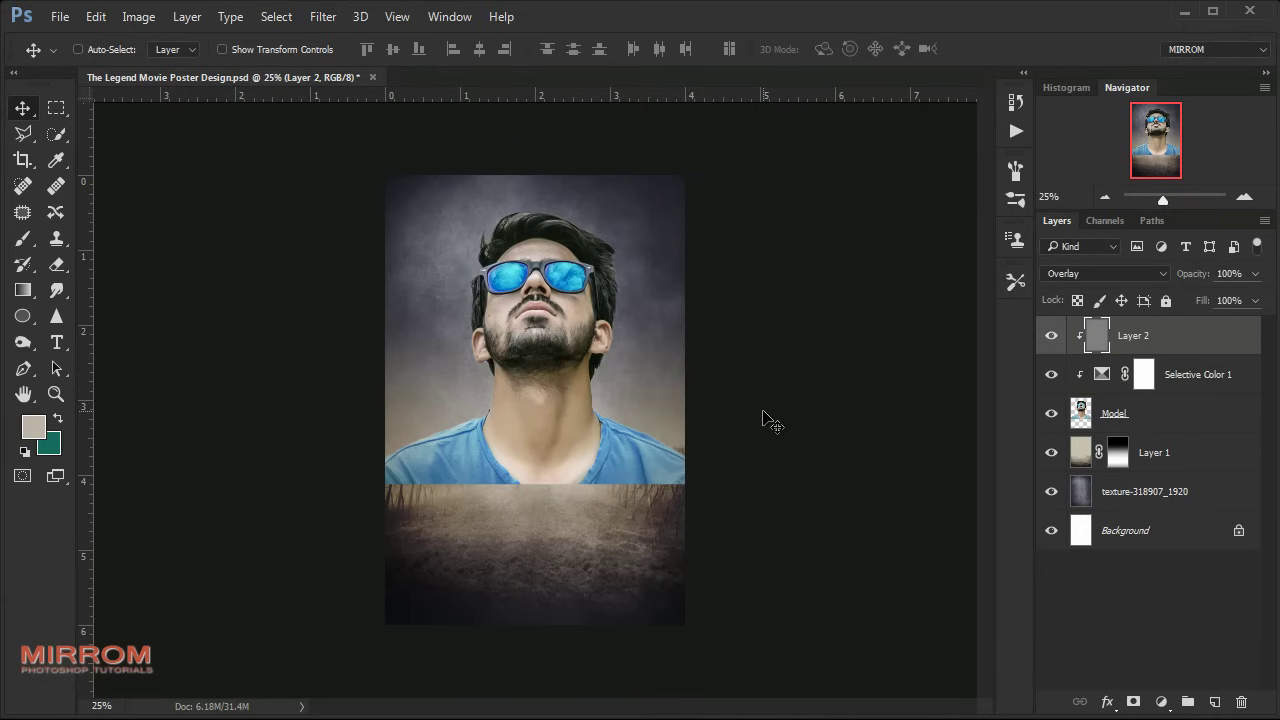
{"action": "key", "text": "ctrl+plus"}
{"action": "key", "text": "ctrl+plus"}
- Burn shadows onto the model's neck and collar area with the Burn Tool
{"action": "scroll", "coordinate": [760, 421], "scroll_direction": "down", "scroll_amount": 1}
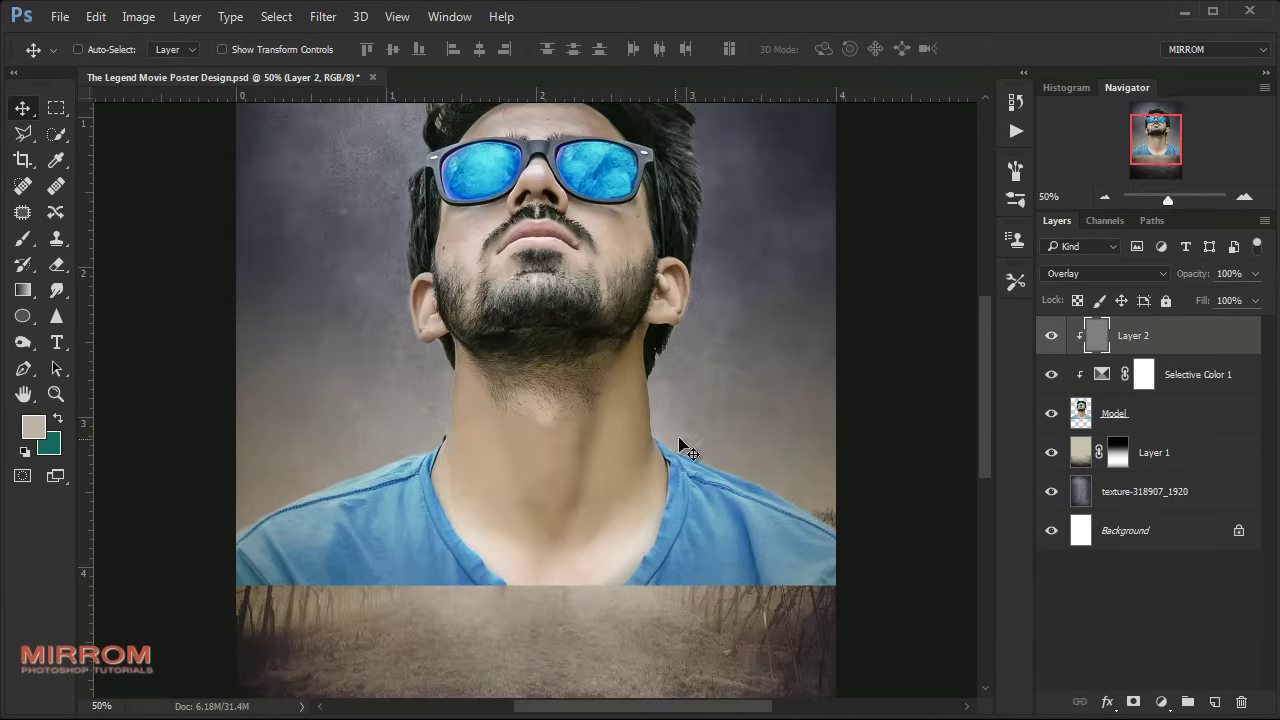
{"action": "left_click", "coordinate": [30, 345]}
{"action": "left_click", "coordinate": [113, 362]}
{"action": "scroll", "coordinate": [337, 543], "scroll_direction": "down", "scroll_amount": 1}
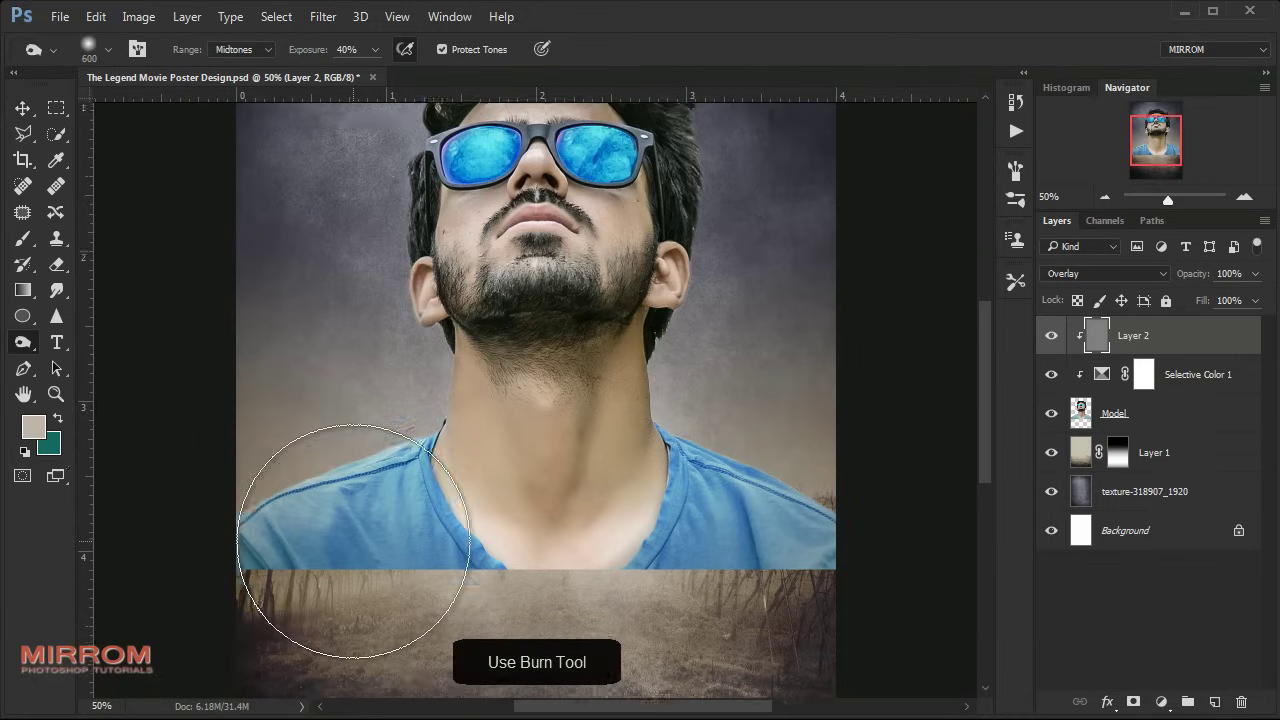
{"action": "scroll", "coordinate": [414, 530], "scroll_direction": "down", "scroll_amount": 2}
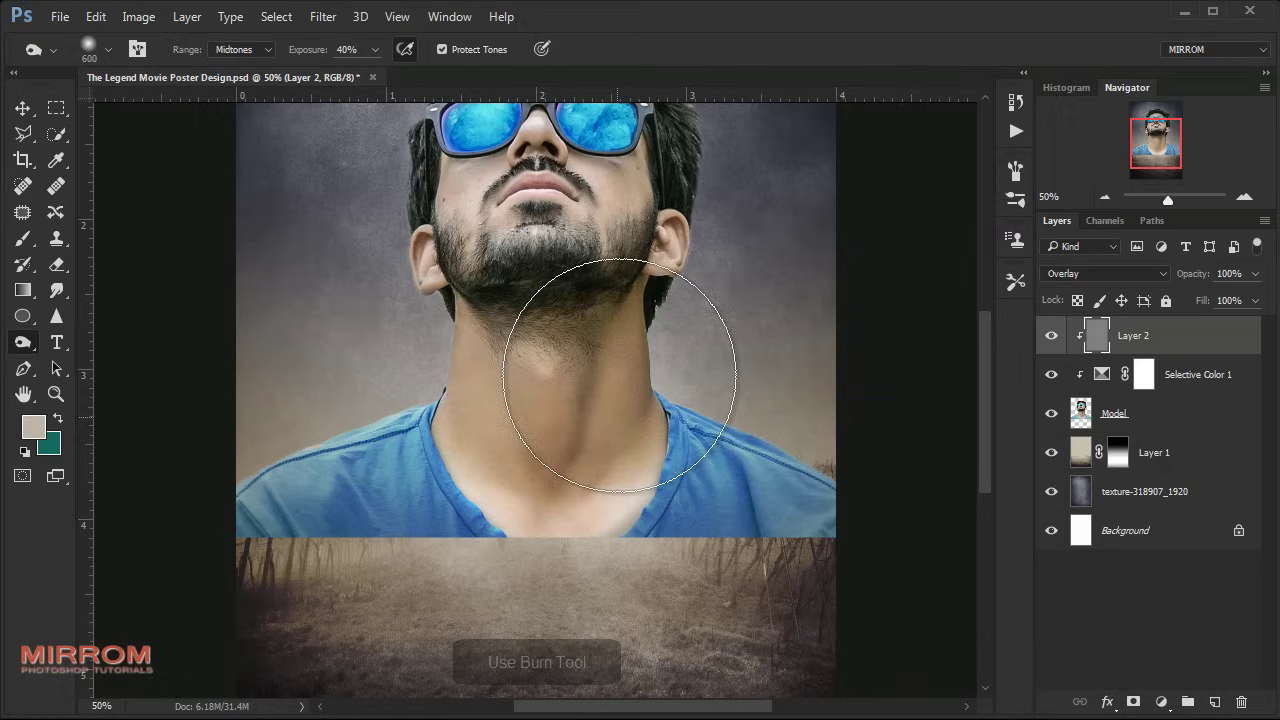
{"action": "left_click_drag", "start_coordinate": [614, 386], "coordinate": [443, 400]}
{"action": "key", "text": "bracketleft"}
{"action": "key", "text": "bracketleft"}
{"action": "key", "text": "bracketleft"}
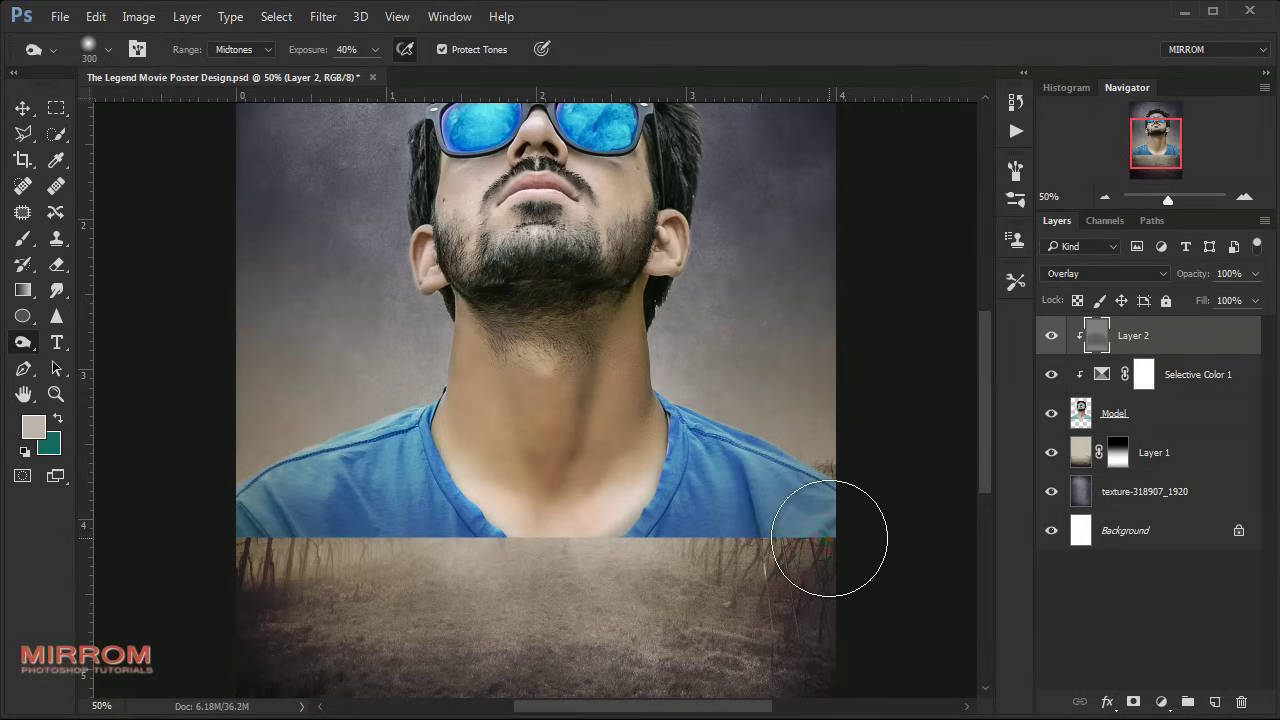
{"action": "left_click_drag", "start_coordinate": [234, 529], "coordinate": [529, 531]}
- Burn the left temple, jawline, cheeks and moustache area with brush sizes 30-100
{"action": "scroll", "coordinate": [557, 330], "scroll_direction": "up", "scroll_amount": 1}
{"action": "scroll", "coordinate": [749, 363], "scroll_direction": "up", "scroll_amount": 3}
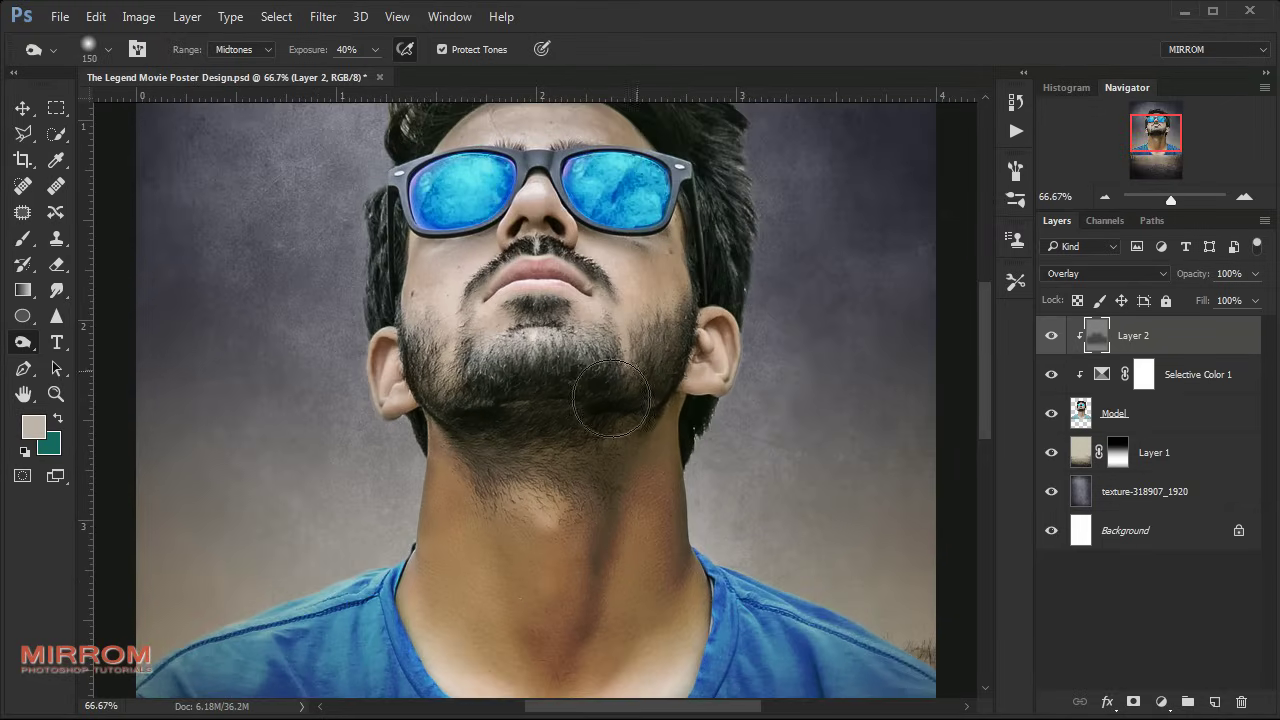
{"action": "key", "text": "bracketleft"}
{"action": "key", "text": "bracketleft"}
{"action": "key", "text": "bracketleft"}
{"action": "key", "text": "bracketright"}
{"action": "key", "text": "bracketright"}
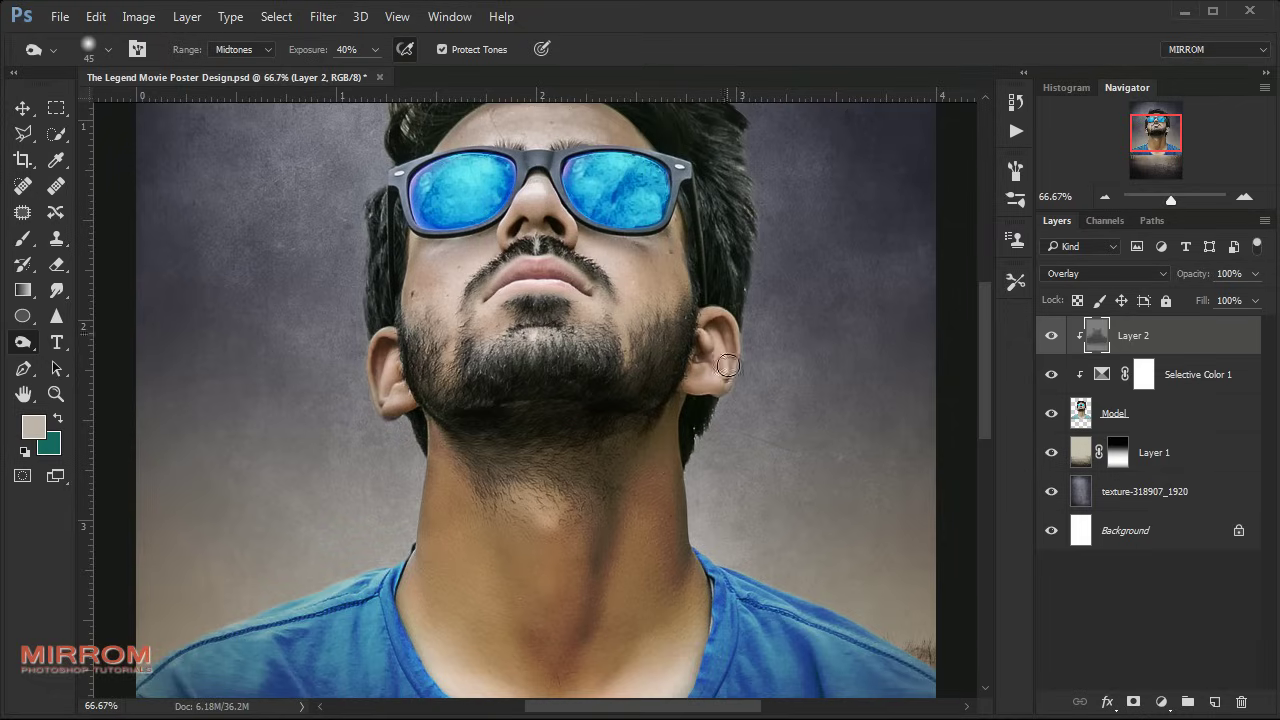
{"action": "left_click_drag", "start_coordinate": [392, 229], "coordinate": [415, 428]}
{"action": "key", "text": "bracketleft"}
{"action": "key", "text": "bracketleft"}
{"action": "key", "text": "bracketleft"}
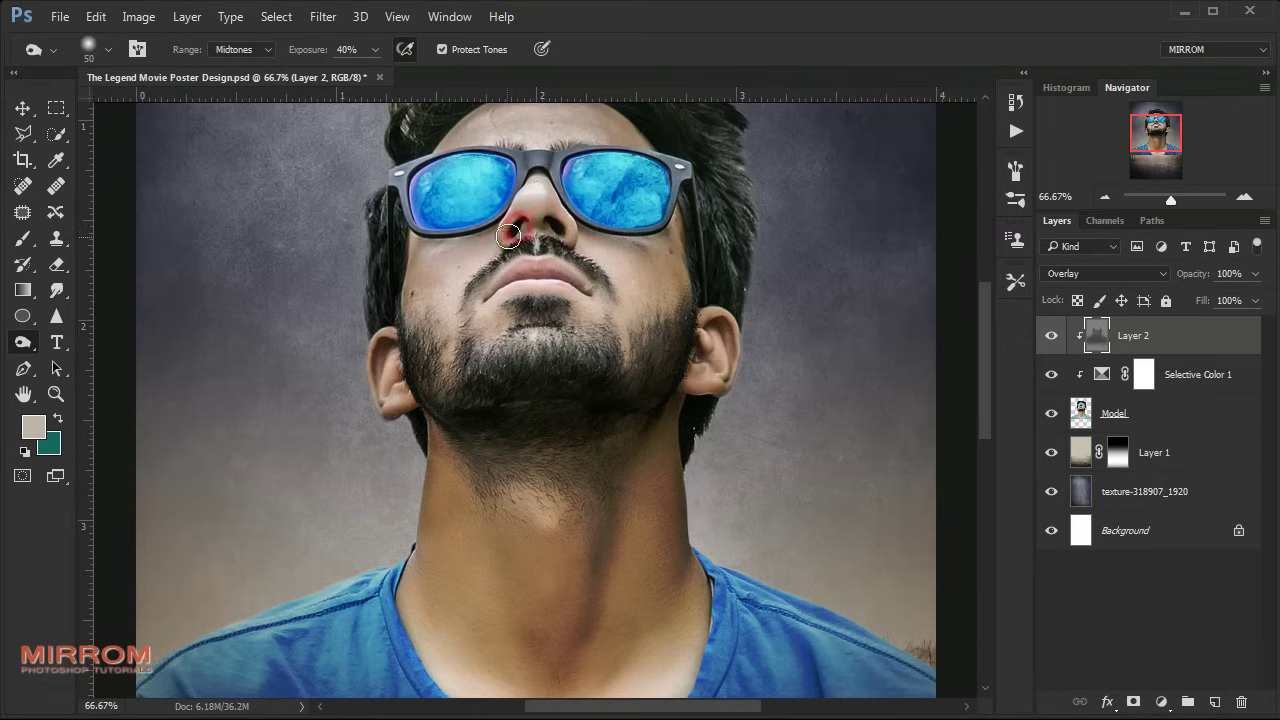
{"action": "key", "text": "bracketright"}
{"action": "key", "text": "bracketright"}
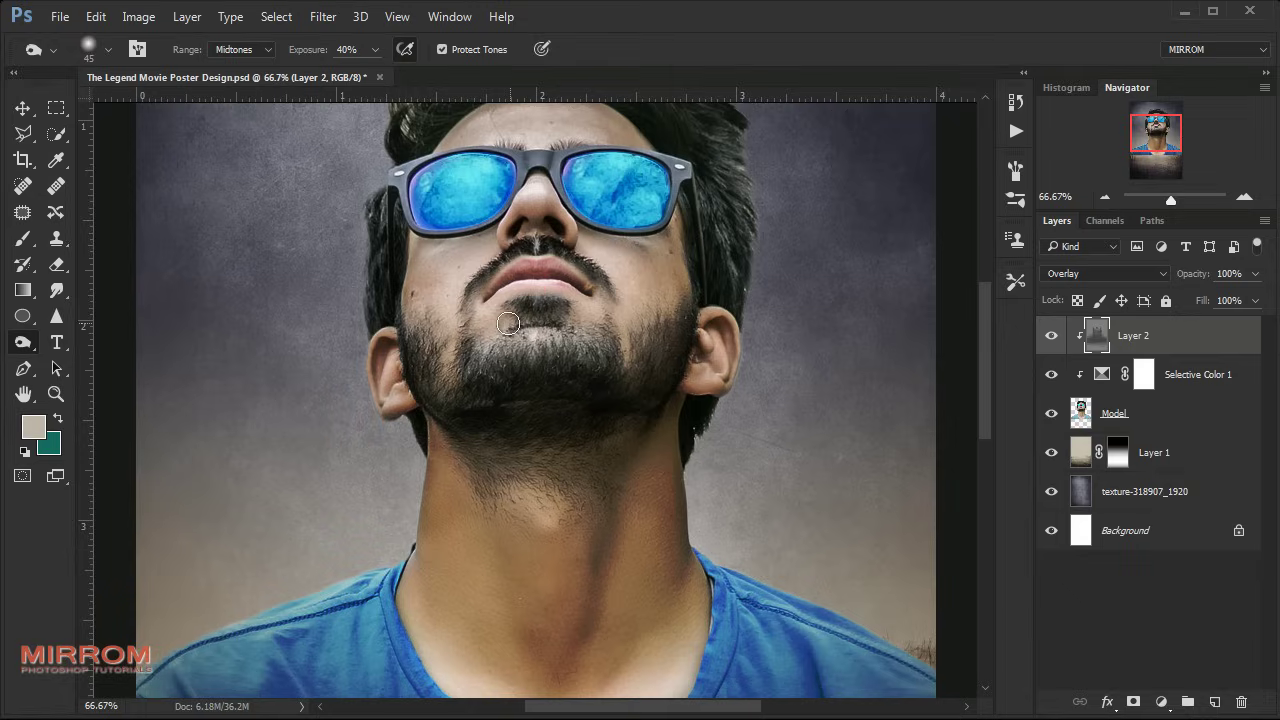
{"action": "left_click_drag", "start_coordinate": [495, 289], "coordinate": [541, 176]}
{"action": "scroll", "coordinate": [600, 210], "scroll_direction": "up", "scroll_amount": 3}
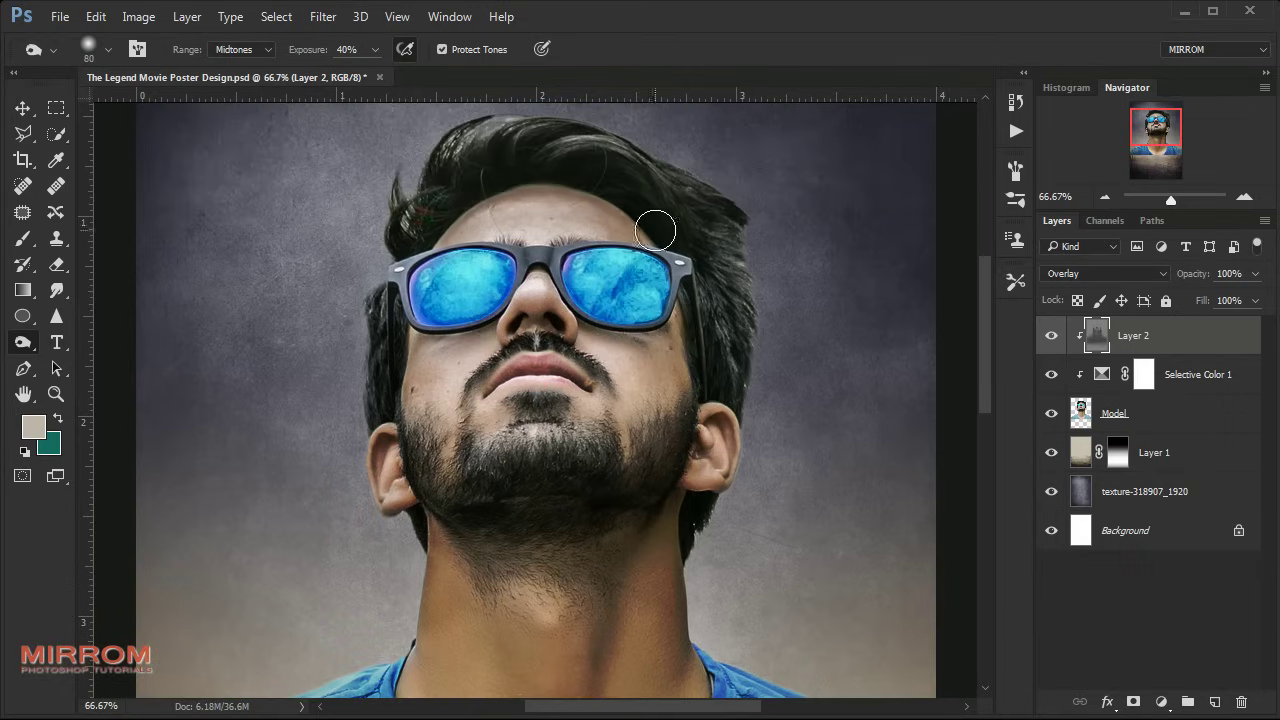
{"action": "key", "text": "bracketright"}
{"action": "key", "text": "bracketright"}
{"action": "key", "text": "bracketright"}
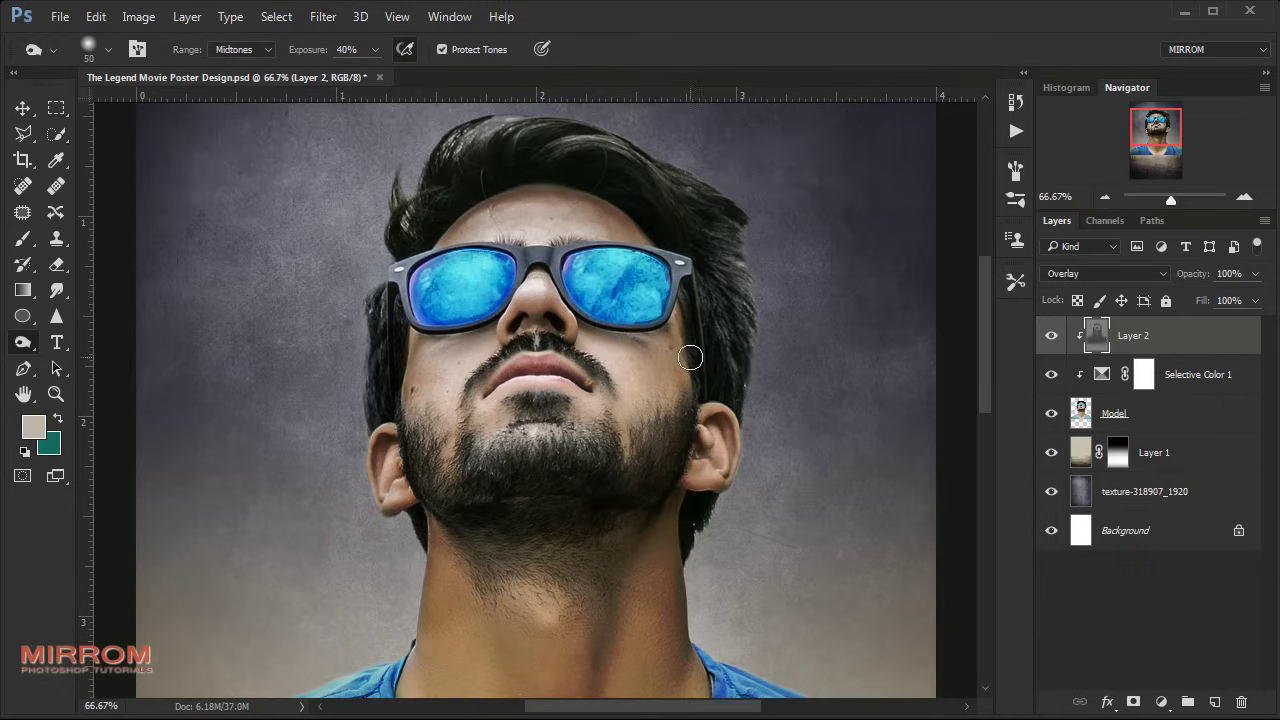
{"action": "key", "text": "bracketright"}
{"action": "key", "text": "bracketright"}
{"action": "key", "text": "bracketright"}
{"action": "scroll", "coordinate": [600, 580], "scroll_direction": "down", "scroll_amount": 3}
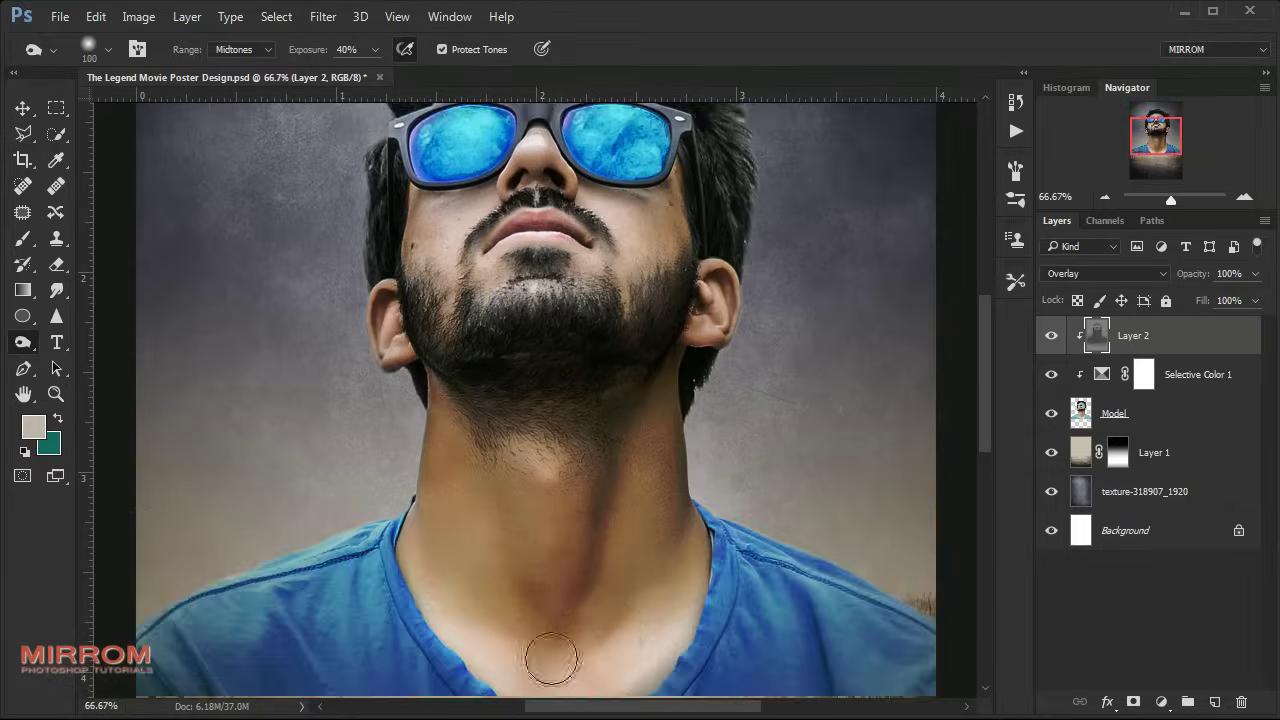
{"action": "key", "text": "ctrl+minus"}
{"action": "key", "text": "ctrl+minus"}
- Unlock the Background and hide Background, texture and Model, leaving only the fog scene visible
{"action": "key", "text": "v"}
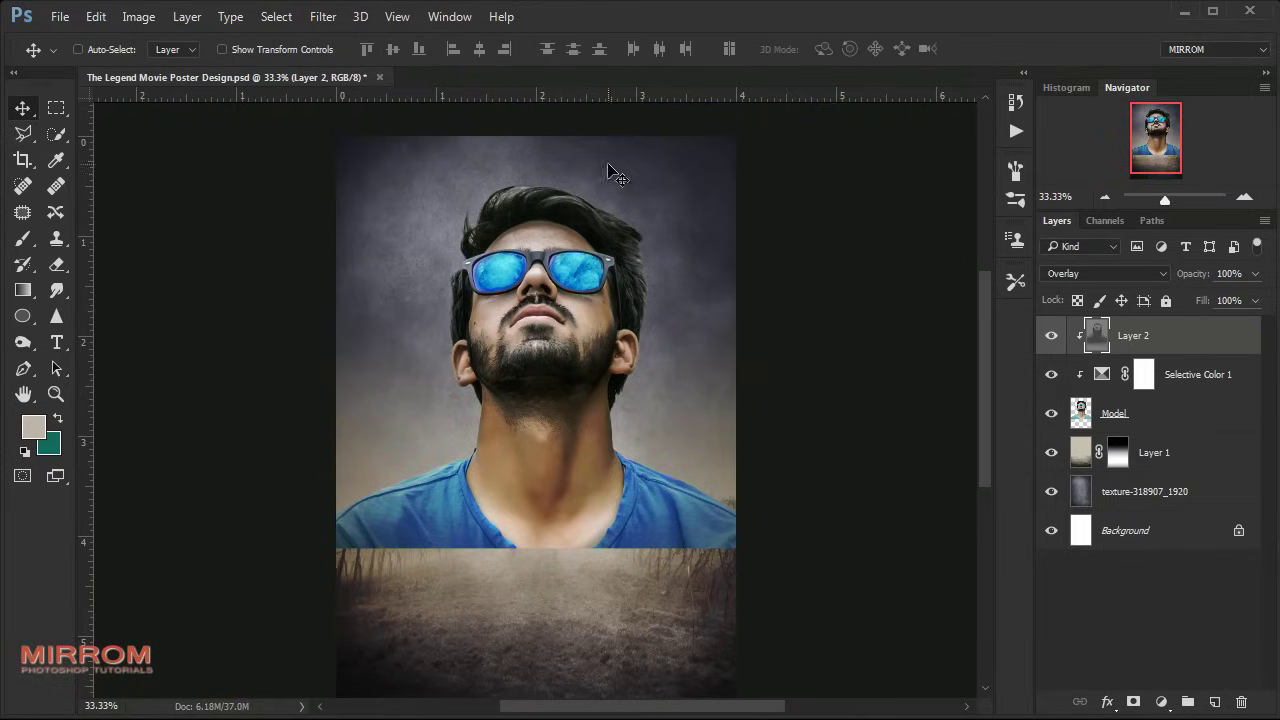
{"action": "left_click", "coordinate": [1064, 456]}
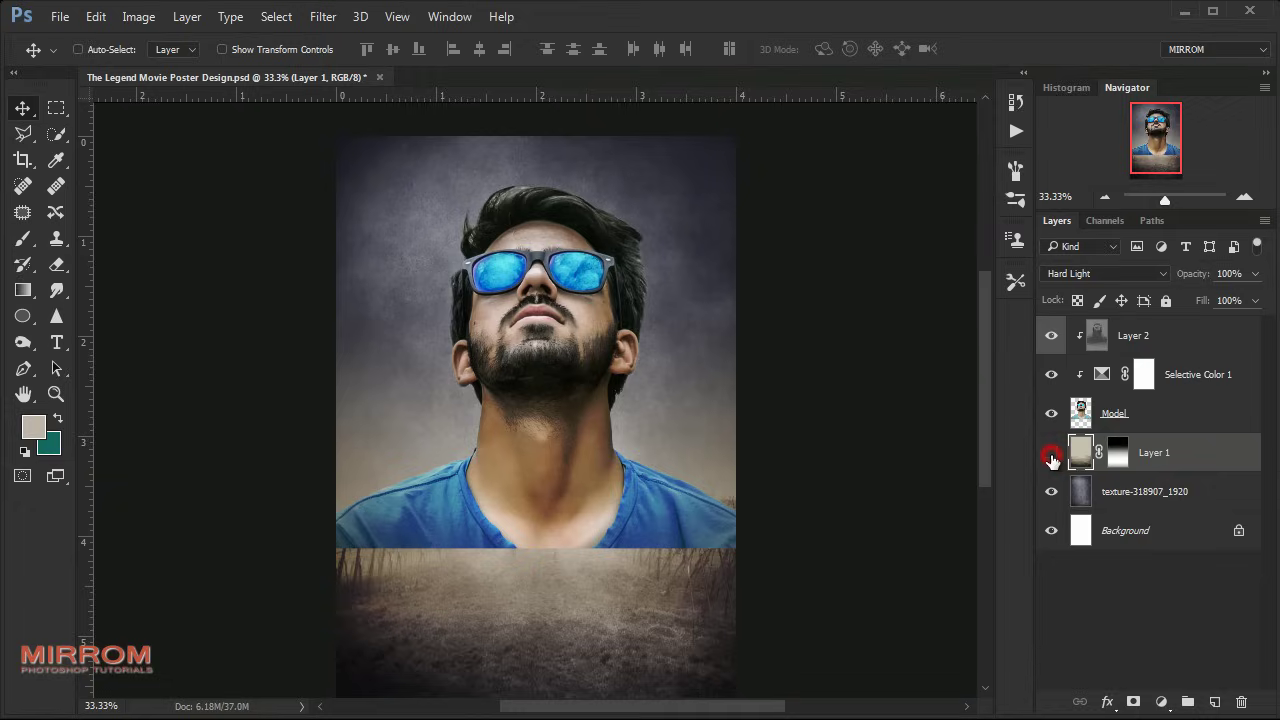
{"action": "left_click", "coordinate": [1051, 455]}
{"action": "left_click", "coordinate": [1051, 455]}
{"action": "left_click", "coordinate": [1096, 338]}
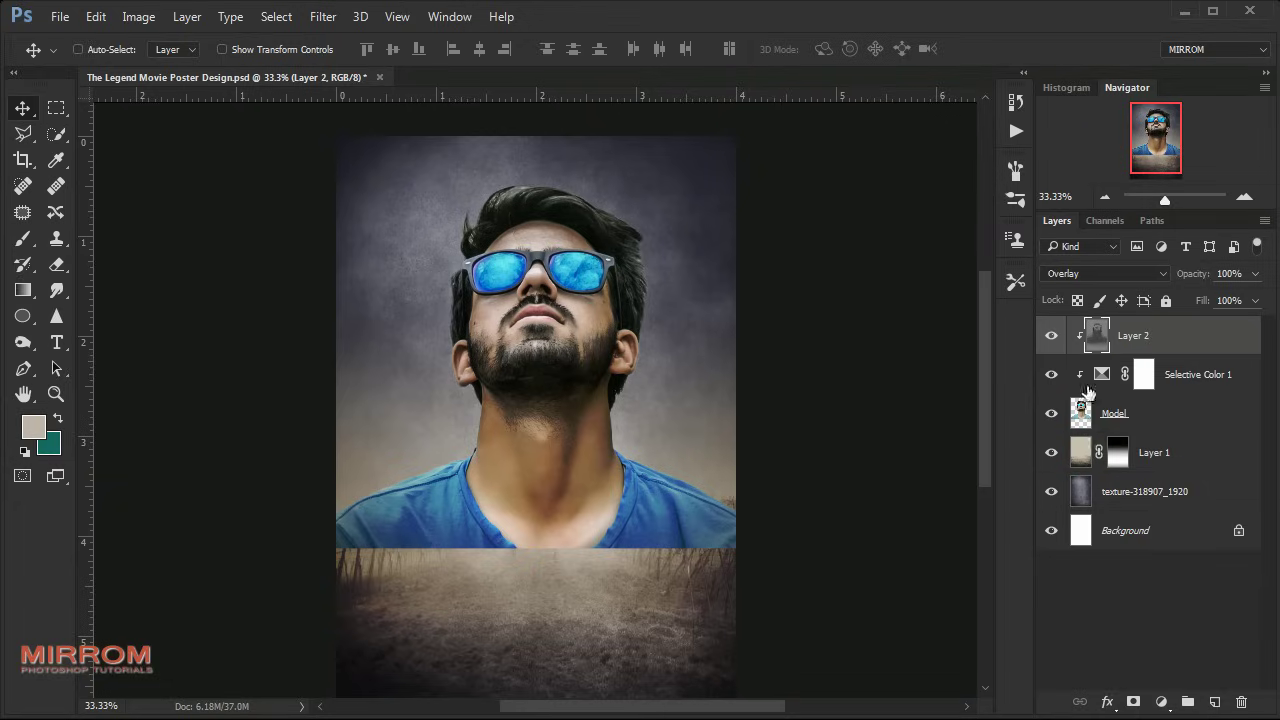
{"action": "left_click", "coordinate": [1238, 532]}
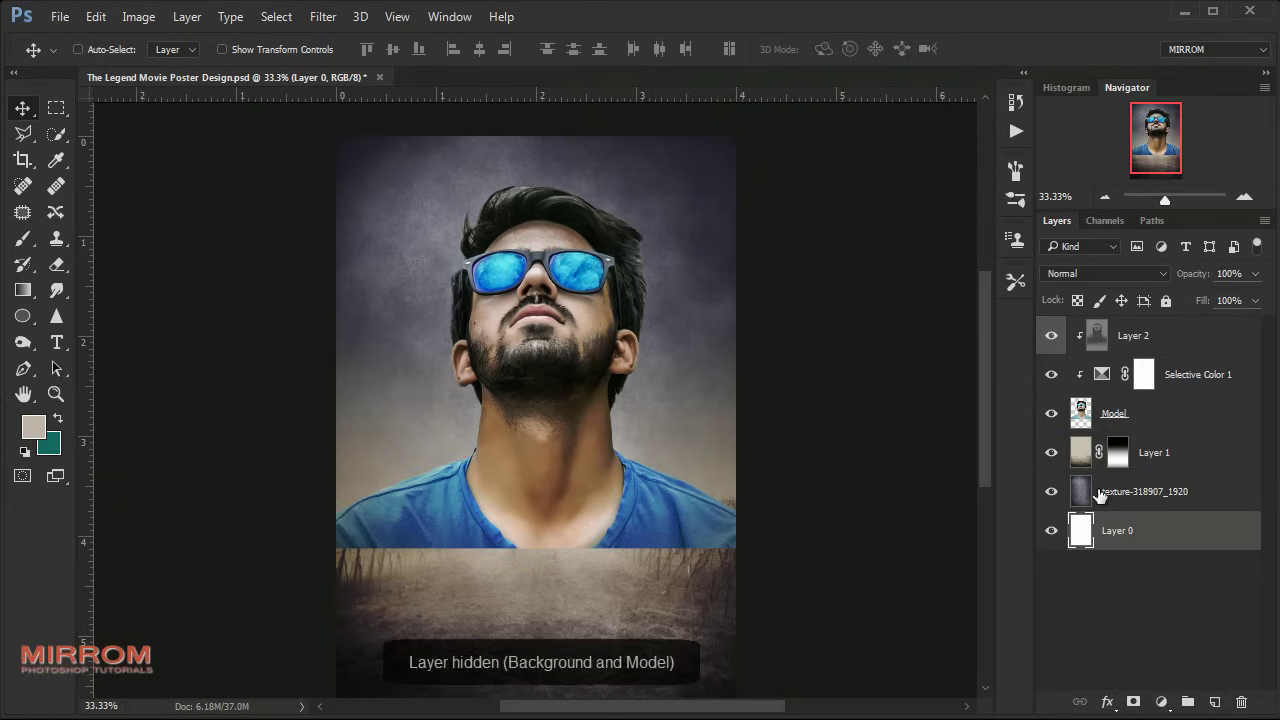
{"action": "left_click", "coordinate": [1051, 531]}
{"action": "left_click", "coordinate": [1051, 492]}
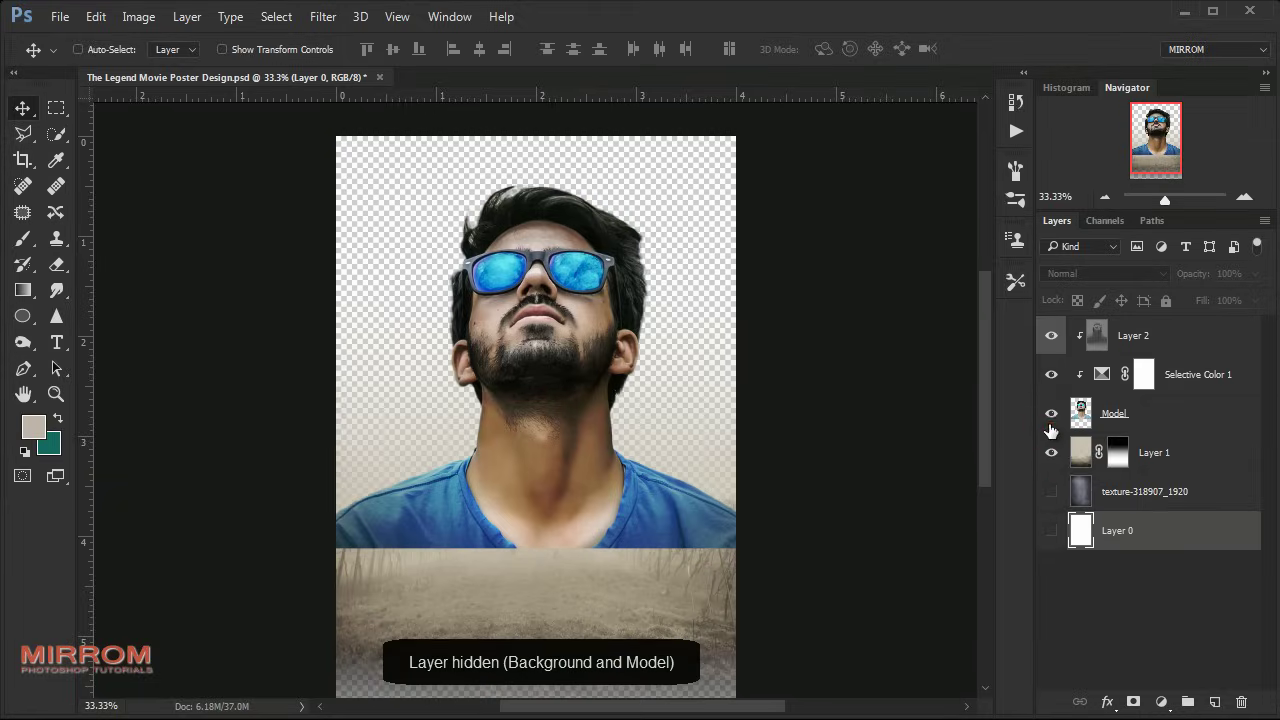
{"action": "left_click", "coordinate": [1051, 420]}
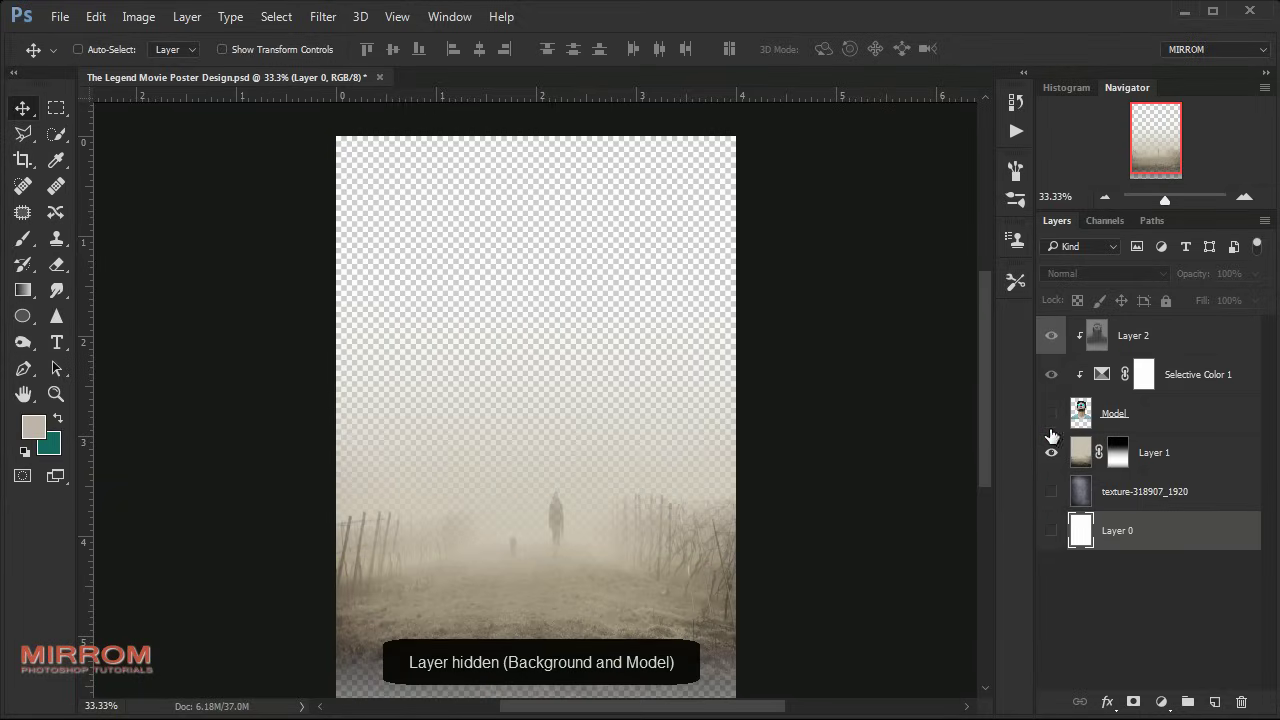
{"action": "left_click", "coordinate": [1165, 338]}
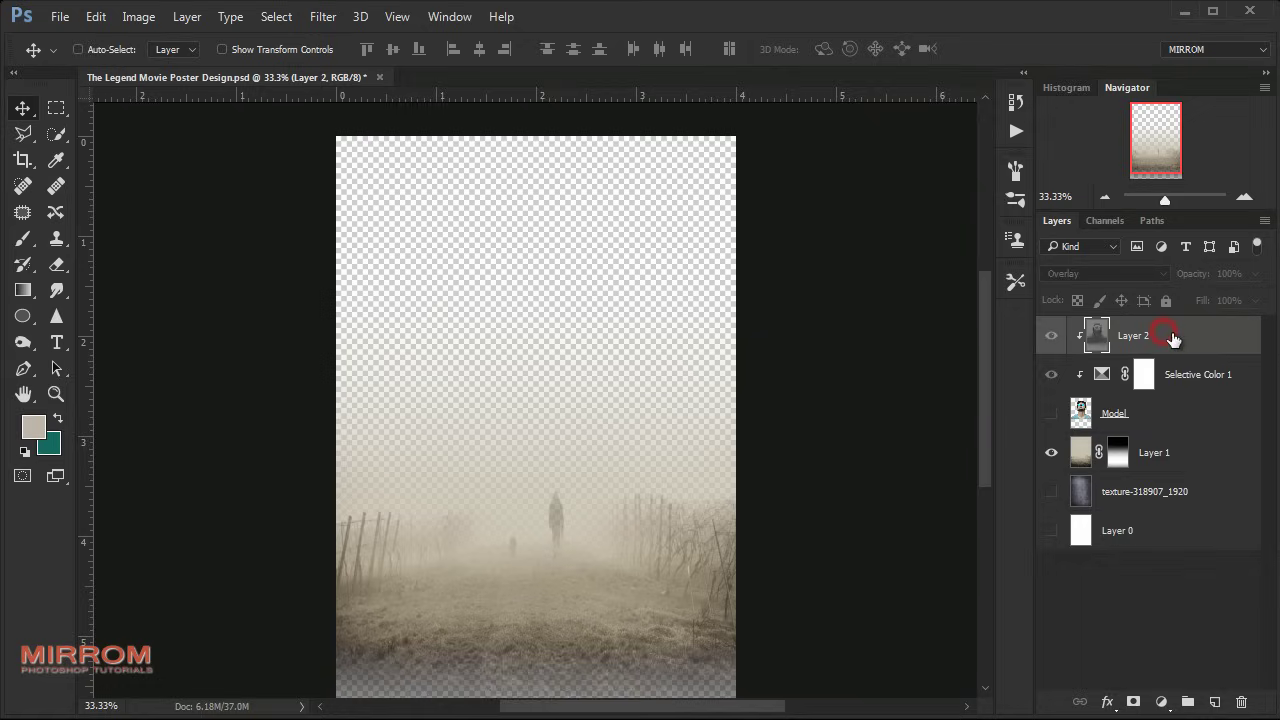
- Stamp the visible fog scene into Layer 3, show the hidden layers again, and clip Layer 3
{"action": "key", "text": "shift+ctrl+alt+e"}
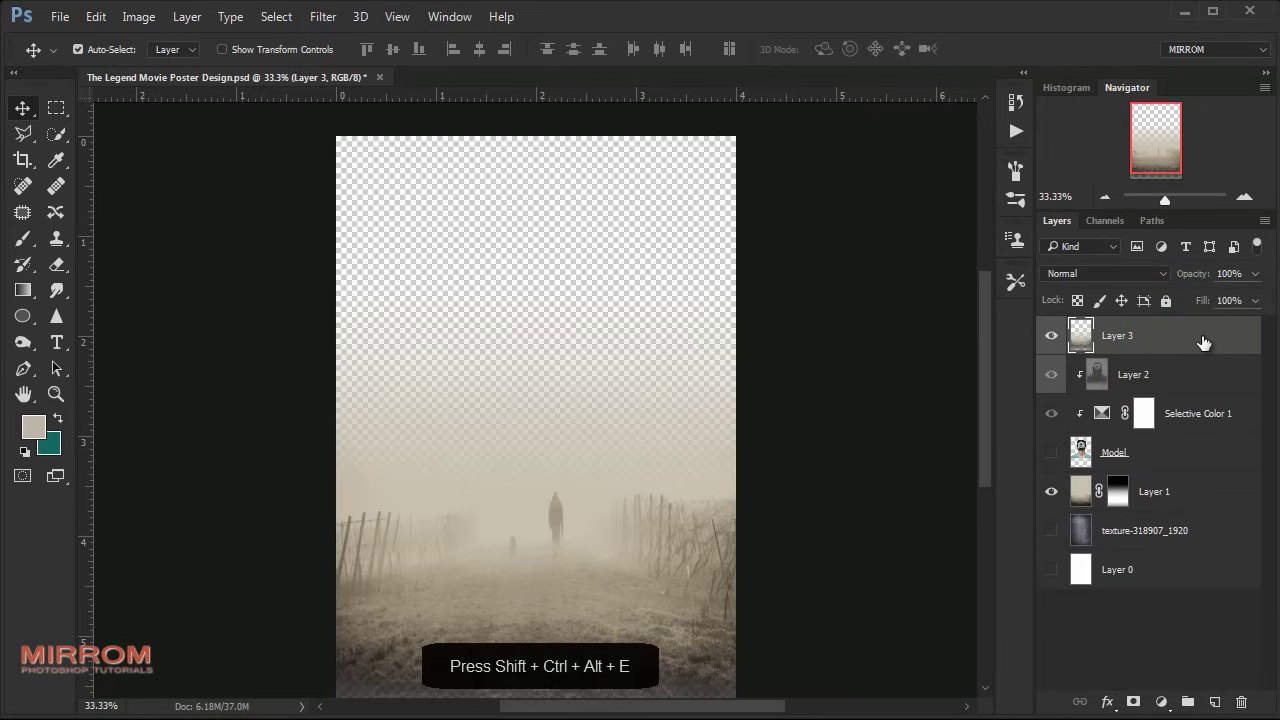
{"action": "left_click", "coordinate": [1051, 452]}
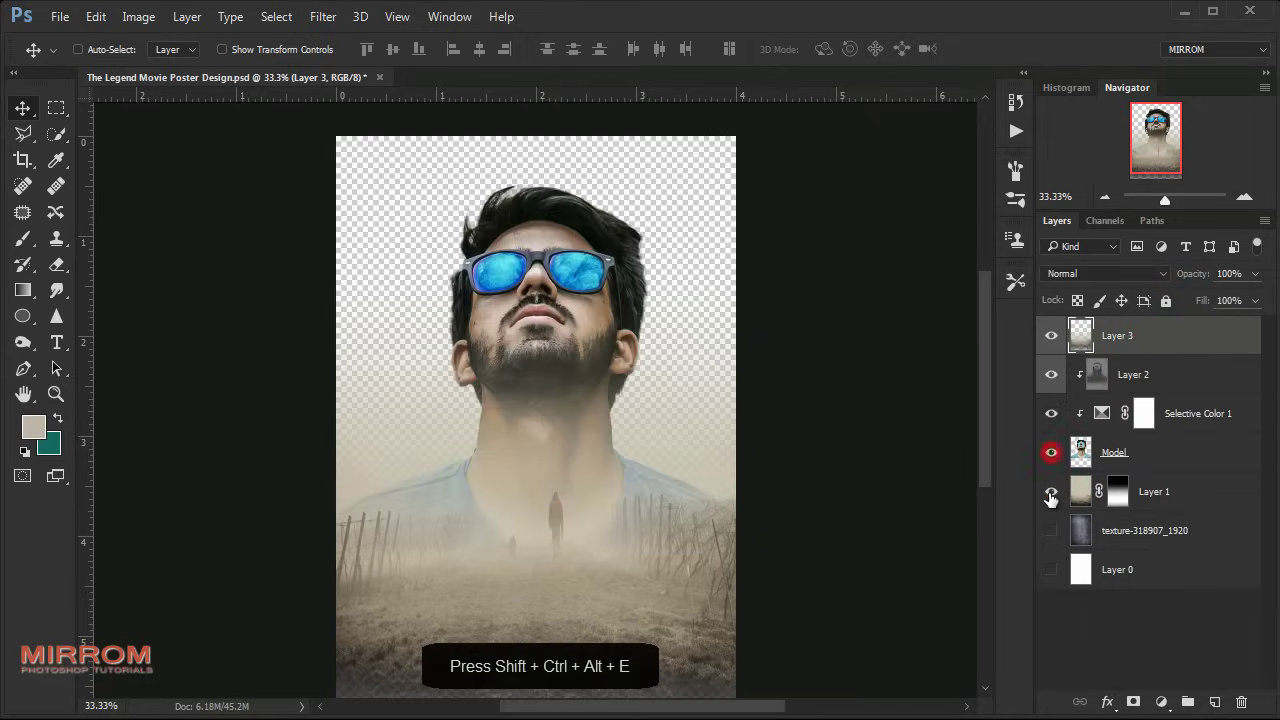
{"action": "left_click", "coordinate": [1051, 530]}
{"action": "left_click", "coordinate": [1051, 569]}
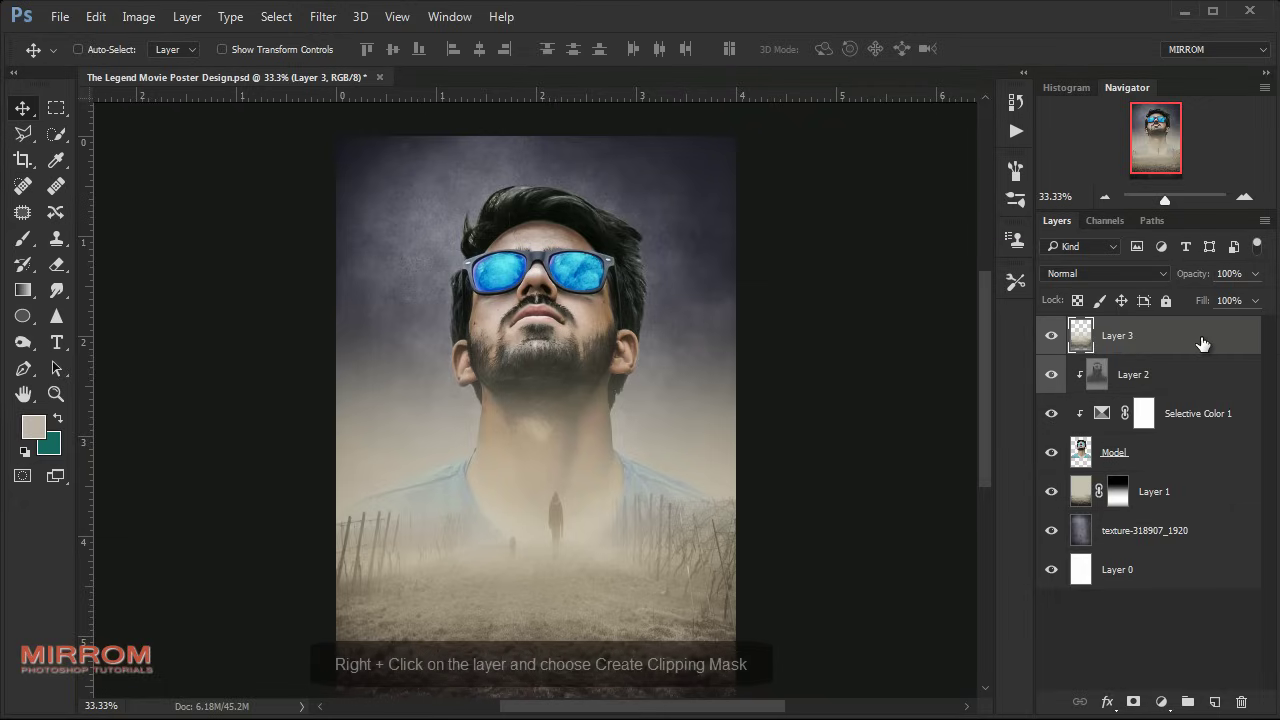
{"action": "right_click", "coordinate": [1230, 341]}
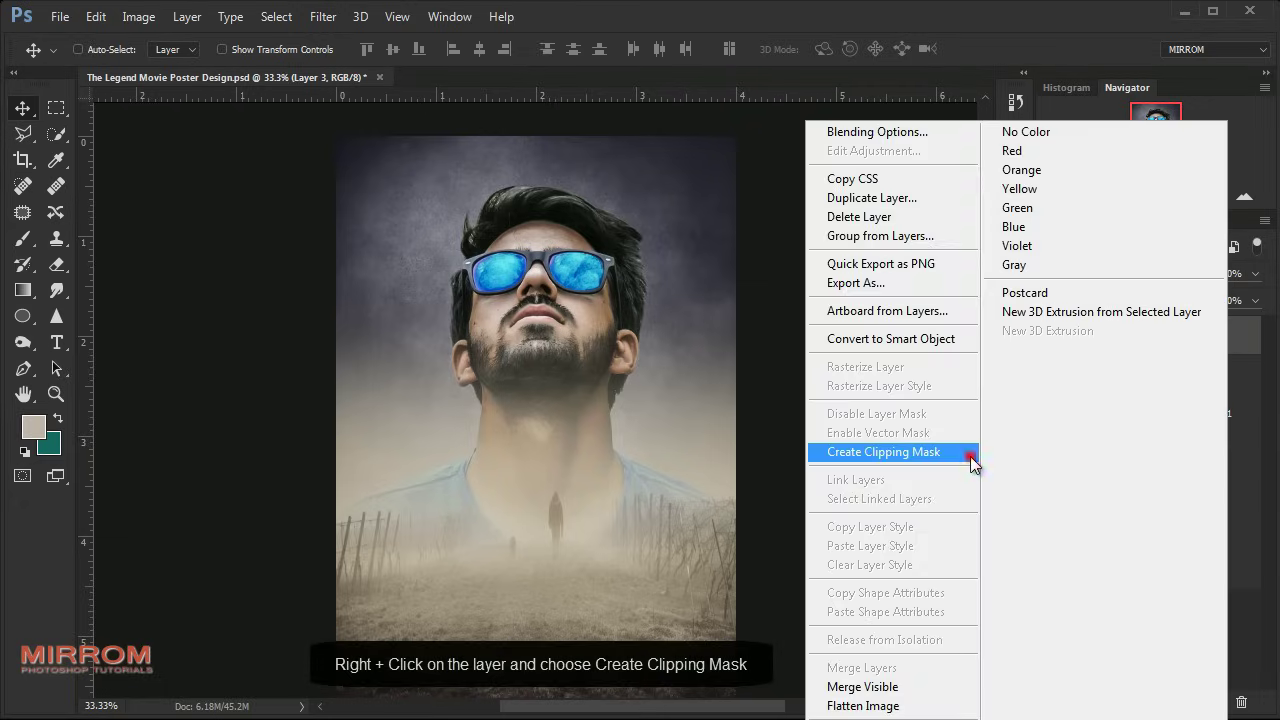
{"action": "left_click", "coordinate": [975, 455]}
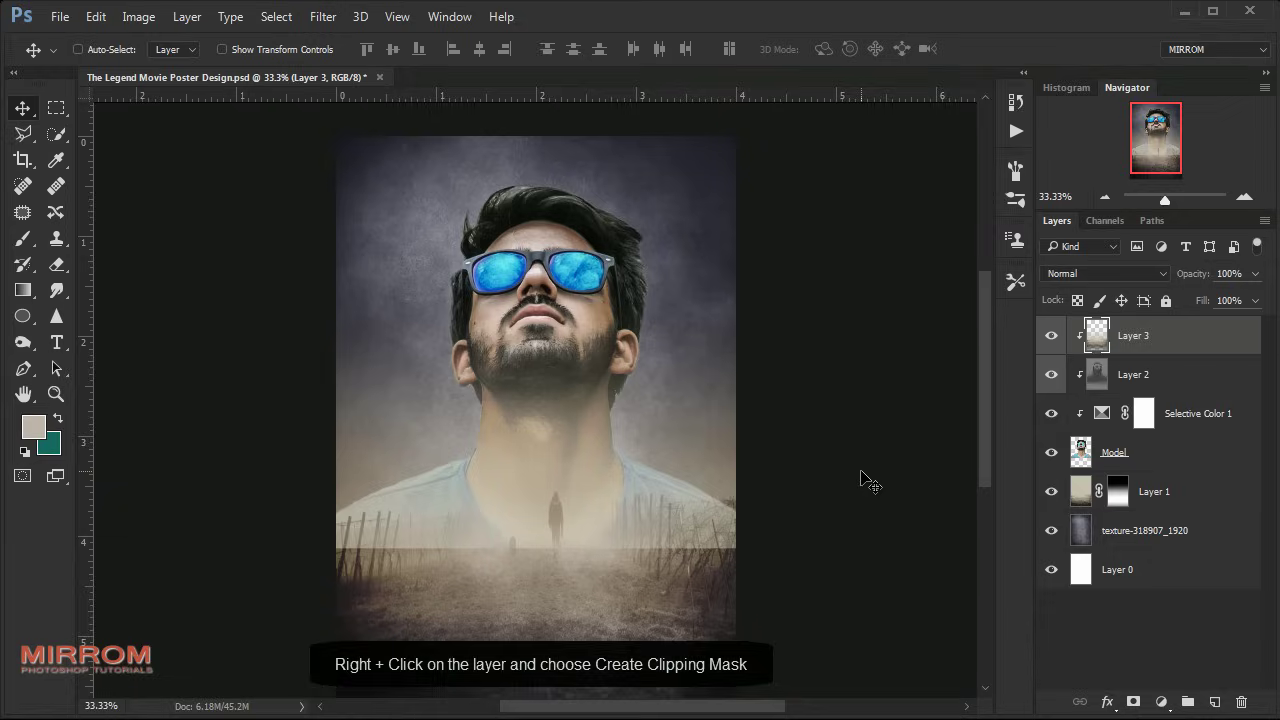
{"action": "left_click", "coordinate": [1051, 335]}
{"action": "left_click", "coordinate": [1051, 335]}
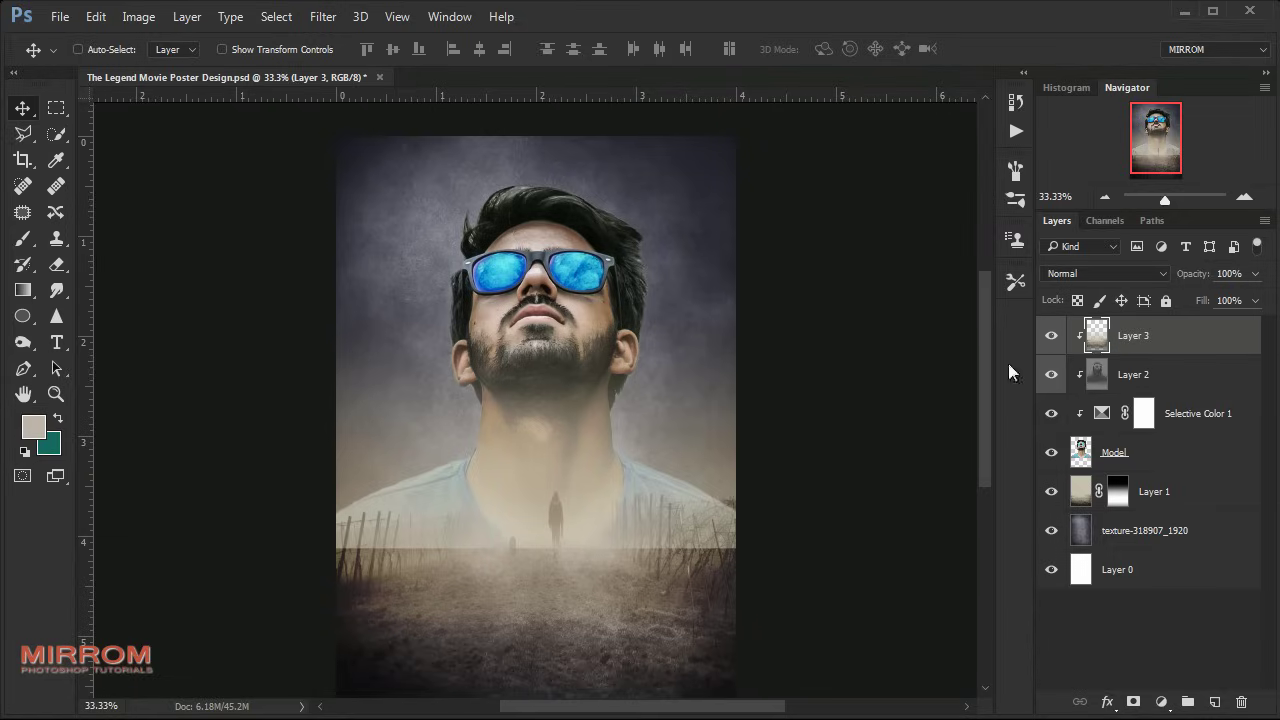
{"action": "key", "text": "ctrl+minus"}
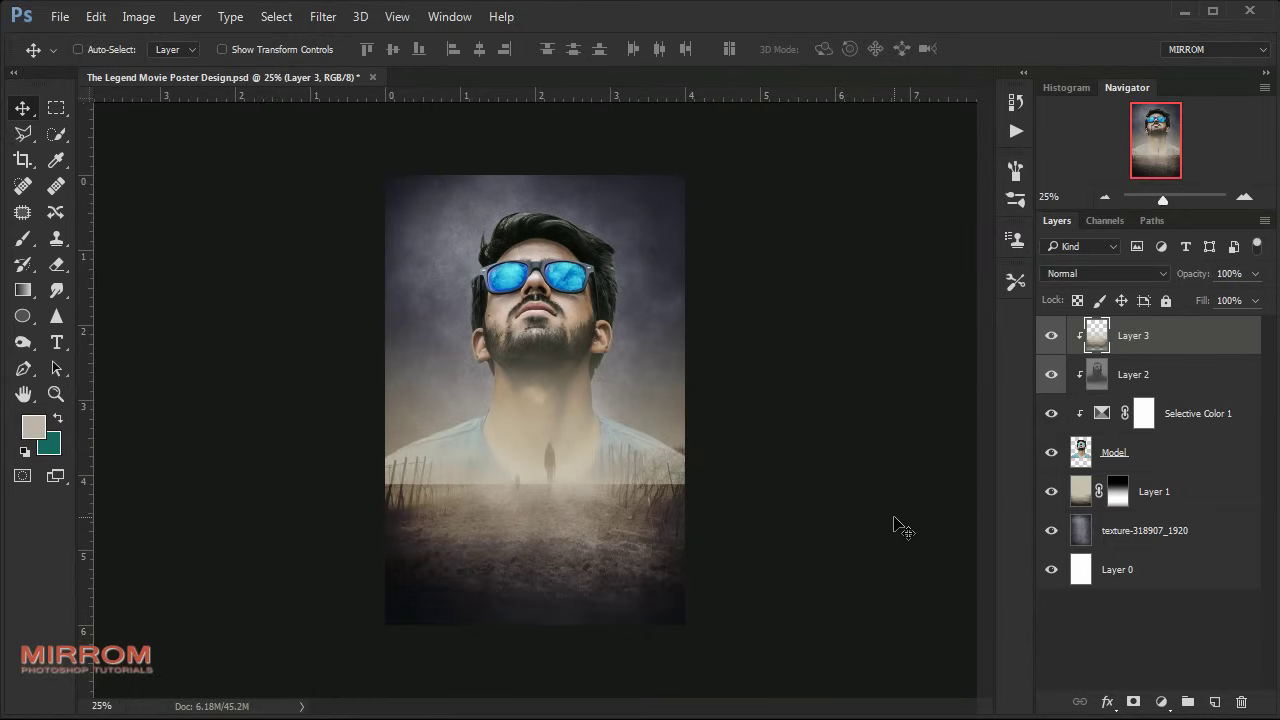
- Add a layer mask to Model and draw an upward black-to-white gradient fading the shirt
{"action": "left_click", "coordinate": [1128, 467]}
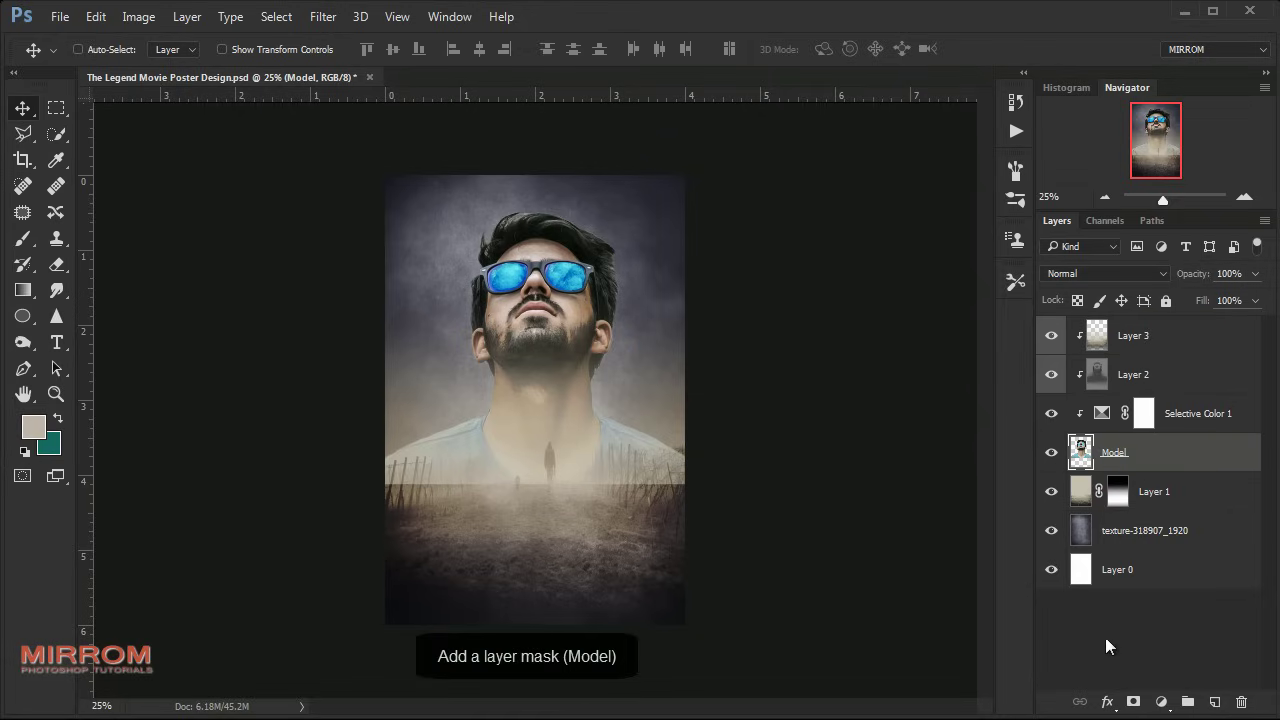
{"action": "left_click", "coordinate": [1135, 704]}
{"action": "key", "text": "ctrl+plus"}
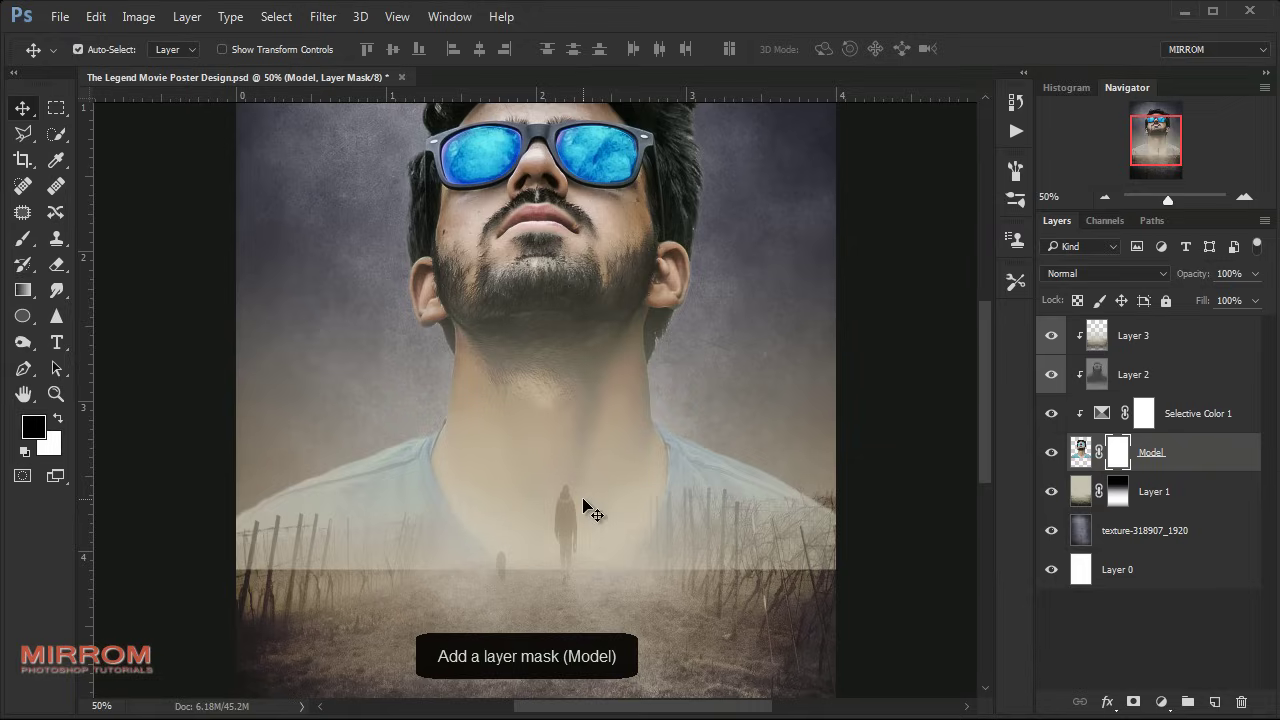
{"action": "left_click", "coordinate": [22, 238]}
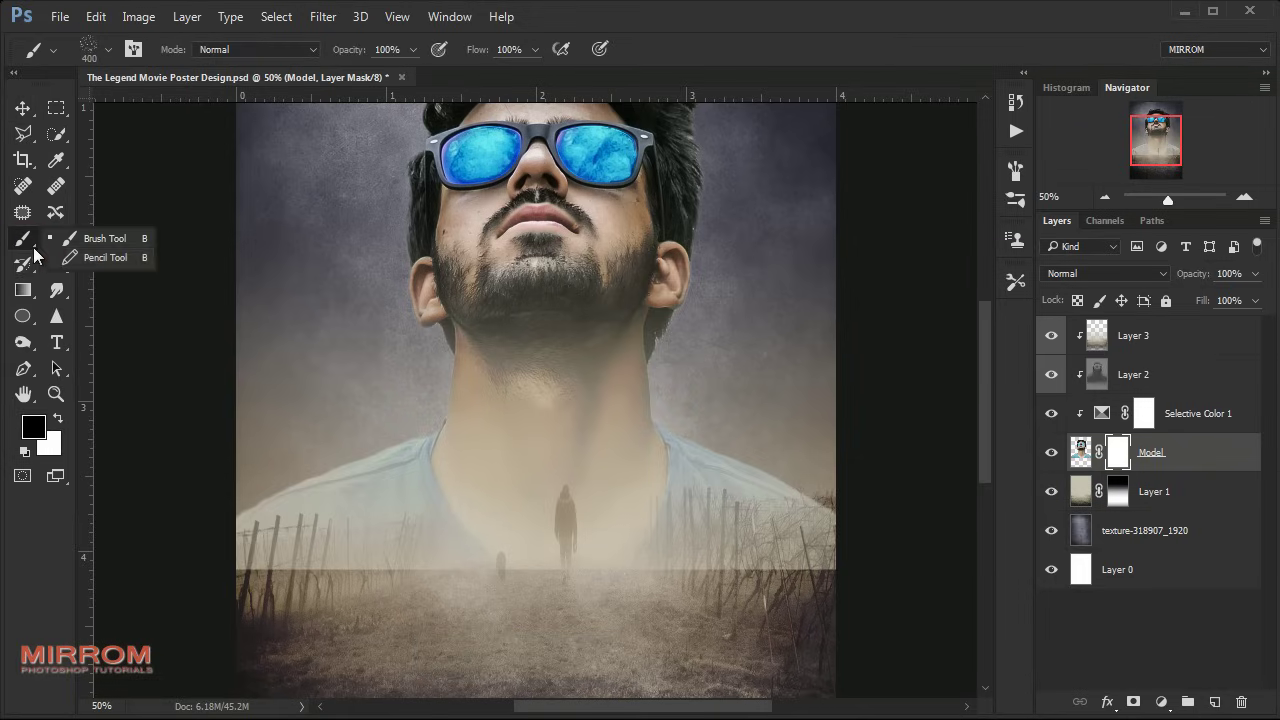
{"action": "left_click", "coordinate": [20, 291]}
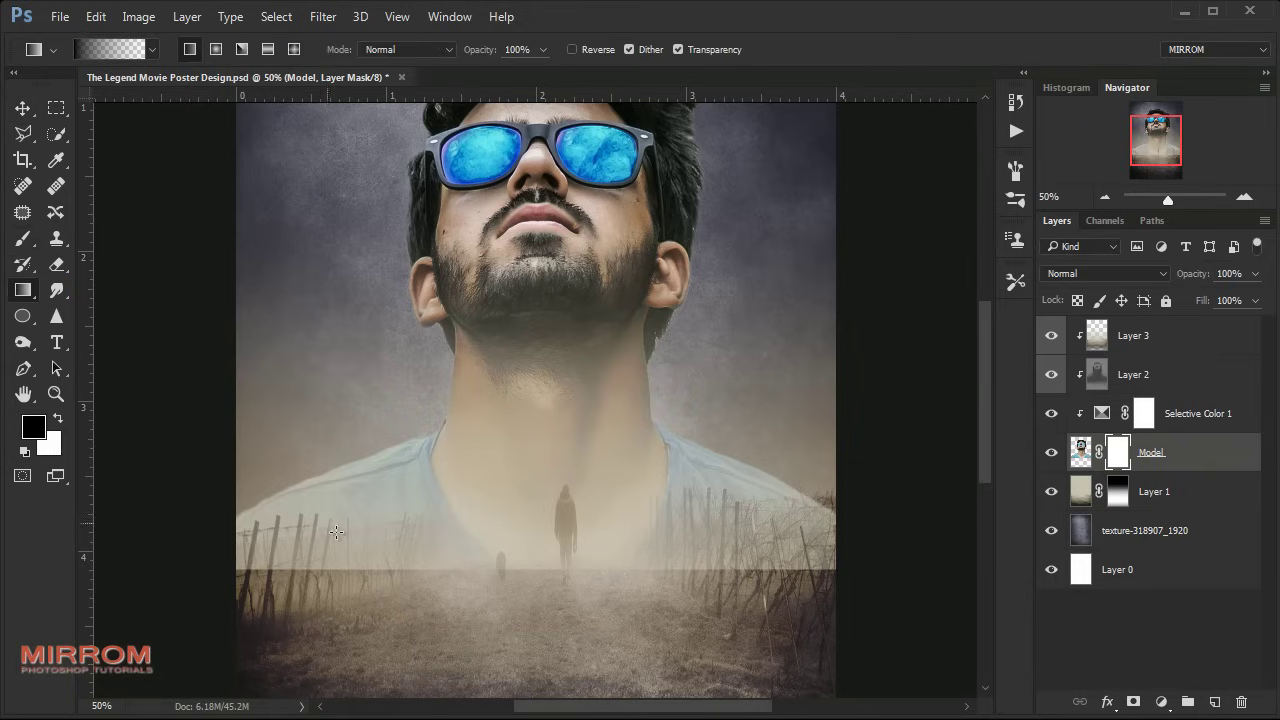
{"action": "key", "text": "ctrl+minus"}
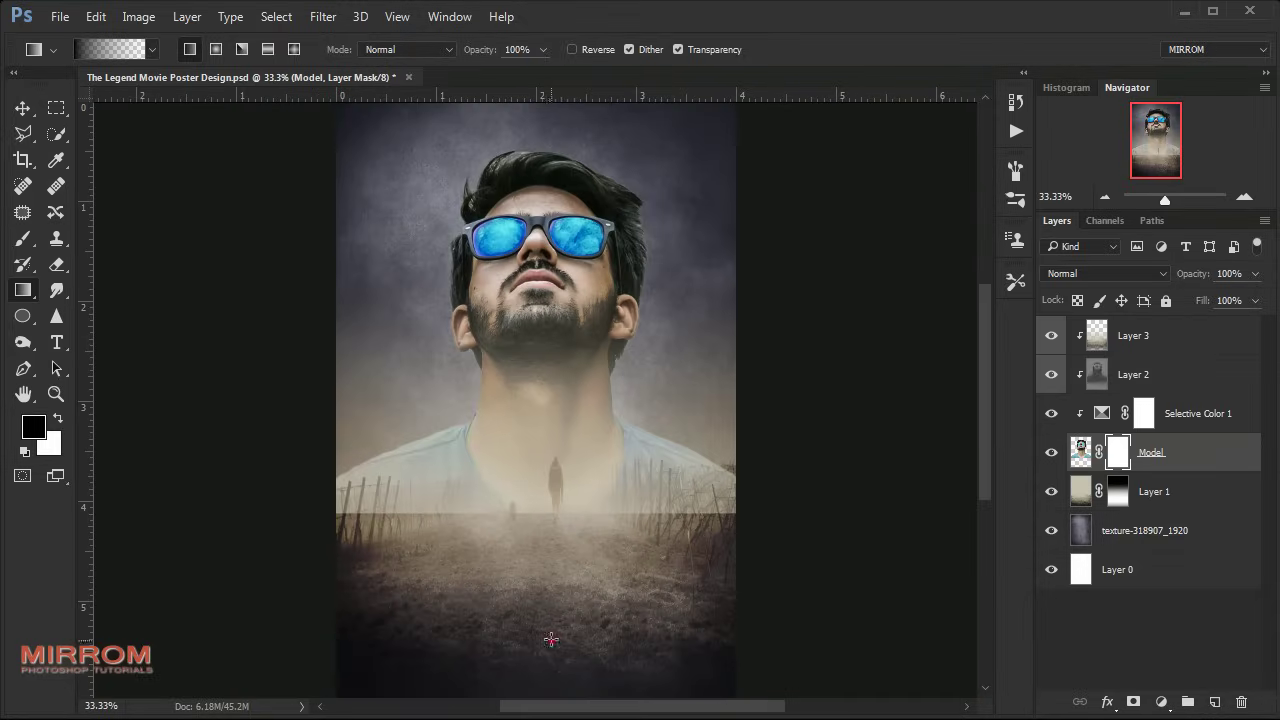
{"action": "left_click_drag", "start_coordinate": [551, 640], "coordinate": [549, 385]}
{"action": "left_click_drag", "start_coordinate": [528, 612], "coordinate": [528, 336]}
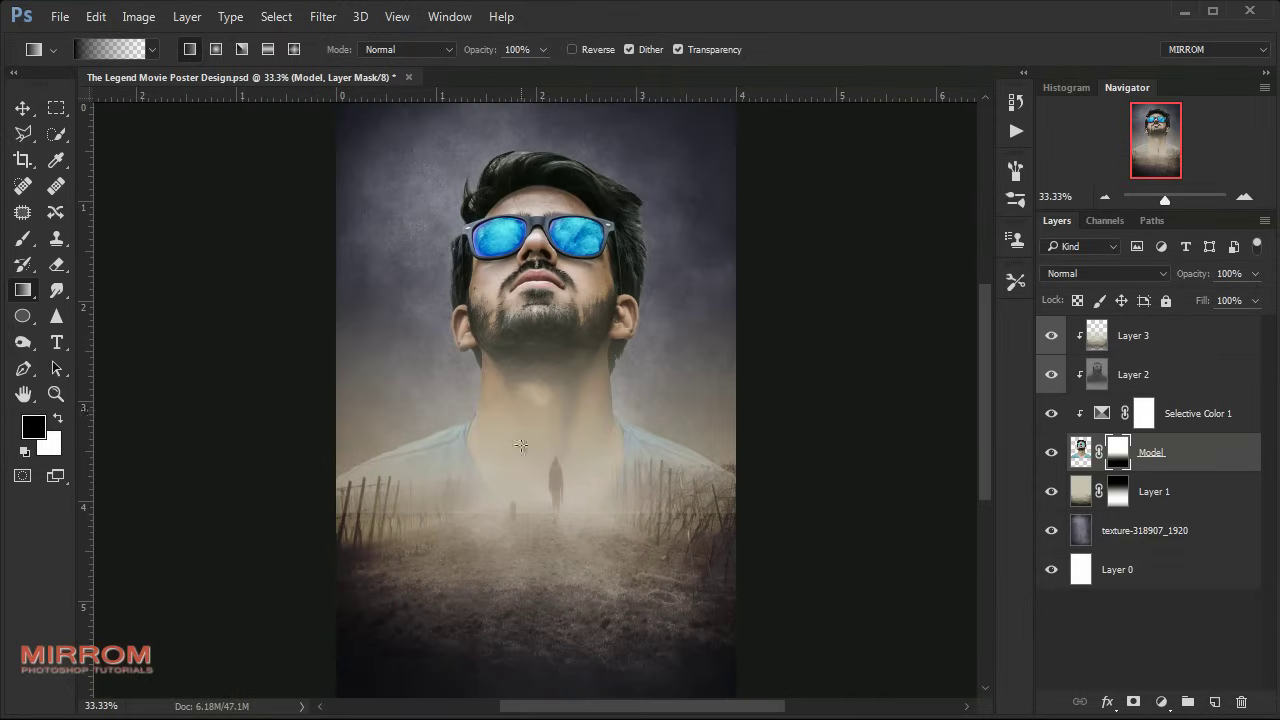
{"action": "left_click_drag", "start_coordinate": [528, 650], "coordinate": [530, 303]}
{"action": "key", "text": "ctrl+z"}
{"action": "left_click_drag", "start_coordinate": [545, 600], "coordinate": [545, 430]}
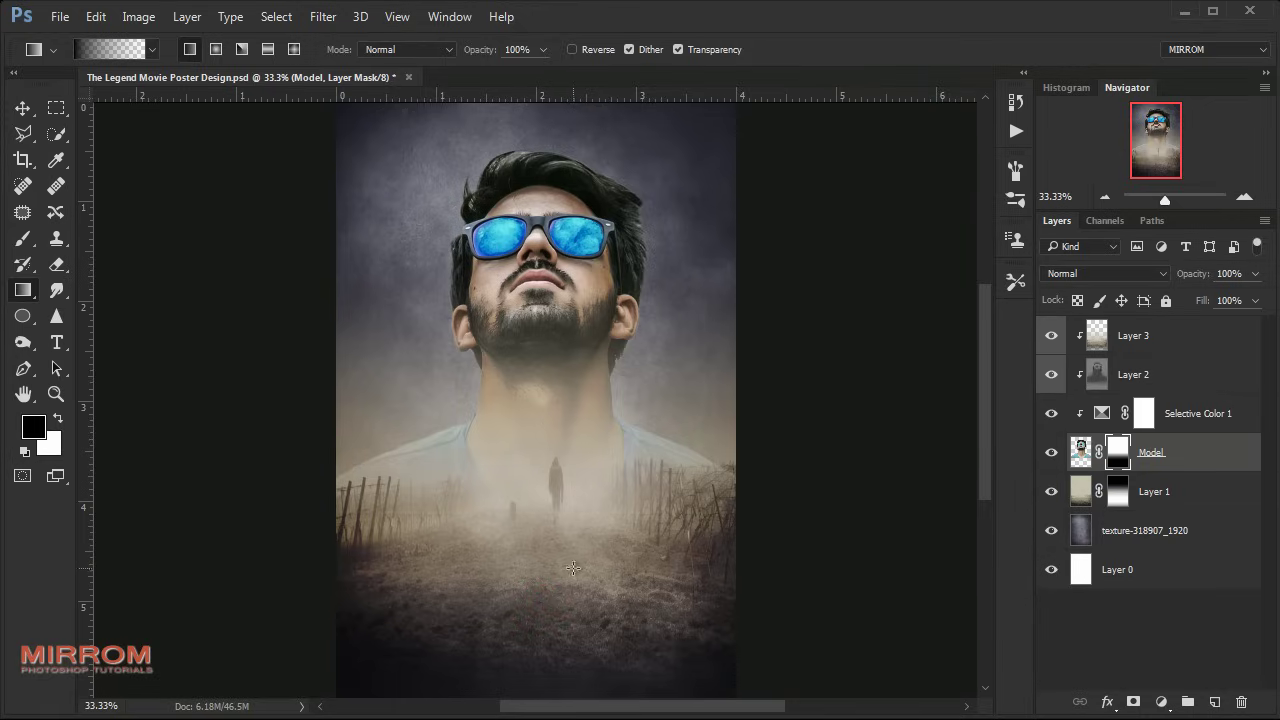
- Paint the Model mask with a soft round 600 px brush to soften the fog blend
{"action": "key", "text": "b"}
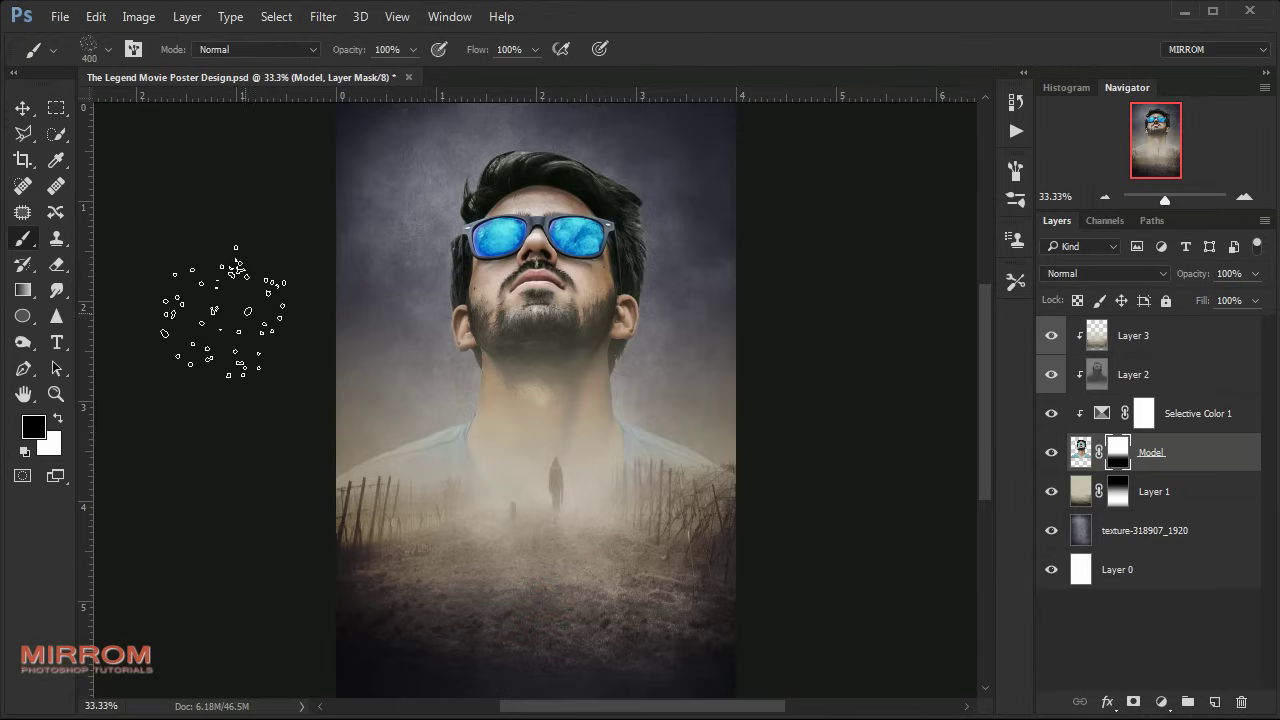
{"action": "left_click", "coordinate": [106, 48]}
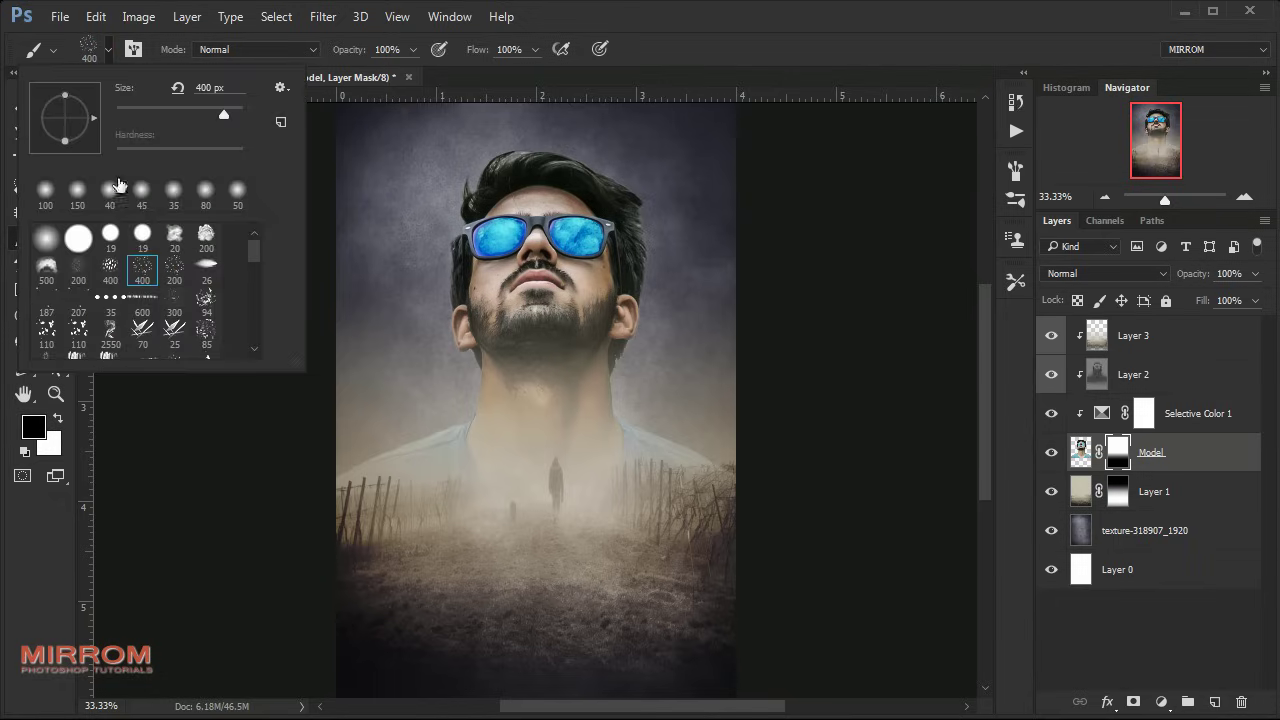
{"action": "left_click", "coordinate": [198, 204]}
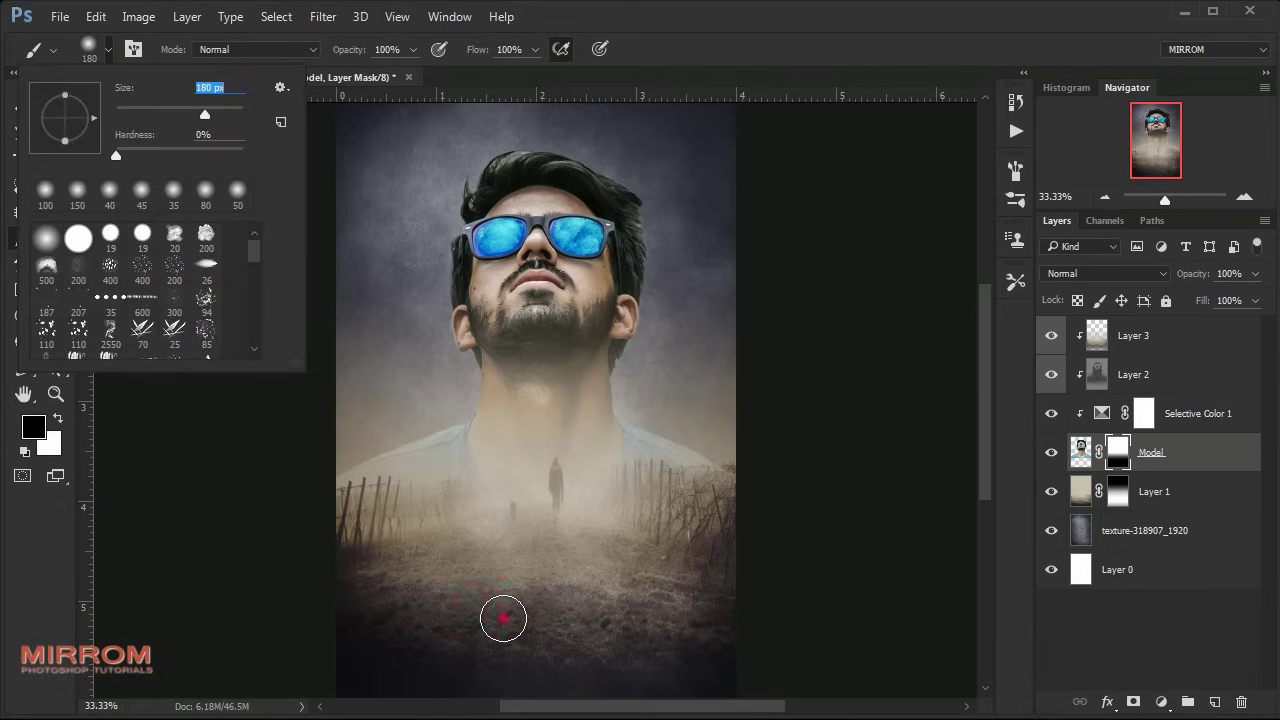
{"action": "left_click", "coordinate": [500, 614]}
{"action": "key", "text": "bracketright"}
{"action": "key", "text": "bracketright"}
{"action": "key", "text": "bracketright"}
{"action": "mouse_move", "coordinate": [551, 594]}
{"action": "left_mouse_down"}
{"action": "mouse_move", "coordinate": [535, 546]}
{"action": "mouse_move", "coordinate": [556, 613]}
{"action": "left_mouse_up"}
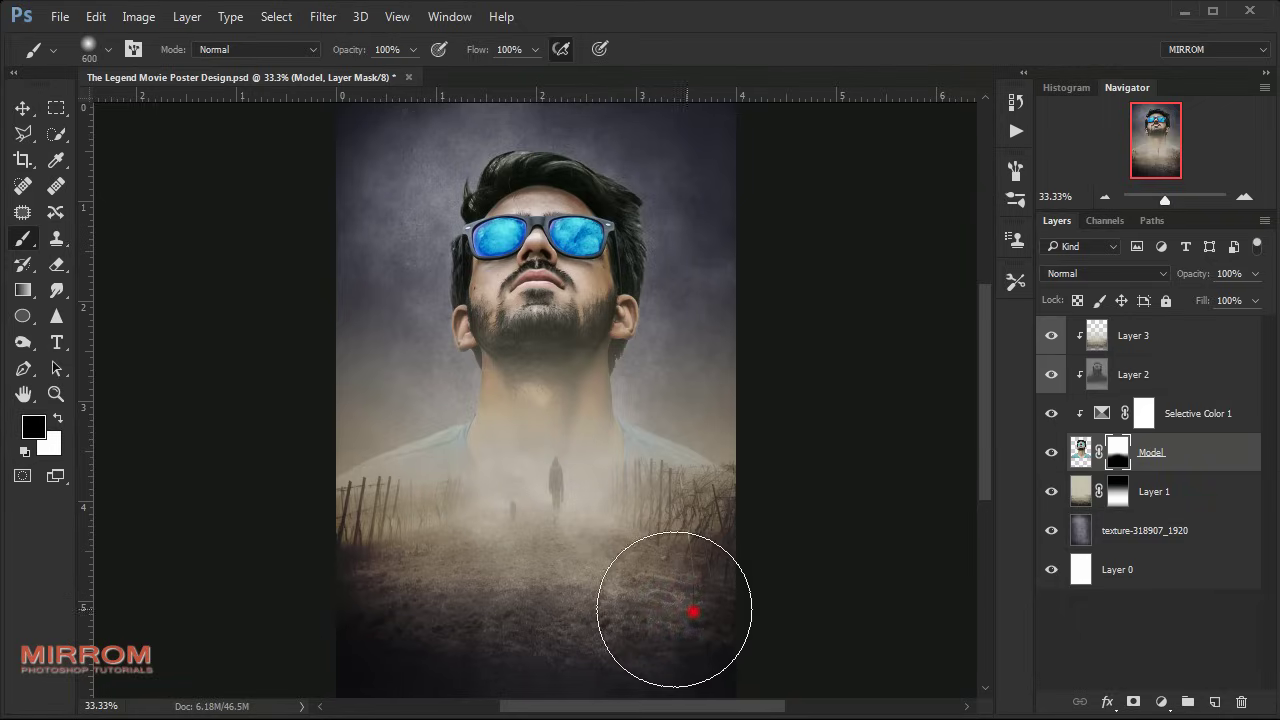
{"action": "key", "text": "v"}
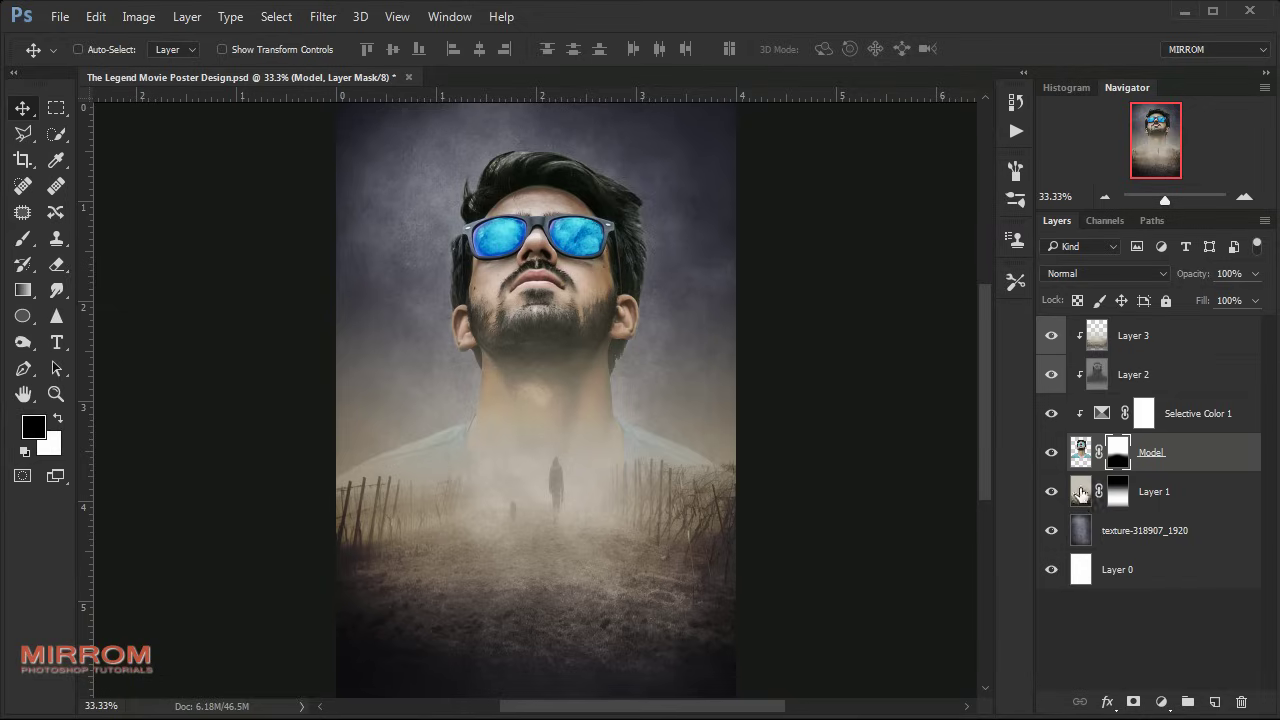
- Above Layer 3, create Layer 4 as a clipped Overlay layer filled with 50% gray
{"action": "left_click", "coordinate": [1164, 352]}
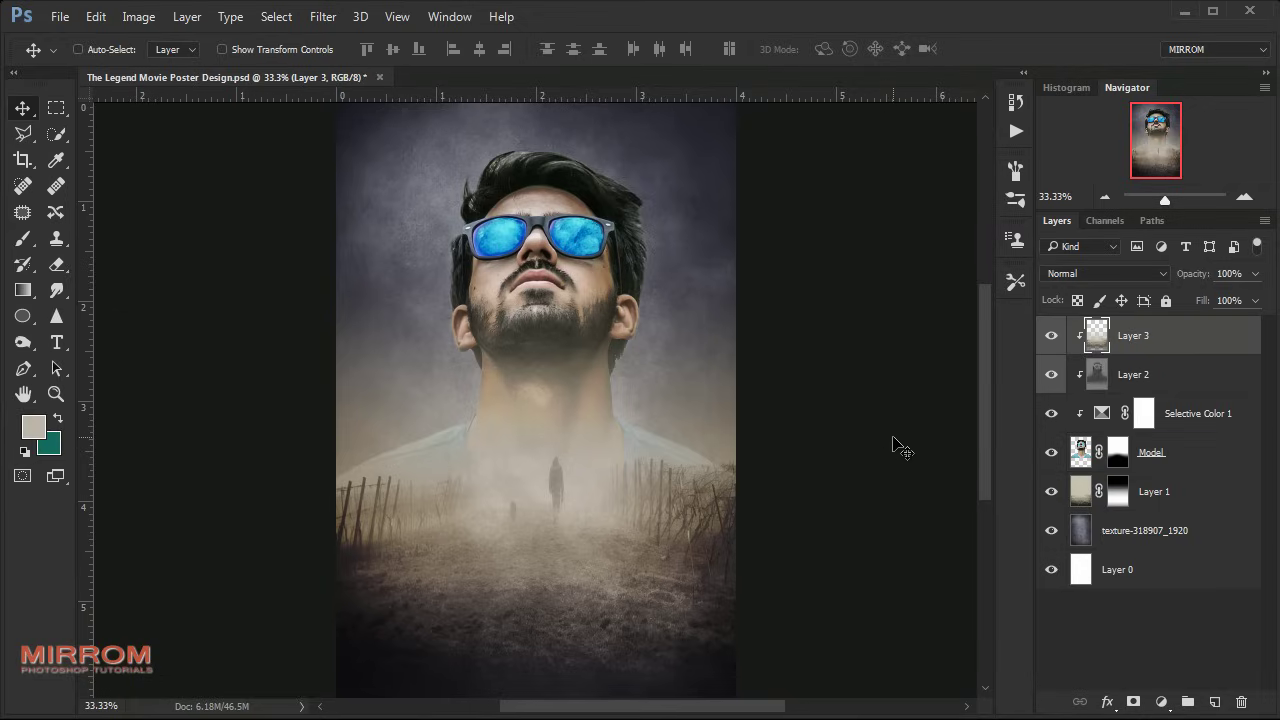
{"action": "left_click", "coordinate": [1212, 703], "text": "alt"}
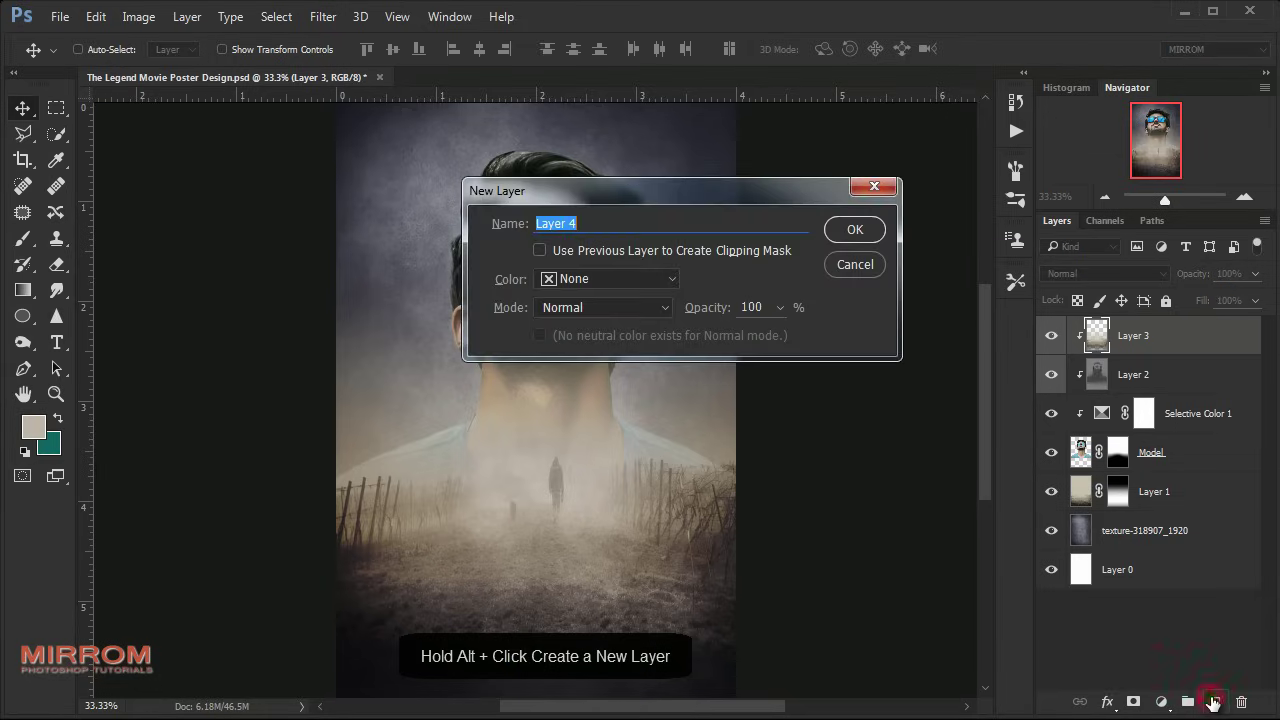
{"action": "left_click", "coordinate": [585, 278]}
{"action": "left_click", "coordinate": [587, 449]}
{"action": "left_click", "coordinate": [576, 309]}
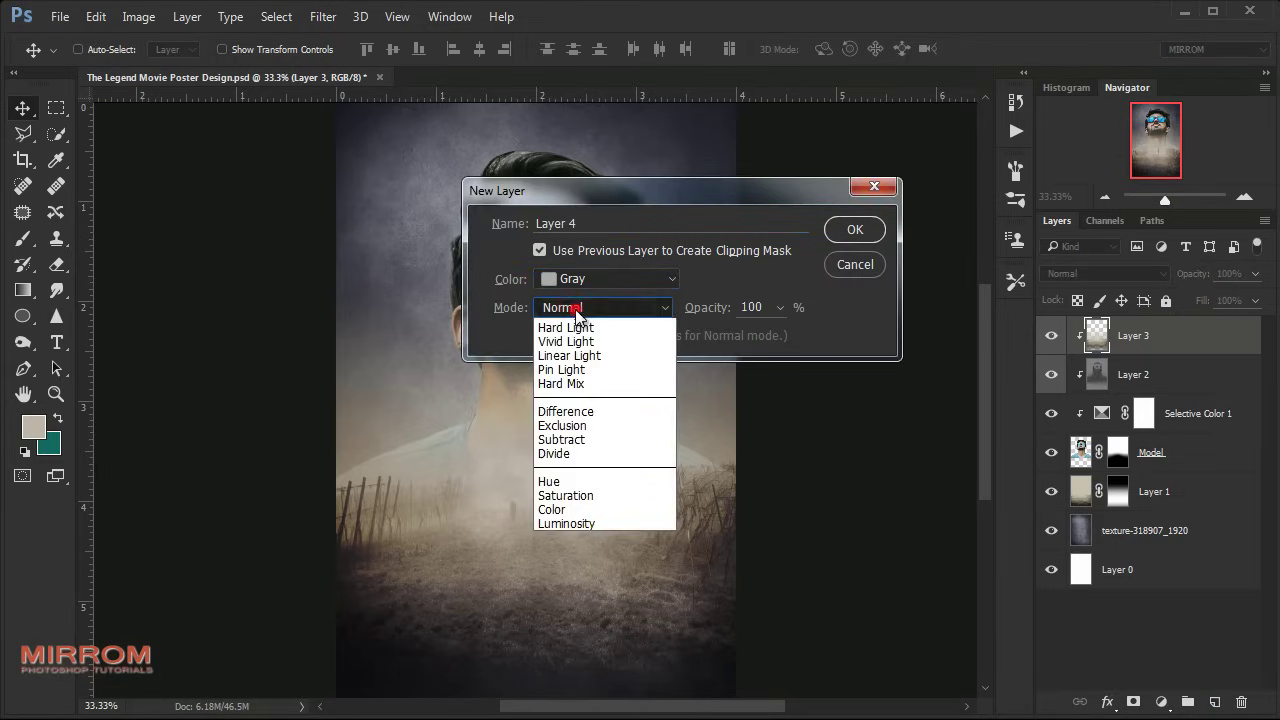
{"action": "left_click", "coordinate": [577, 540]}
{"action": "left_click", "coordinate": [540, 336]}
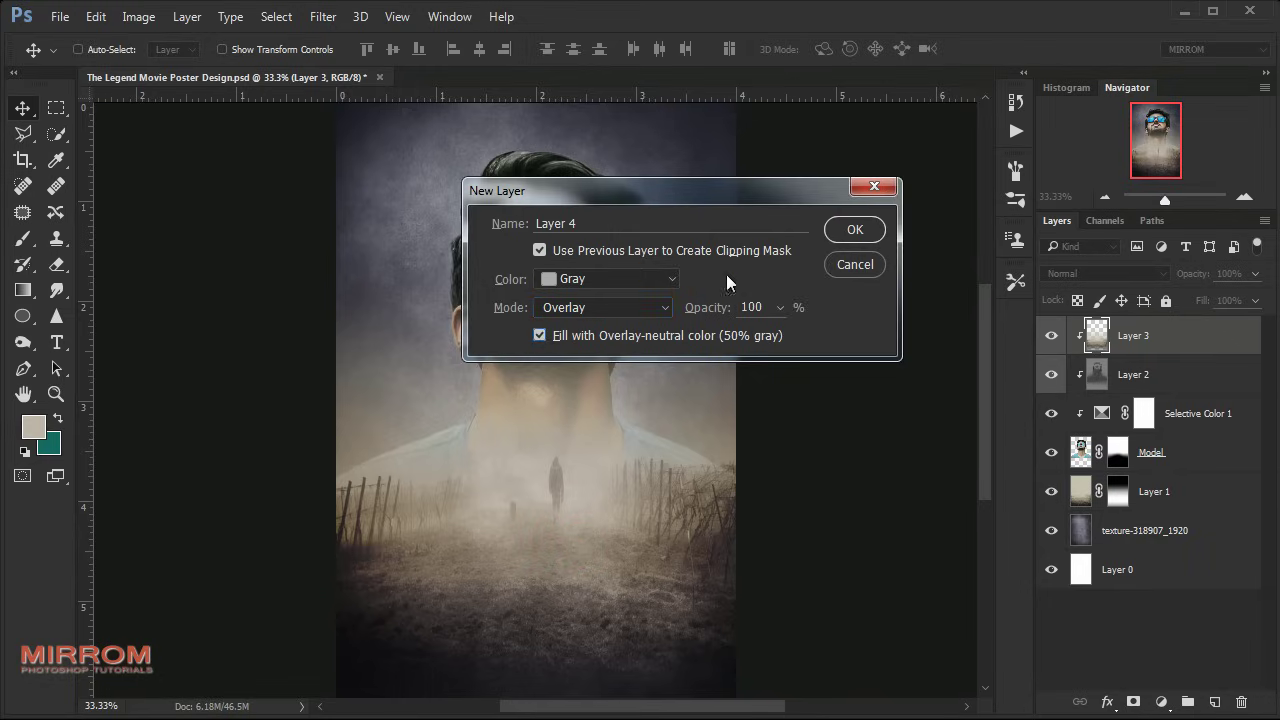
{"action": "left_click", "coordinate": [852, 229]}
- Burn darker shadows around the jaw and neck on Layer 4 with a 500 px brush
{"action": "left_click", "coordinate": [28, 347]}
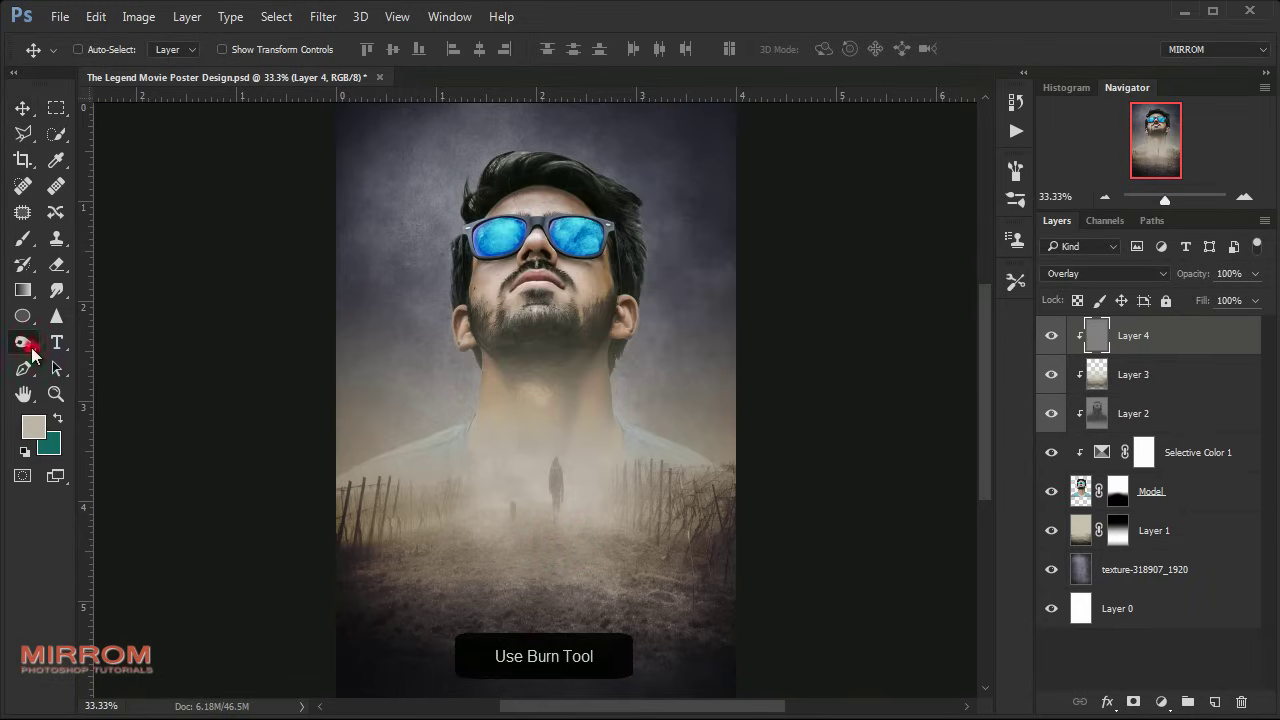
{"action": "left_click", "coordinate": [104, 363]}
{"action": "key", "text": "bracketright"}
{"action": "key", "text": "bracketright"}
{"action": "key", "text": "bracketright"}
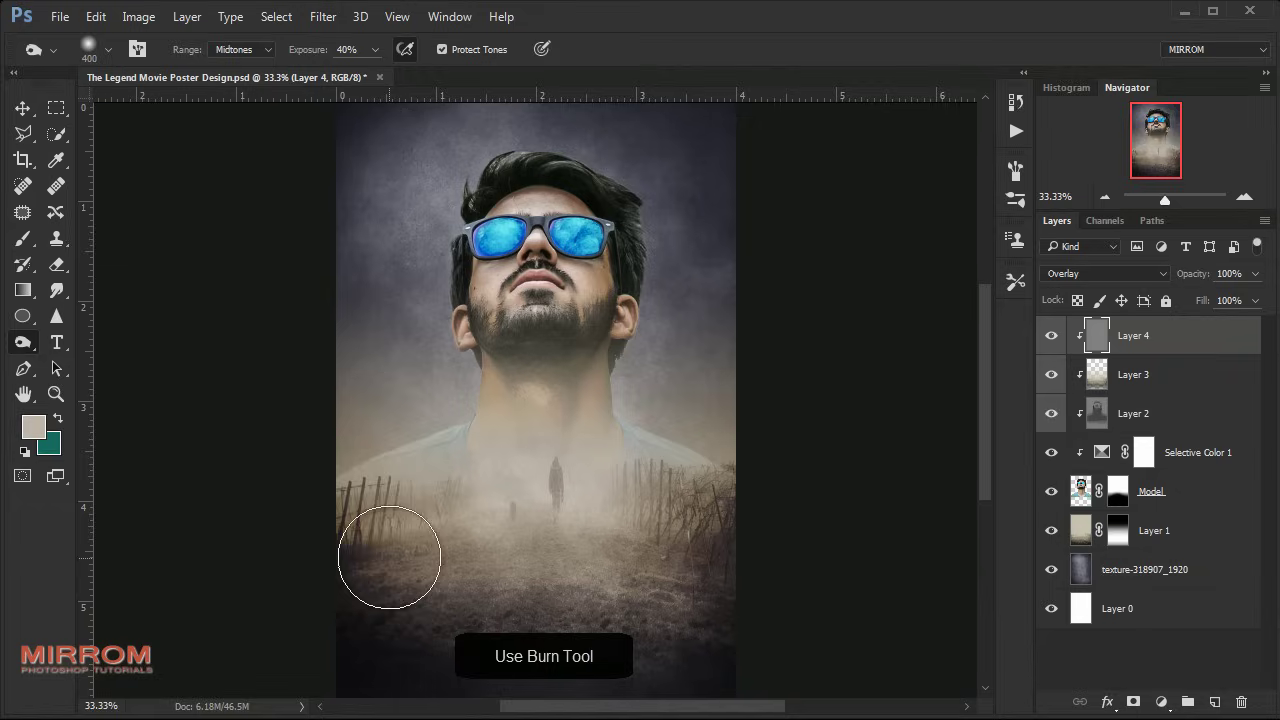
{"action": "mouse_move", "coordinate": [430, 495]}
{"action": "left_mouse_down"}
{"action": "mouse_move", "coordinate": [573, 465]}
{"action": "mouse_move", "coordinate": [494, 314]}
{"action": "left_mouse_up"}
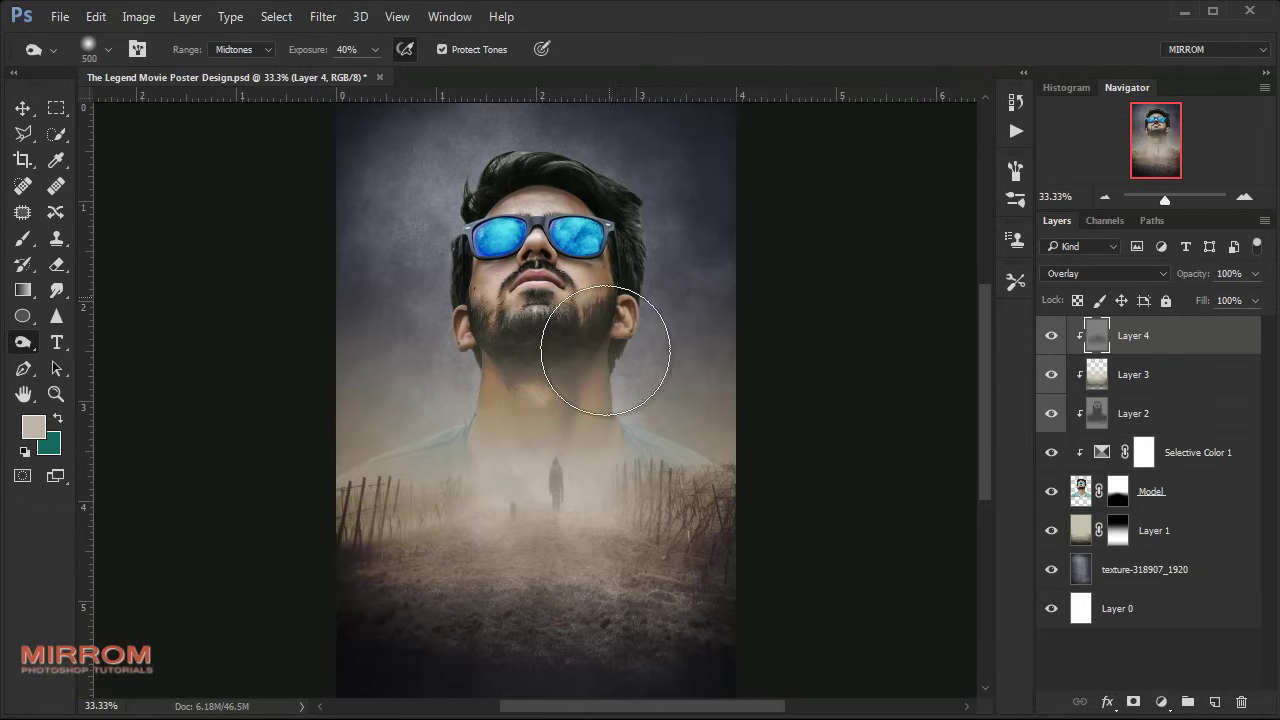
{"action": "mouse_move", "coordinate": [629, 317]}
{"action": "left_mouse_down"}
{"action": "mouse_move", "coordinate": [503, 541]}
{"action": "mouse_move", "coordinate": [791, 254]}
{"action": "mouse_move", "coordinate": [471, 349]}
{"action": "left_mouse_up"}
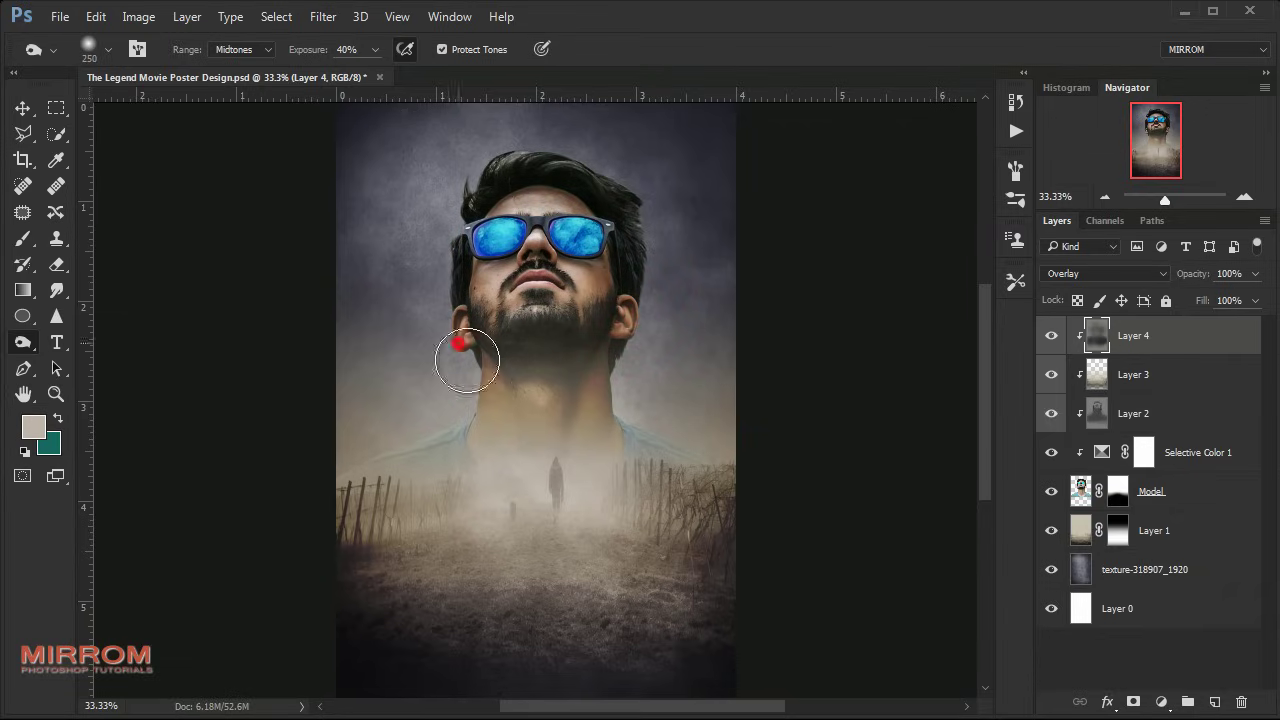
{"action": "key", "text": "v"}
{"action": "key", "text": "ctrl+0"}
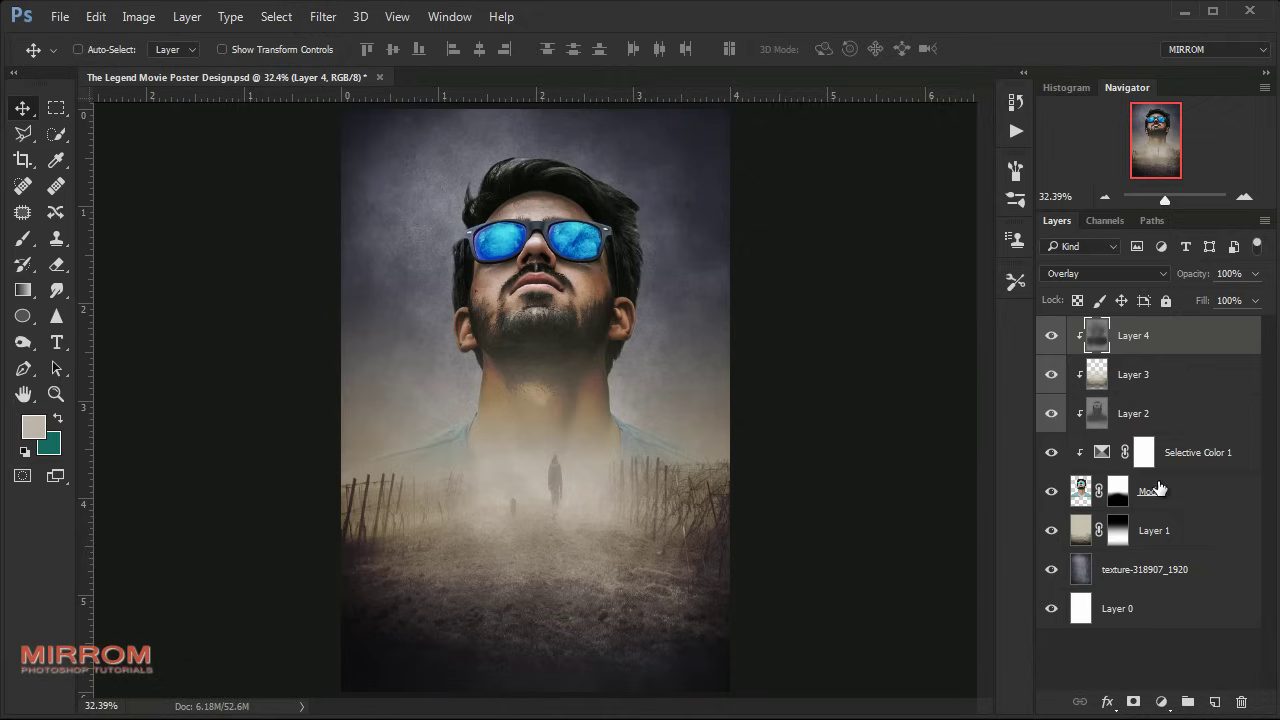
{"action": "left_click", "coordinate": [1166, 495]}
- Add a new layer above Layer 1 and load the 512 px scatter brush, enlarged to 1000
{"action": "left_click", "coordinate": [1160, 538]}
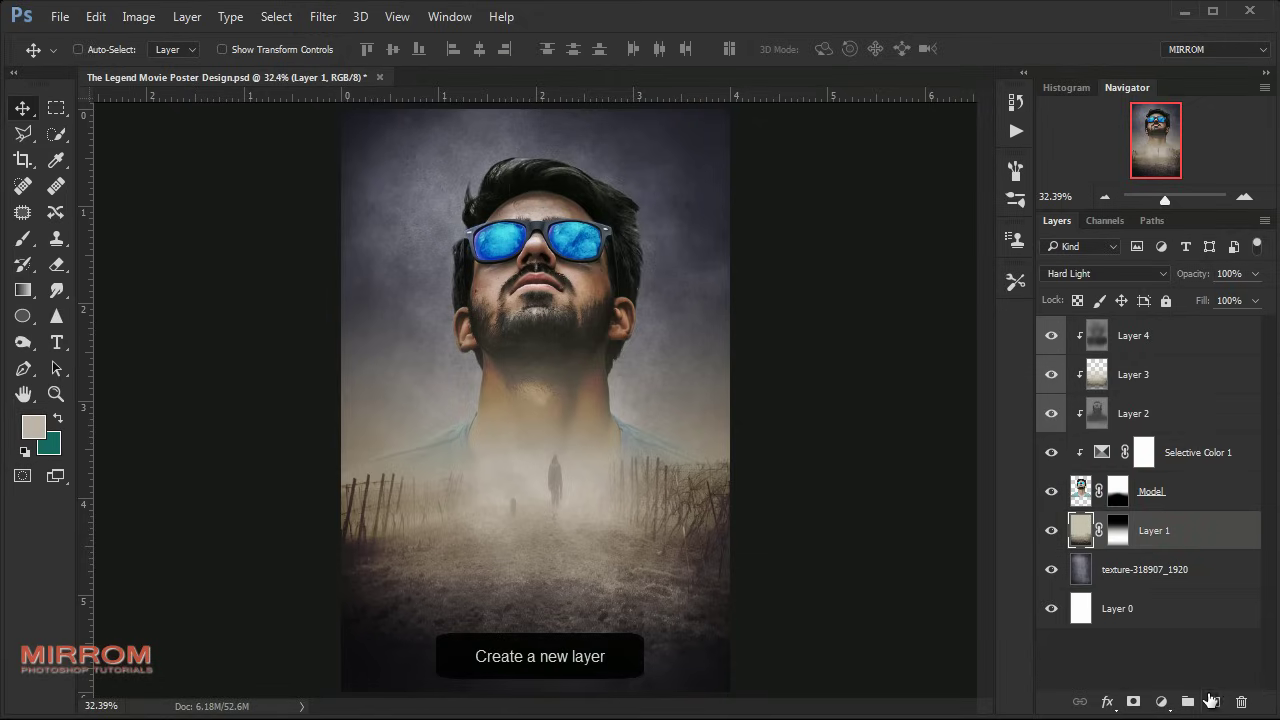
{"action": "left_click", "coordinate": [1211, 700]}
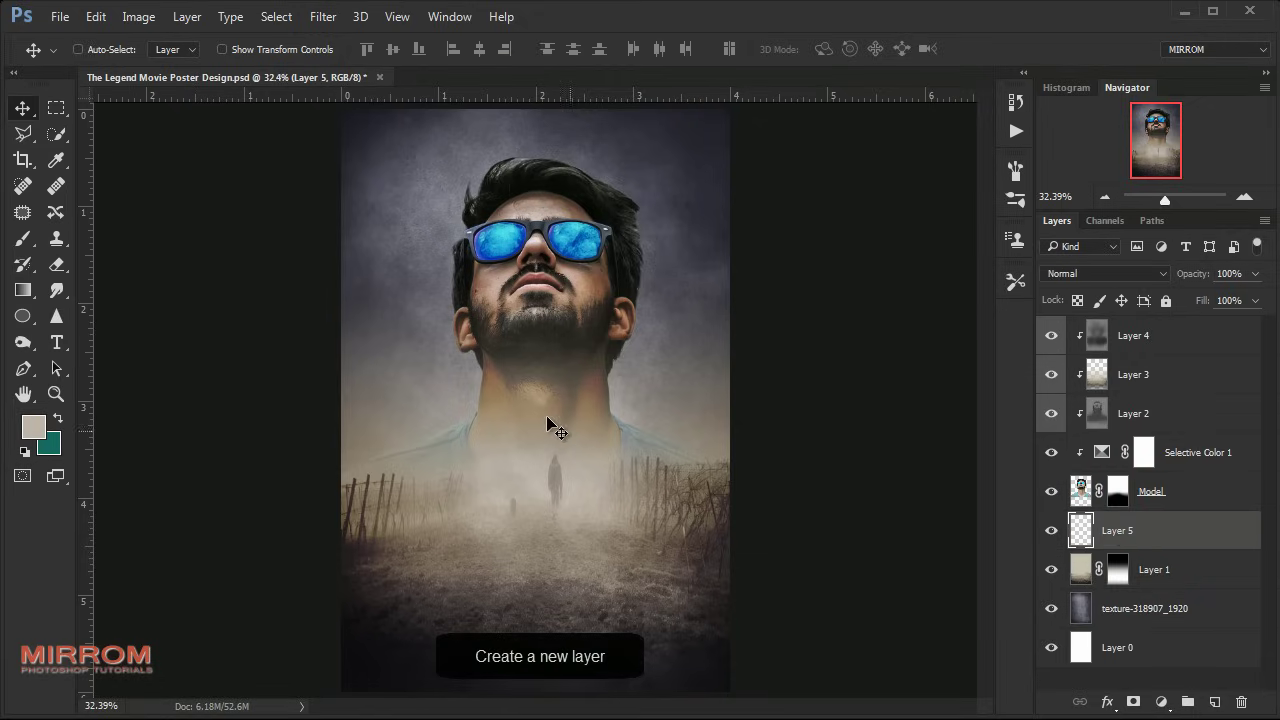
{"action": "left_click_drag", "start_coordinate": [22, 239], "coordinate": [58, 246]}
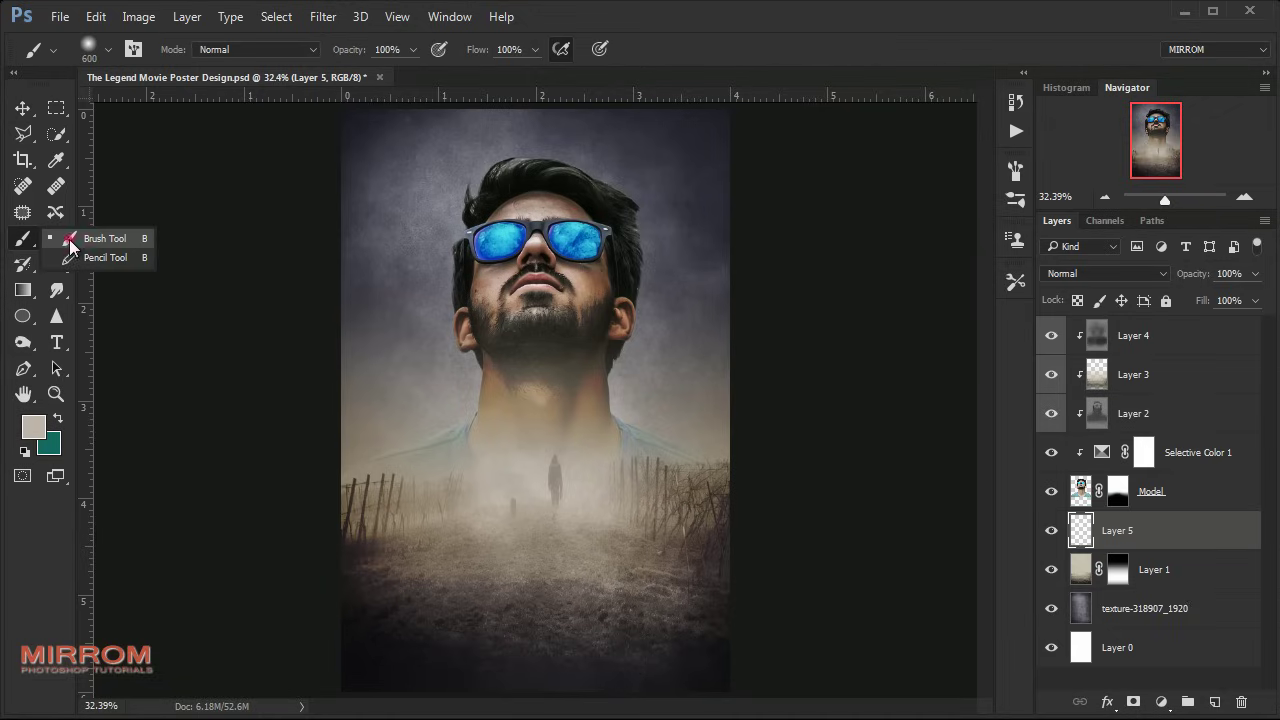
{"action": "left_click", "coordinate": [60, 240]}
{"action": "left_click", "coordinate": [108, 50]}
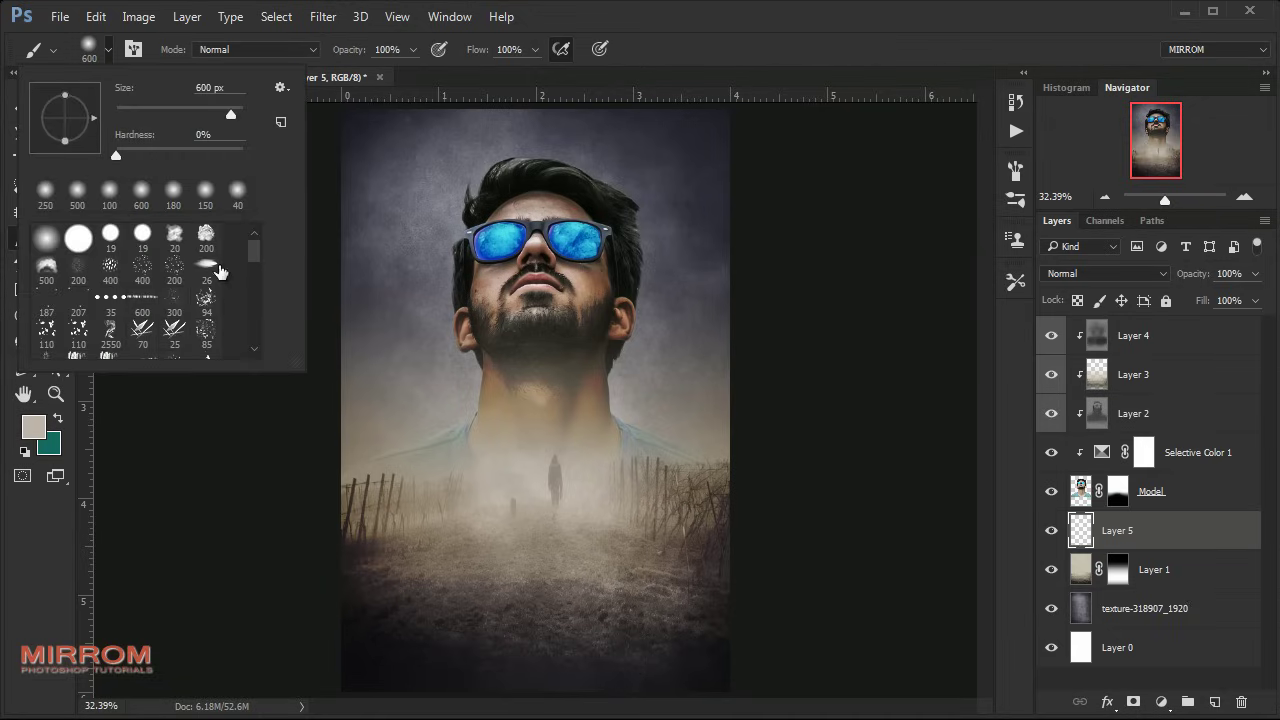
{"action": "left_click_drag", "start_coordinate": [253, 255], "coordinate": [248, 302]}
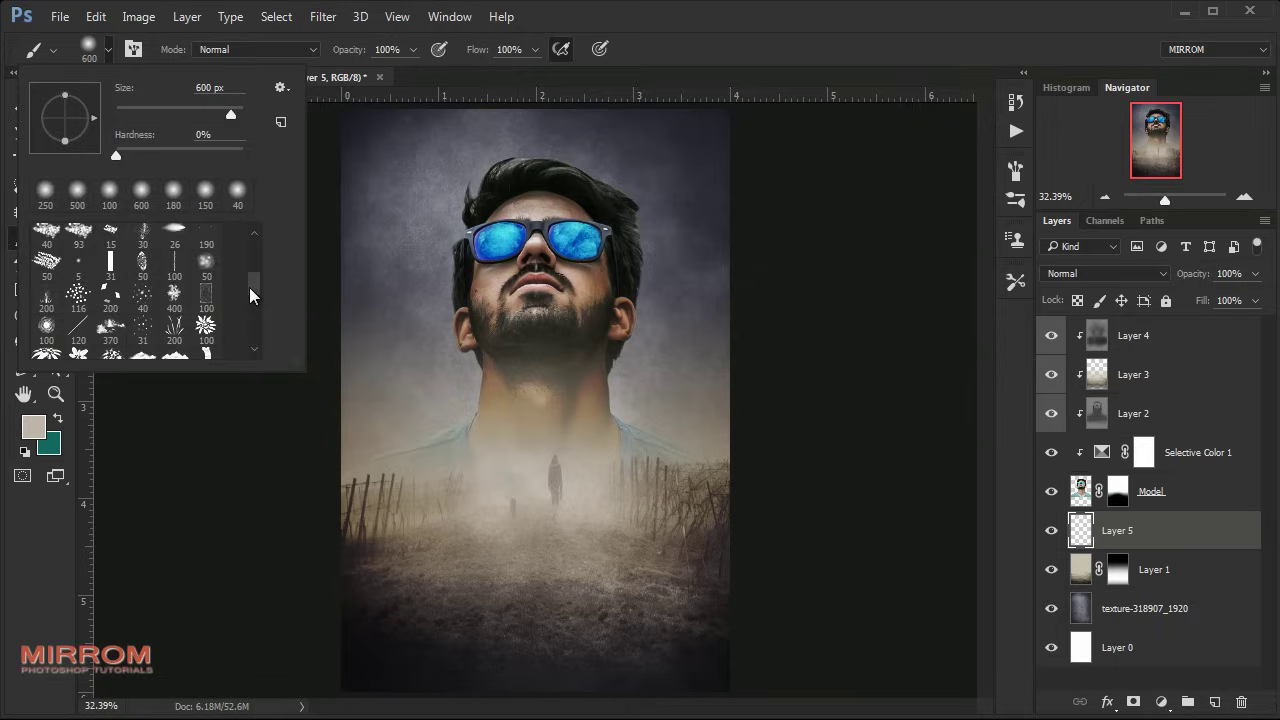
{"action": "left_click_drag", "start_coordinate": [248, 310], "coordinate": [251, 323]}
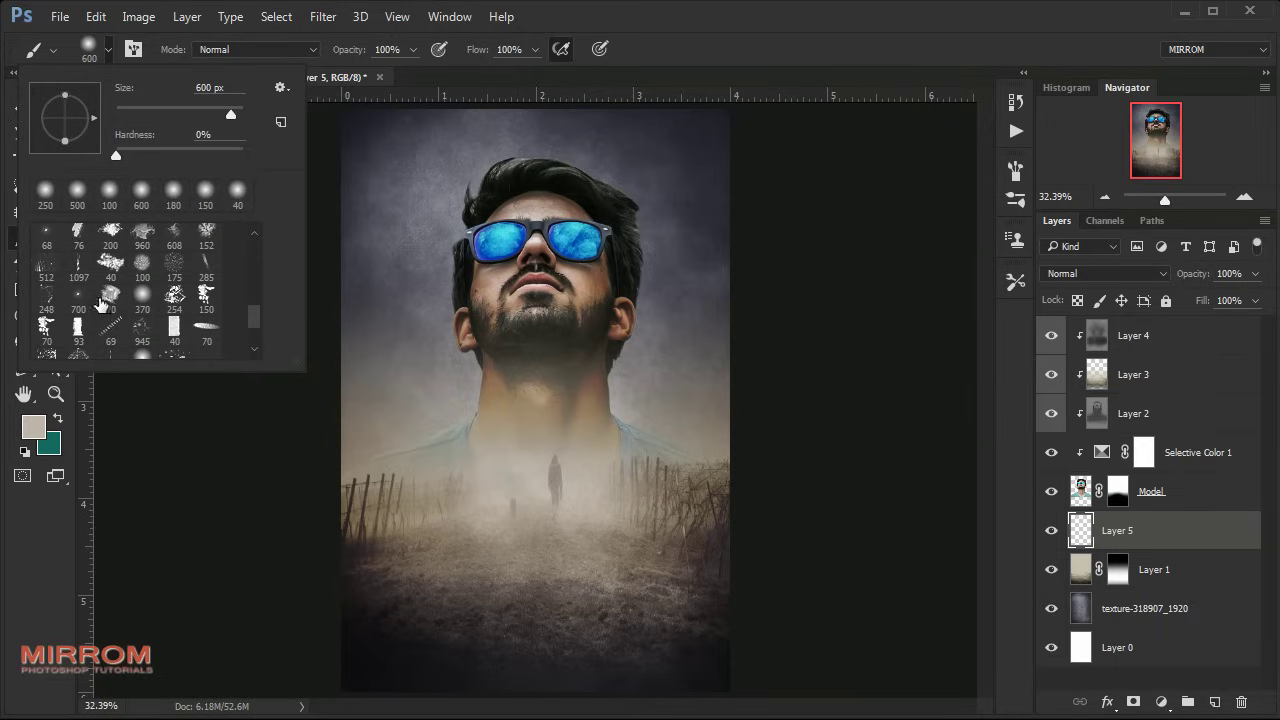
{"action": "left_click", "coordinate": [48, 270]}
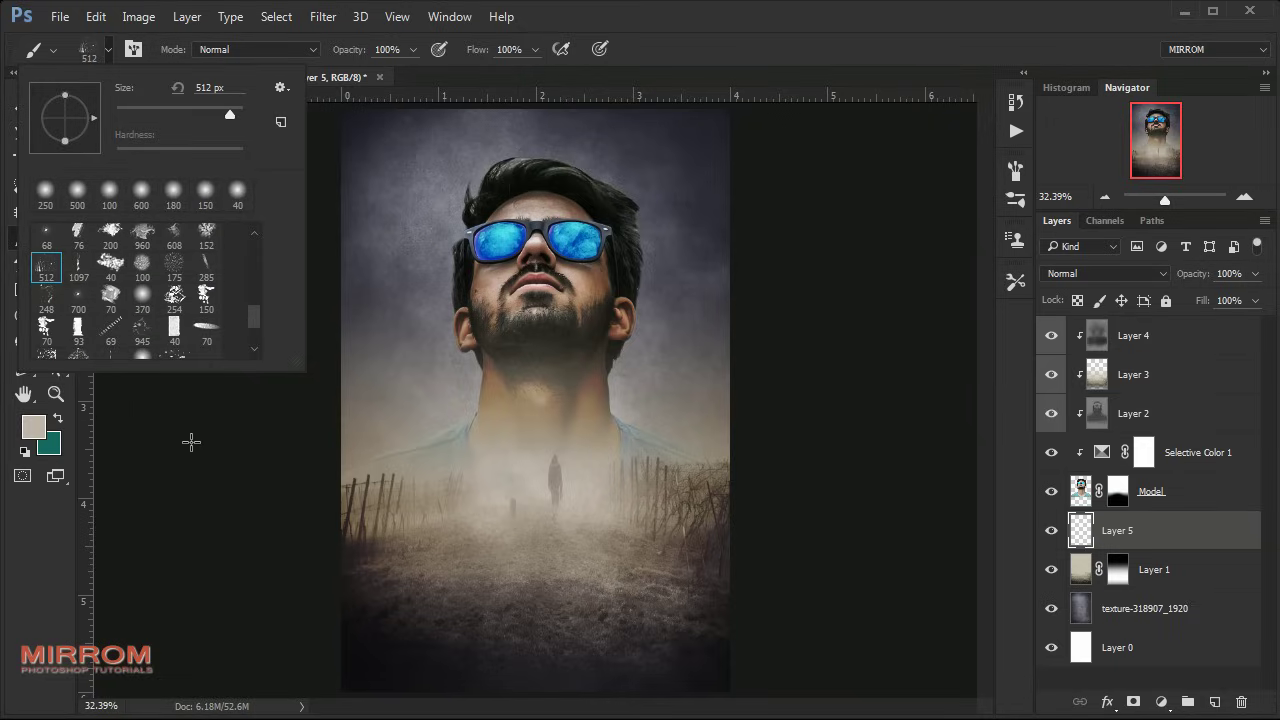
{"action": "left_click", "coordinate": [680, 40]}
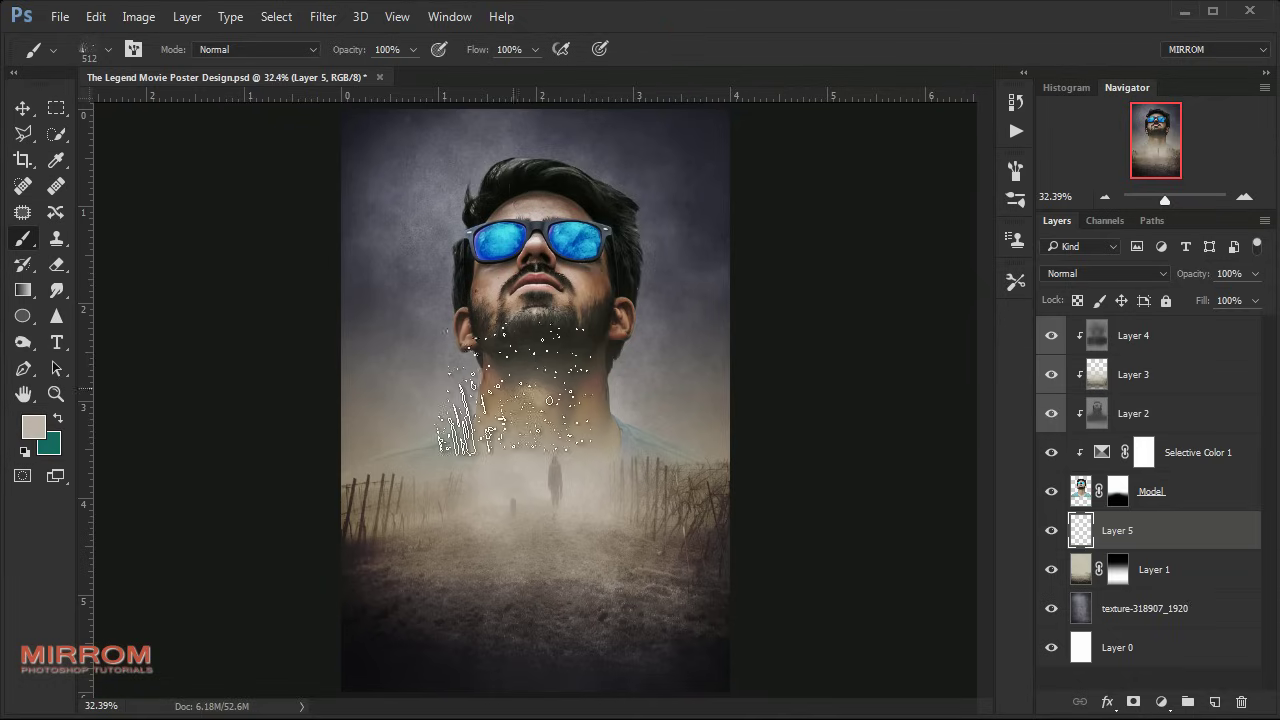
{"action": "key", "text": "bracketright"}
{"action": "key", "text": "bracketright"}
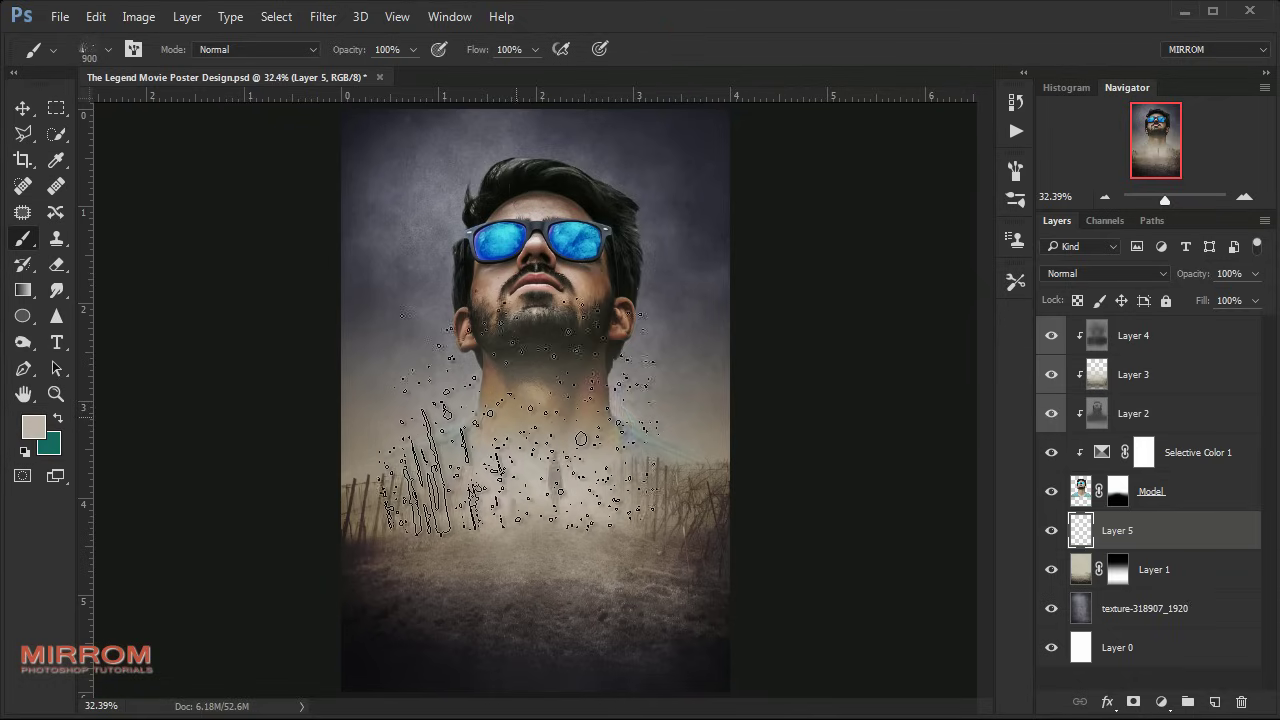
{"action": "key", "text": "bracketright"}
{"action": "key", "text": "bracketright"}
{"action": "key", "text": "bracketright"}
- Sample a dark brown from the field and stamp splatters over the neck and chest, shifting them into place
{"action": "left_click", "coordinate": [462, 553], "text": "alt"}
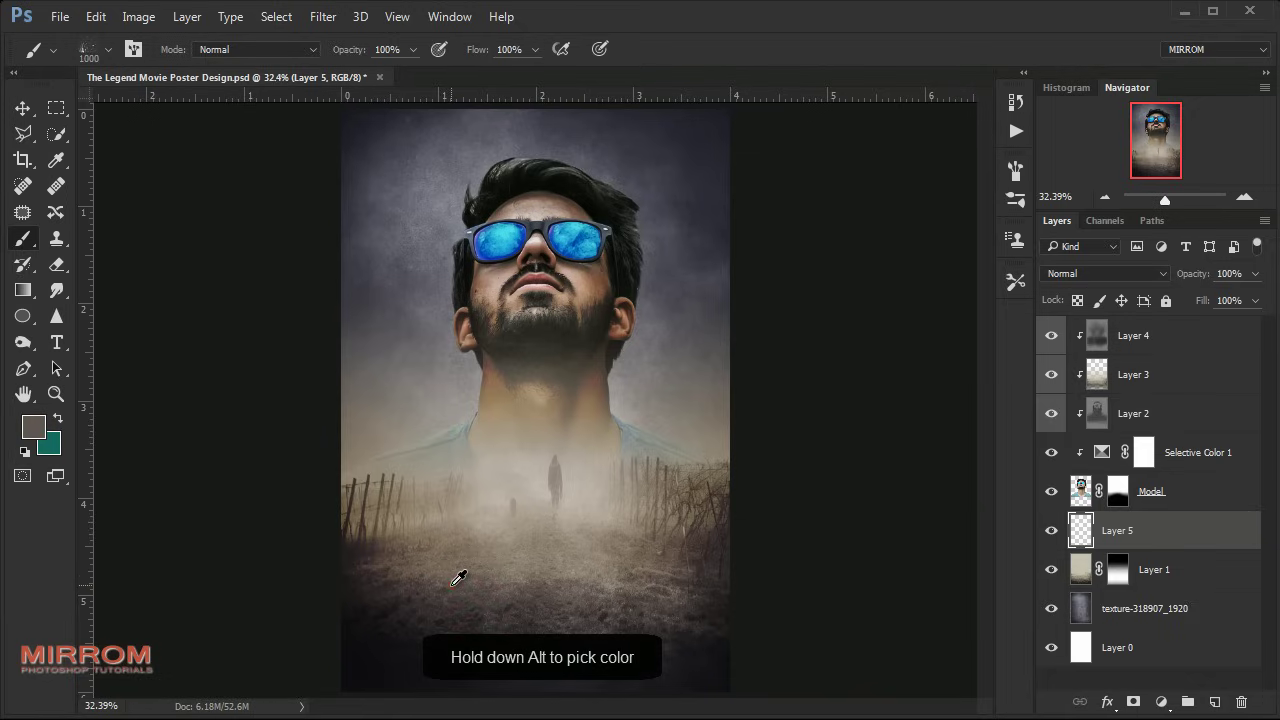
{"action": "left_click", "coordinate": [458, 582], "text": "alt"}
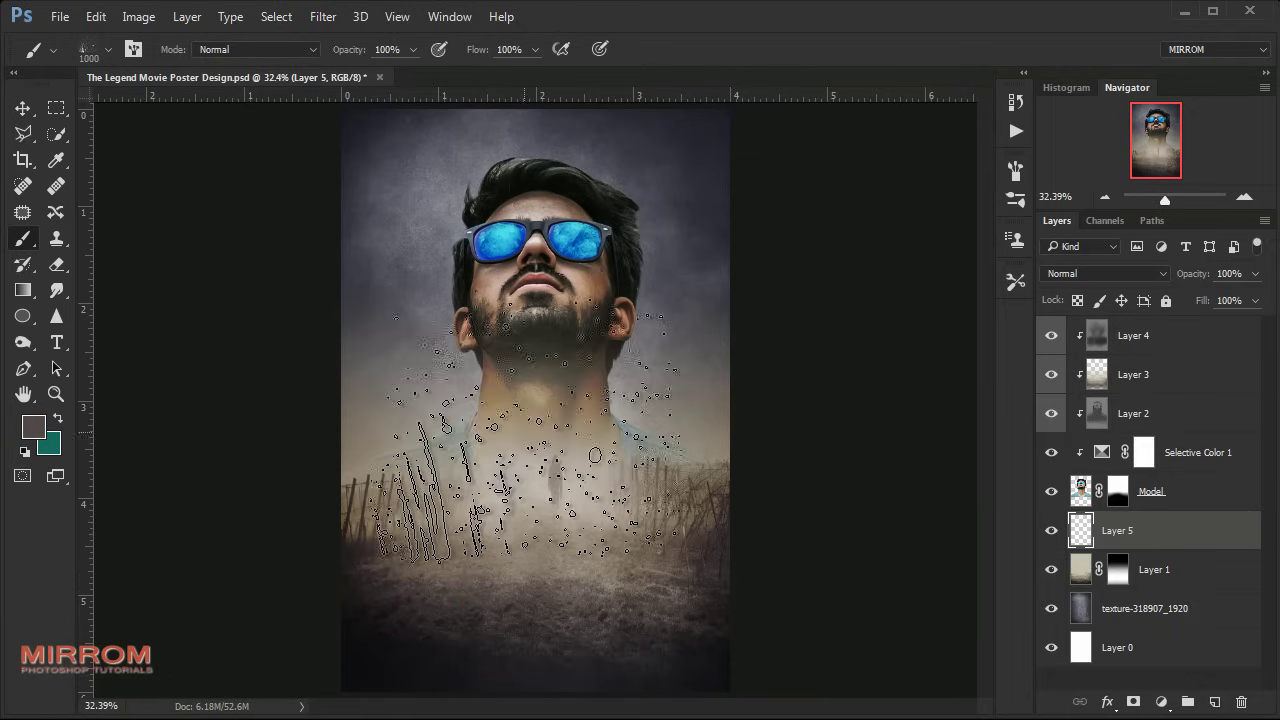
{"action": "left_click", "coordinate": [514, 414]}
{"action": "key", "text": "v"}
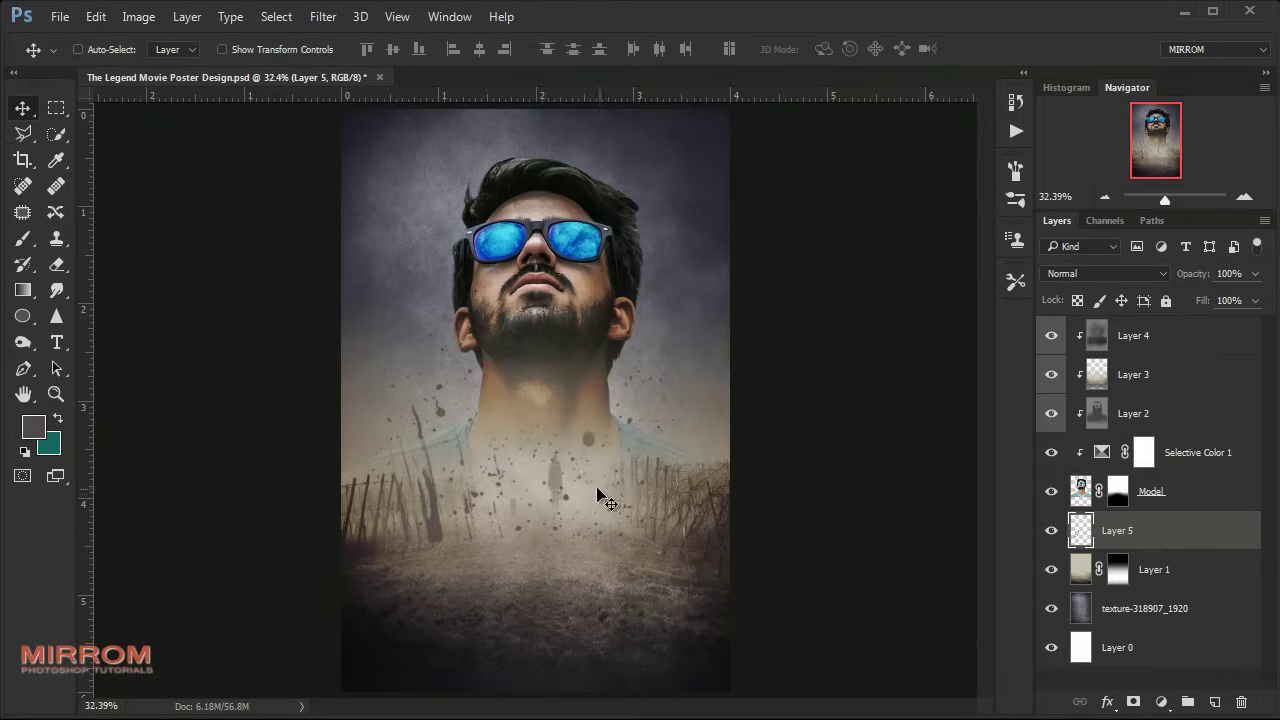
{"action": "left_click_drag", "start_coordinate": [603, 497], "coordinate": [576, 443]}
{"action": "key", "text": "ctrl+t"}
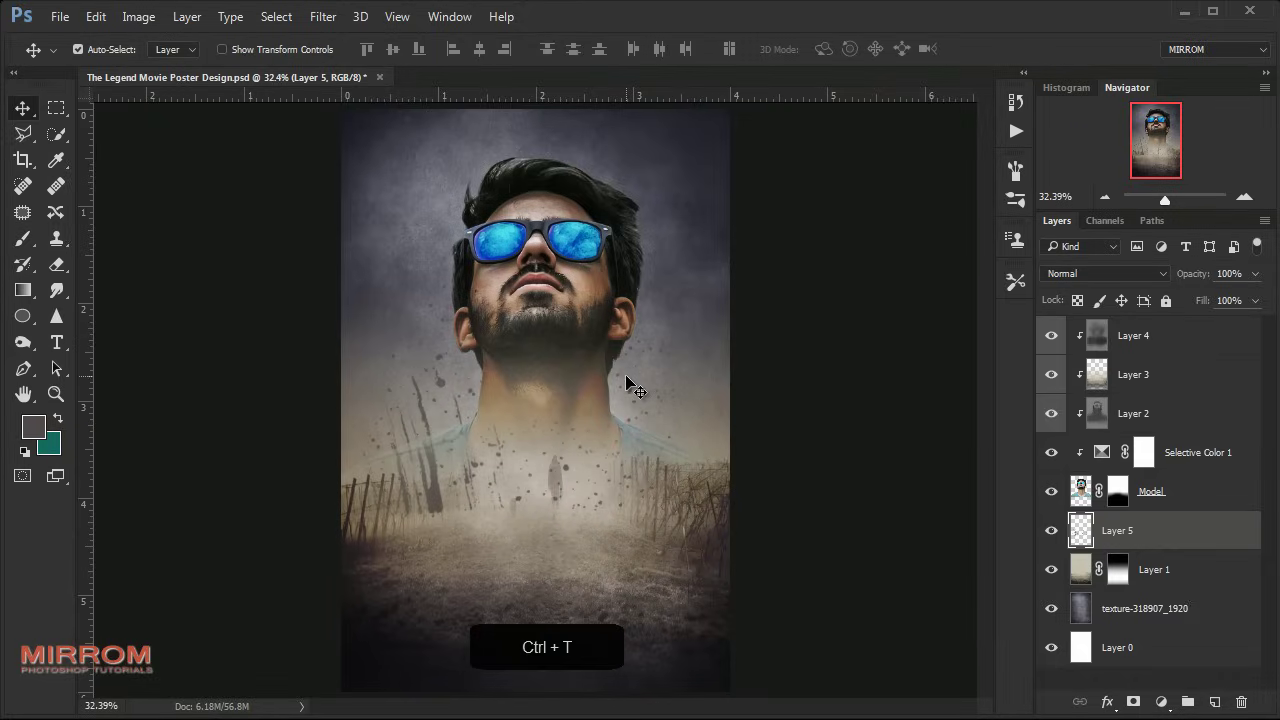
- Stretch the splatter layer taller and wider toward the top, left and right
{"action": "left_click_drag", "start_coordinate": [518, 251], "coordinate": [543, 207]}
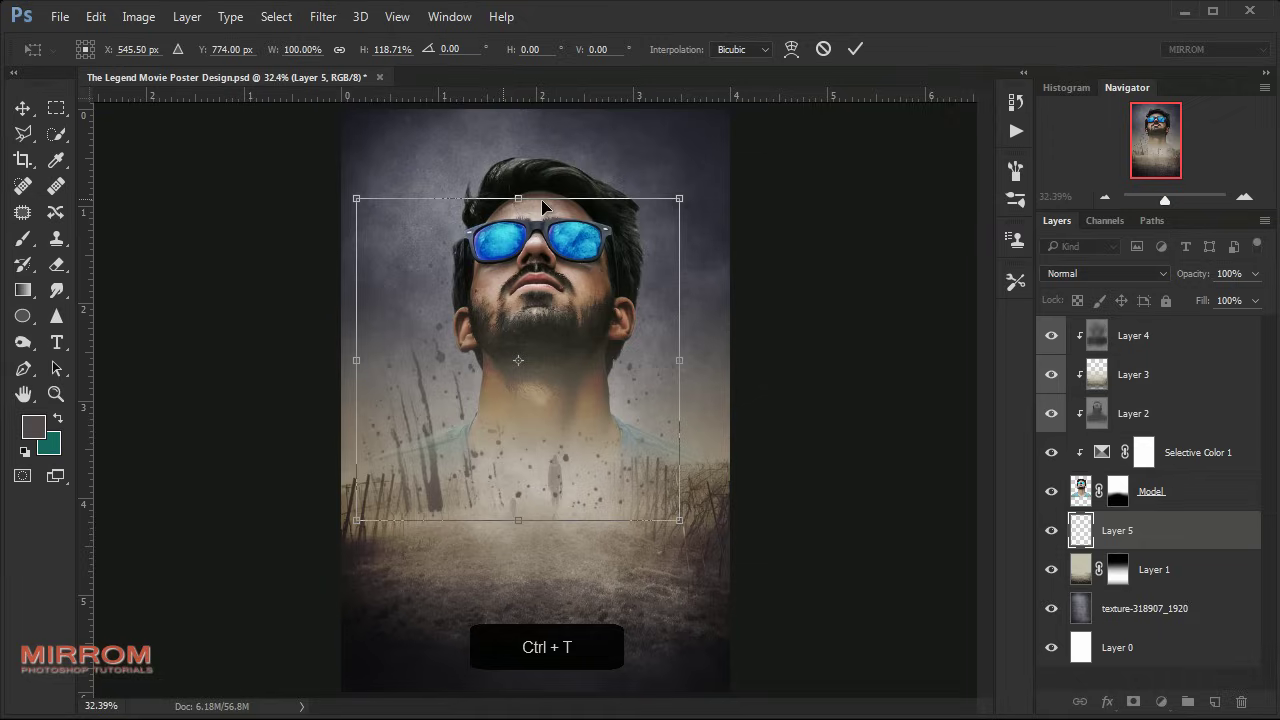
{"action": "left_click_drag", "start_coordinate": [680, 198], "coordinate": [712, 166]}
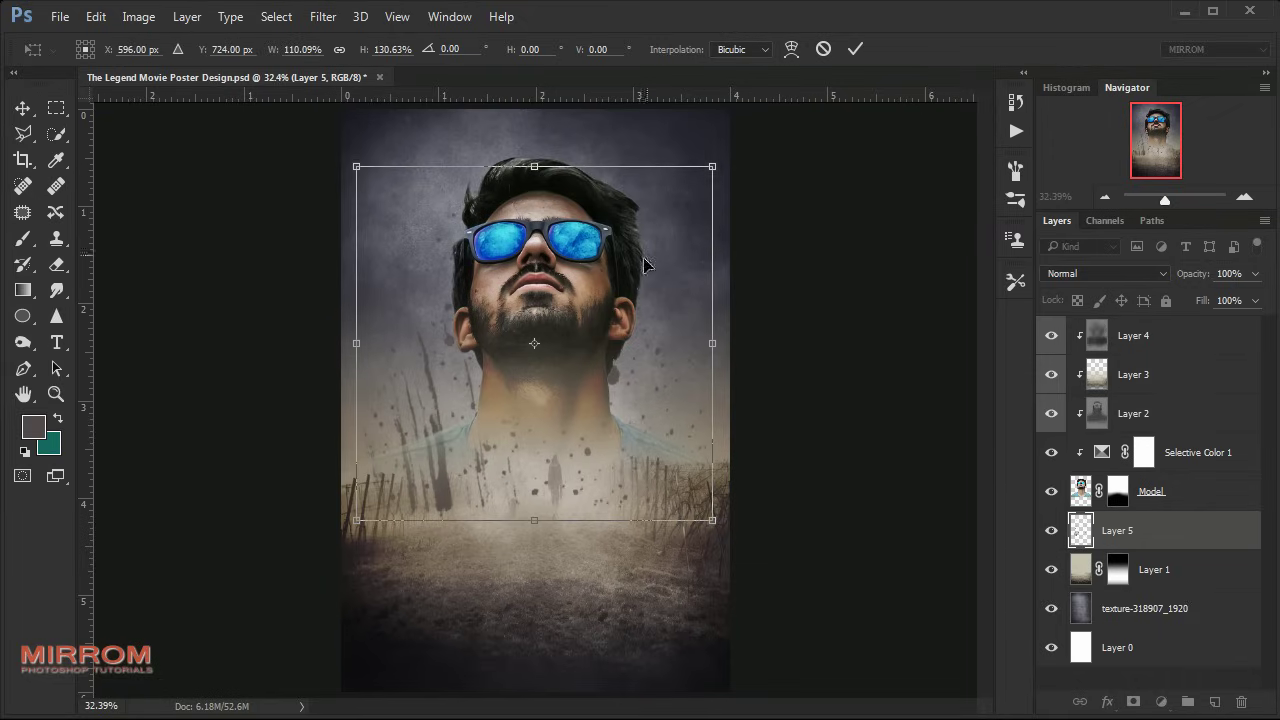
{"action": "left_click_drag", "start_coordinate": [350, 170], "coordinate": [343, 150]}
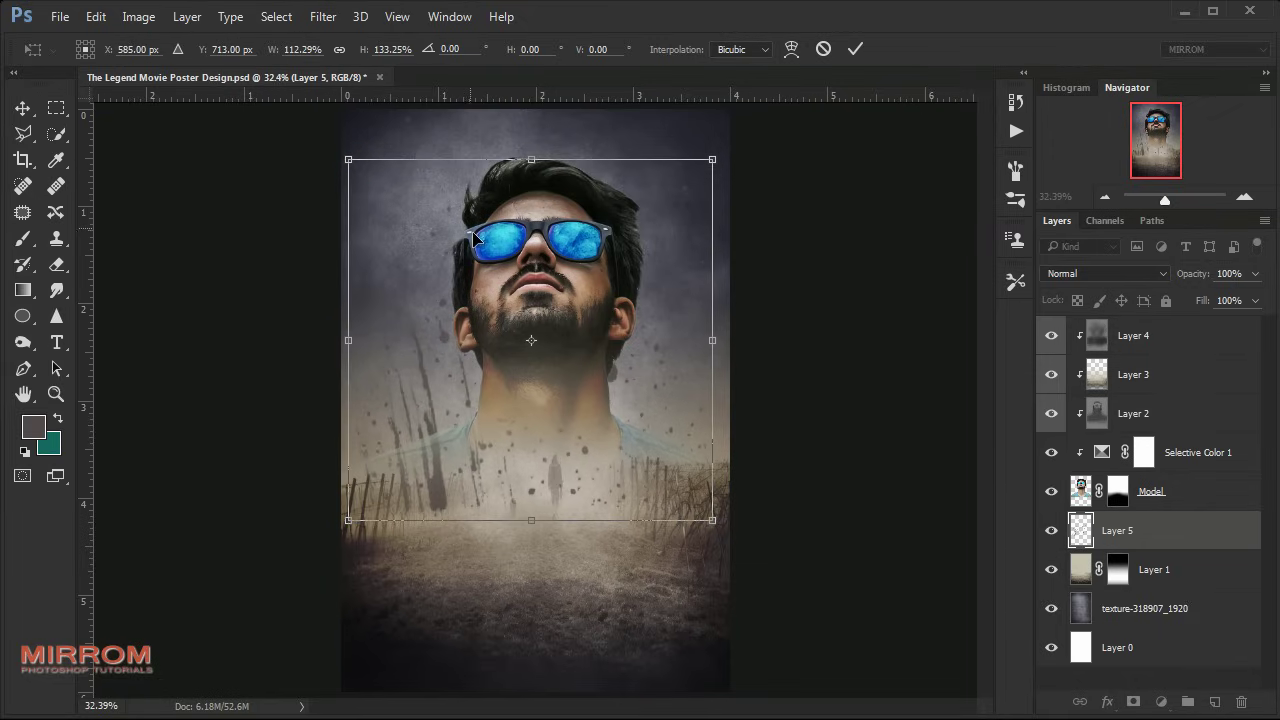
{"action": "key", "text": "Return"}
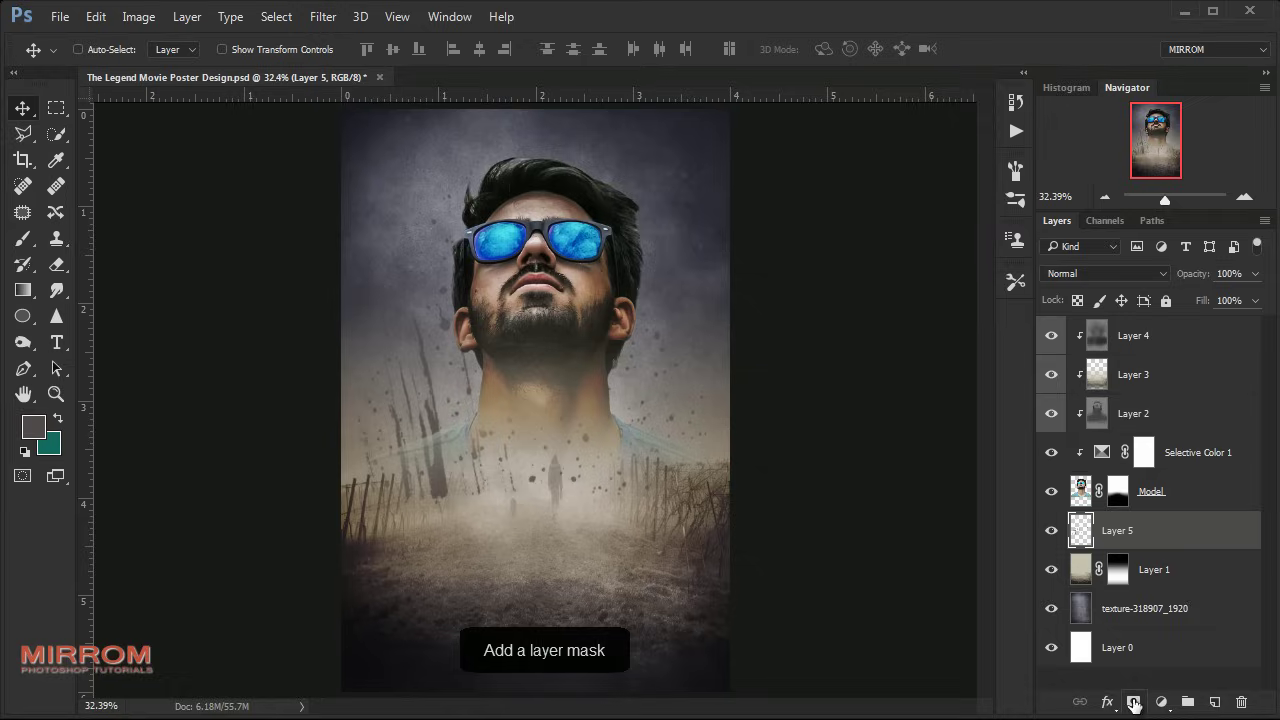
- Add a layer mask to the splatter layer with an upward gradient fading its lower part
{"action": "left_click", "coordinate": [1133, 704]}
{"action": "left_click", "coordinate": [24, 291]}
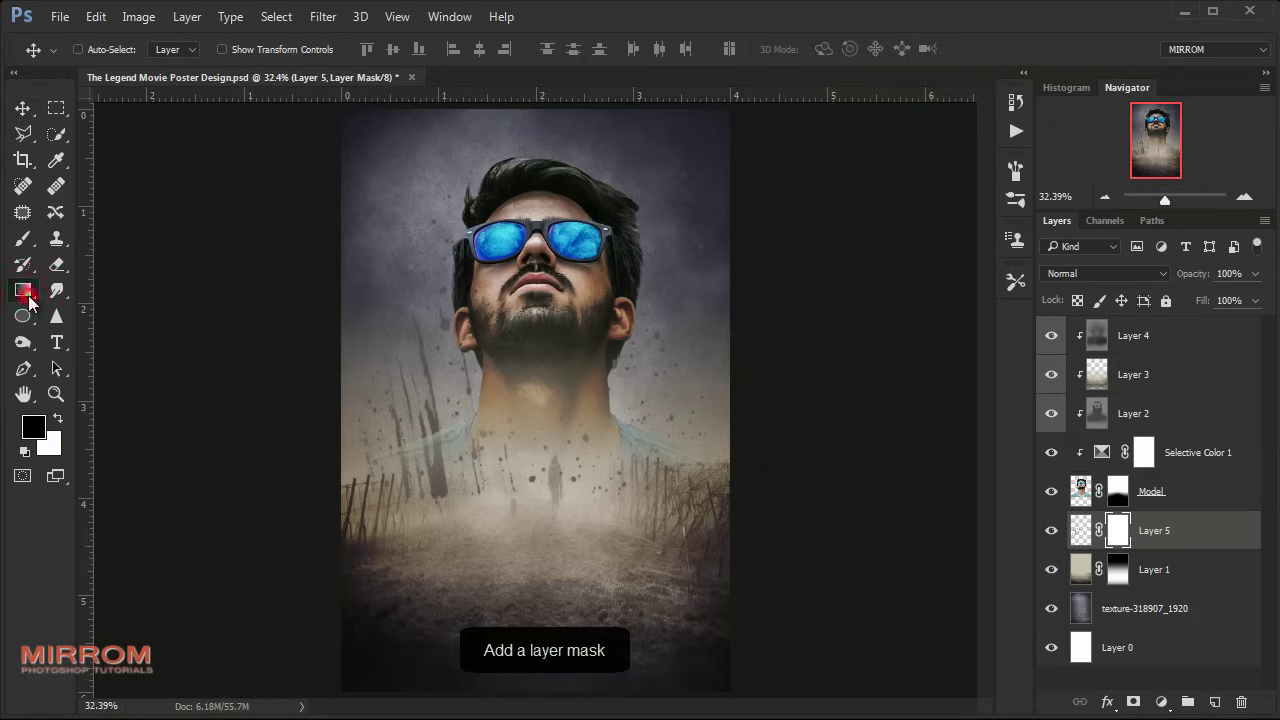
{"action": "left_click", "coordinate": [106, 289]}
{"action": "mouse_move", "coordinate": [487, 553]}
{"action": "left_mouse_down"}
{"action": "mouse_move", "coordinate": [487, 475]}
{"action": "mouse_move", "coordinate": [526, 495]}
{"action": "left_mouse_up"}
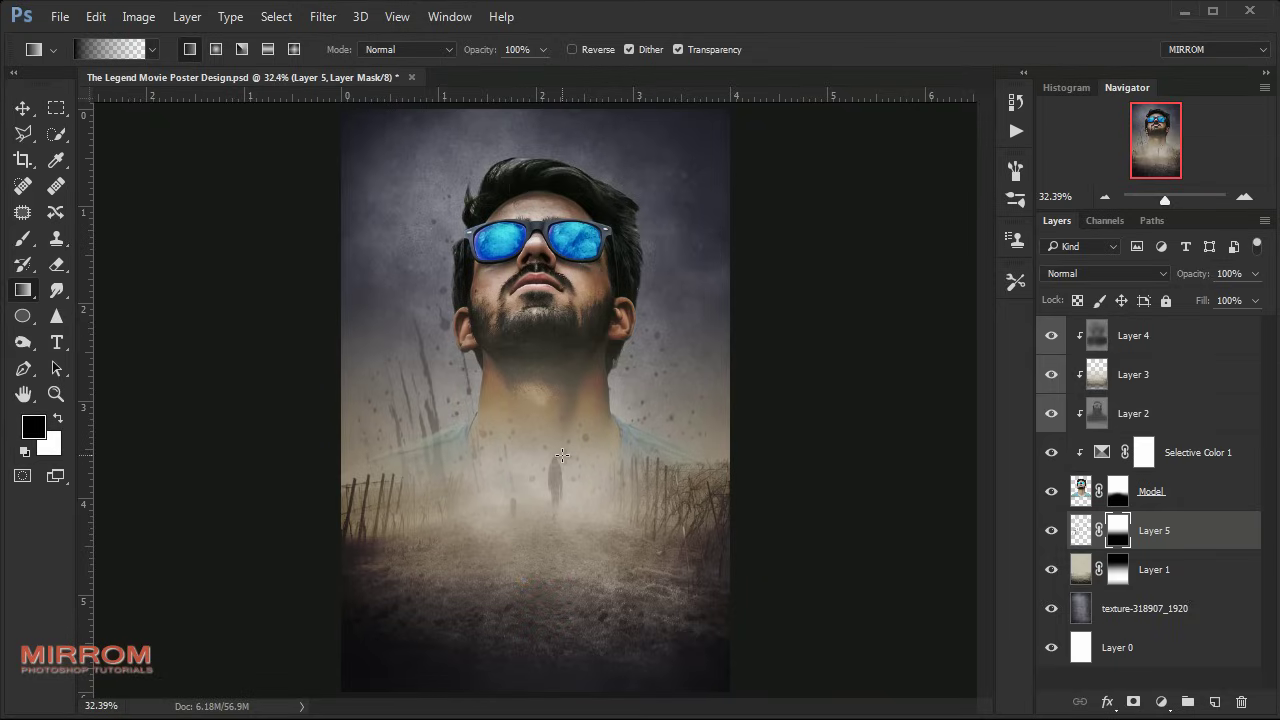
{"action": "key", "text": "v"}
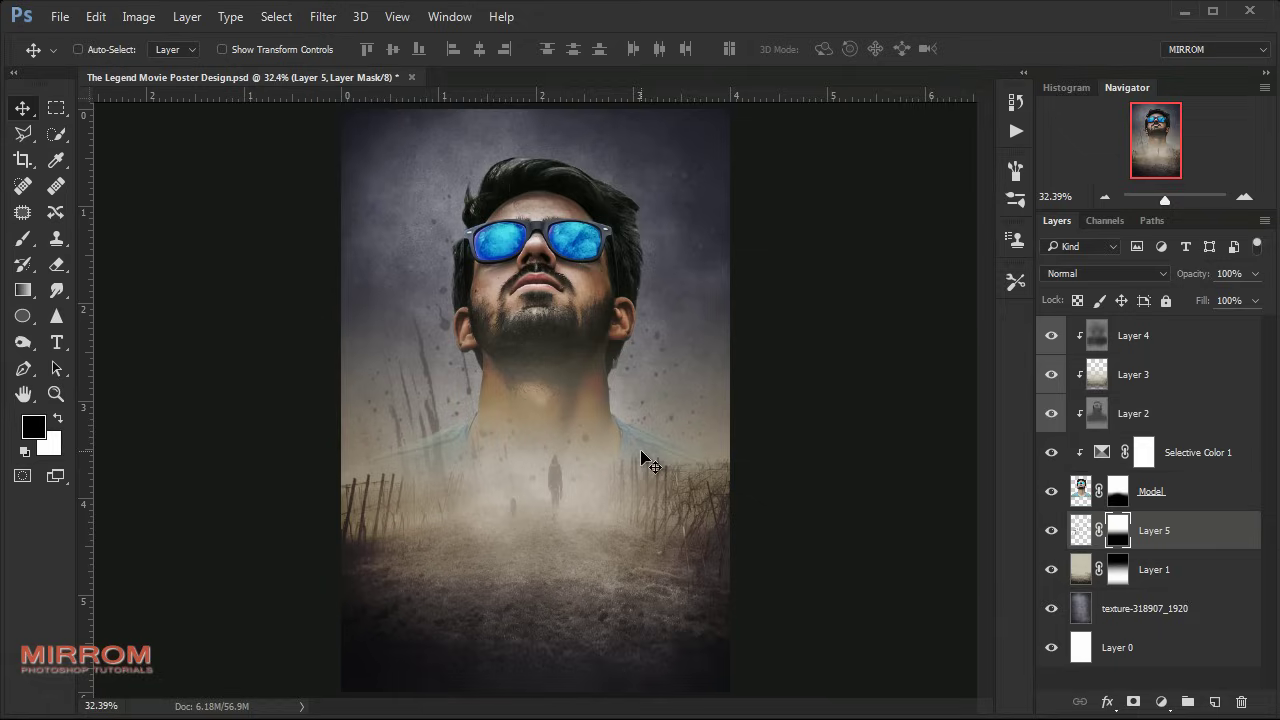
- Add a gradient fill layer starting from a yellow-to-transparent preset
{"action": "left_click", "coordinate": [1161, 702]}
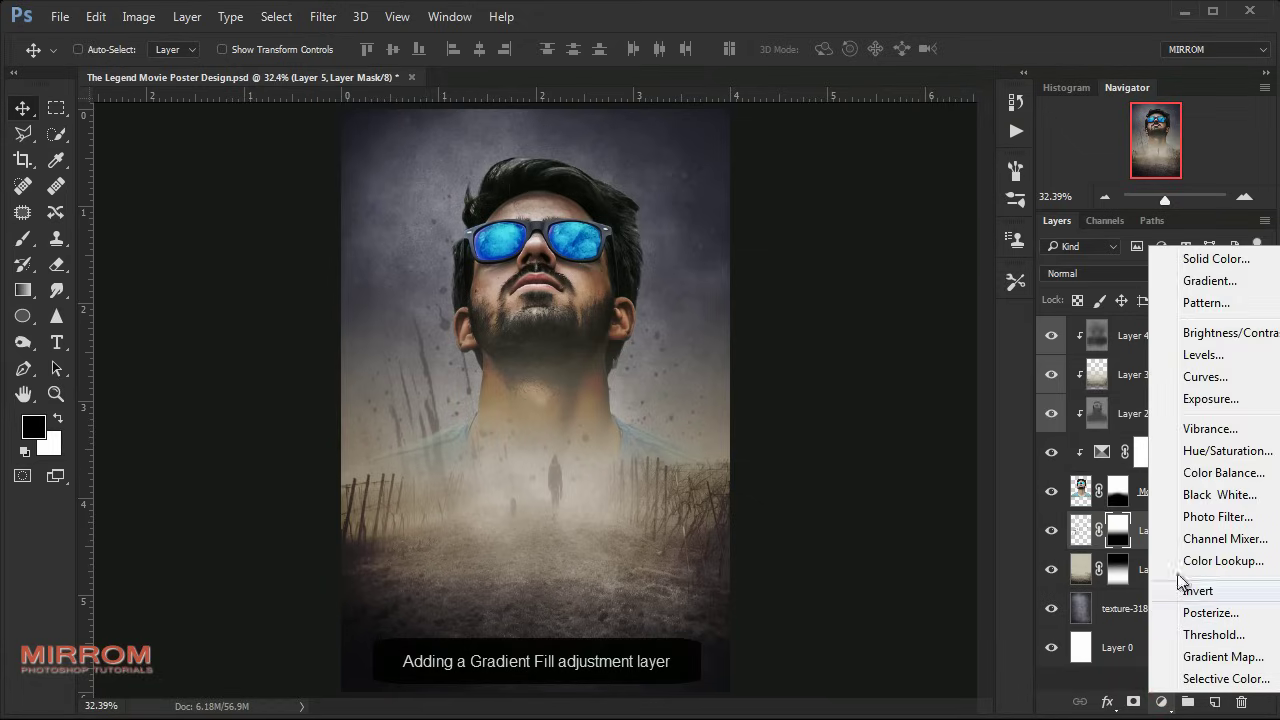
{"action": "left_click", "coordinate": [1210, 282]}
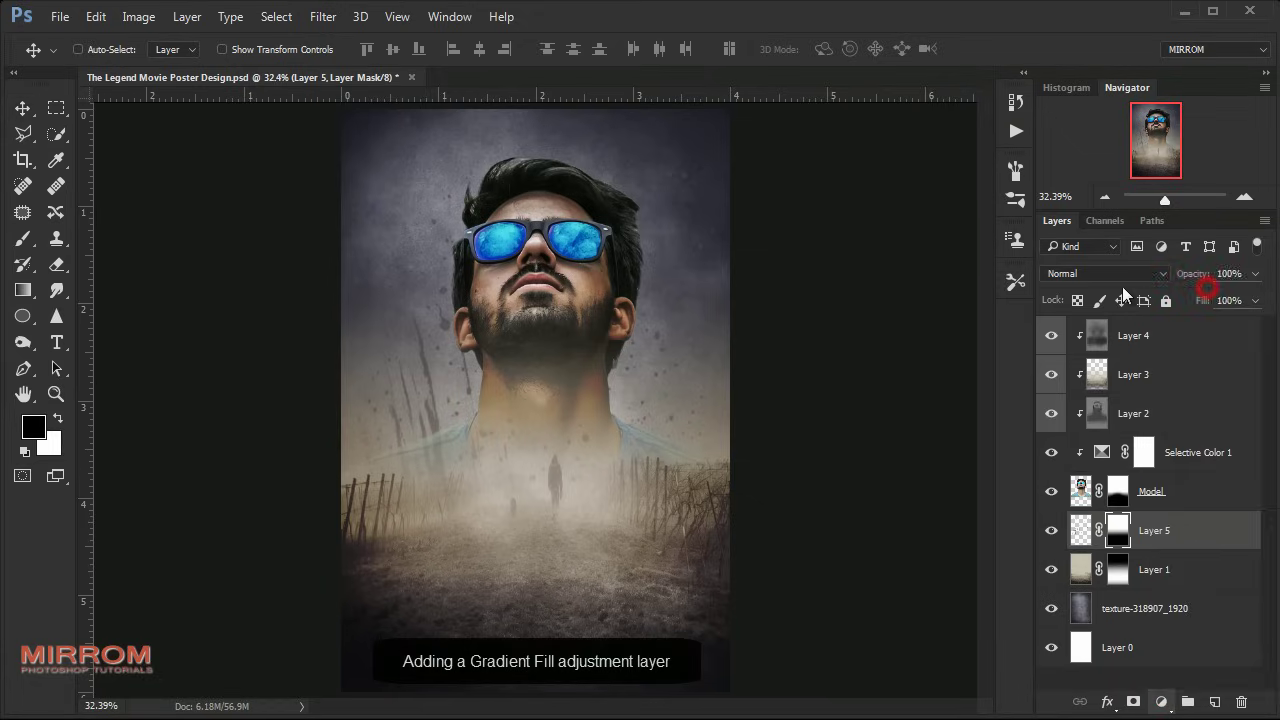
{"action": "left_click_drag", "start_coordinate": [920, 230], "coordinate": [881, 222]}
{"action": "left_click", "coordinate": [915, 260]}
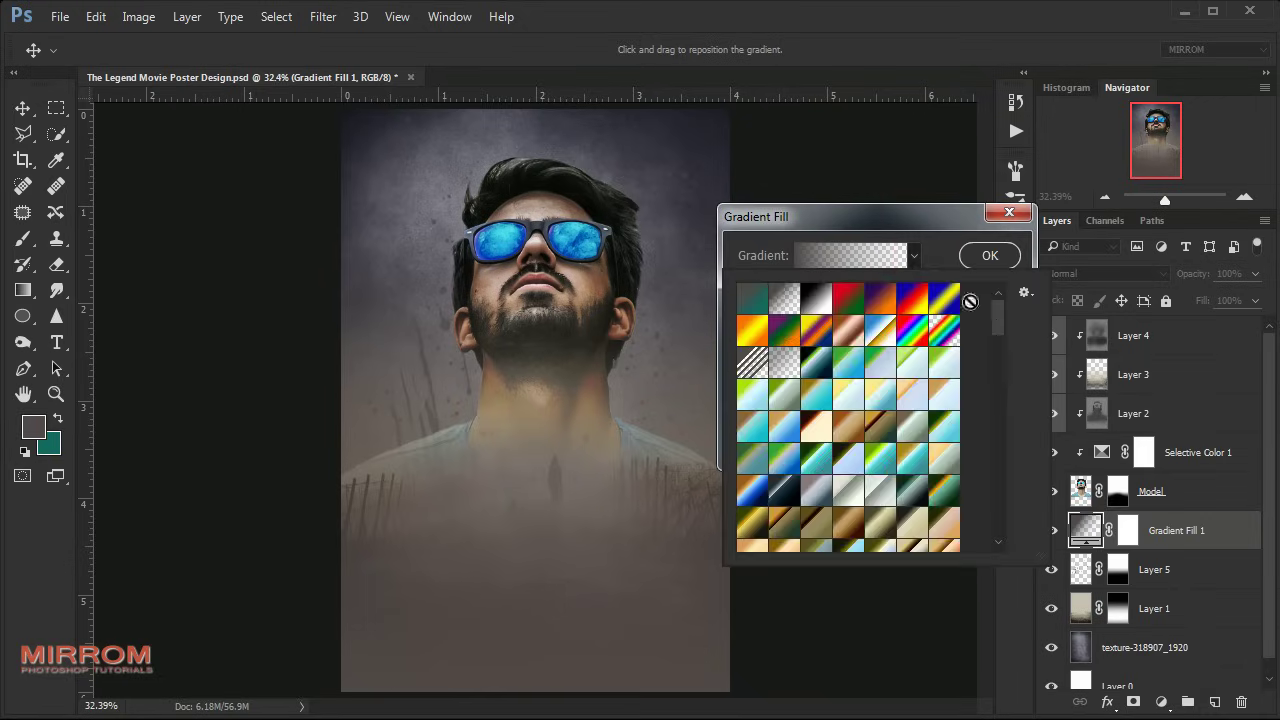
{"action": "left_click_drag", "start_coordinate": [997, 300], "coordinate": [996, 548]}
{"action": "left_click", "coordinate": [892, 541]}
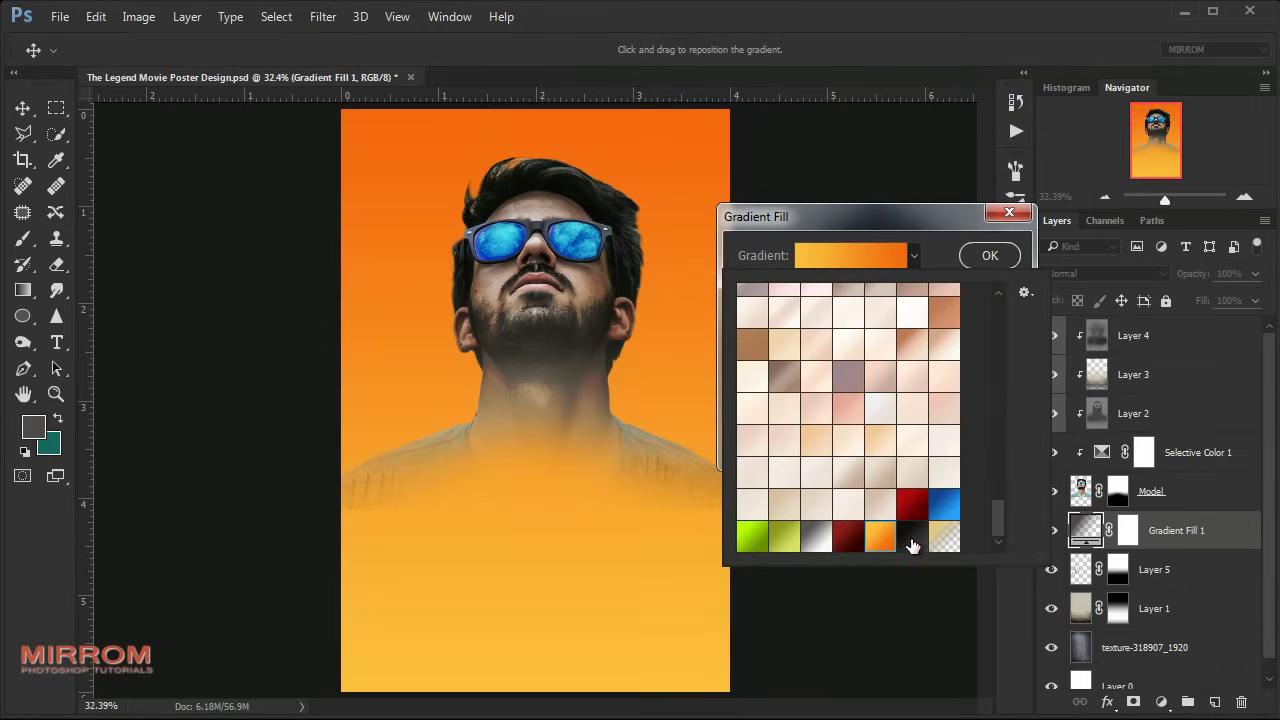
{"action": "left_click", "coordinate": [944, 540]}
{"action": "left_click", "coordinate": [947, 252]}
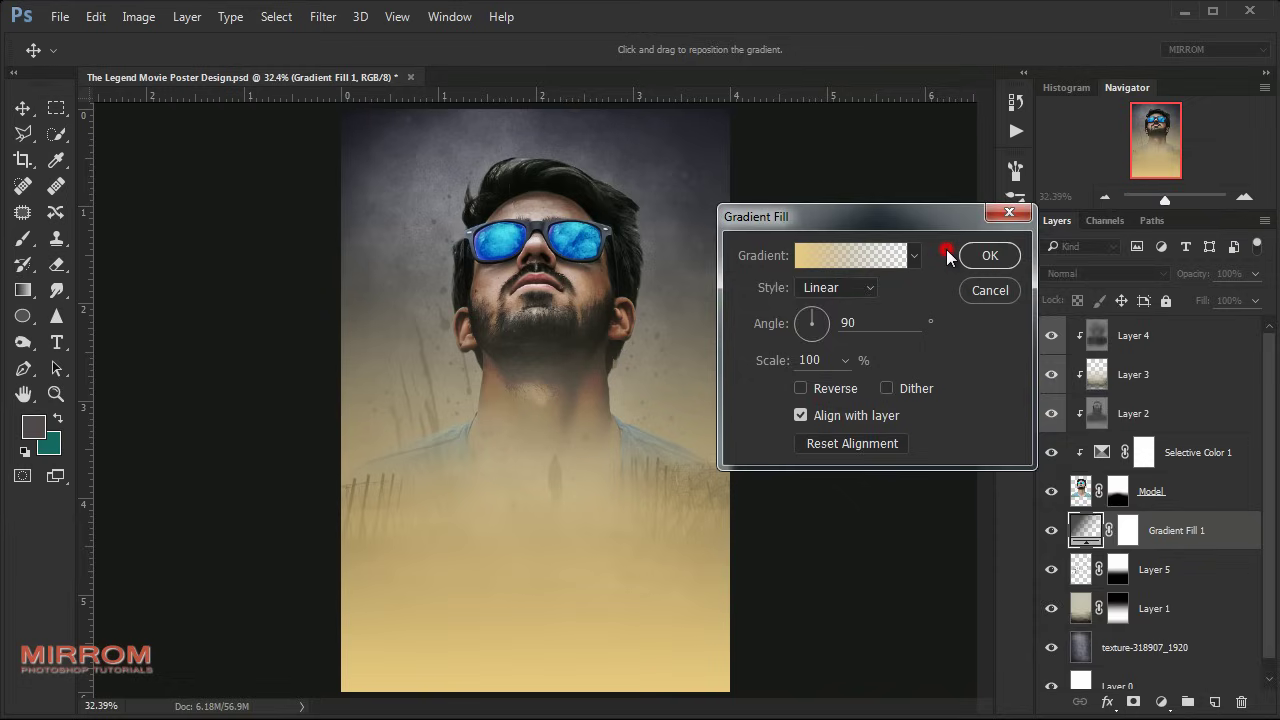
- Edit the gradient's colour stops into a tan-to-transparent gradient
{"action": "left_click", "coordinate": [854, 263]}
{"action": "left_click", "coordinate": [747, 476]}
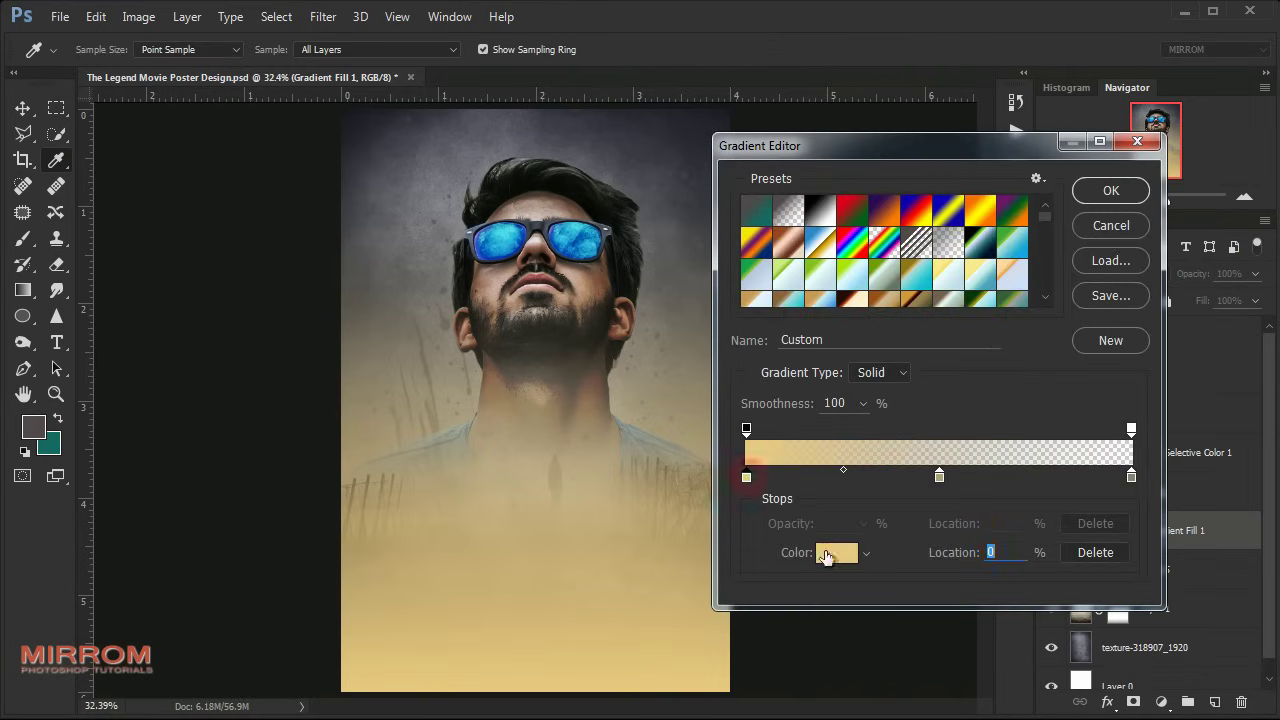
{"action": "left_click", "coordinate": [836, 552]}
{"action": "left_click_drag", "start_coordinate": [1072, 566], "coordinate": [1022, 566]}
{"action": "left_click", "coordinate": [1105, 262]}
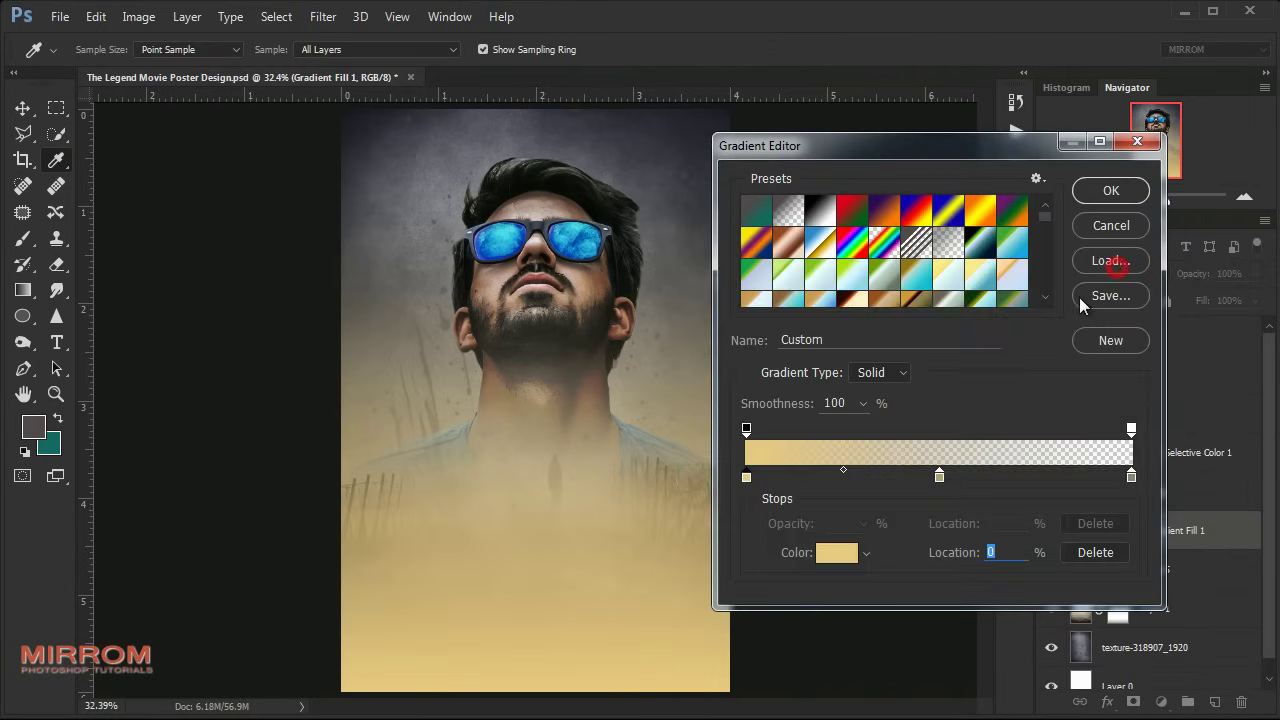
{"action": "left_click", "coordinate": [939, 477]}
{"action": "left_click", "coordinate": [838, 553]}
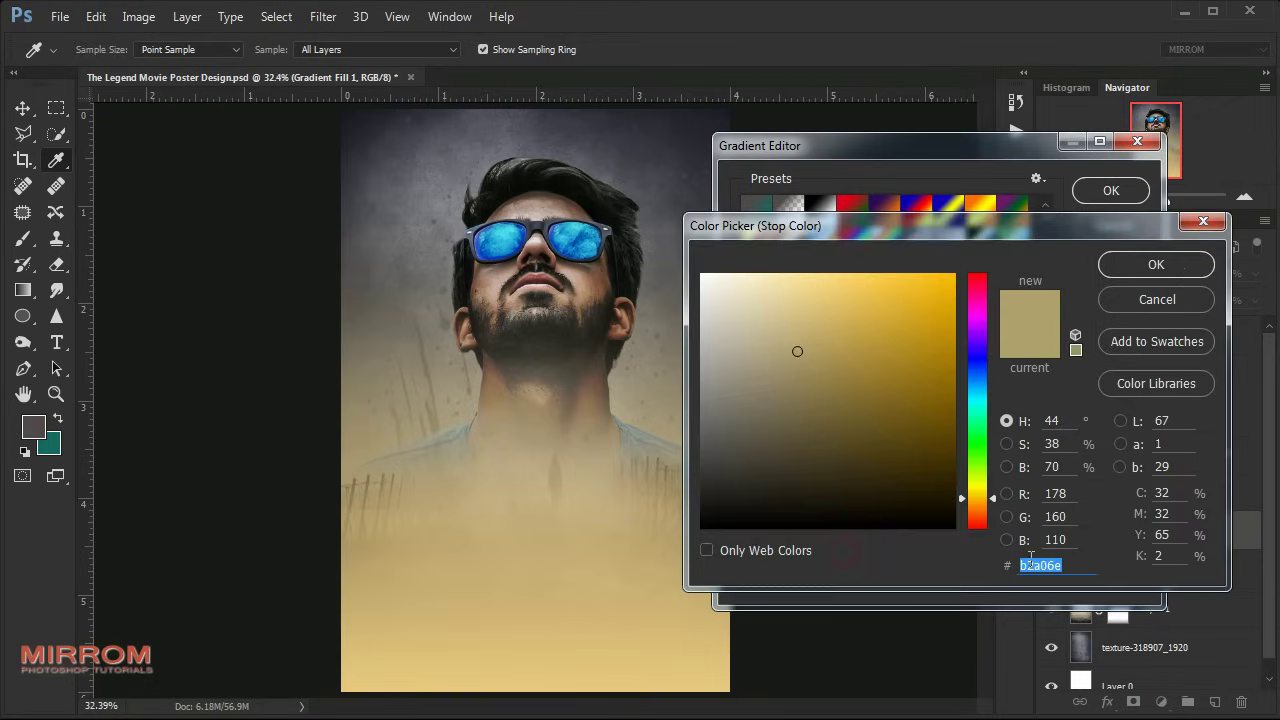
{"action": "left_click", "coordinate": [1132, 276]}
{"action": "left_click", "coordinate": [1131, 477]}
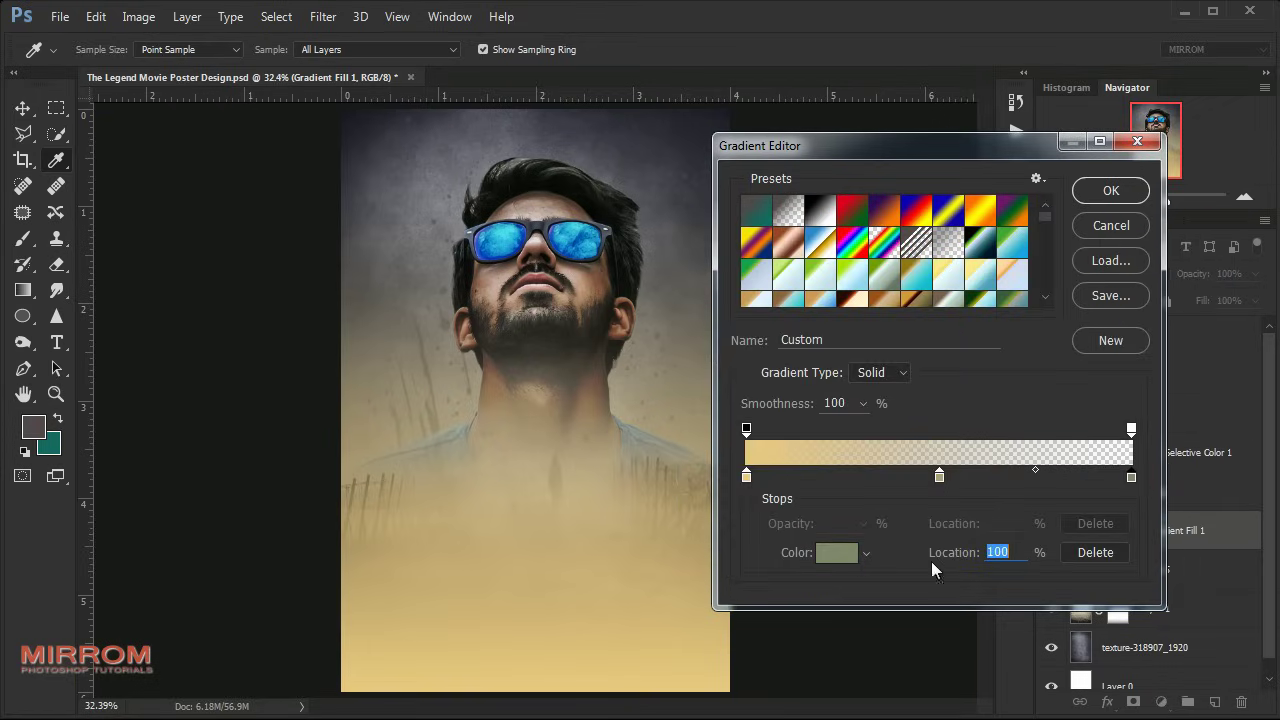
{"action": "left_click", "coordinate": [837, 553]}
{"action": "left_click", "coordinate": [1128, 270]}
{"action": "left_click", "coordinate": [1131, 429]}
{"action": "left_click", "coordinate": [1110, 190]}
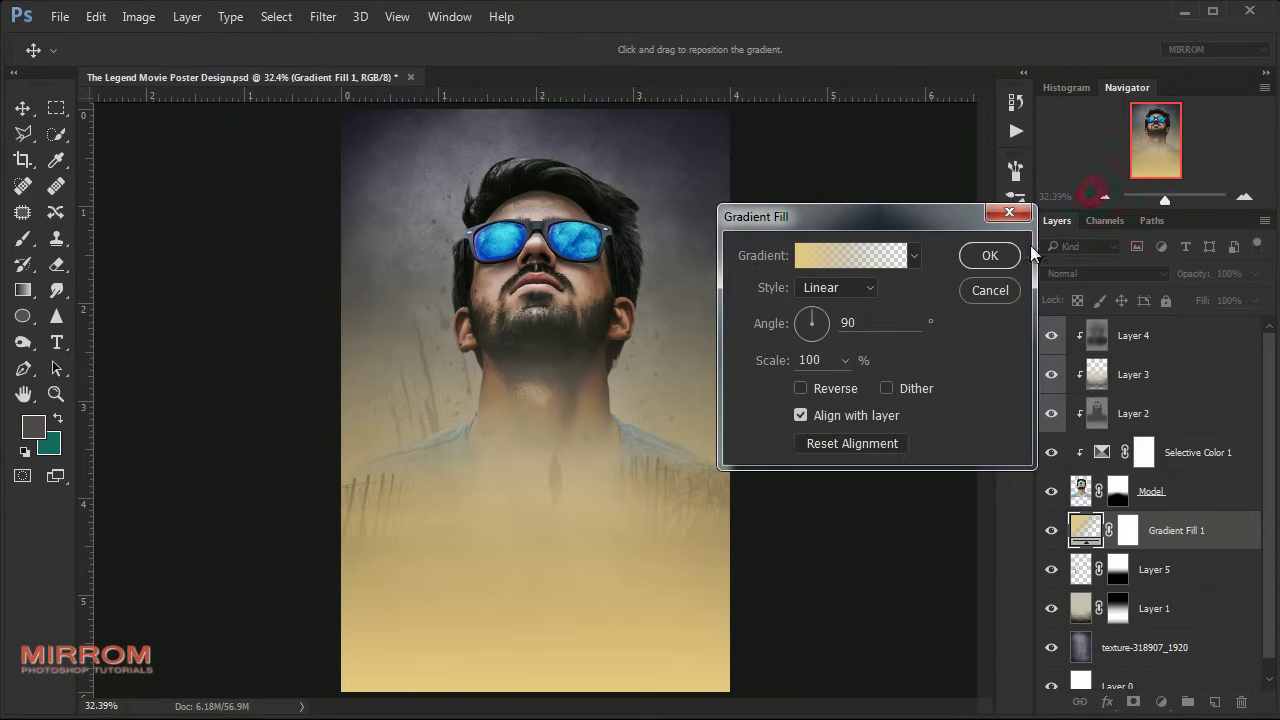
- Make the gradient radial at 87% scale, glowing up behind the man's head
{"action": "left_click", "coordinate": [840, 288]}
{"action": "left_click", "coordinate": [825, 352]}
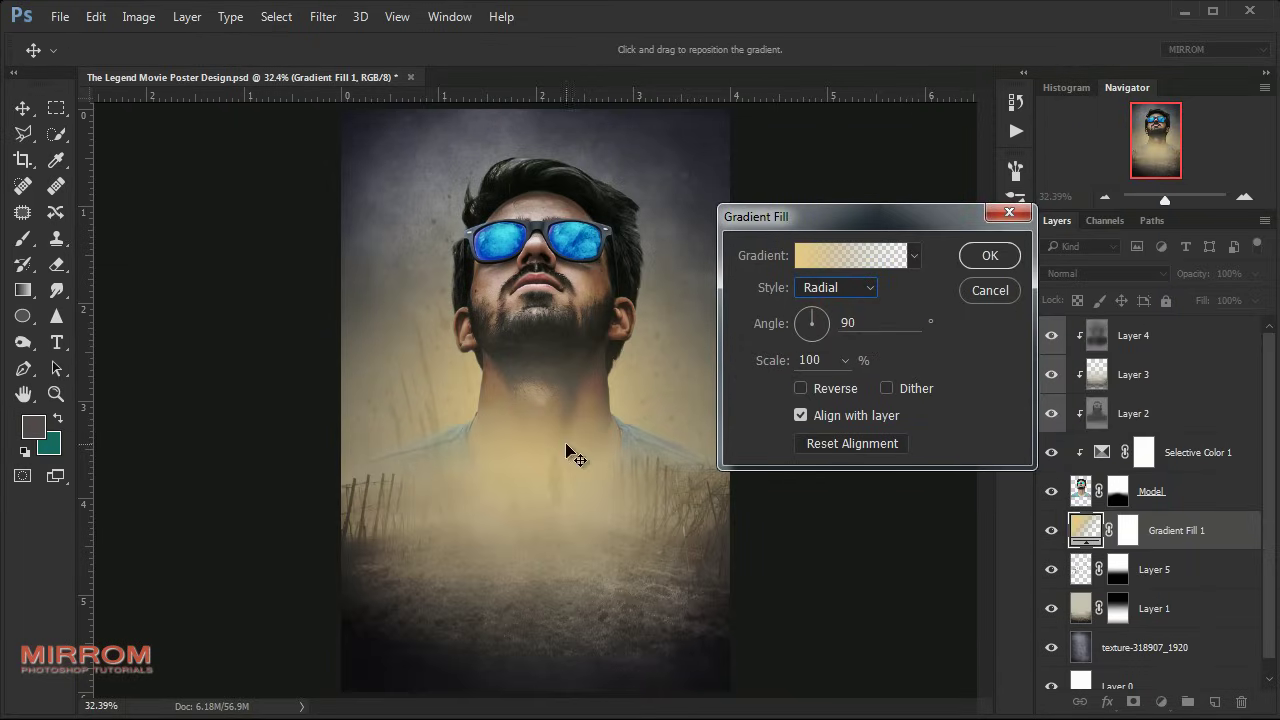
{"action": "left_click_drag", "start_coordinate": [776, 366], "coordinate": [762, 367]}
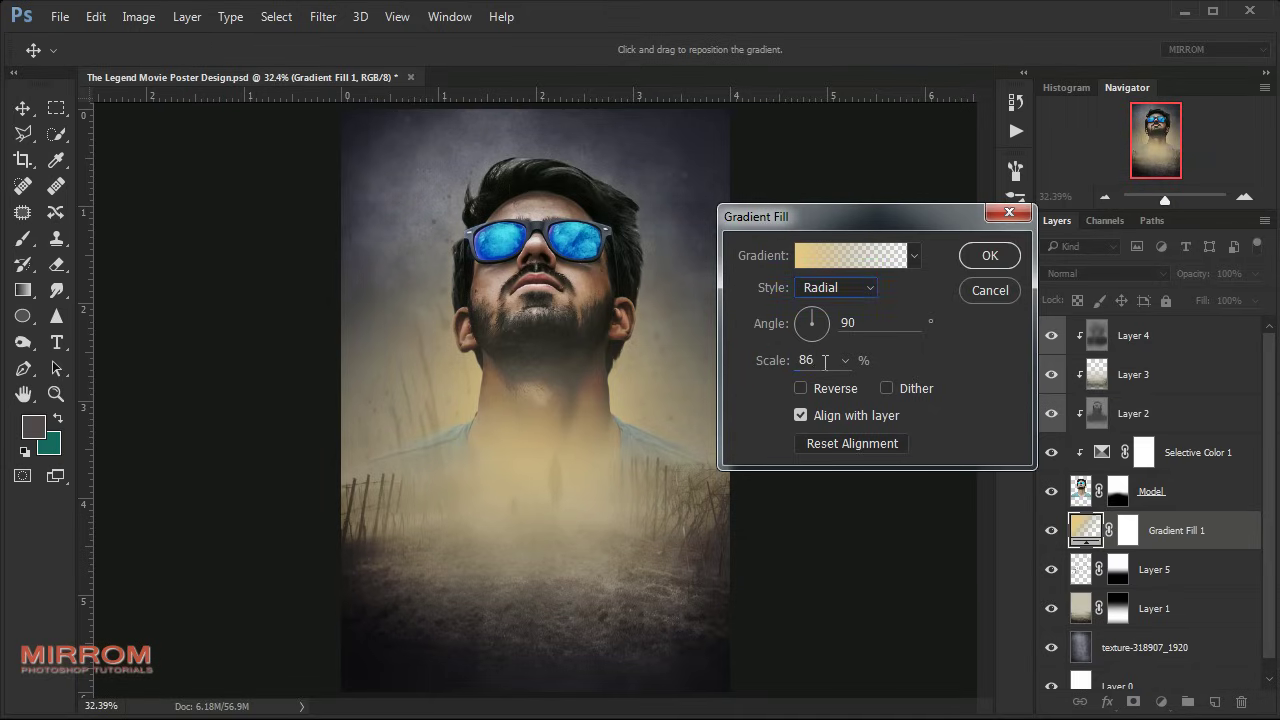
{"action": "key", "text": "Up"}
{"action": "left_click_drag", "start_coordinate": [571, 423], "coordinate": [578, 312]}
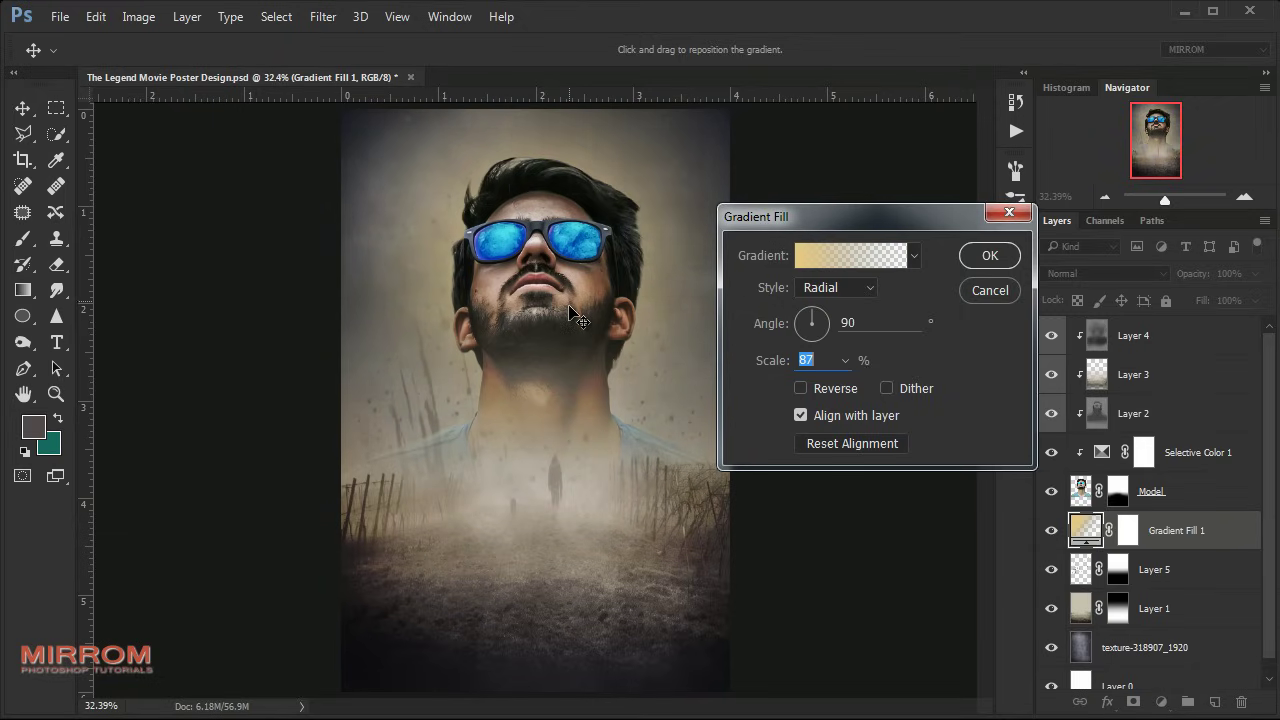
{"action": "left_click", "coordinate": [976, 261]}
{"action": "left_click", "coordinate": [1163, 274]}
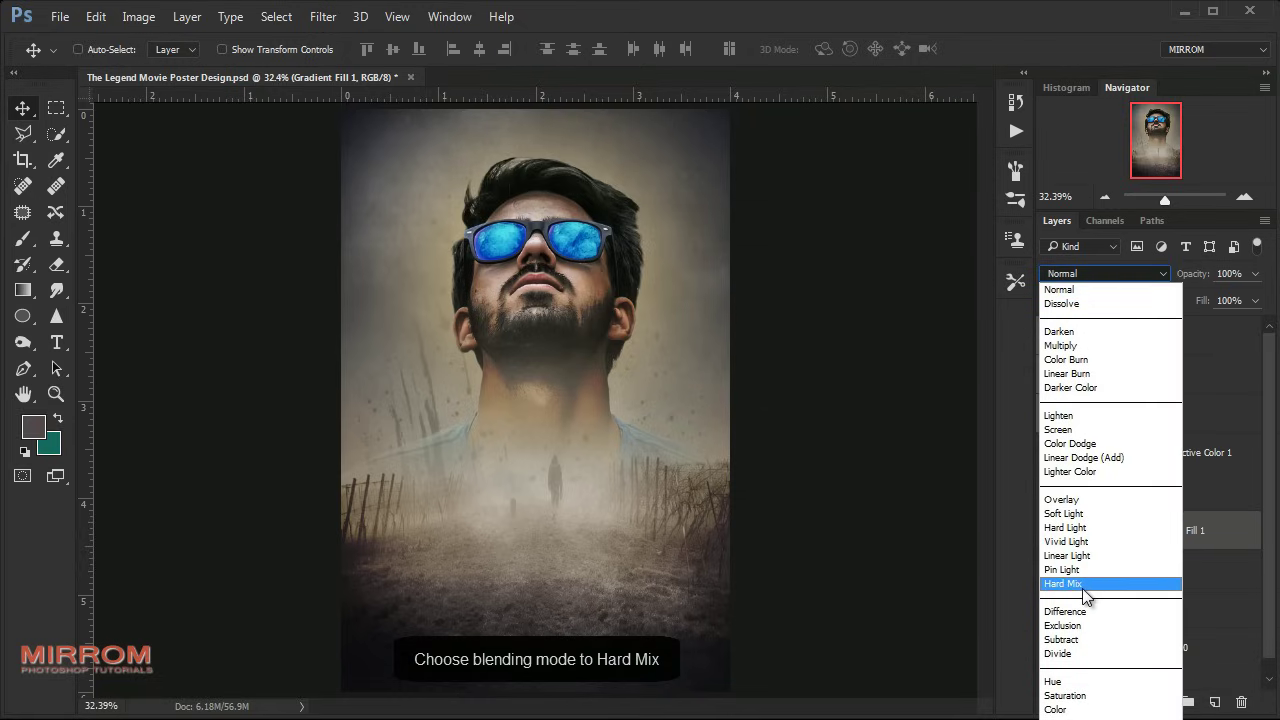
- Blend Gradient Fill 1 in Hard Mix mode and compare it hidden and shown
{"action": "left_click", "coordinate": [1082, 586]}
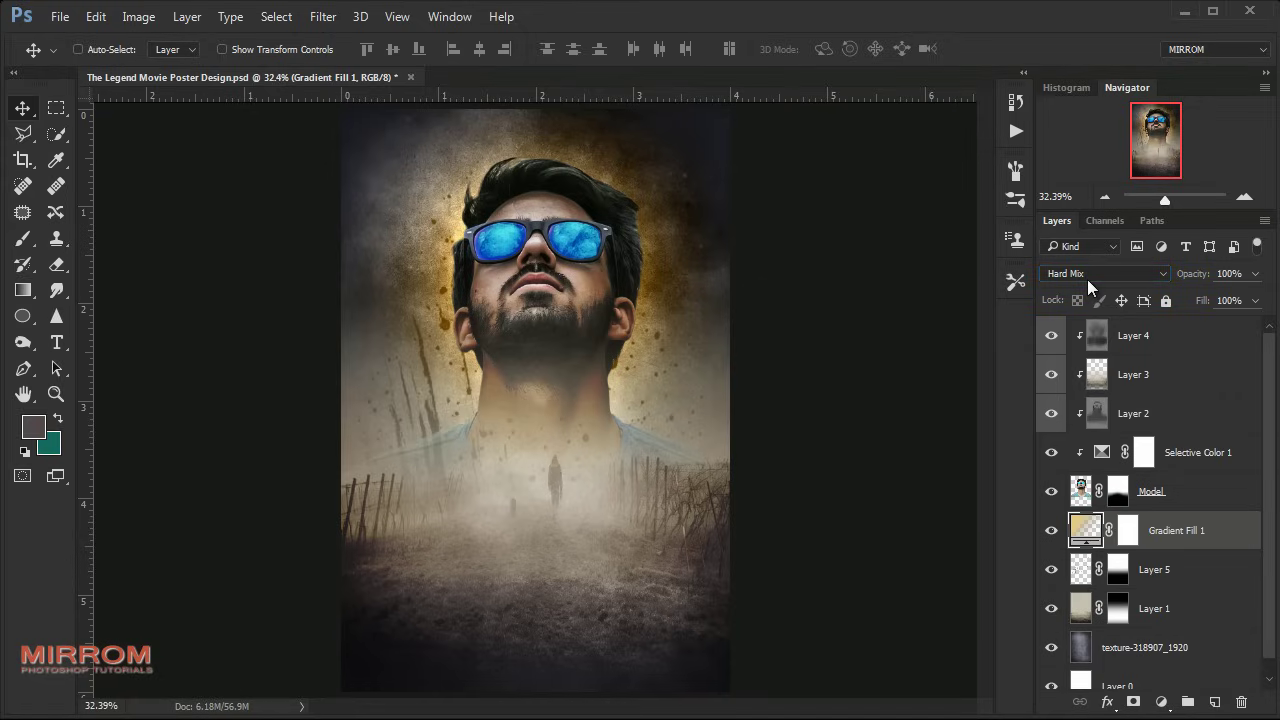
{"action": "left_click", "coordinate": [1050, 530]}
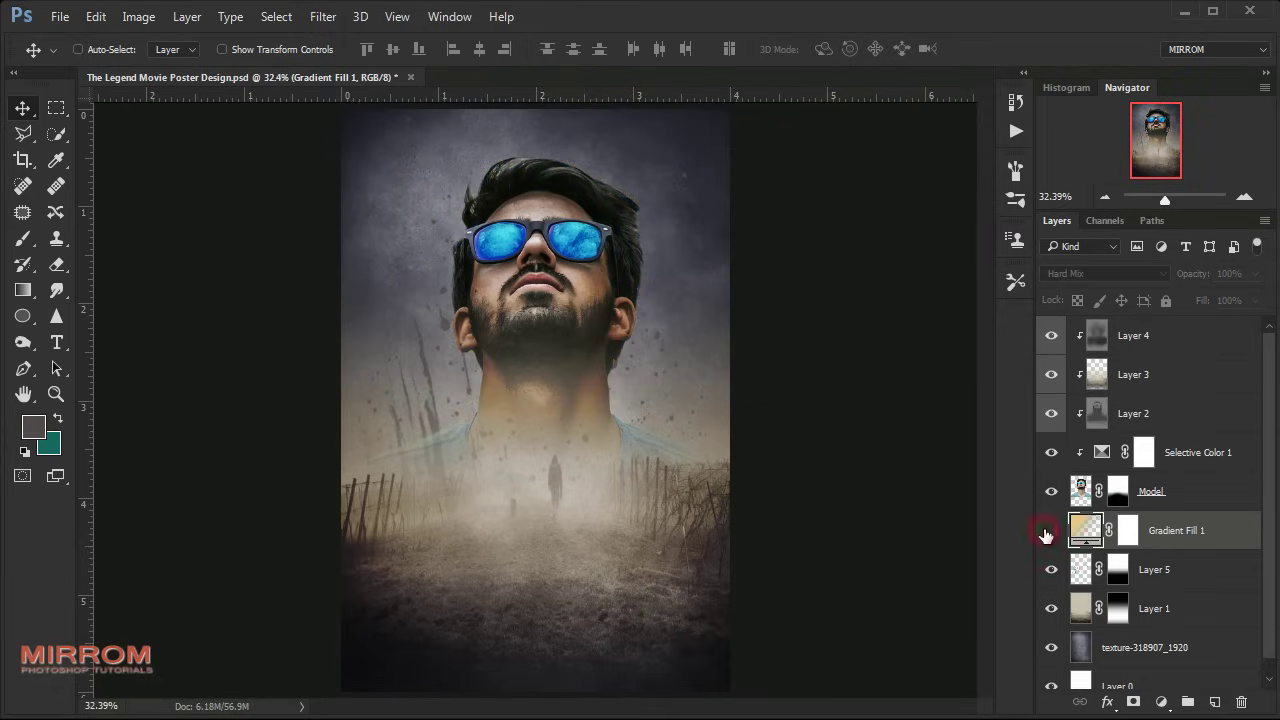
{"action": "left_click", "coordinate": [1047, 531]}
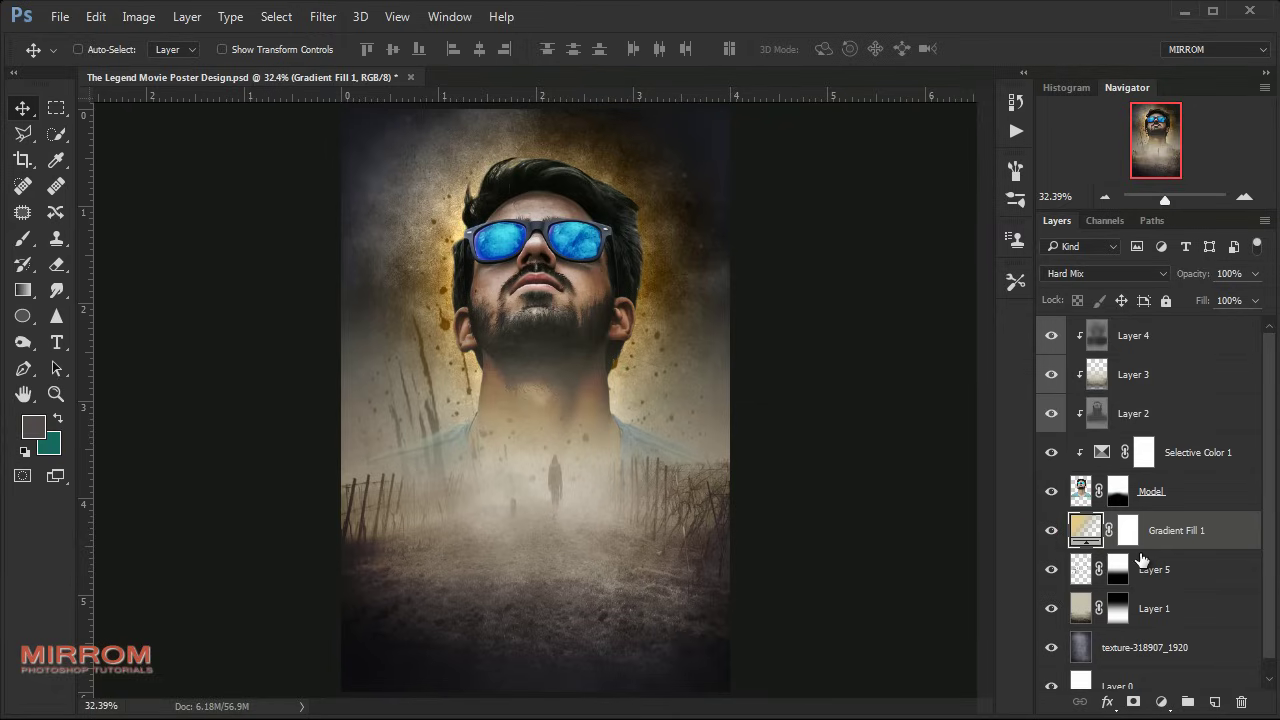
- Shift the golden glow down around the man's neck and shoulders
{"action": "double_click", "coordinate": [1086, 528]}
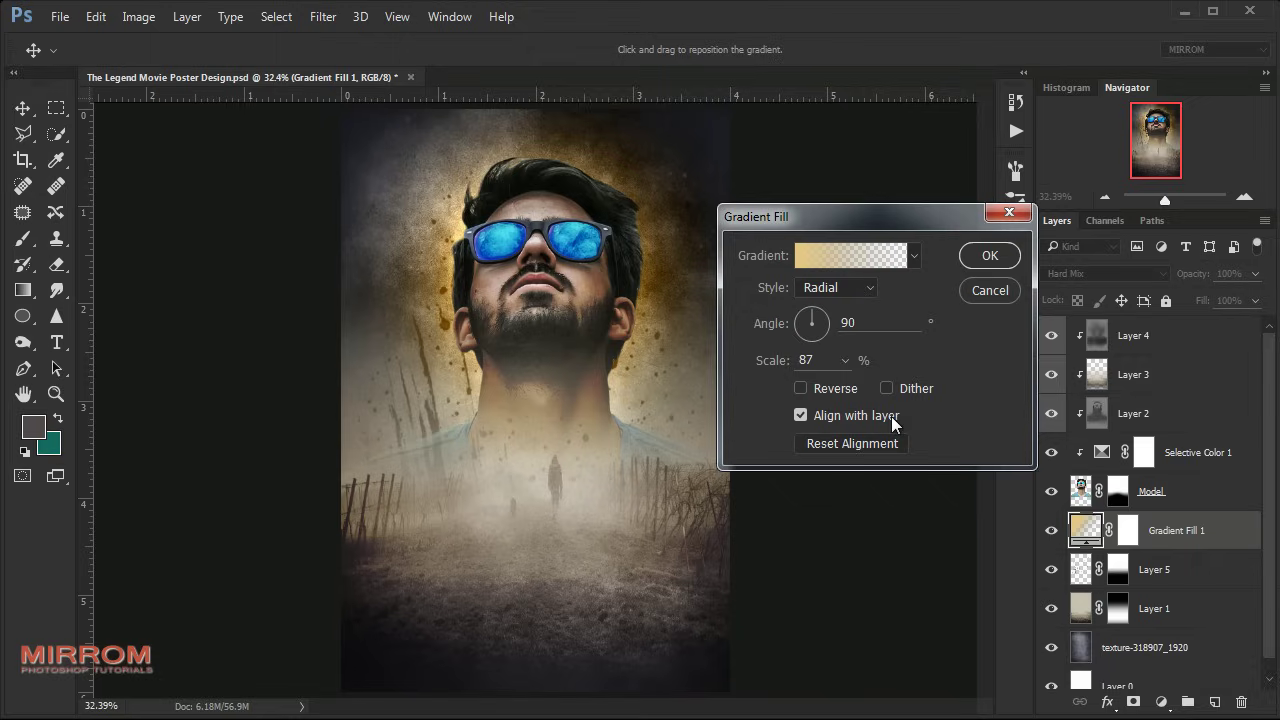
{"action": "left_click_drag", "start_coordinate": [560, 313], "coordinate": [550, 350]}
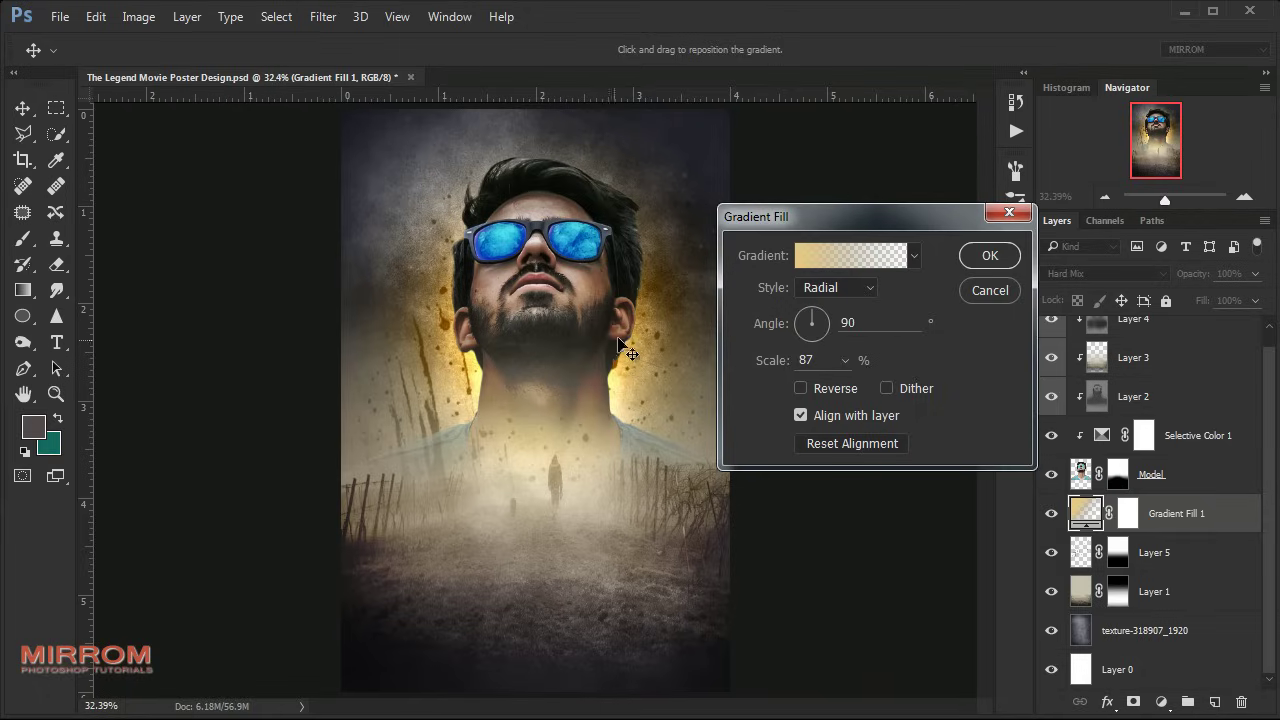
{"action": "left_click_drag", "start_coordinate": [612, 380], "coordinate": [560, 362]}
{"action": "left_click", "coordinate": [976, 263]}
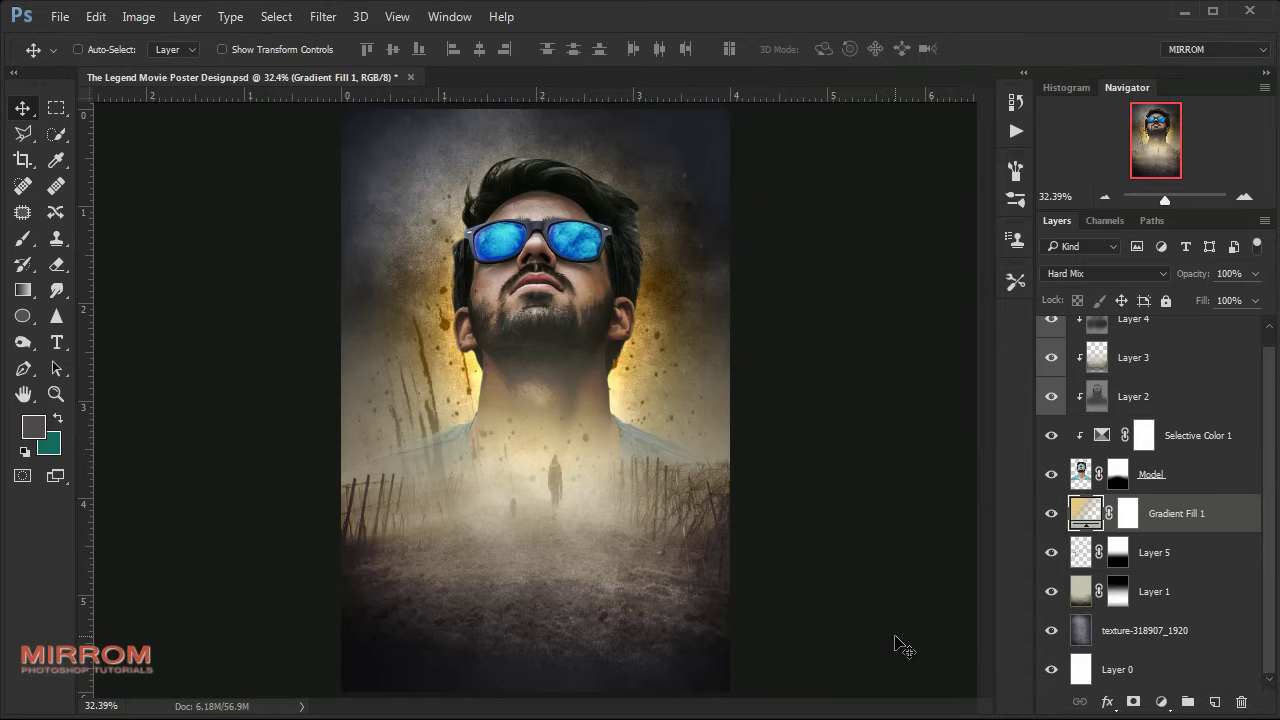
{"action": "scroll", "coordinate": [1127, 460], "scroll_direction": "up", "scroll_amount": 1}
- Add a Color Lookup adjustment using 3Strip.look above Layer 4
{"action": "left_click", "coordinate": [1210, 340]}
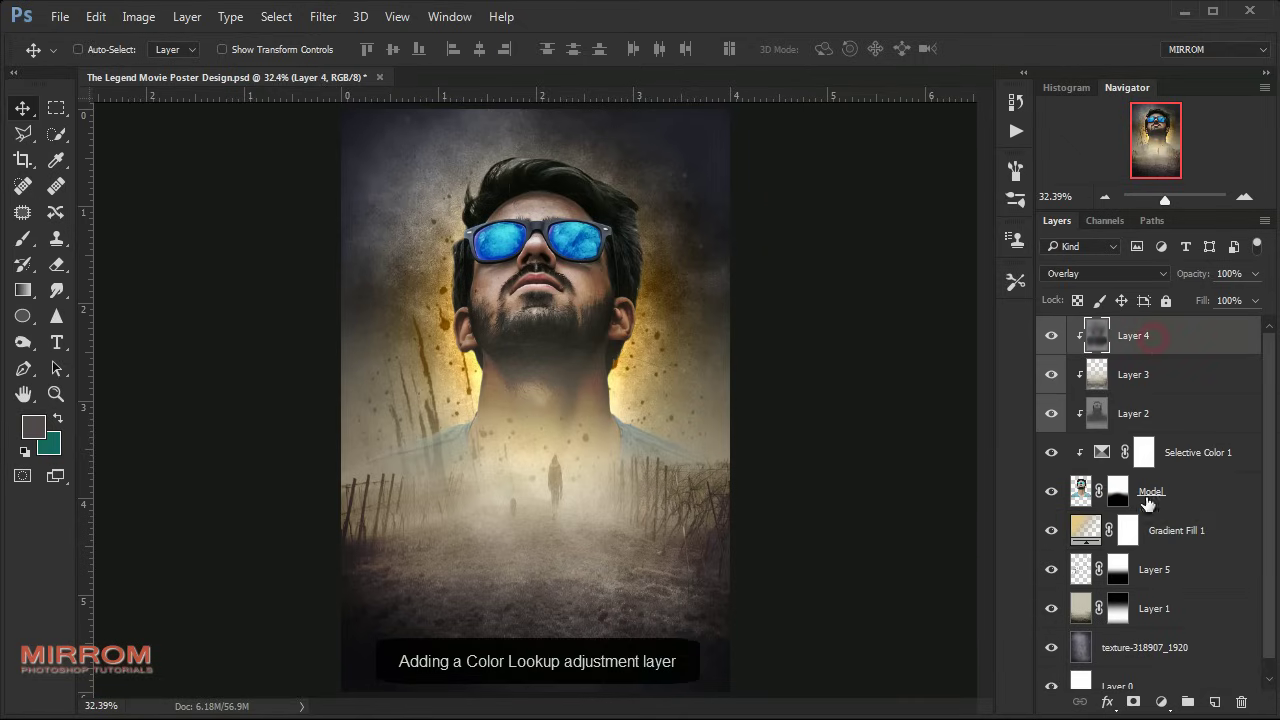
{"action": "left_click", "coordinate": [1164, 700]}
{"action": "left_click", "coordinate": [1208, 562]}
{"action": "left_click", "coordinate": [897, 281]}
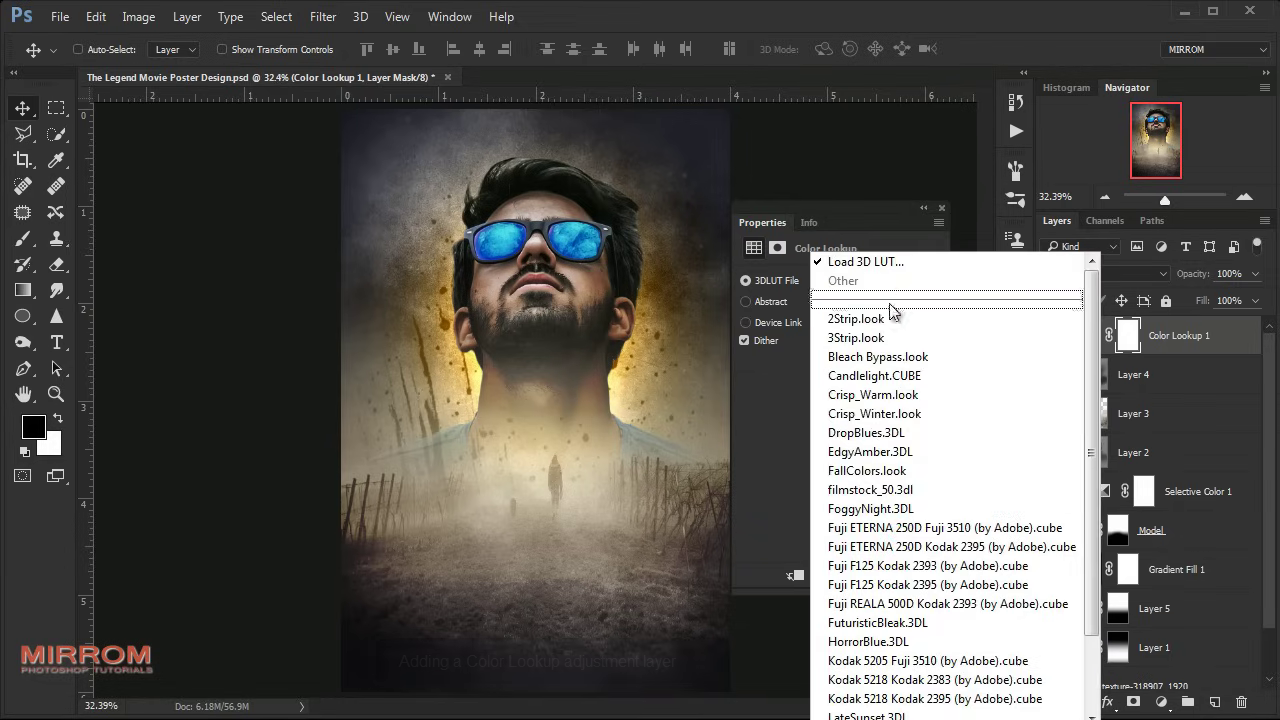
{"action": "left_click", "coordinate": [876, 339]}
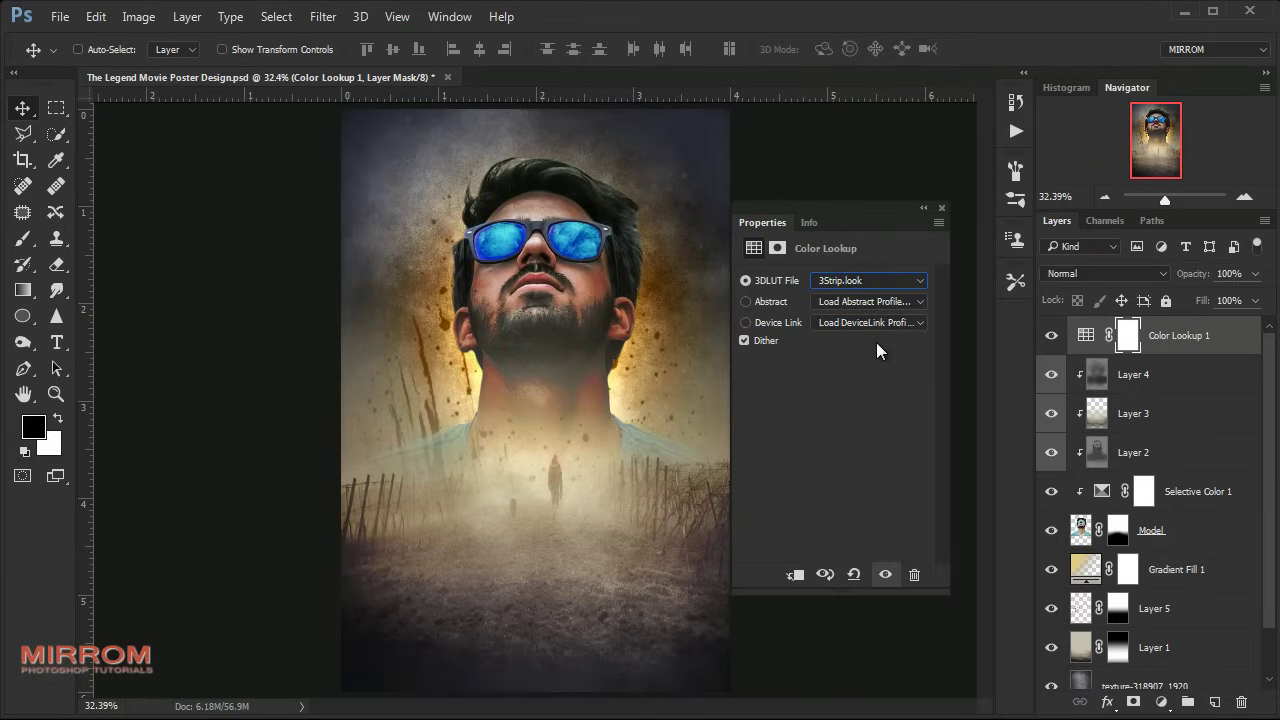
{"action": "left_click", "coordinate": [941, 209]}
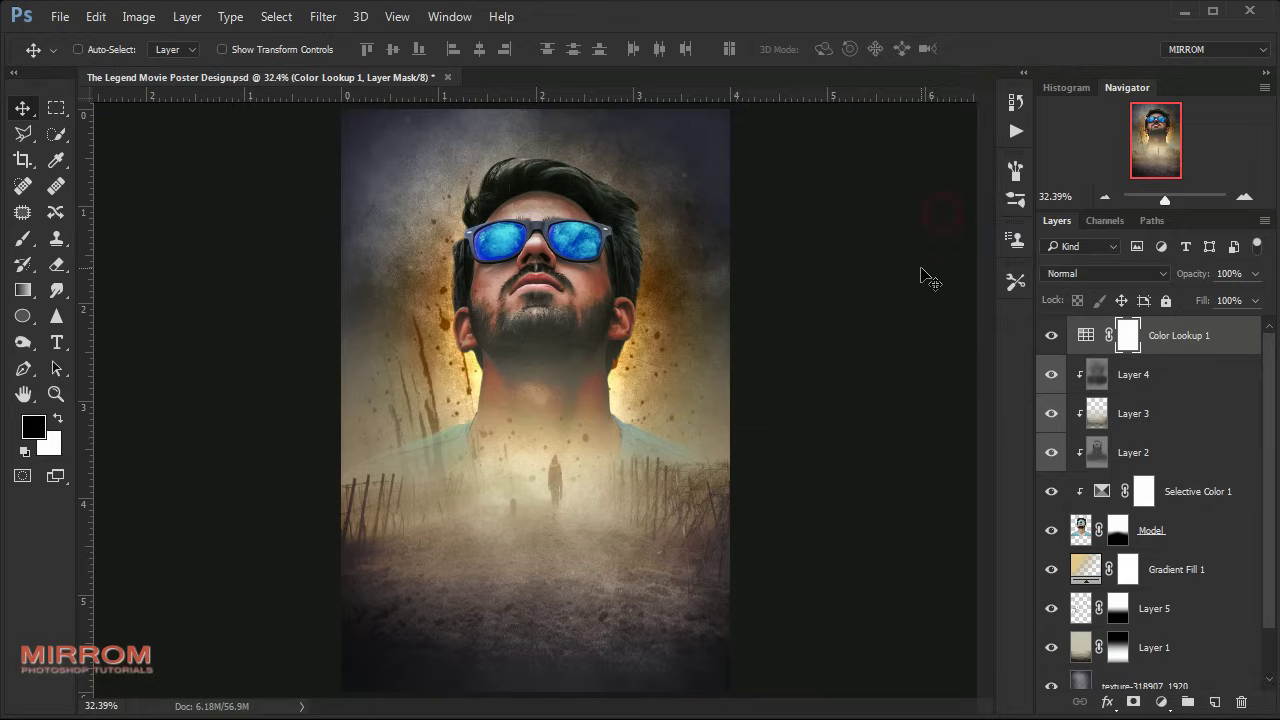
- Squash Layer 5 to about 89% of its height with Free Transform
{"action": "scroll", "coordinate": [1155, 632], "scroll_direction": "down", "scroll_amount": 1}
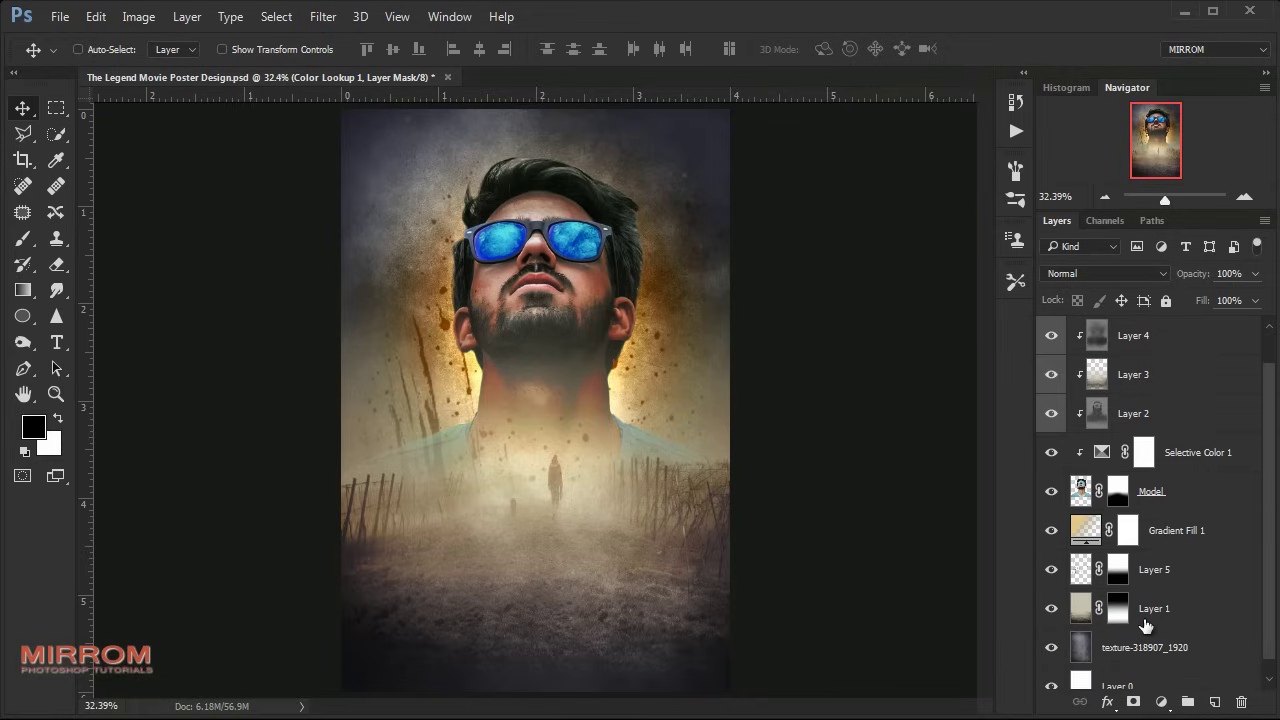
{"action": "left_click", "coordinate": [1058, 569]}
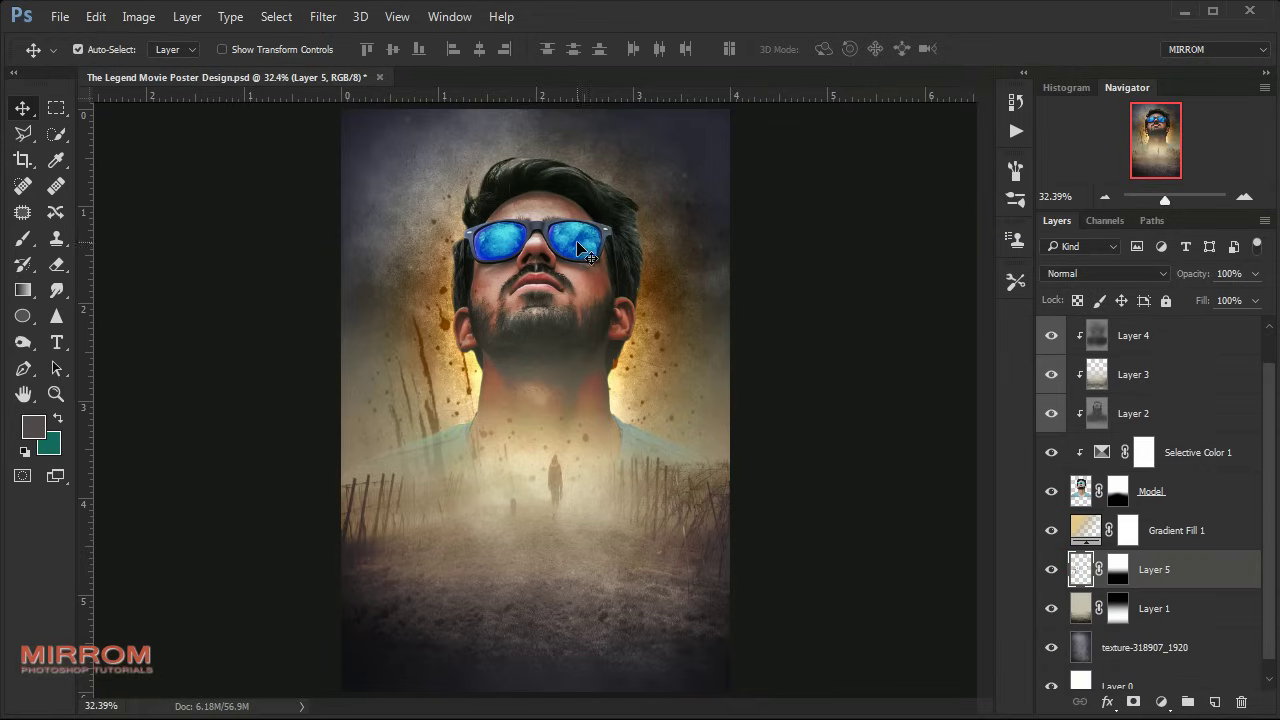
{"action": "key", "text": "ctrl+t"}
{"action": "left_click_drag", "start_coordinate": [532, 144], "coordinate": [535, 195]}
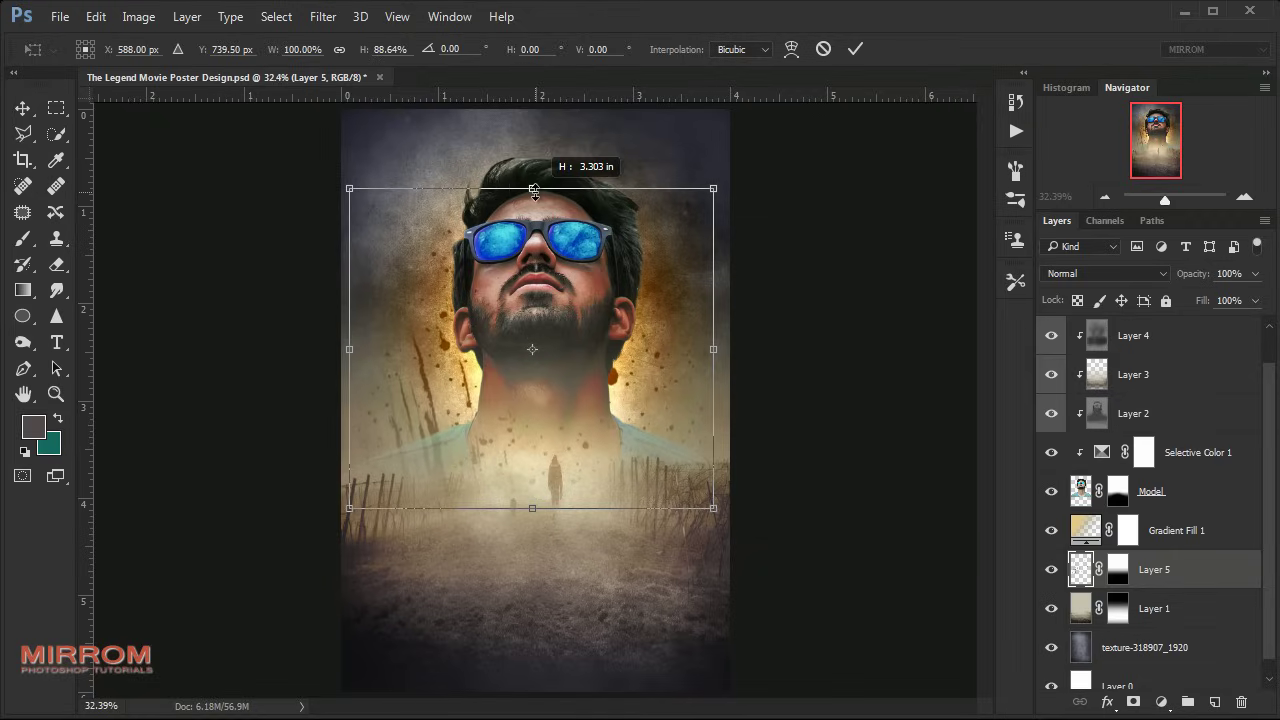
{"action": "key", "text": "Return"}
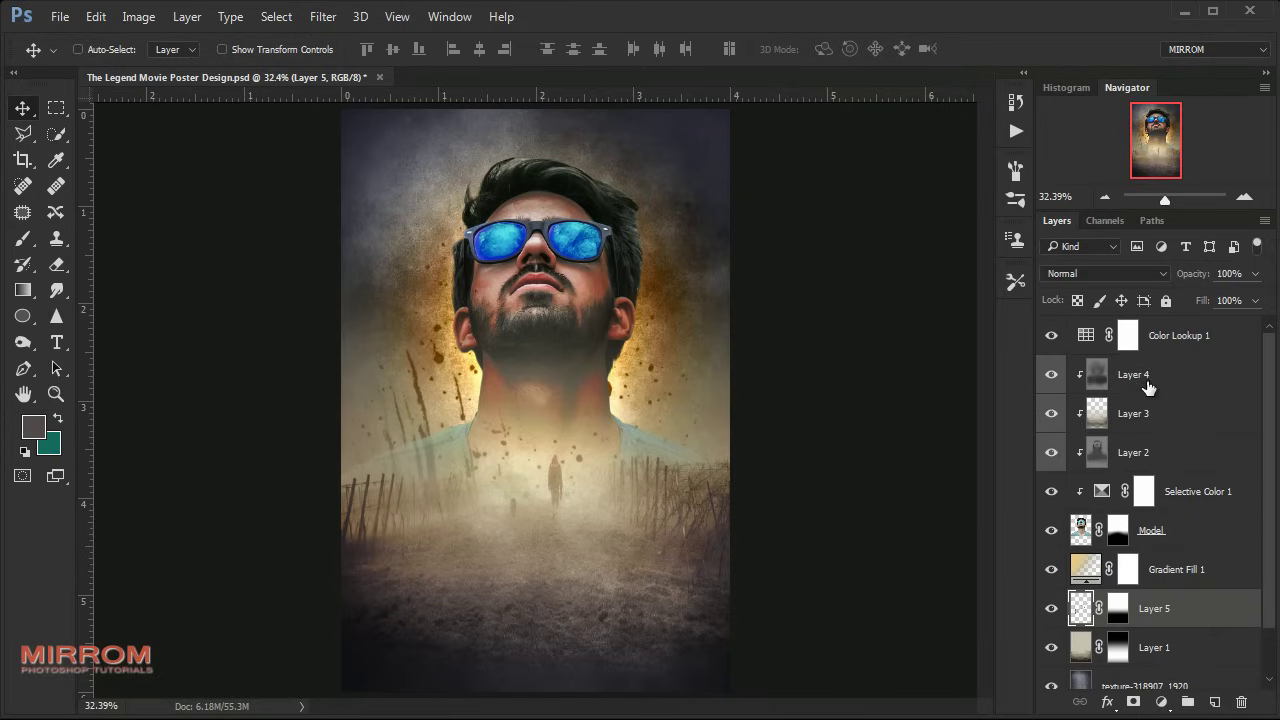
- Stamp all visible layers into Layer 6 and apply Sharpen More to it
{"action": "left_click", "coordinate": [1200, 335]}
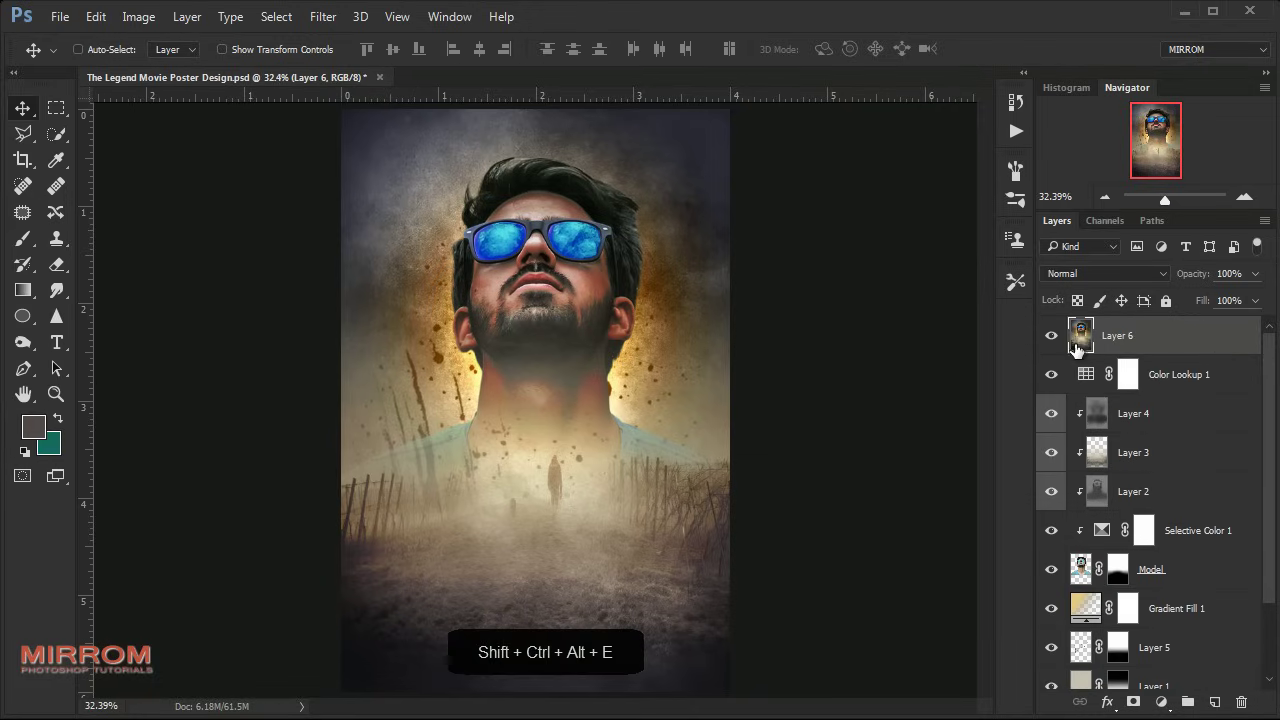
{"action": "left_click", "coordinate": [323, 17]}
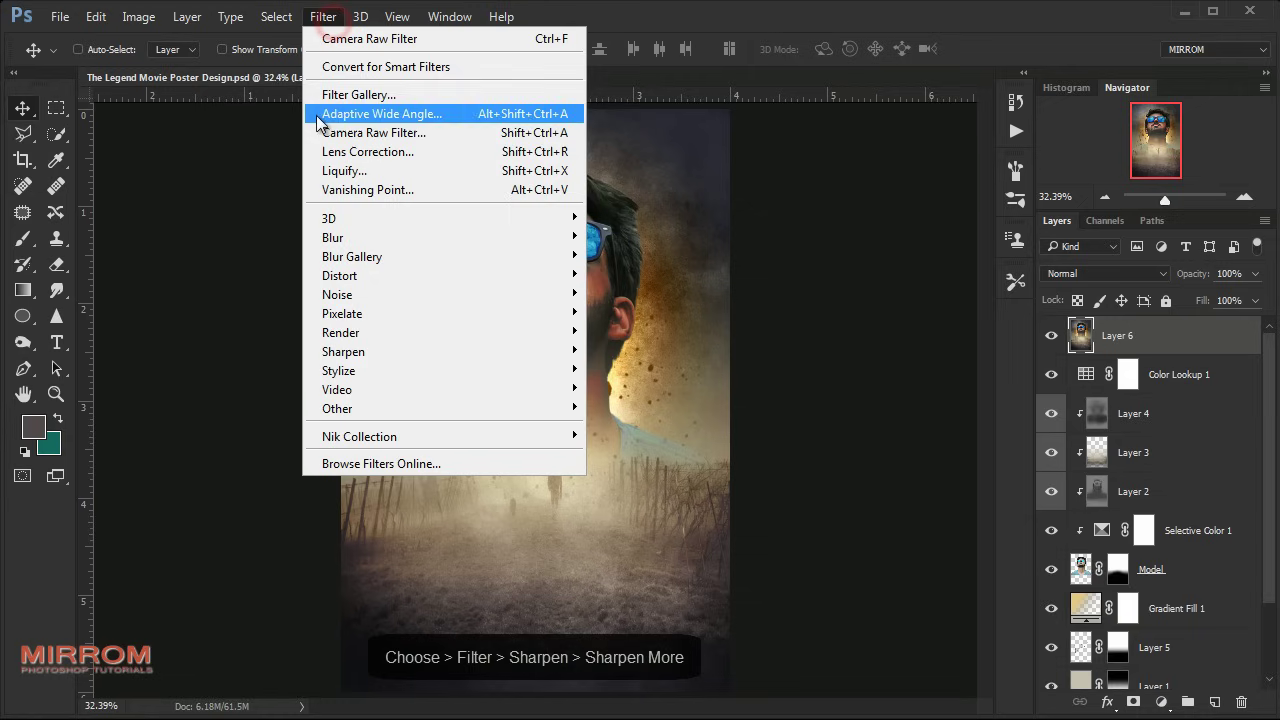
{"action": "mouse_move", "coordinate": [343, 351]}
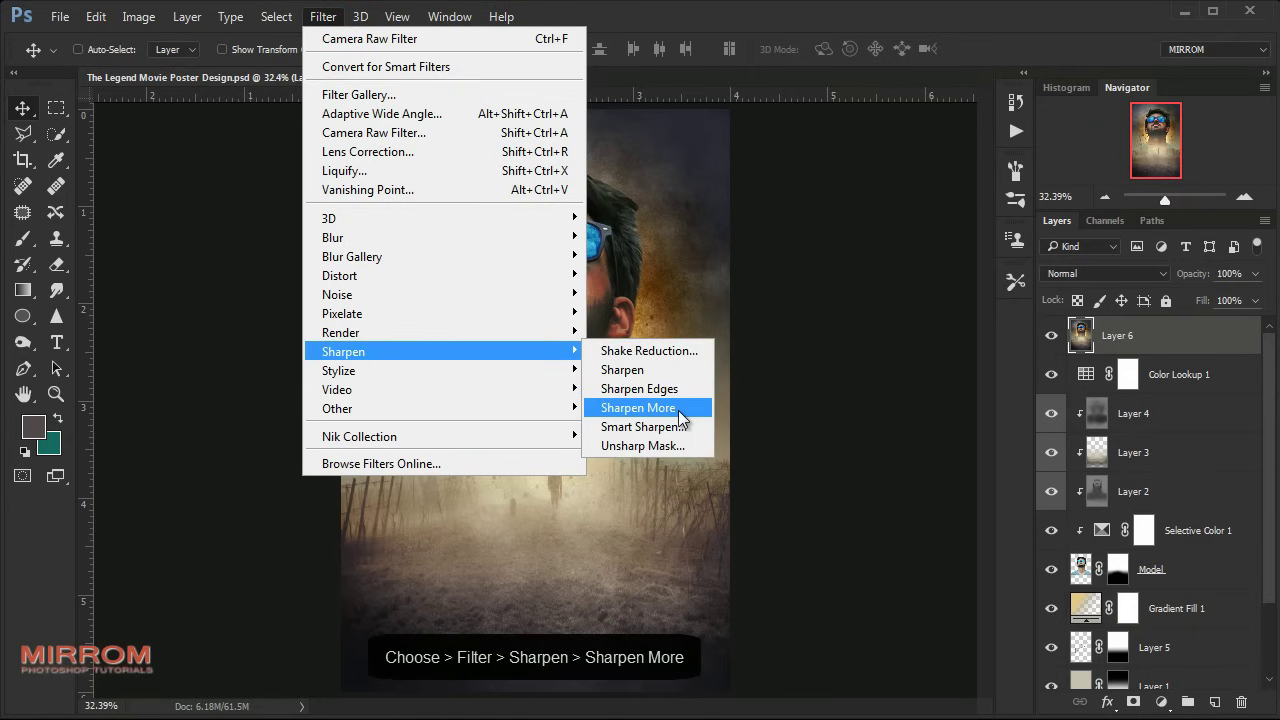
{"action": "left_click", "coordinate": [682, 417]}
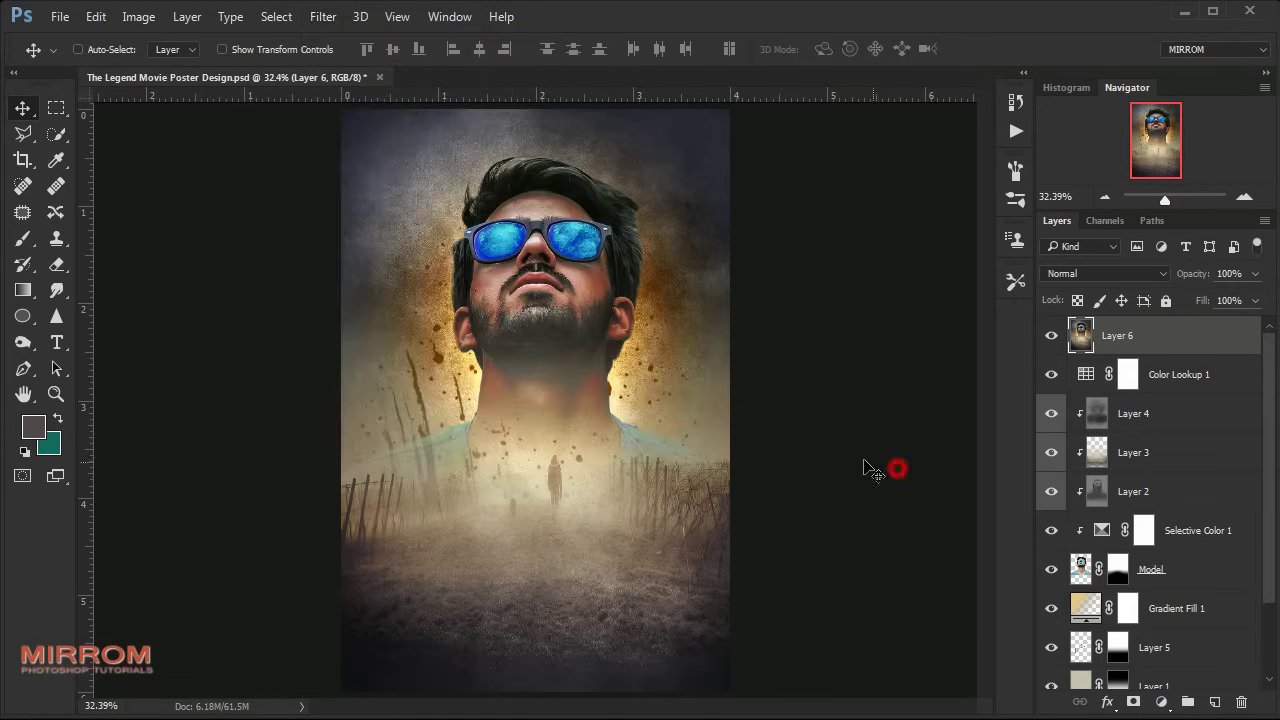
- Add a Brightness/Contrast layer at brightness 28, contrast 8, then zoom in
{"action": "left_click", "coordinate": [1160, 704]}
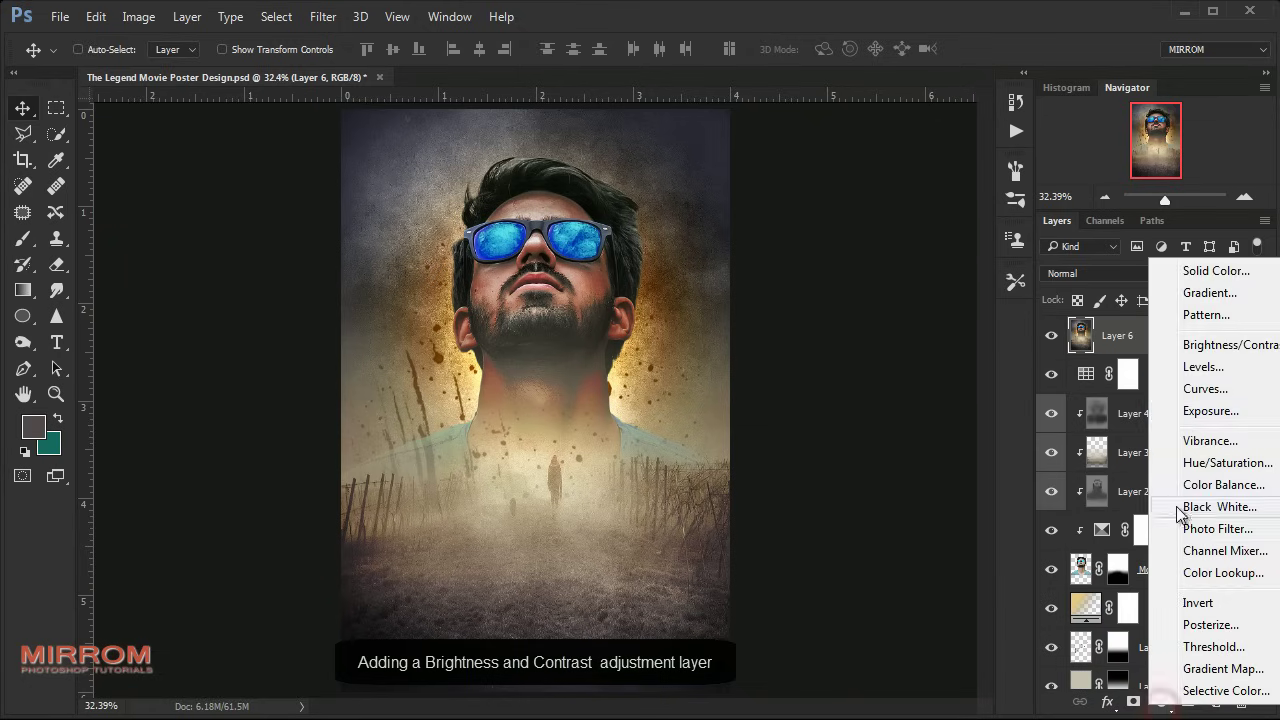
{"action": "left_click", "coordinate": [1222, 340]}
{"action": "left_click_drag", "start_coordinate": [837, 325], "coordinate": [849, 325]}
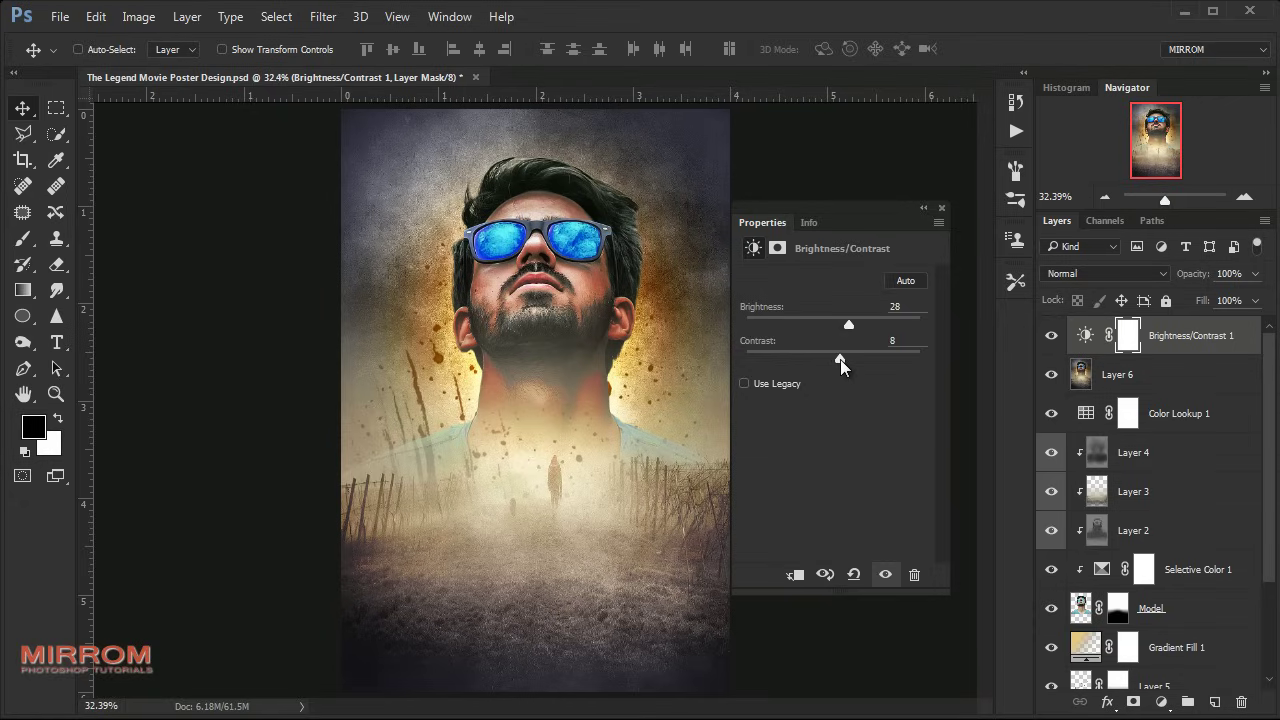
{"action": "left_click", "coordinate": [941, 208]}
{"action": "key", "text": "ctrl+plus"}
{"action": "key", "text": "ctrl+plus"}
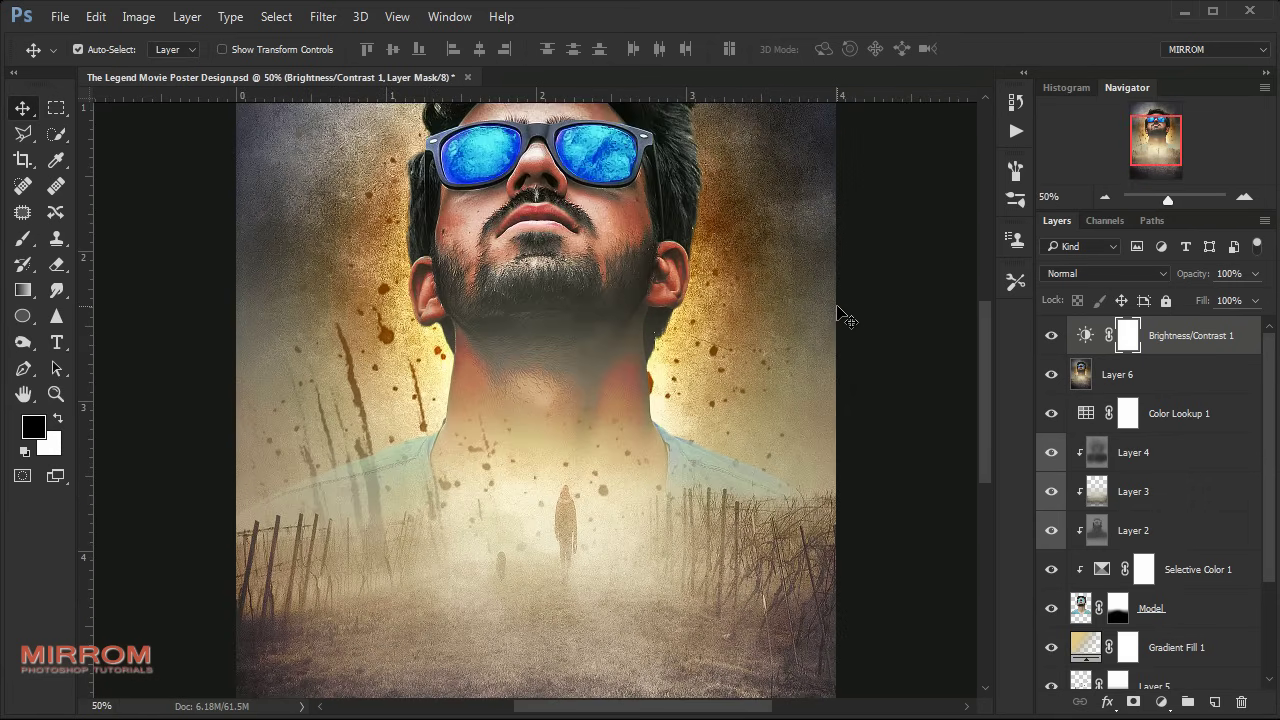
- Type THE LEGEND in white Bebas Neue, 33.57 pt, tracking 345
{"action": "key", "text": "ctrl+semicolon"}
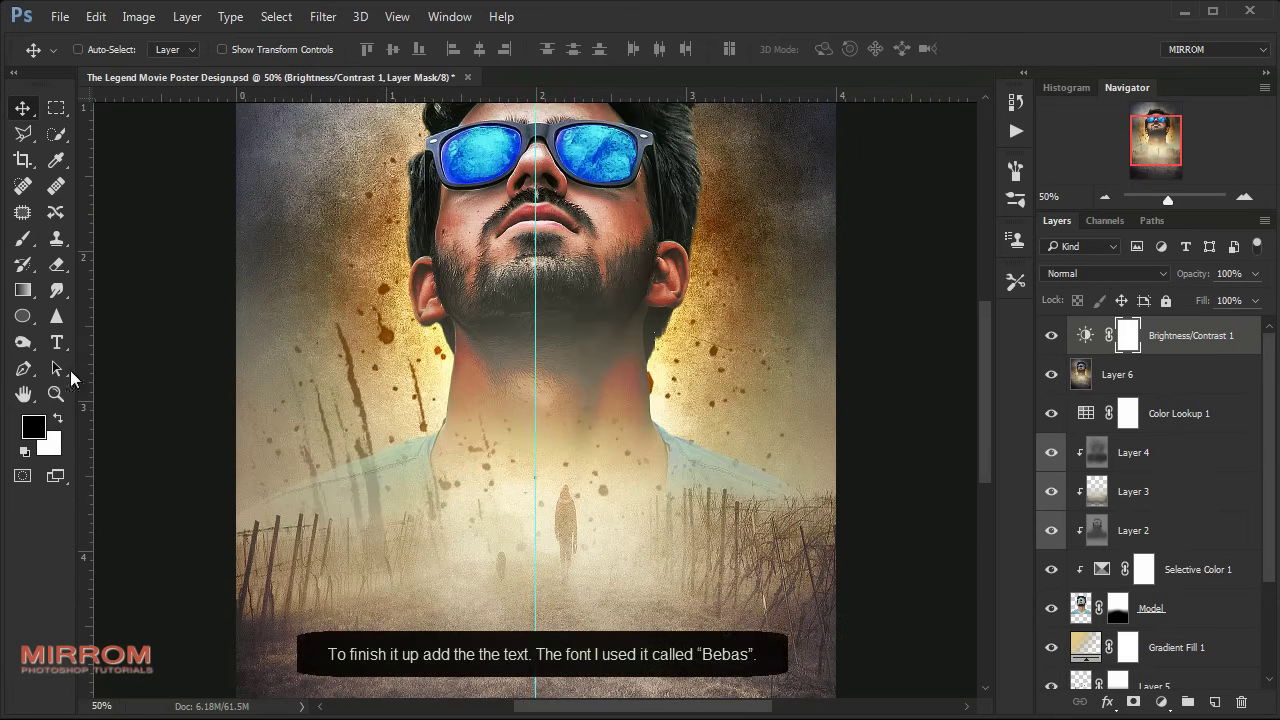
{"action": "left_click", "coordinate": [60, 344]}
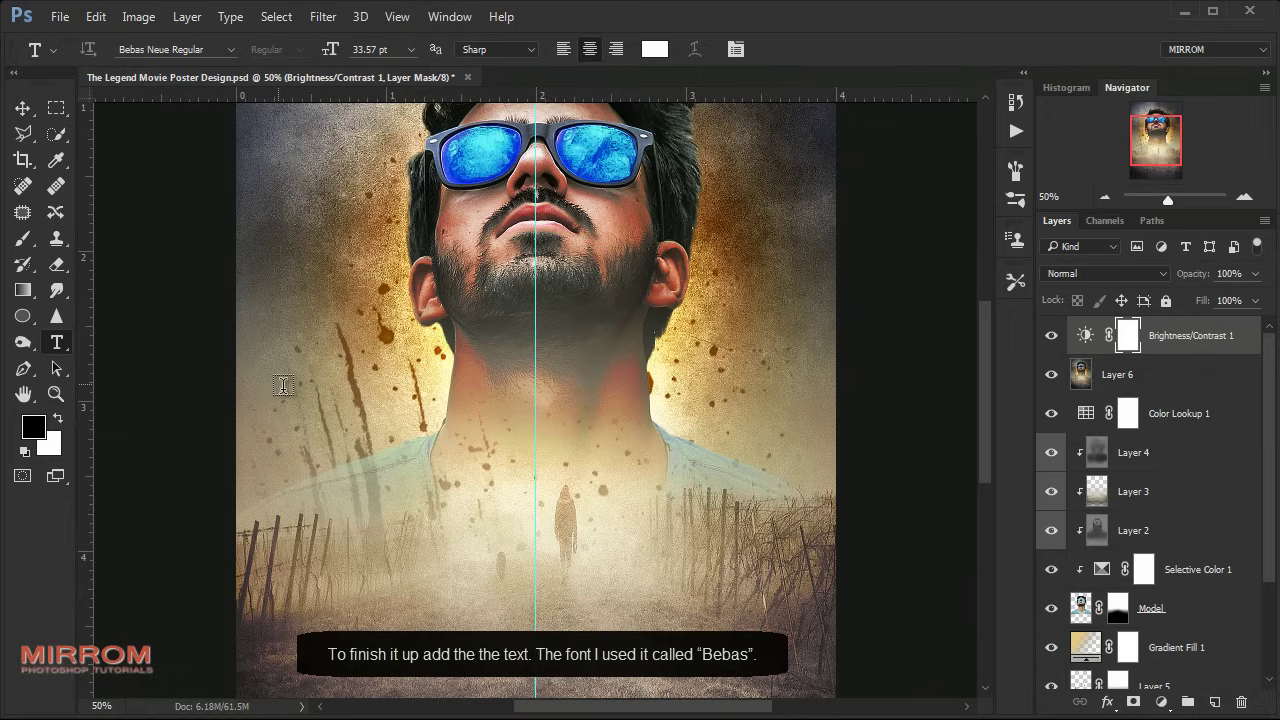
{"action": "left_click", "coordinate": [735, 49]}
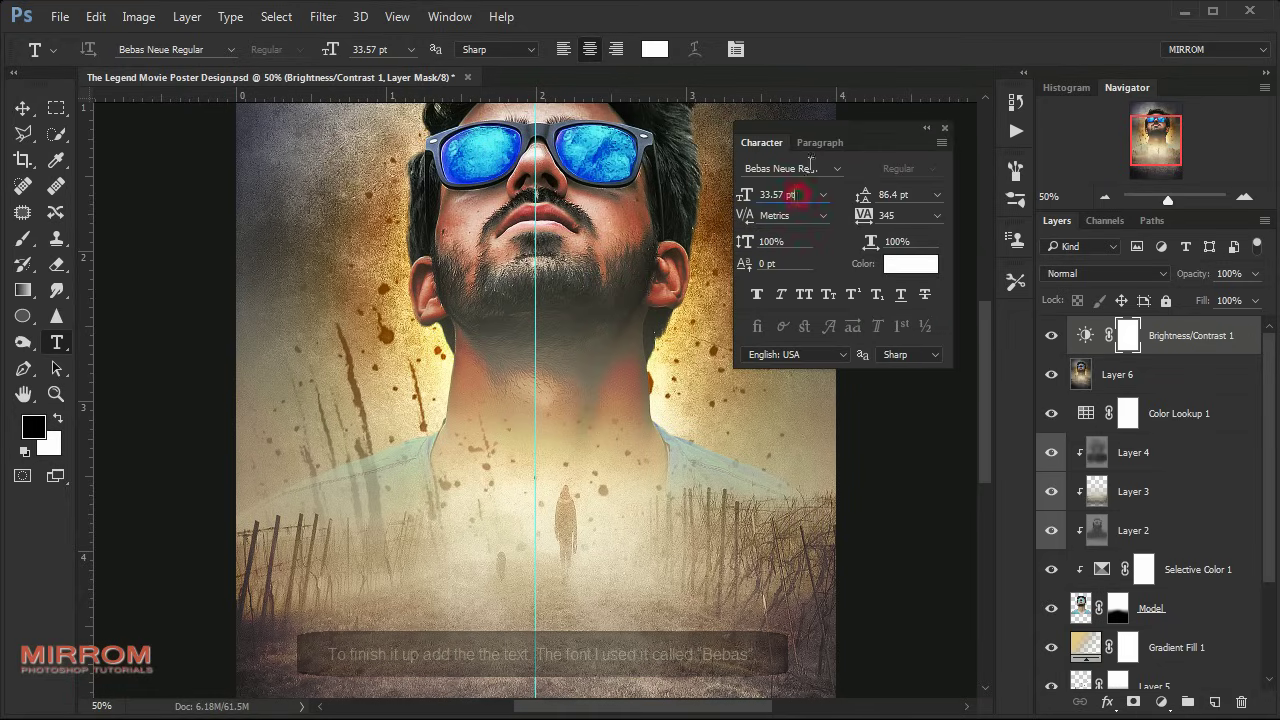
{"action": "left_click", "coordinate": [540, 514]}
{"action": "type", "text": "THE"}
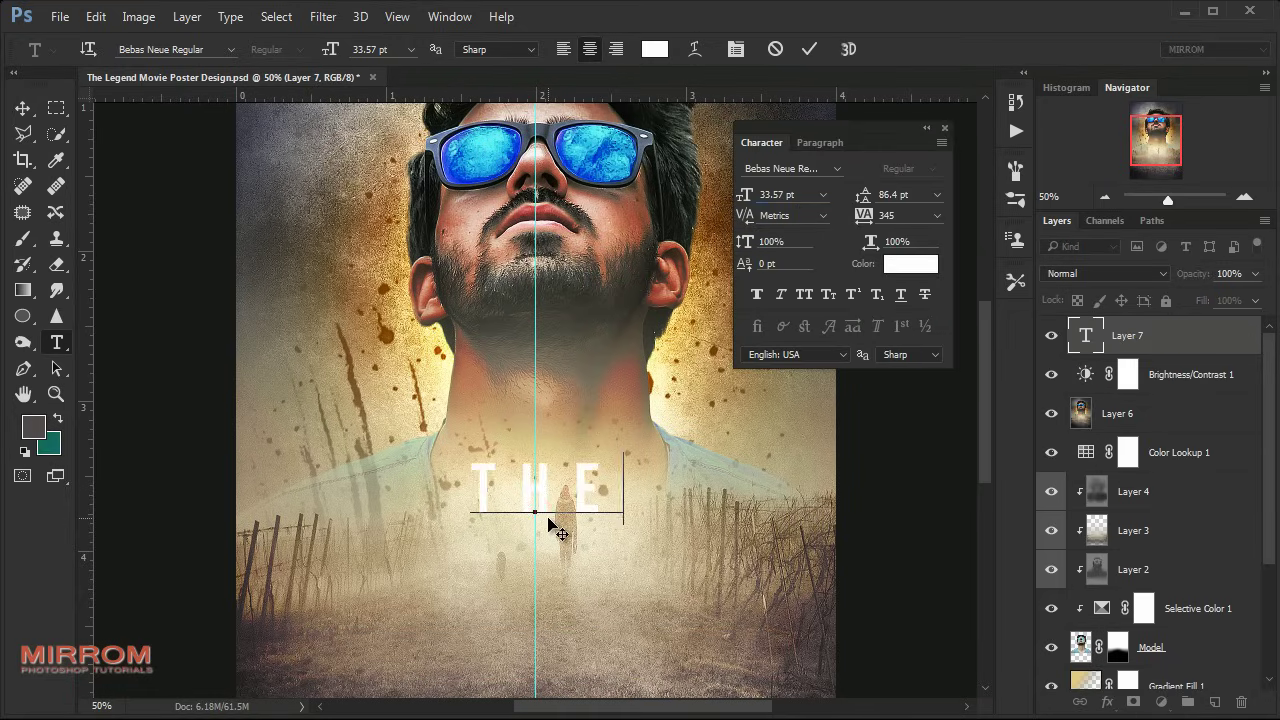
{"action": "type", "text": " LEGEND"}
{"action": "left_click", "coordinate": [803, 54]}
{"action": "key", "text": "v"}
- Move the title up over the chest and centre it horizontally with Layer 6
{"action": "left_click_drag", "start_coordinate": [651, 495], "coordinate": [651, 447]}
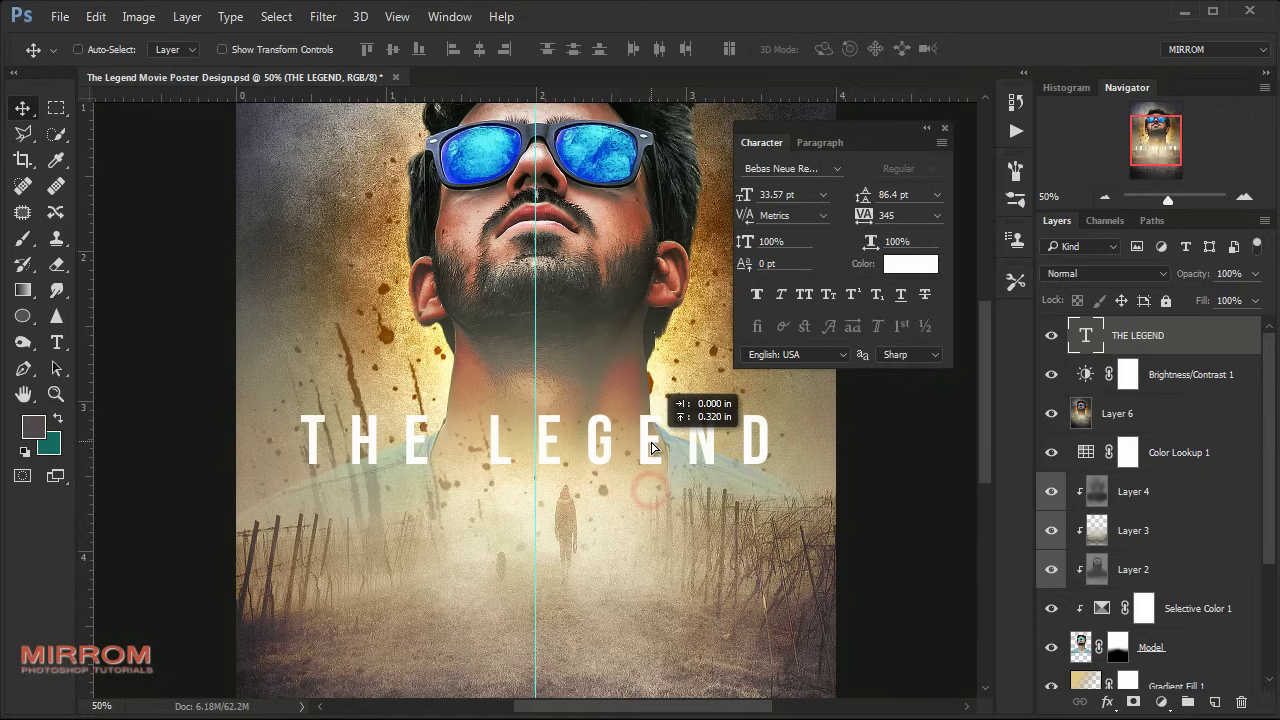
{"action": "left_click", "coordinate": [1125, 414], "text": "ctrl"}
{"action": "left_click", "coordinate": [479, 49]}
{"action": "left_click", "coordinate": [1086, 337]}
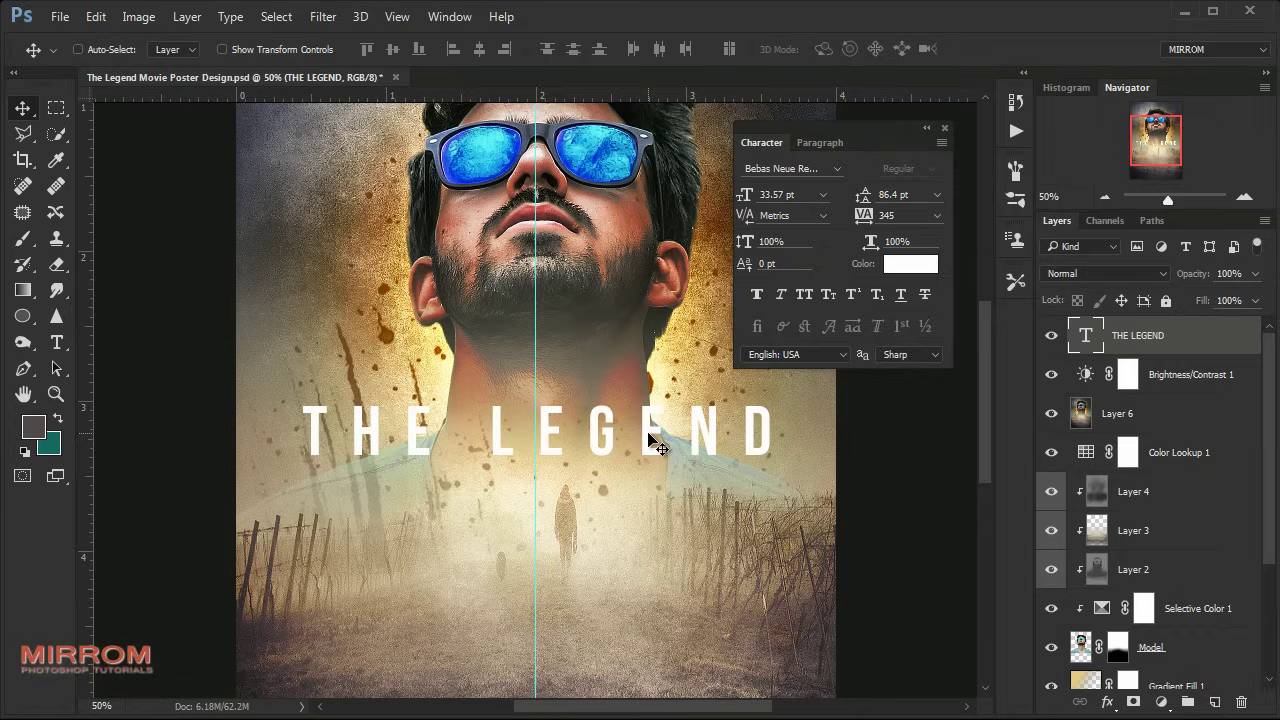
{"action": "left_click_drag", "start_coordinate": [664, 712], "coordinate": [720, 712]}
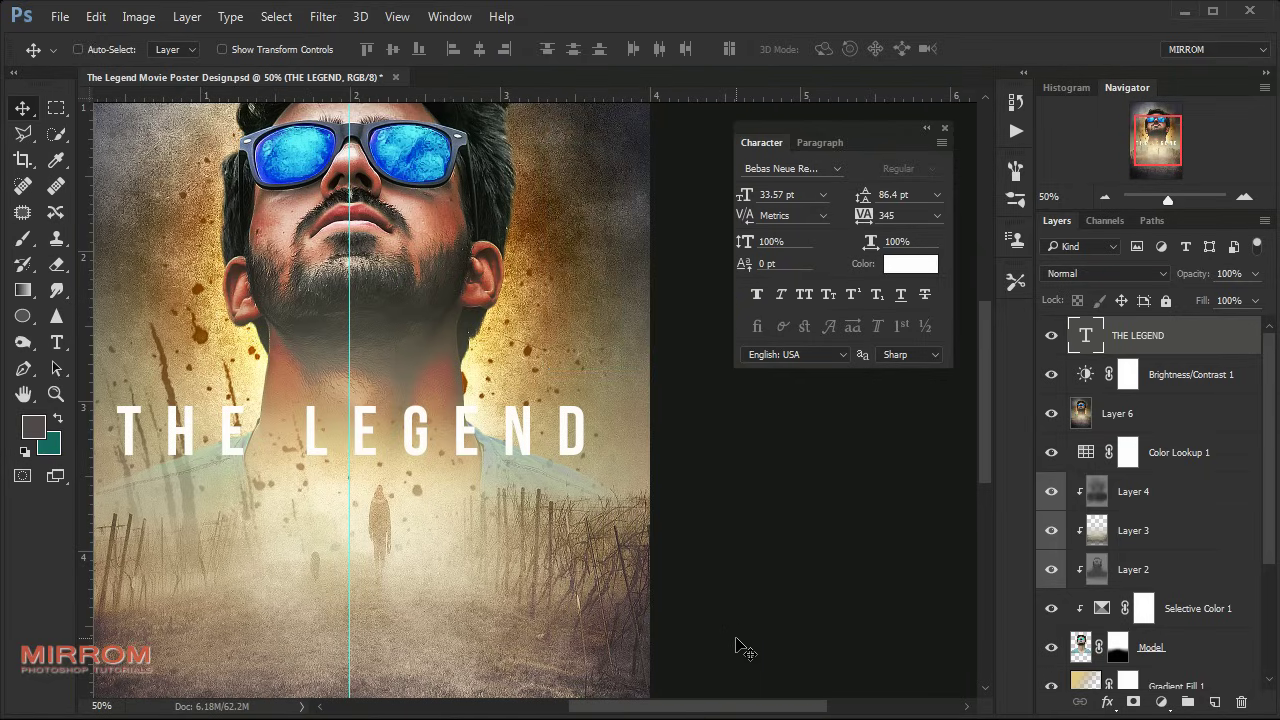
- Give the title a gradient overlay ending in dark grey 3a3a3a
{"action": "left_click", "coordinate": [1109, 703]}
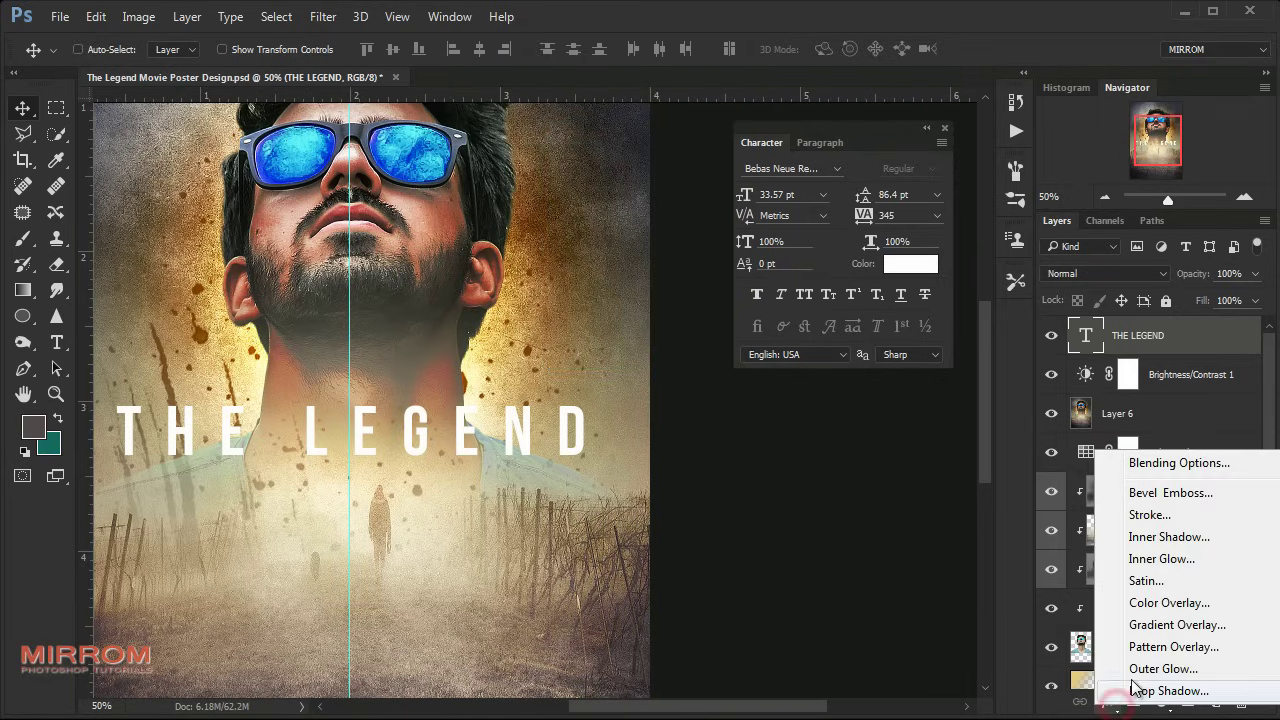
{"action": "left_click", "coordinate": [1148, 625]}
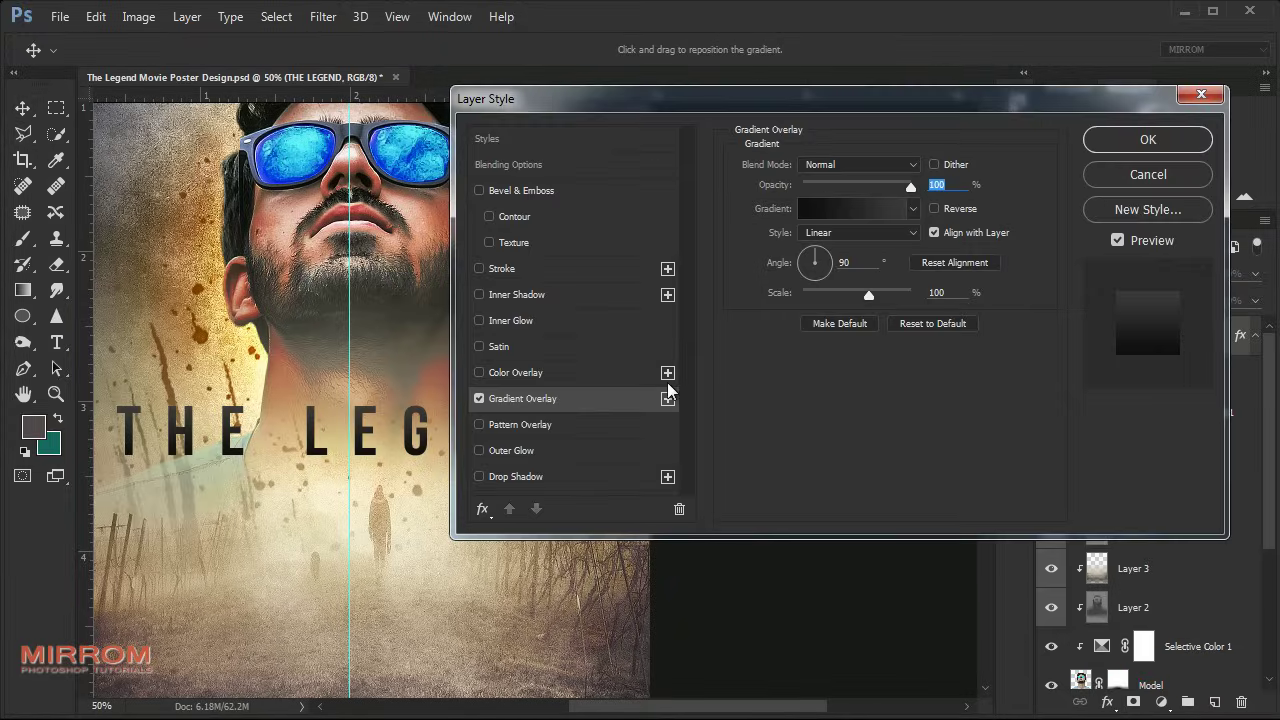
{"action": "left_click", "coordinate": [587, 399]}
{"action": "left_click", "coordinate": [855, 208]}
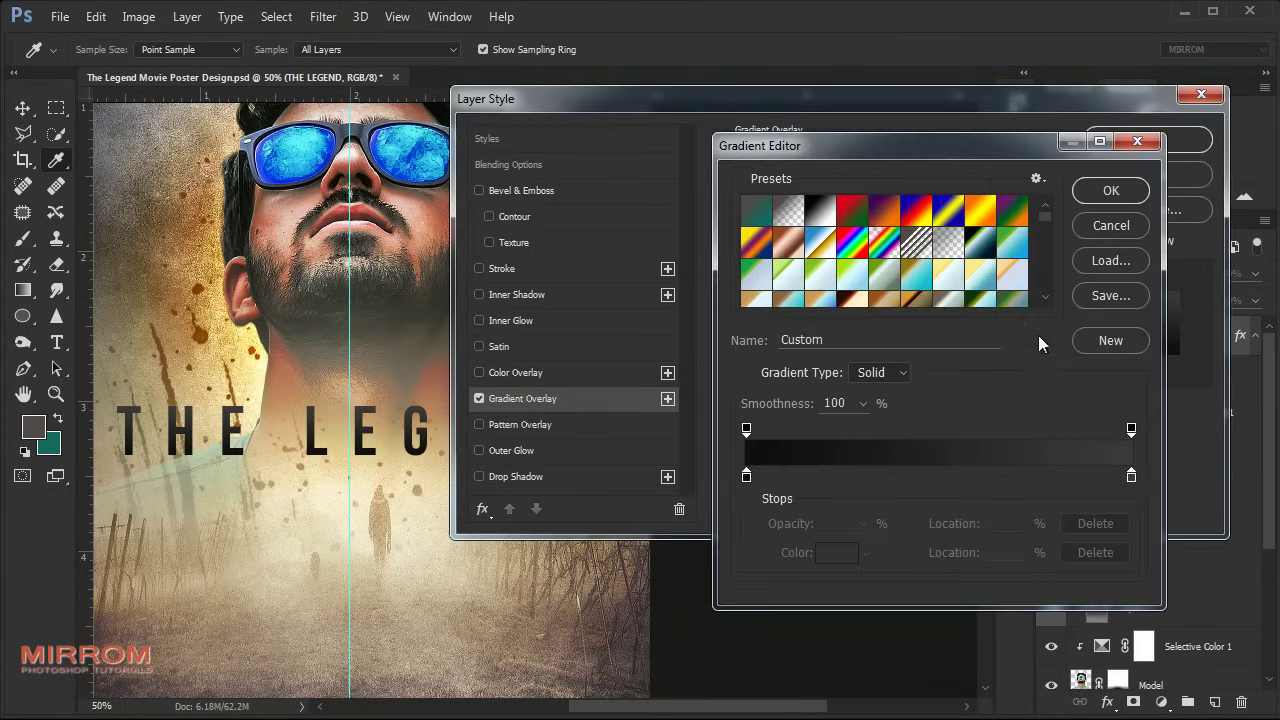
{"action": "left_click", "coordinate": [745, 480]}
{"action": "left_click", "coordinate": [832, 548]}
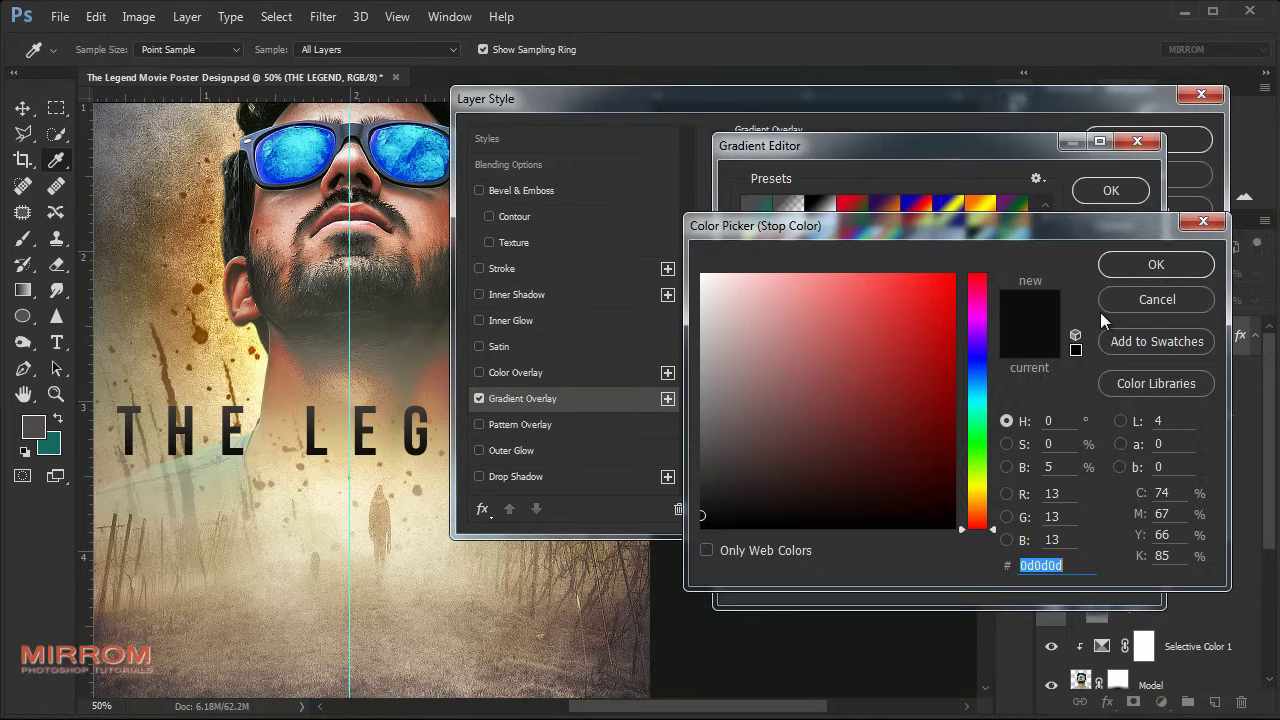
{"action": "left_click", "coordinate": [1101, 308]}
{"action": "left_click", "coordinate": [1130, 476]}
{"action": "left_click", "coordinate": [842, 558]}
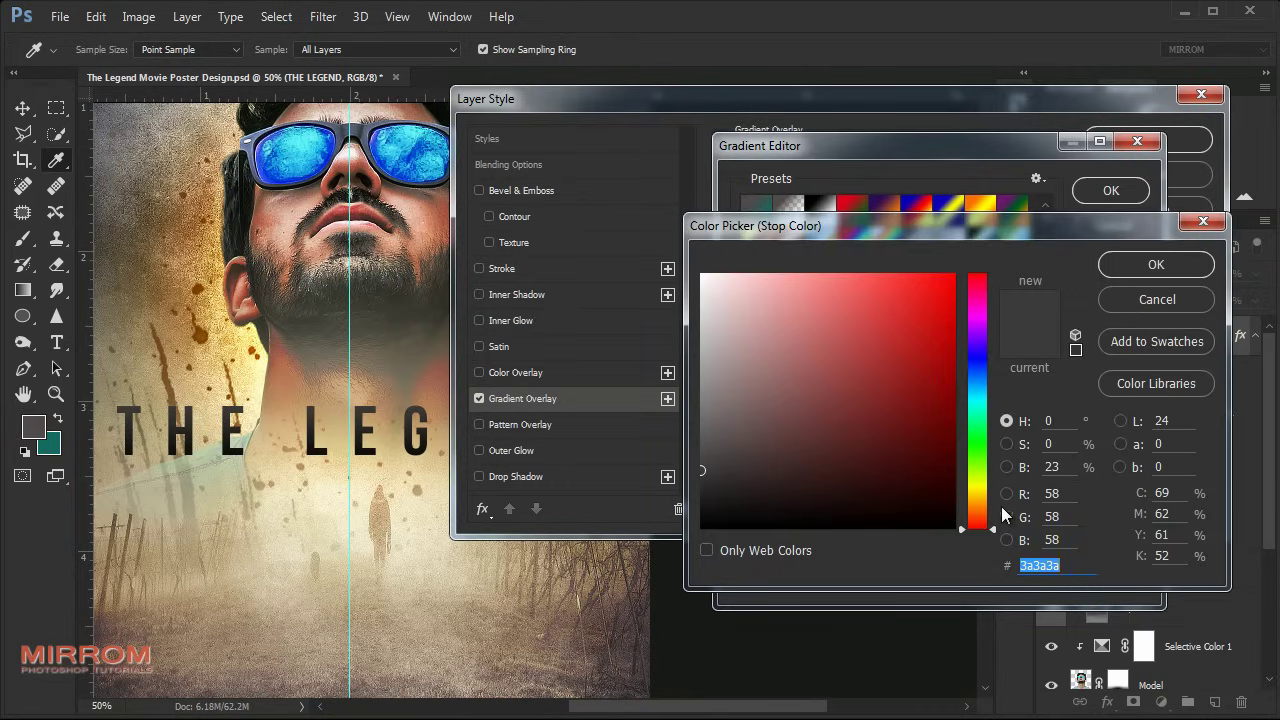
{"action": "left_click", "coordinate": [1131, 276]}
{"action": "left_click", "coordinate": [1114, 196]}
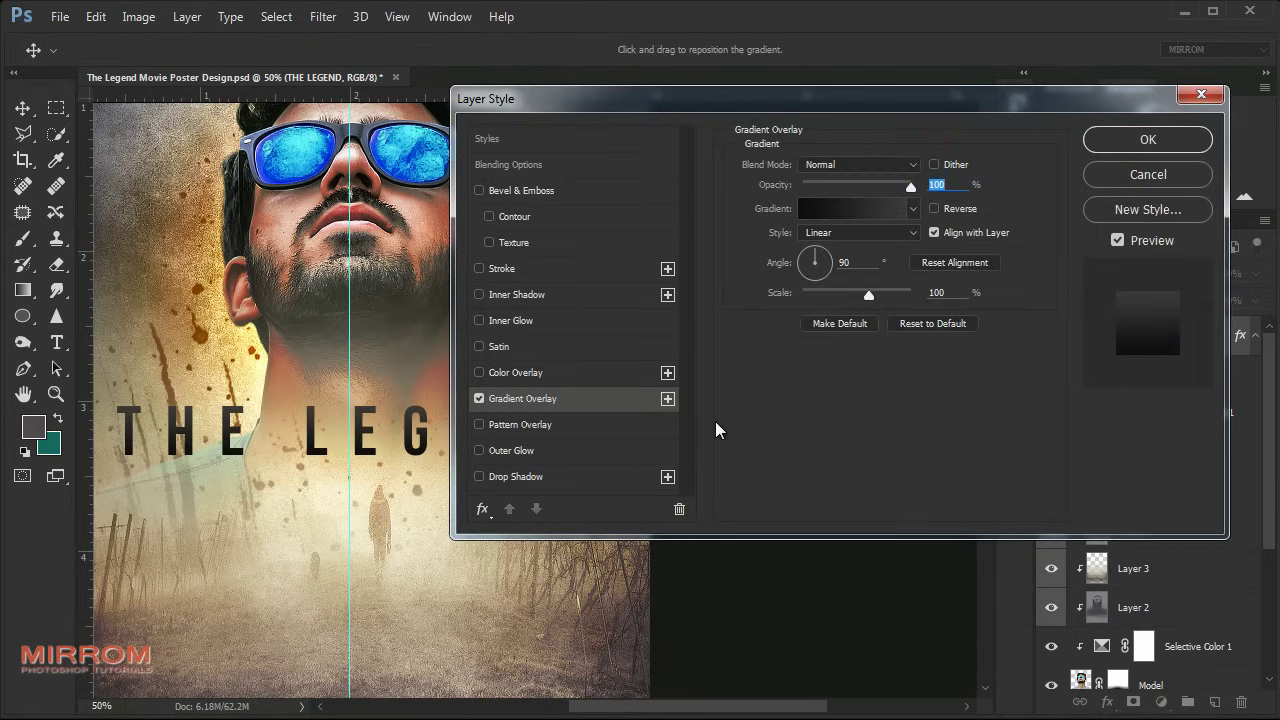
- Add a drop shadow with 56% opacity, 8 px size and 4 px distance
{"action": "left_click", "coordinate": [580, 478]}
{"action": "left_click", "coordinate": [903, 220]}
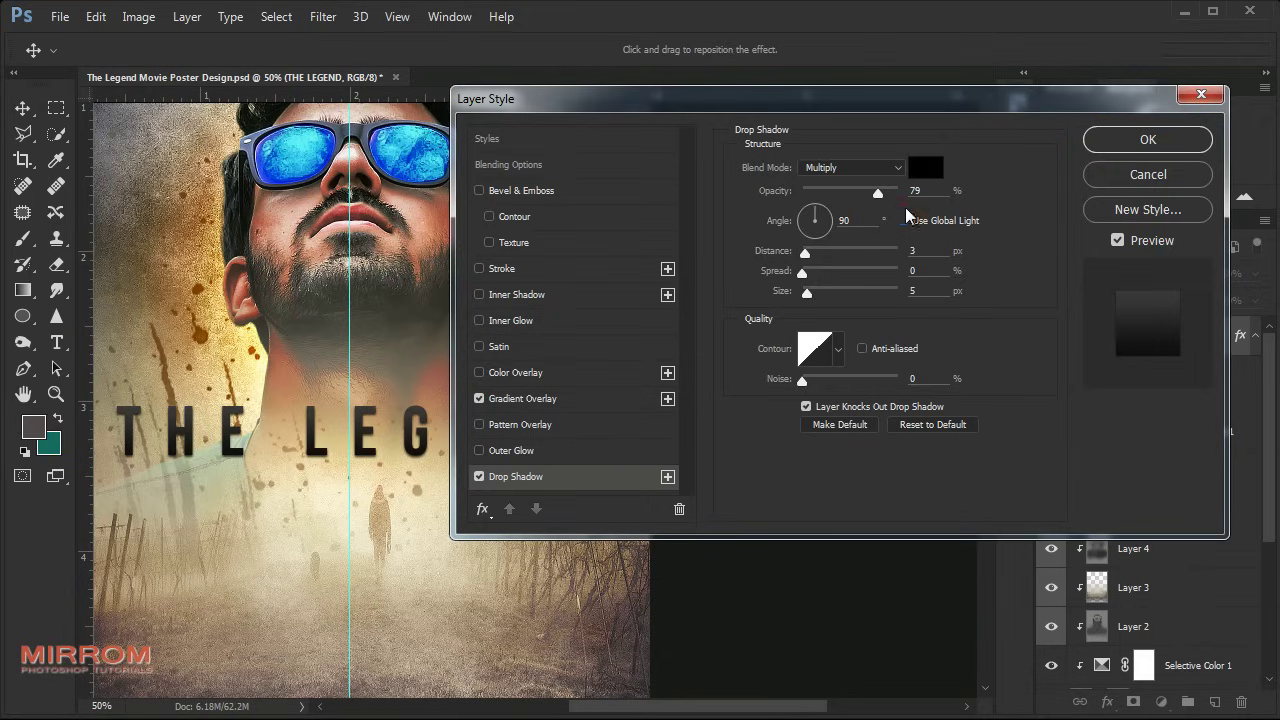
{"action": "left_click_drag", "start_coordinate": [878, 192], "coordinate": [856, 197]}
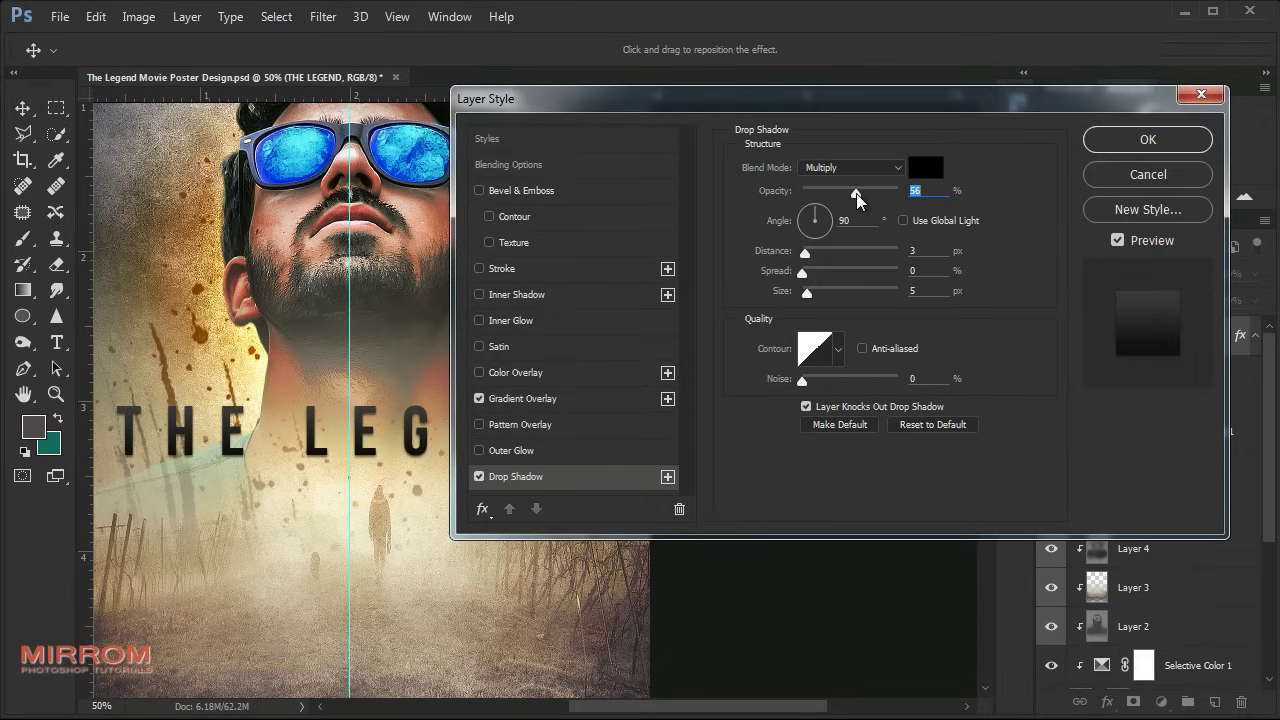
{"action": "left_click", "coordinate": [925, 290]}
{"action": "key", "text": "Up"}
{"action": "key", "text": "Up"}
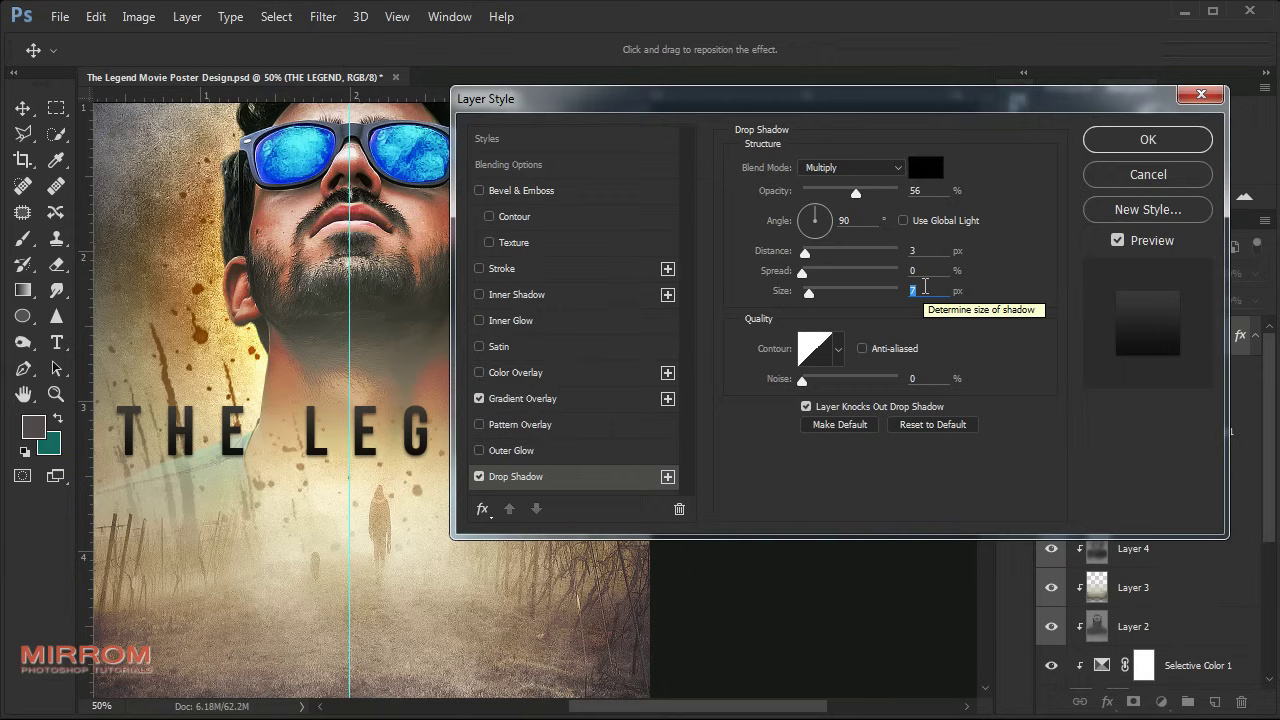
{"action": "key", "text": "Up"}
{"action": "left_click", "coordinate": [926, 251]}
{"action": "key", "text": "Up"}
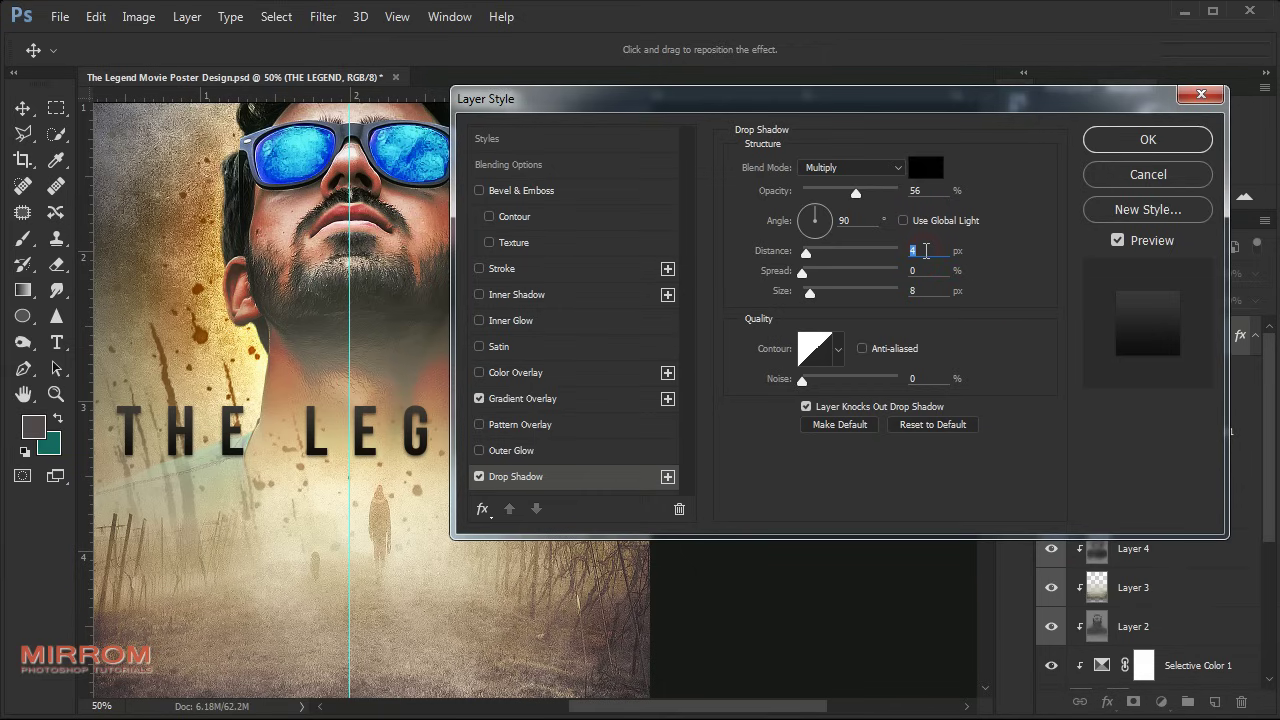
{"action": "key", "text": "Return"}
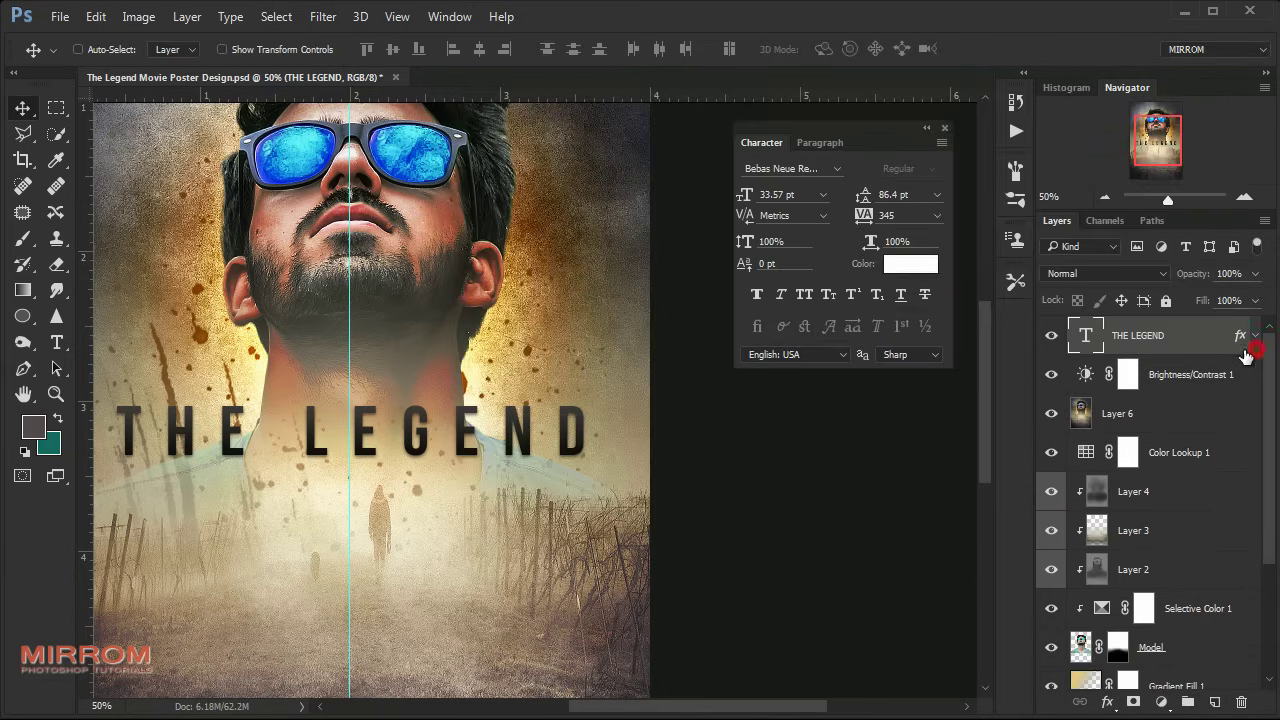
- Set the type to Agency FB Regular at 14 pt
{"action": "mouse_move", "coordinate": [715, 707]}
{"action": "left_mouse_down"}
{"action": "mouse_move", "coordinate": [686, 634]}
{"action": "mouse_move", "coordinate": [870, 490]}
{"action": "left_mouse_up"}
{"action": "left_click", "coordinate": [1192, 372]}
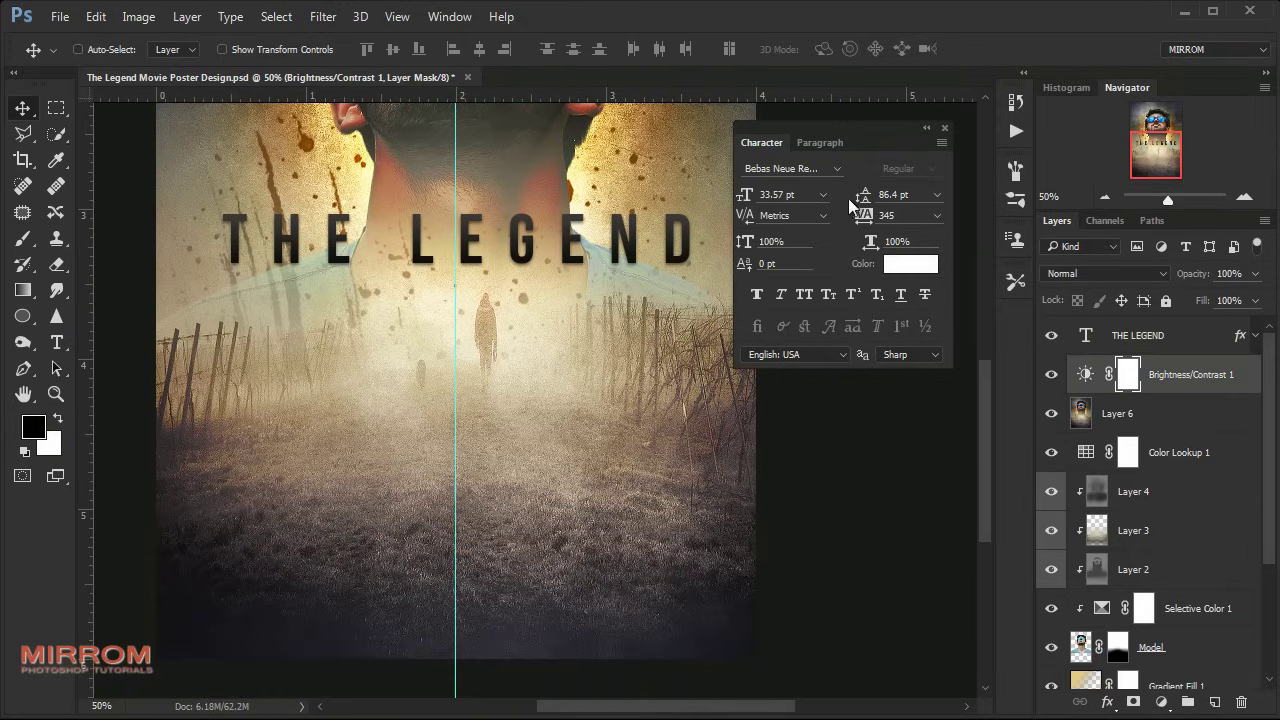
{"action": "left_click", "coordinate": [838, 170]}
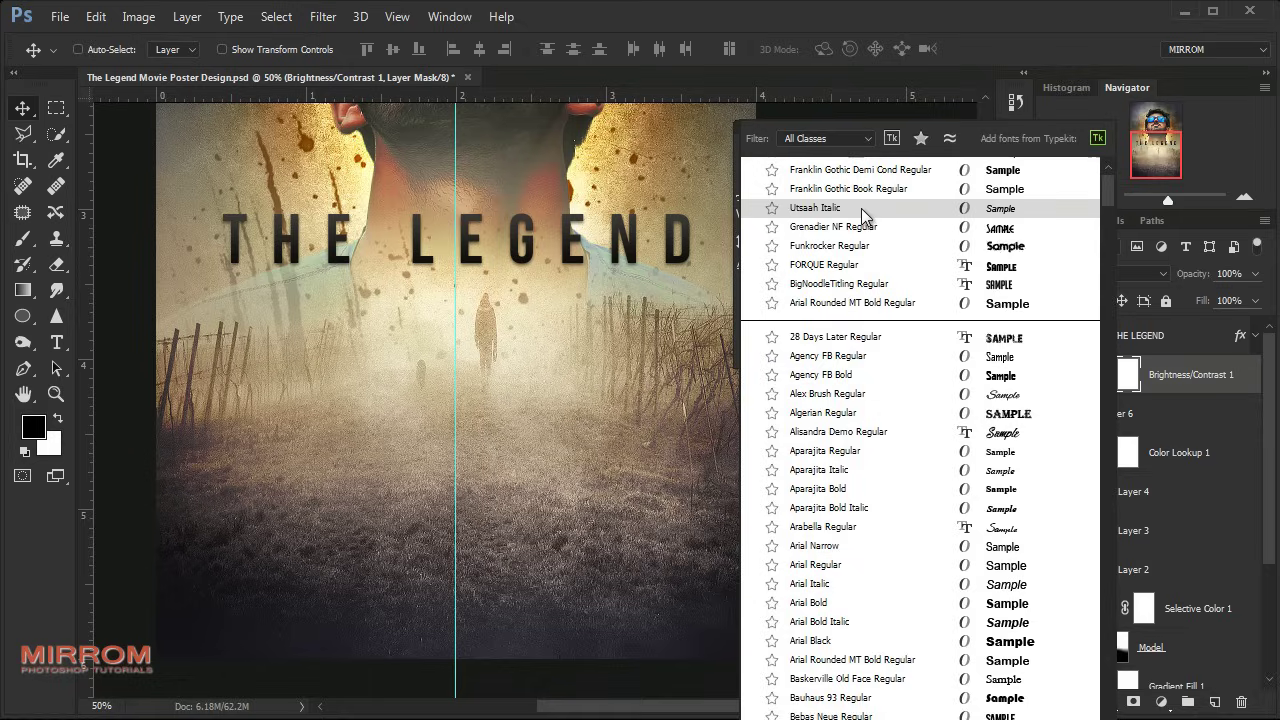
{"action": "left_click", "coordinate": [828, 356]}
{"action": "left_click", "coordinate": [822, 194]}
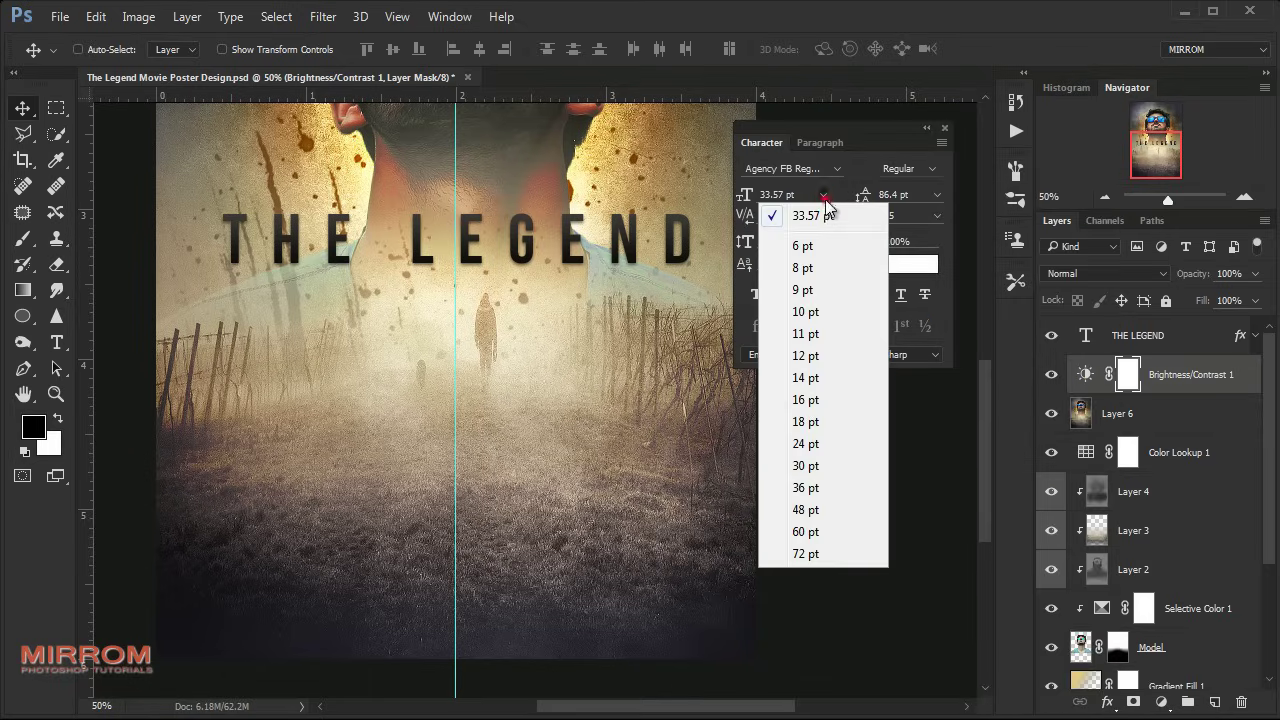
{"action": "left_click", "coordinate": [818, 377]}
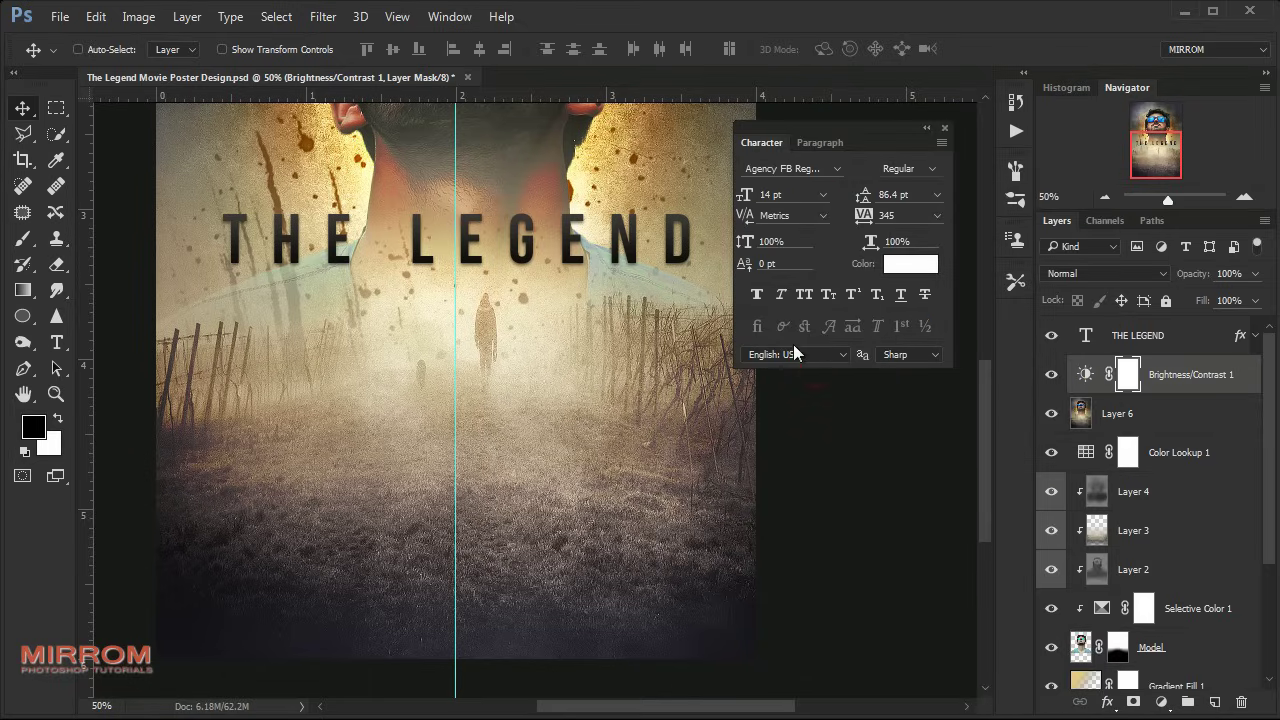
- Type the 'a film by' director subtitle below the title and nudge it lower
{"action": "key", "text": "t"}
{"action": "left_click", "coordinate": [457, 496]}
{"action": "type", "text": "FILM BY JHON DEE"}
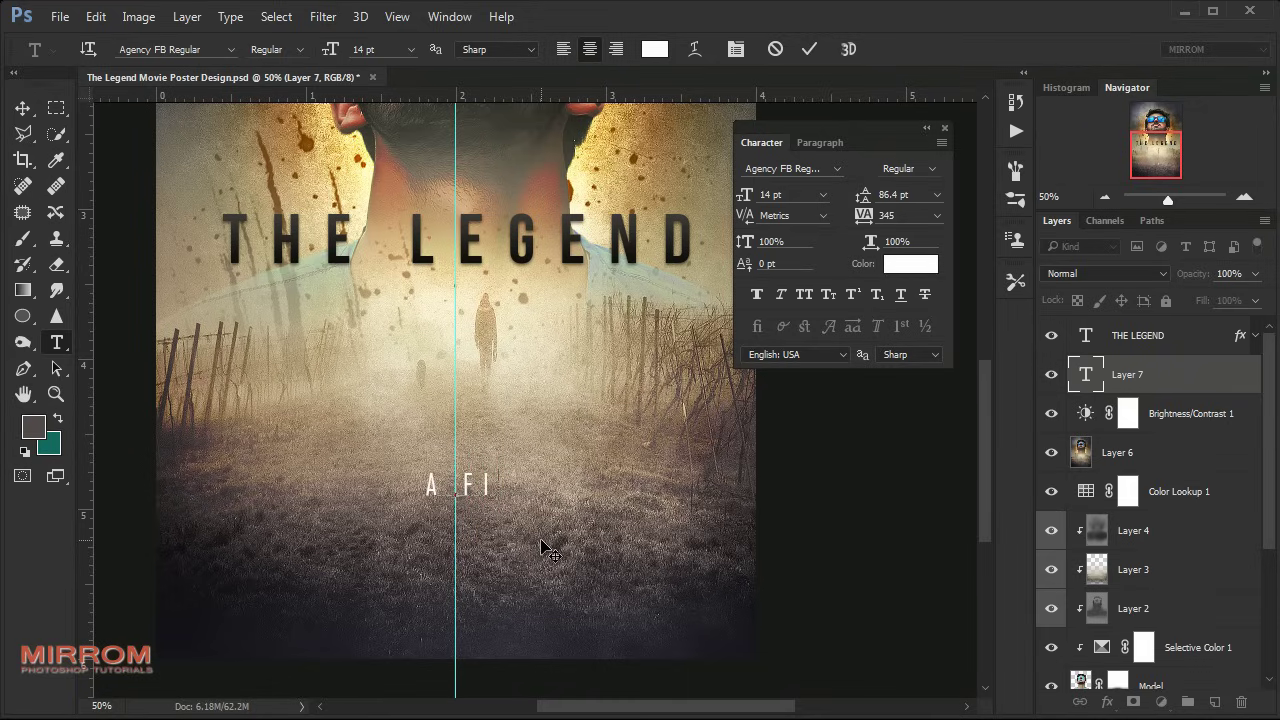
{"action": "left_click", "coordinate": [809, 49]}
{"action": "key", "text": "v"}
{"action": "left_click_drag", "start_coordinate": [496, 487], "coordinate": [496, 507]}
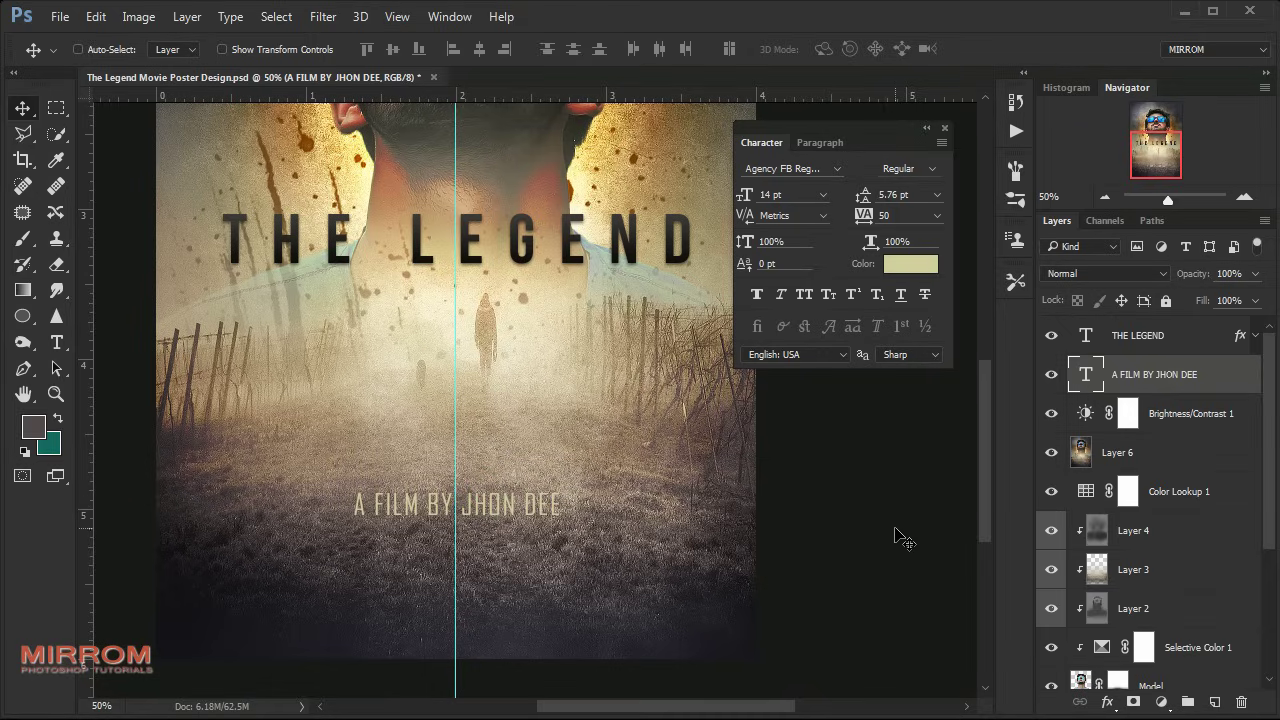
- Shift the credits block right and down, and add two vertical margin guides
{"action": "left_click_drag", "start_coordinate": [575, 553], "coordinate": [591, 553]}
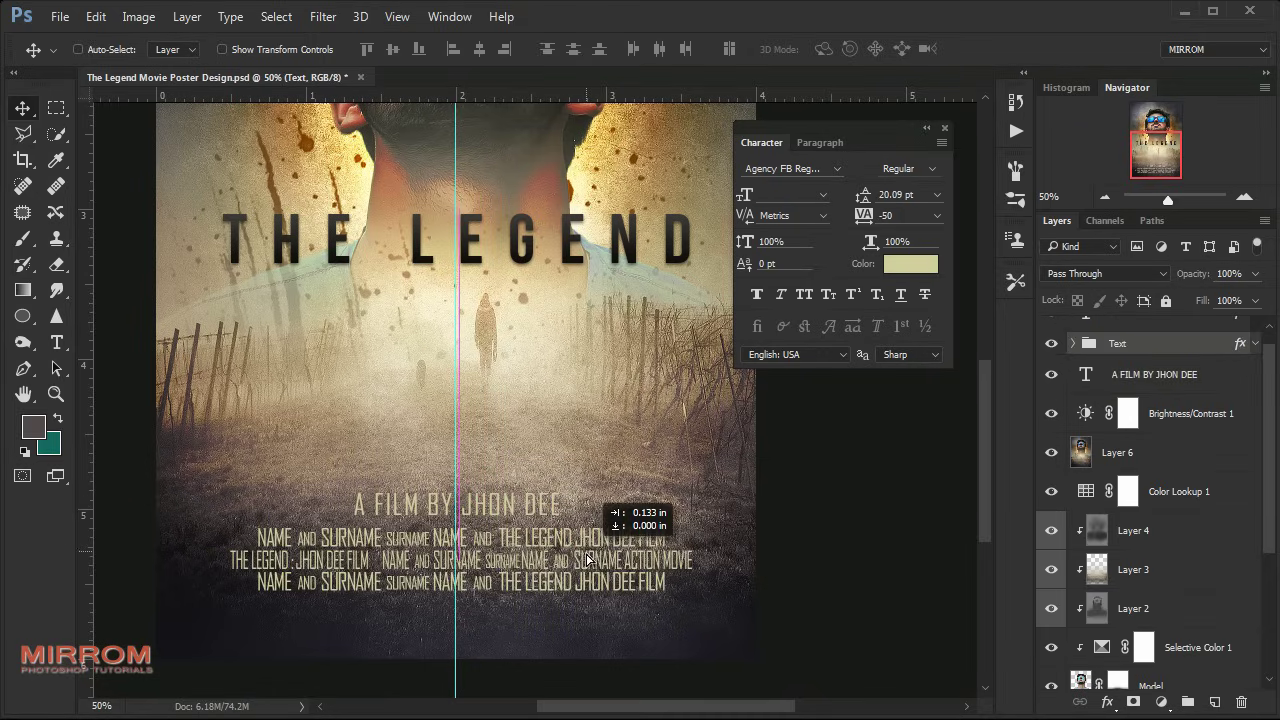
{"action": "left_click", "coordinate": [1115, 455]}
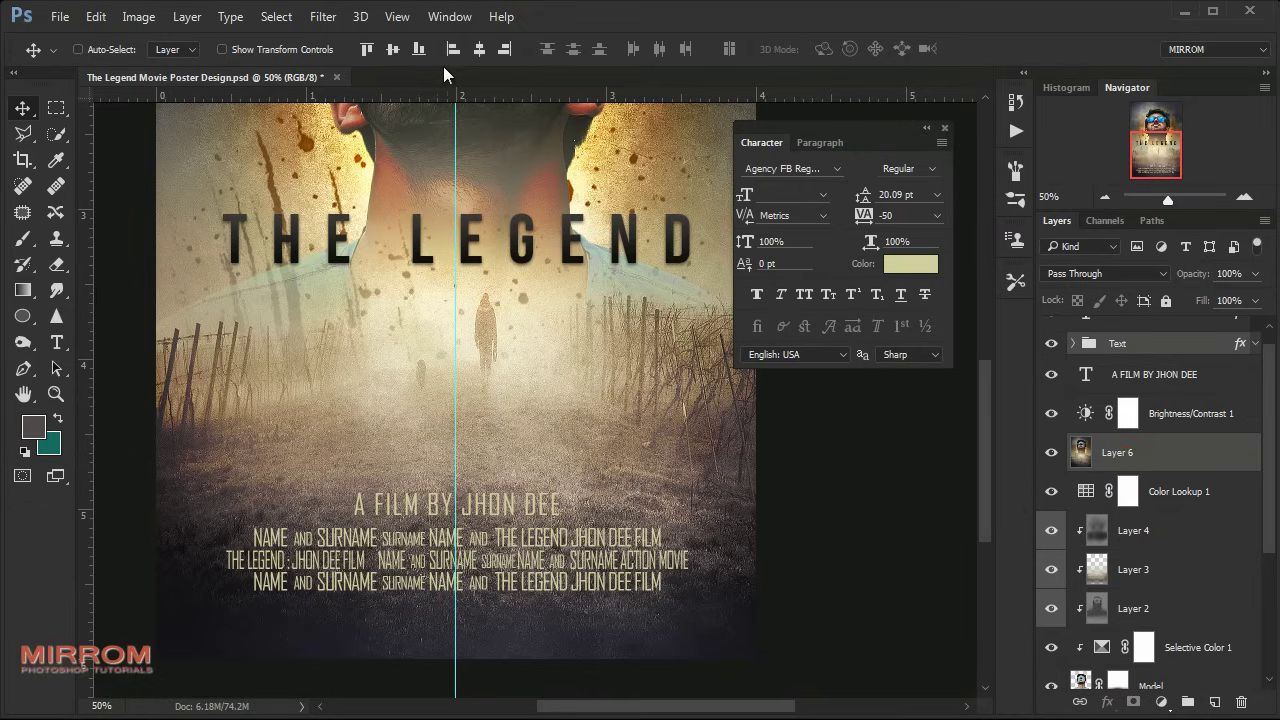
{"action": "left_click", "coordinate": [1108, 346]}
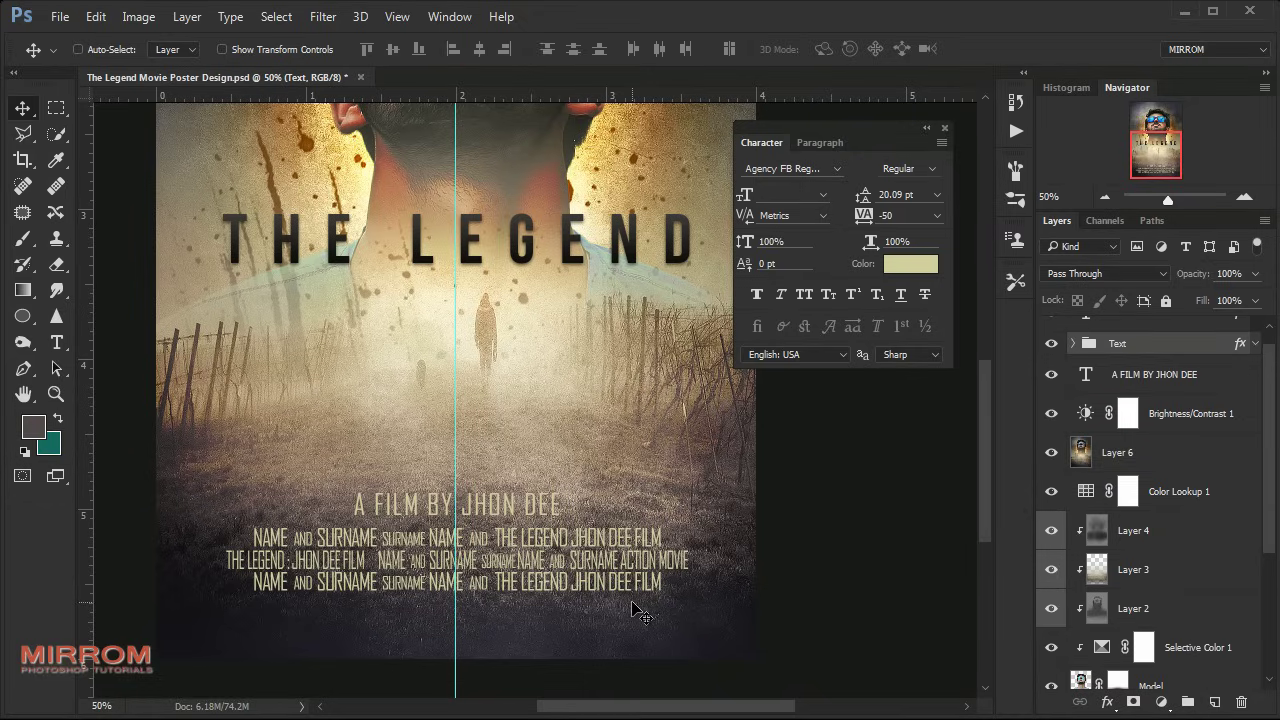
{"action": "key", "text": "shift+Down"}
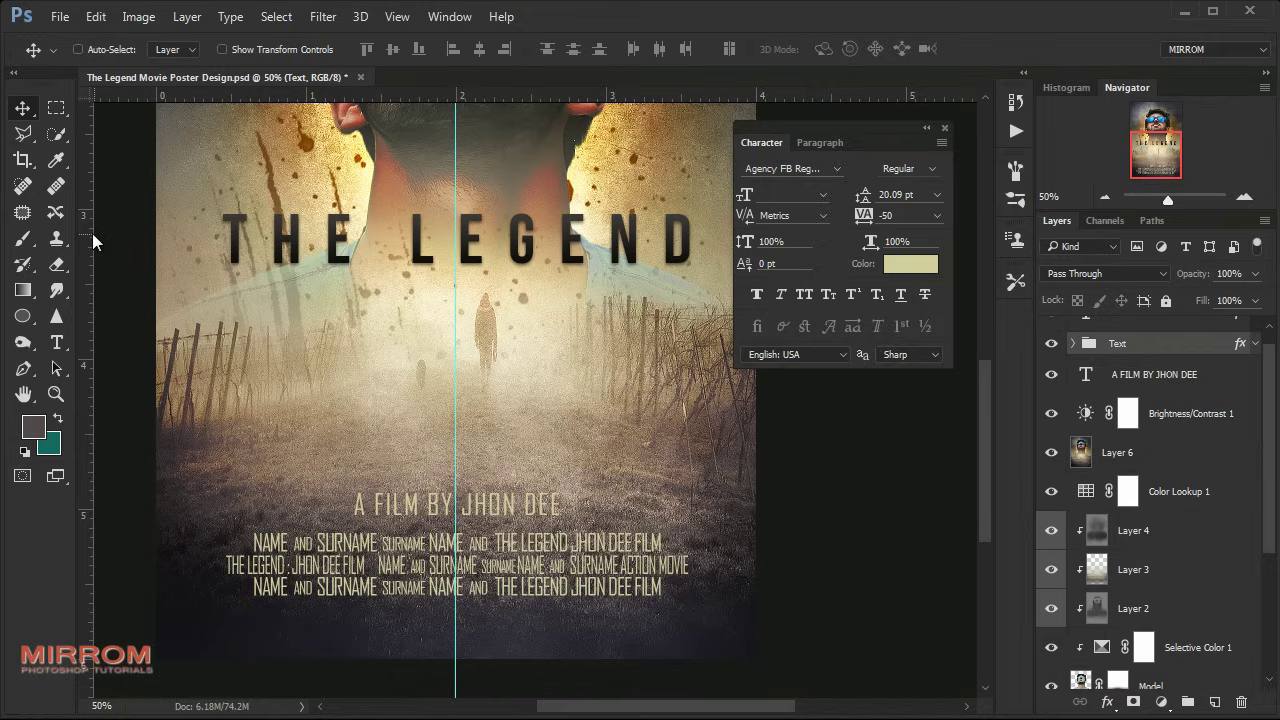
{"action": "left_click_drag", "start_coordinate": [88, 236], "coordinate": [221, 258]}
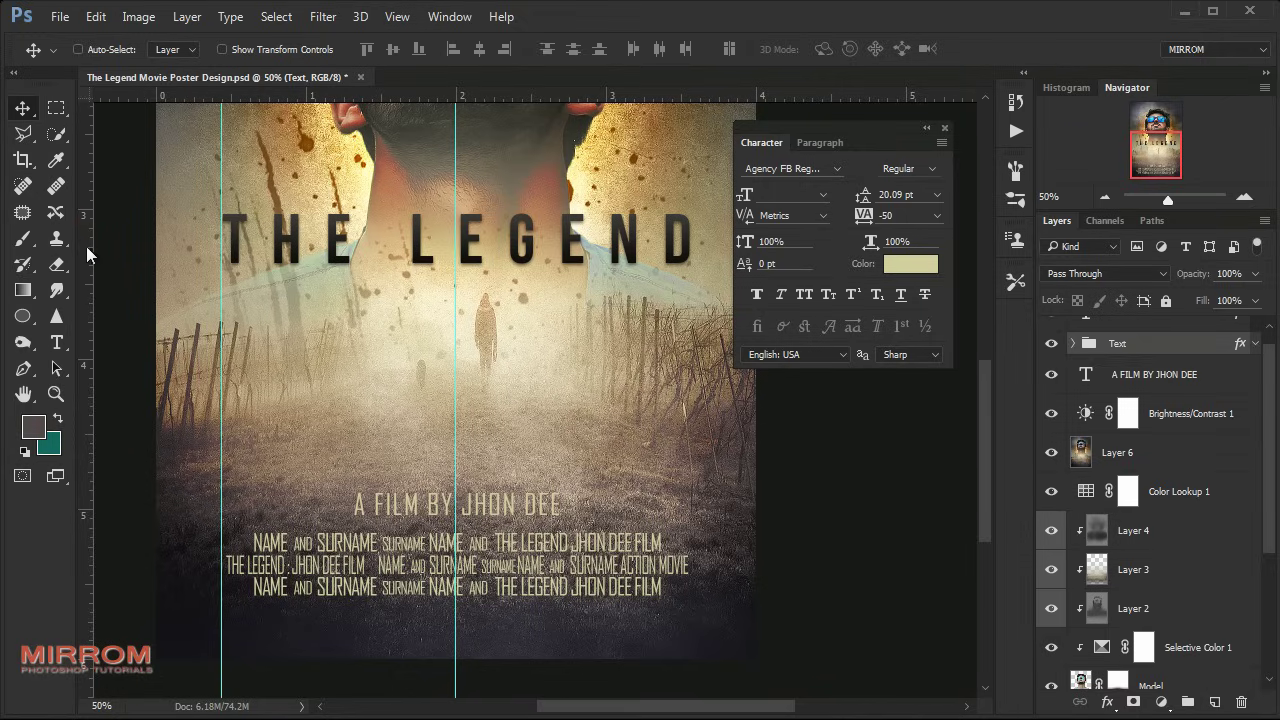
{"action": "left_click_drag", "start_coordinate": [88, 254], "coordinate": [690, 292]}
- Squash the credits block to about 87% of its height
{"action": "key", "text": "ctrl"}
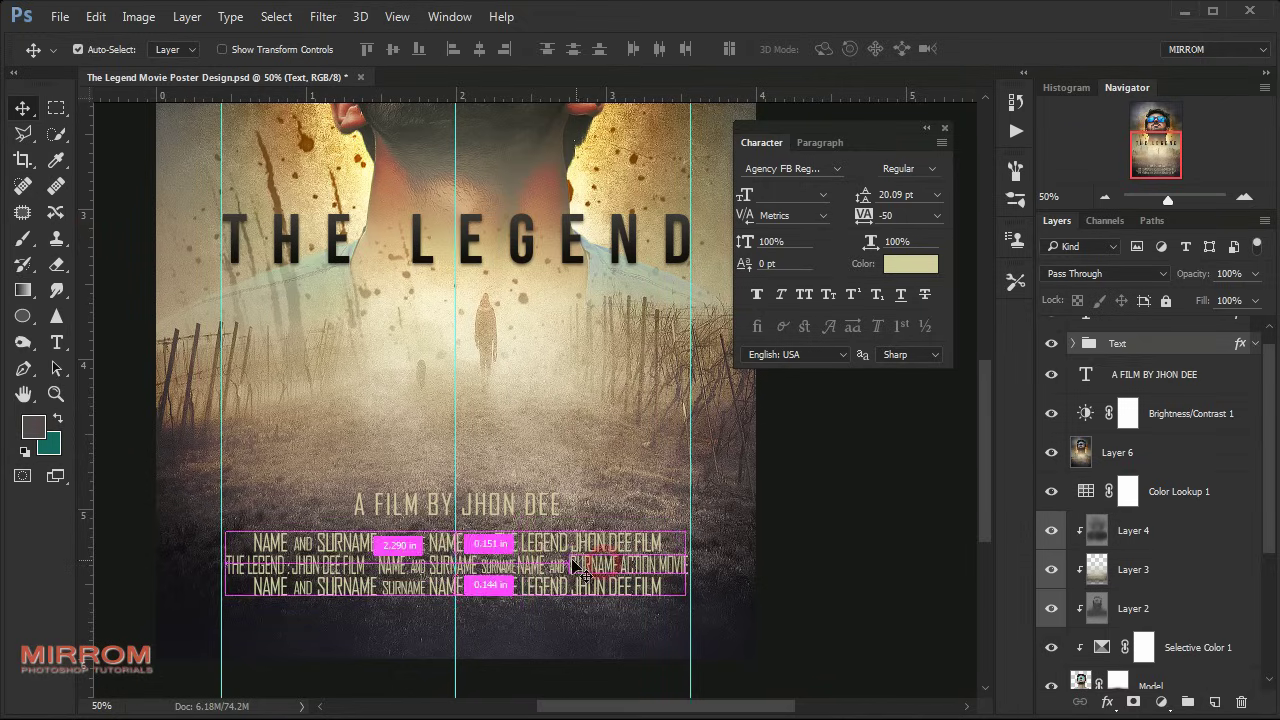
{"action": "key", "text": "ctrl+t"}
{"action": "left_click_drag", "start_coordinate": [456, 531], "coordinate": [461, 540]}
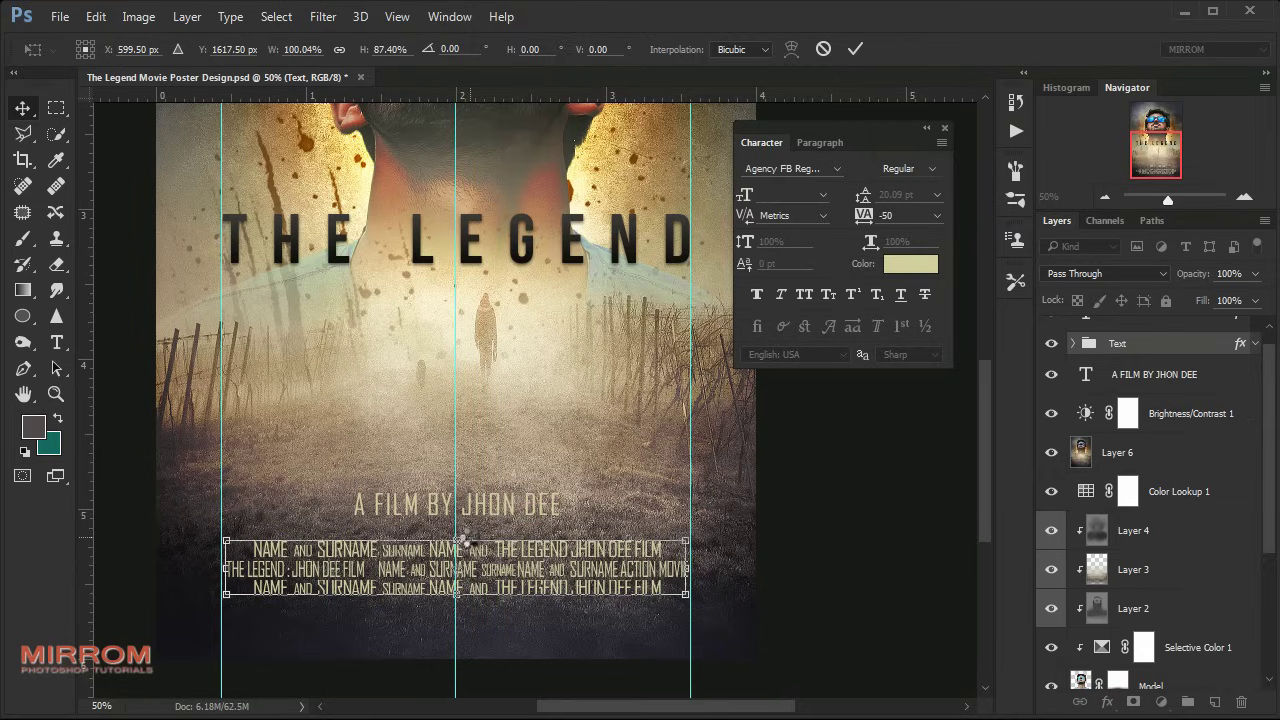
{"action": "key", "text": "Return"}
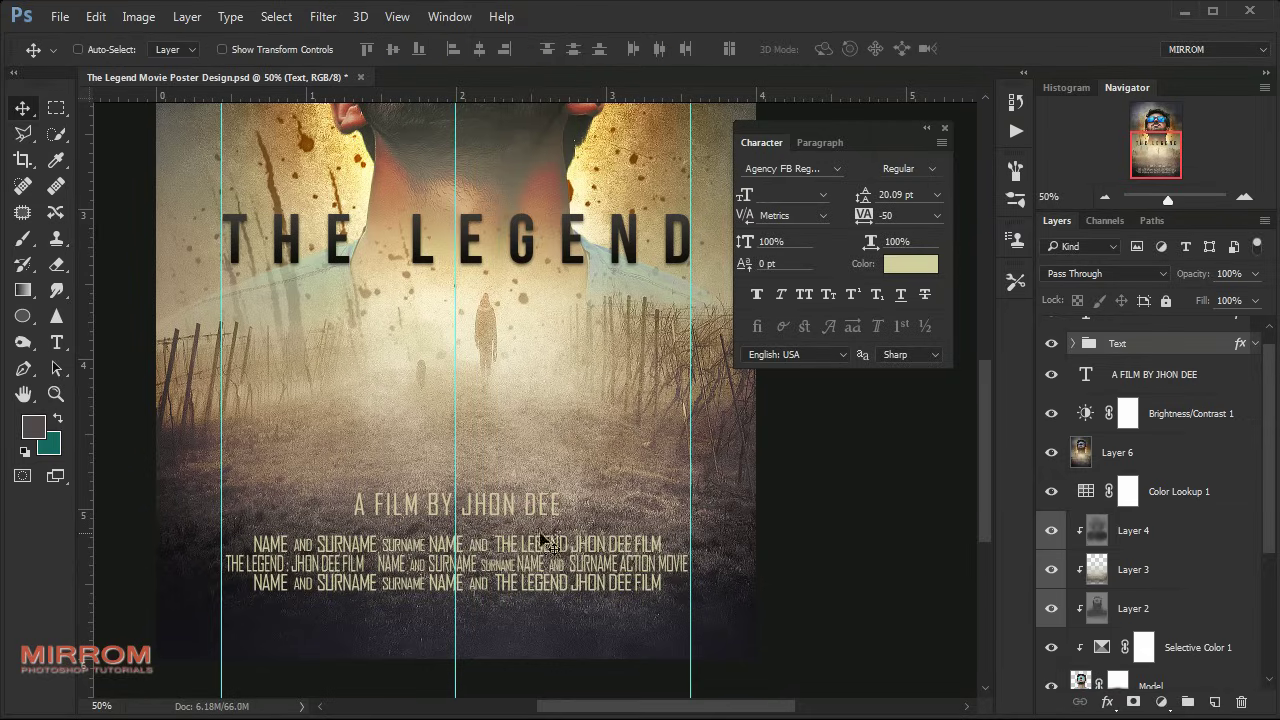
{"action": "scroll", "coordinate": [540, 540], "scroll_direction": "down", "scroll_amount": 3}
{"action": "left_click", "coordinate": [1155, 388]}
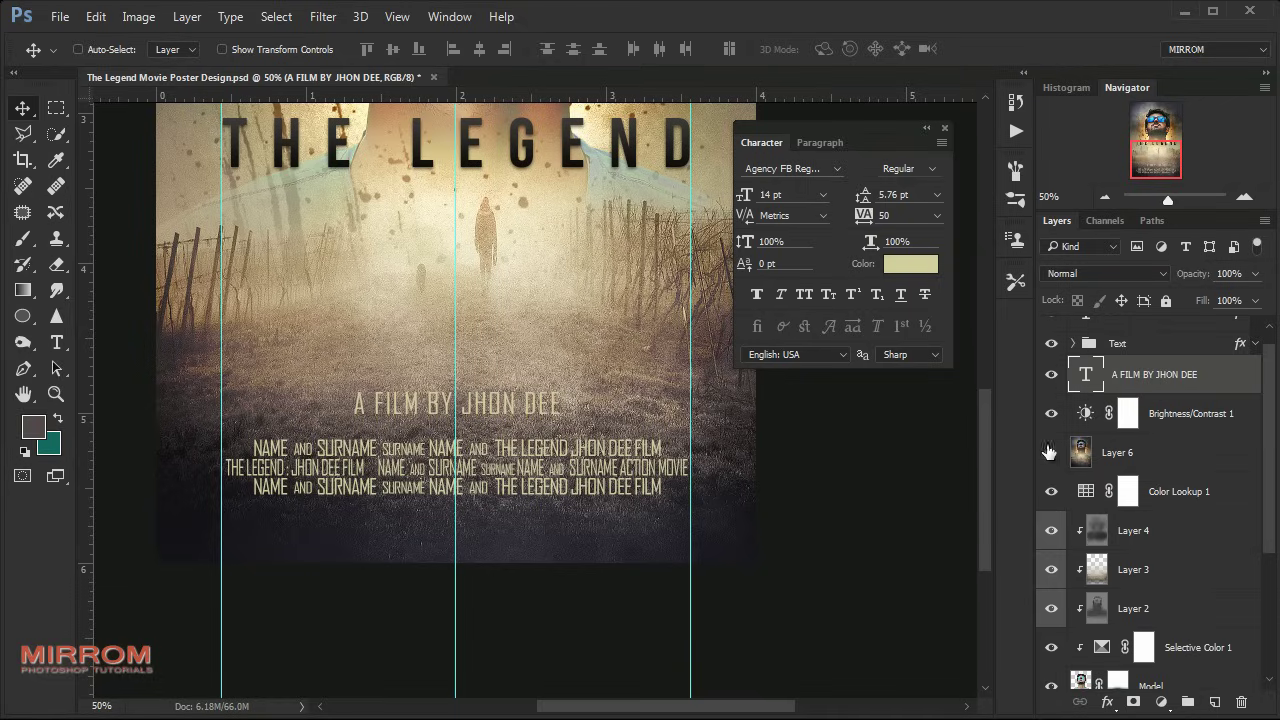
- Add a 12 pt MOVIE POSTER DESIGN line centred beneath the credits
{"action": "key", "text": "t"}
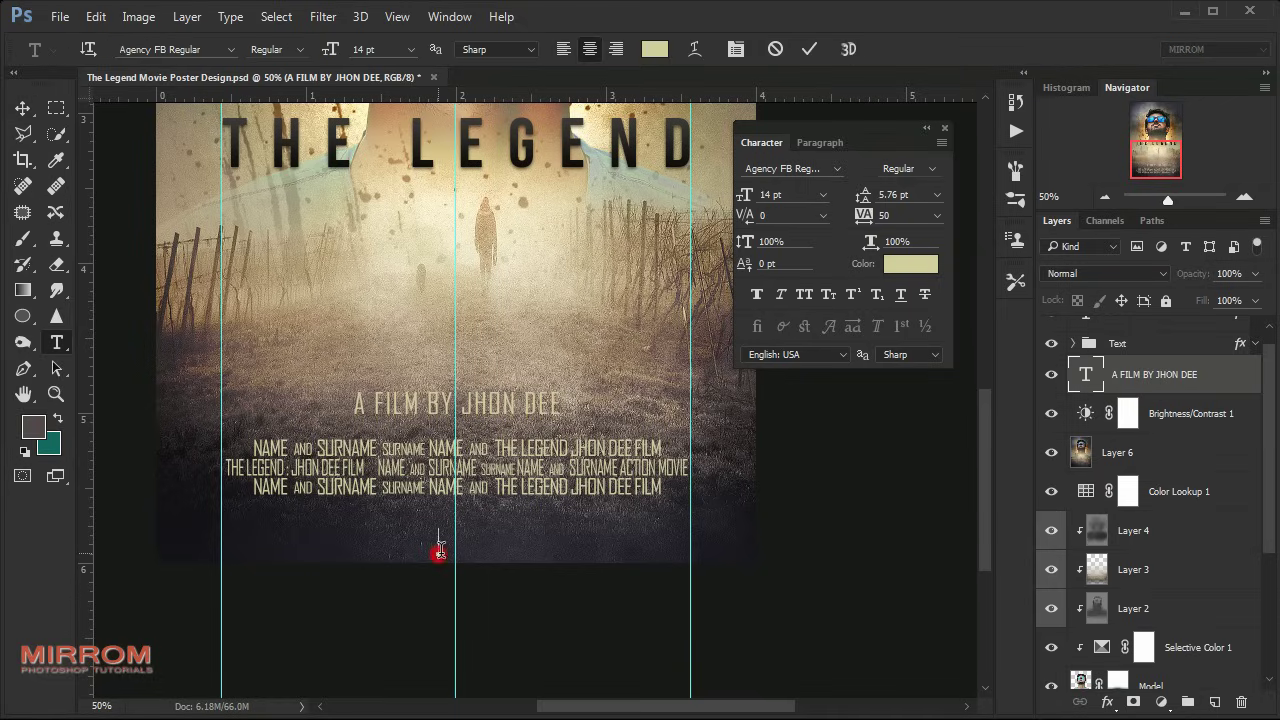
{"action": "left_click", "coordinate": [440, 550]}
{"action": "type", "text": "MOVIE POSTER"}
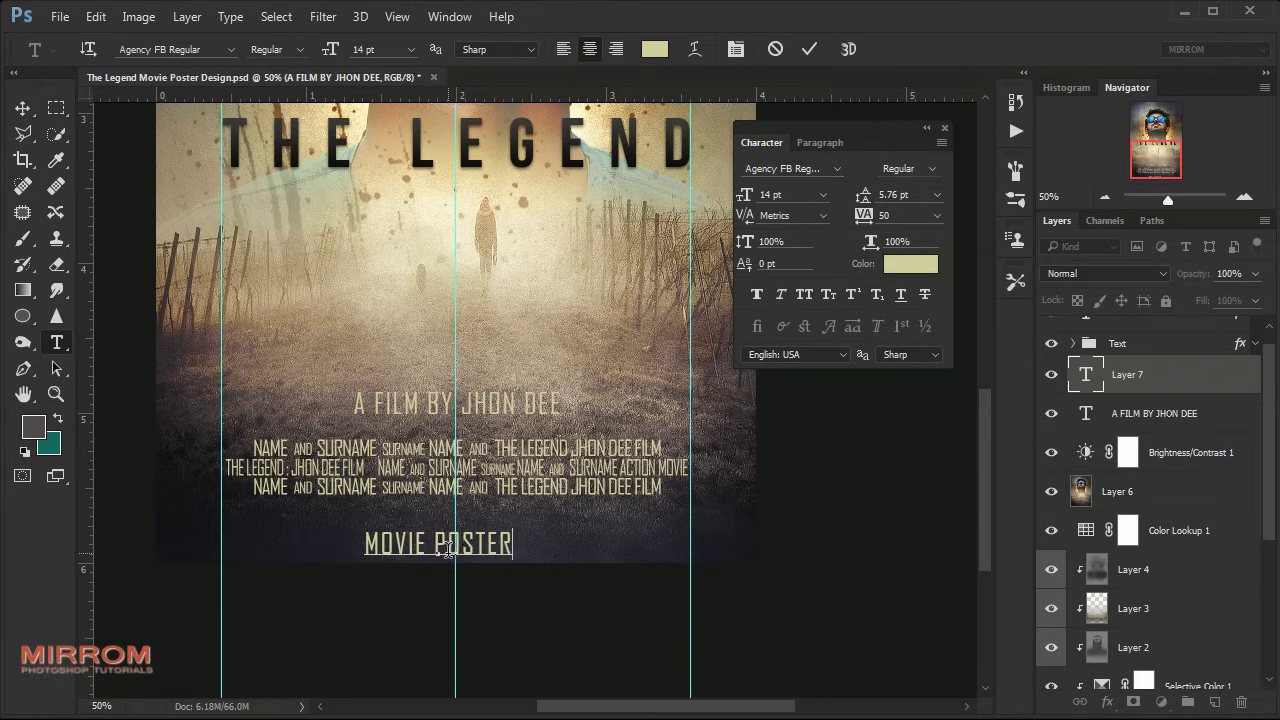
{"action": "type", "text": " DESIGN"}
{"action": "left_click", "coordinate": [811, 50]}
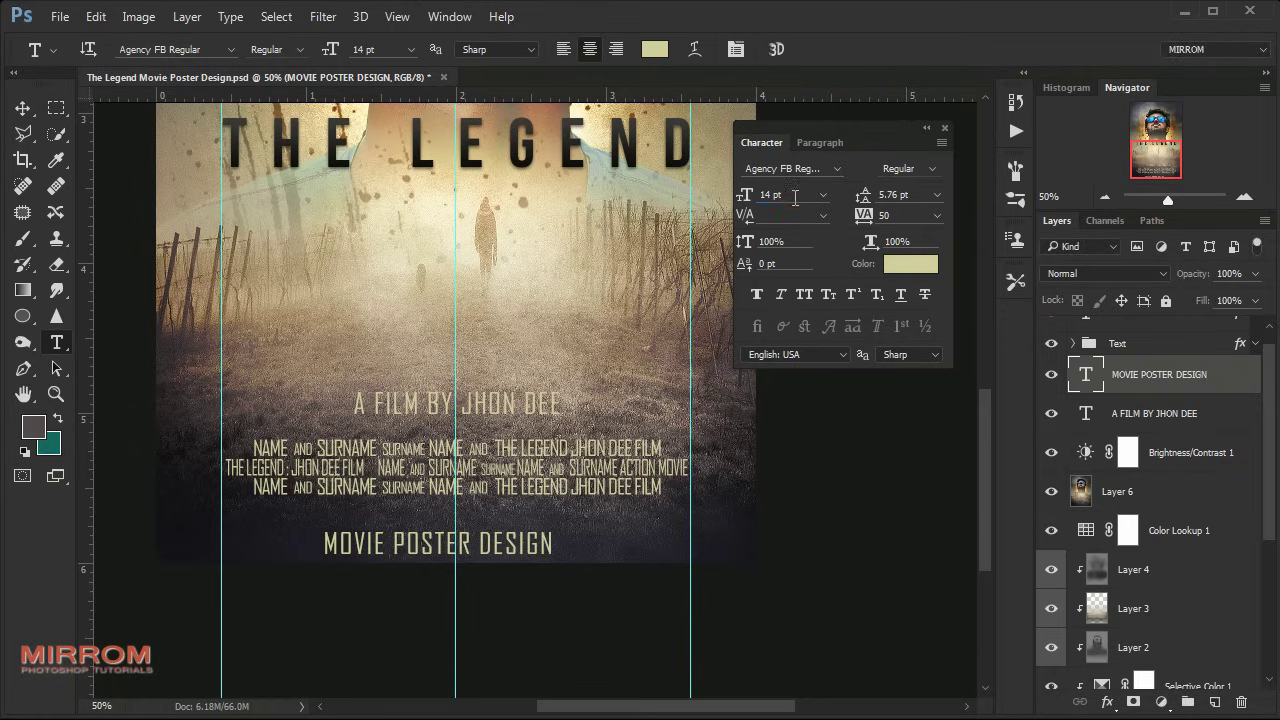
{"action": "key", "text": "Tab"}
{"action": "type", "text": "13"}
{"action": "type", "text": "12"}
{"action": "key", "text": "Return"}
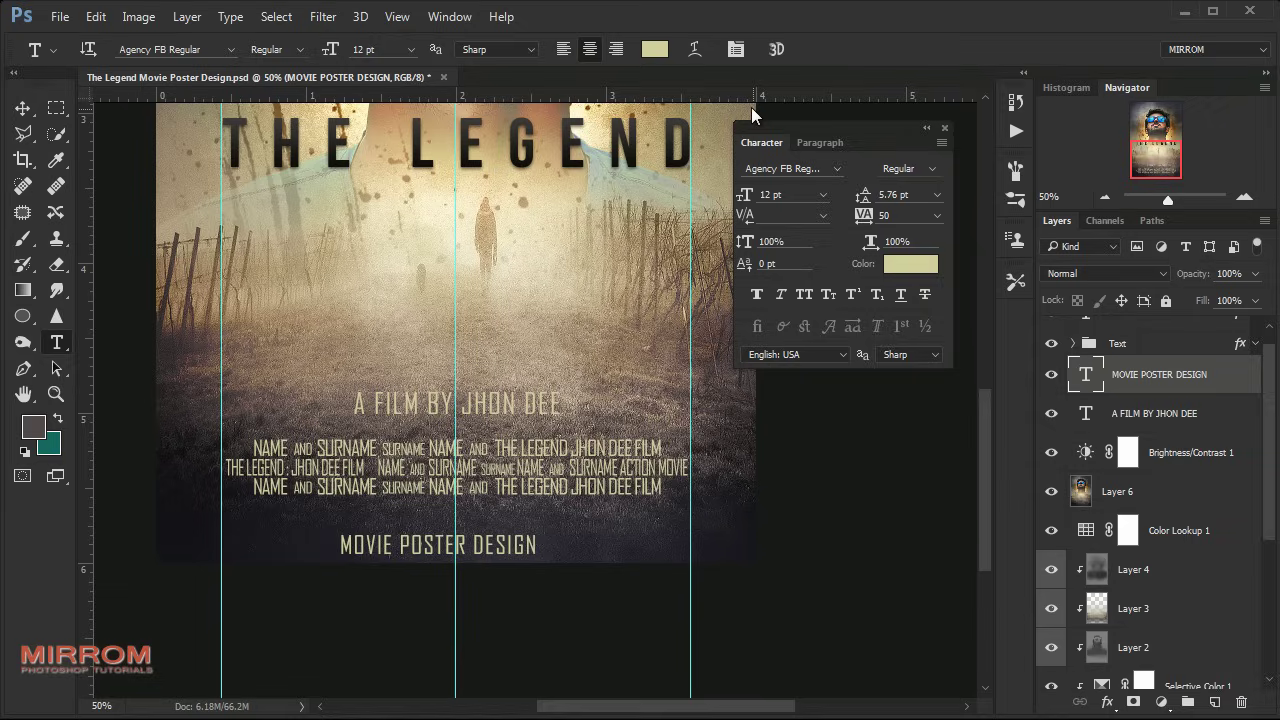
{"action": "key", "text": "v"}
{"action": "mouse_move", "coordinate": [512, 516]}
{"action": "left_mouse_down"}
{"action": "mouse_move", "coordinate": [540, 520]}
{"action": "mouse_move", "coordinate": [514, 540]}
{"action": "left_mouse_up"}
{"action": "key", "text": "shift+Up"}
{"action": "key", "text": "shift+Up"}
{"action": "key", "text": "shift+Up"}
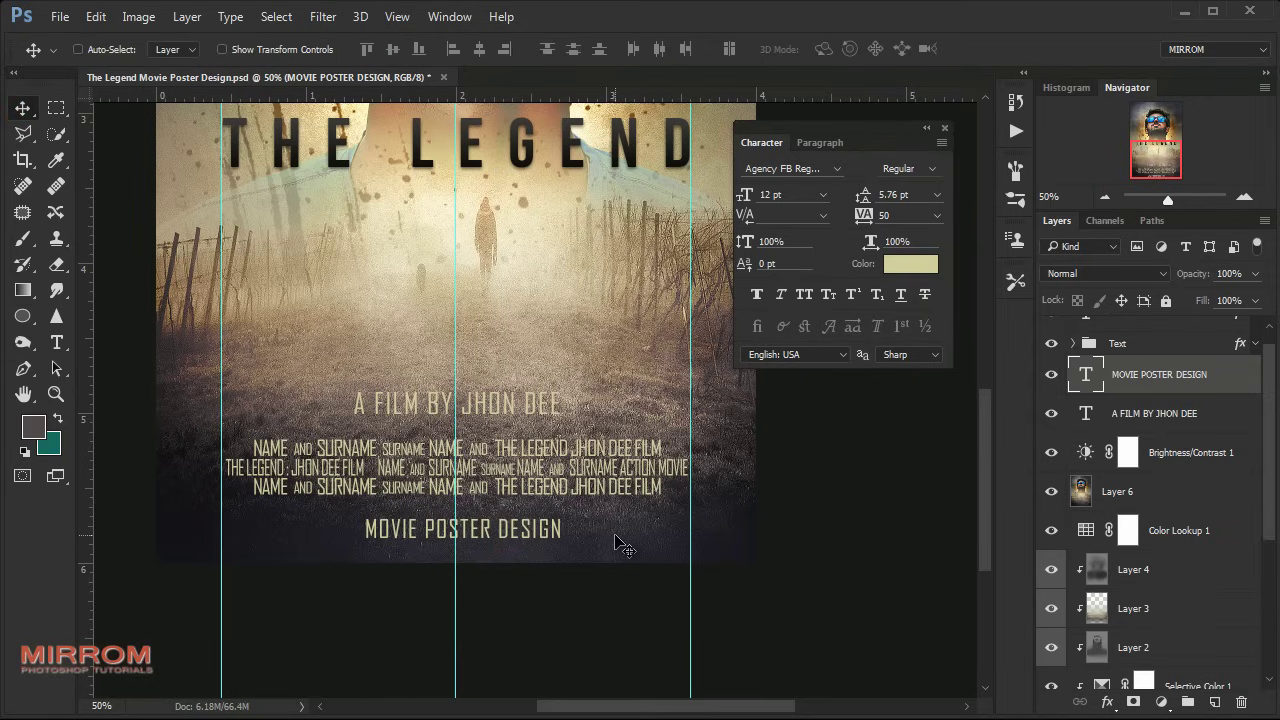
{"action": "left_click", "coordinate": [942, 124]}
- Fit the poster in the window and horizontally centre the bottom text with Layer 6
{"action": "key", "text": "ctrl+0"}
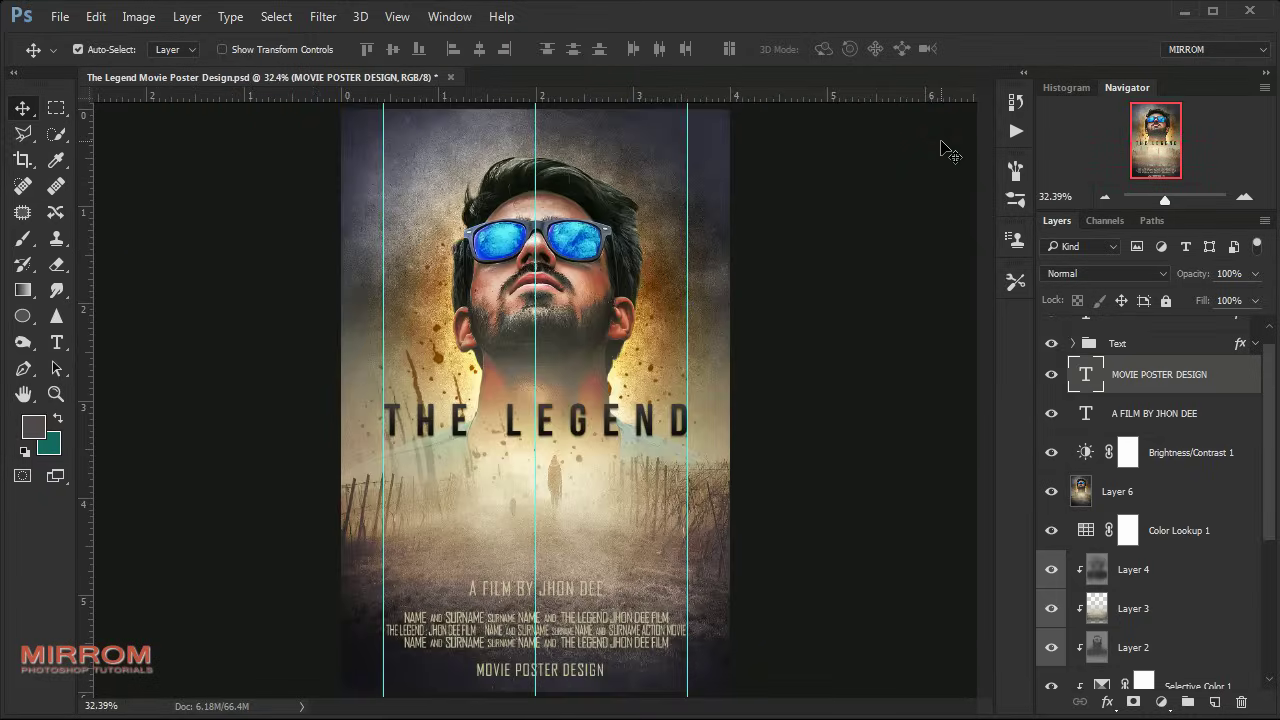
{"action": "left_click", "coordinate": [1159, 483], "text": "ctrl"}
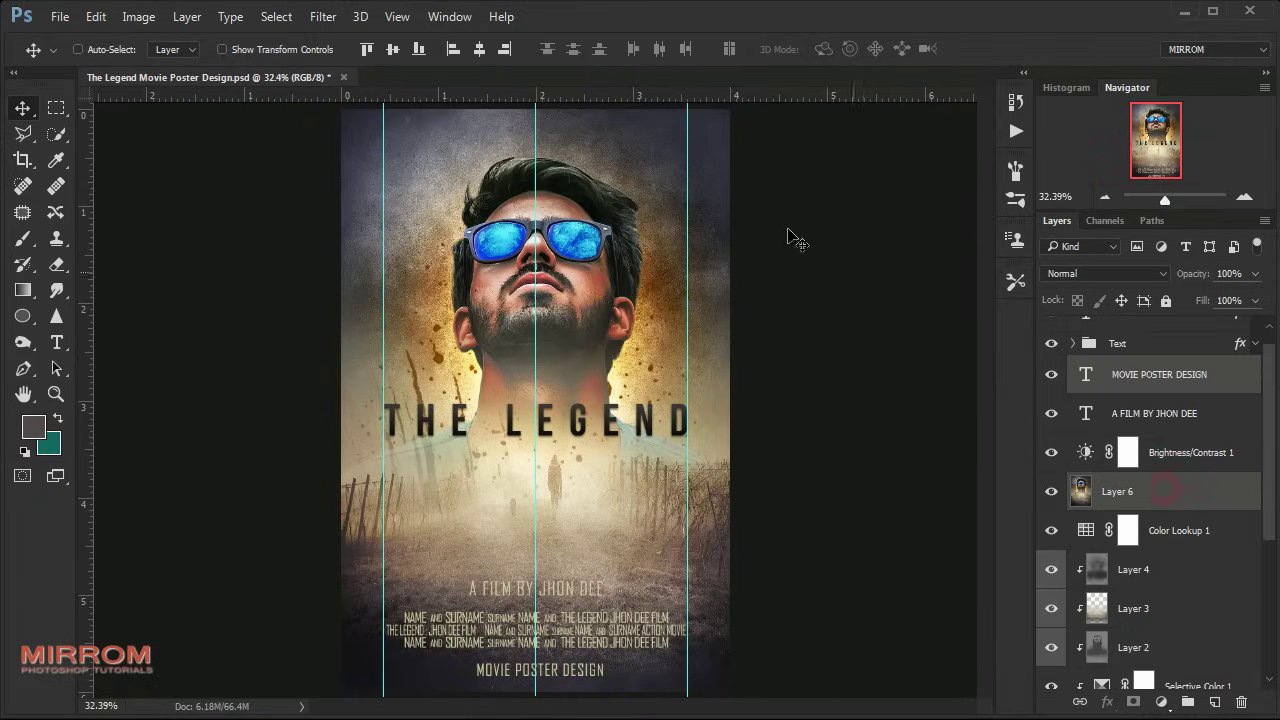
{"action": "left_click", "coordinate": [480, 49]}
- Nudge the subtitle and credits layers down slightly and hide the guides
{"action": "left_click", "coordinate": [1098, 343]}
{"action": "left_click", "coordinate": [1128, 413], "text": "shift"}
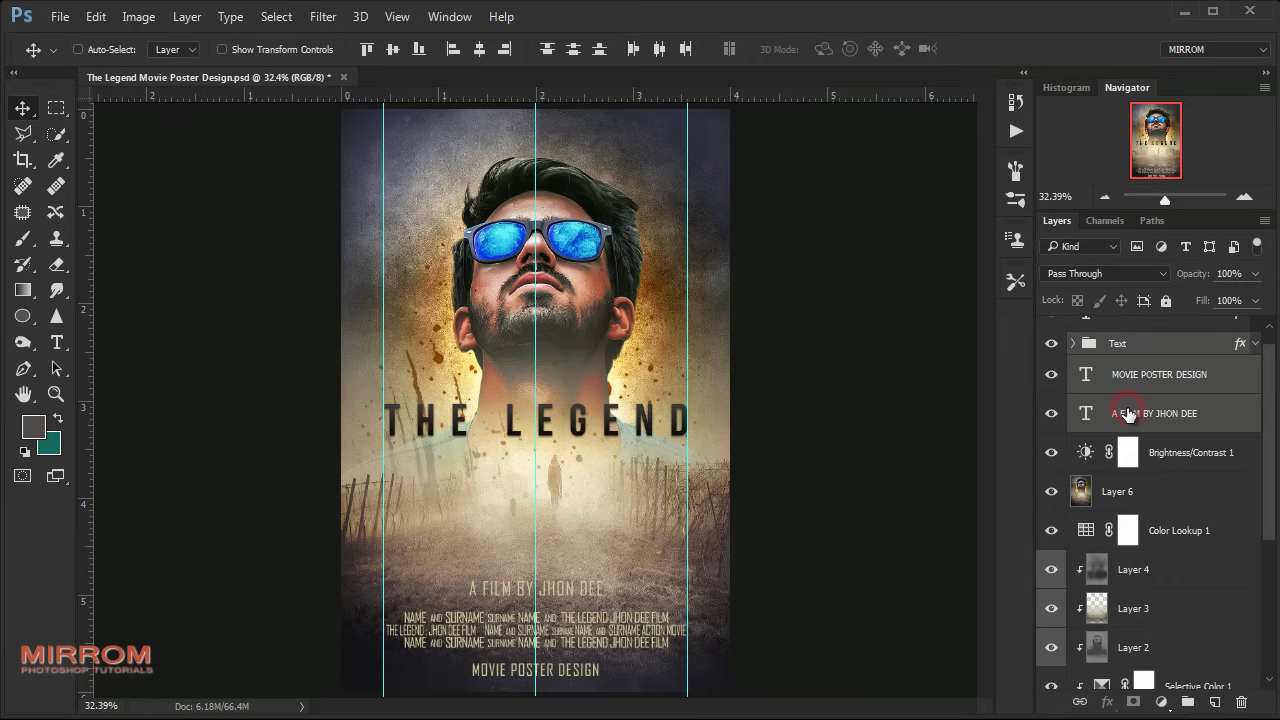
{"action": "key", "text": "shift+Down"}
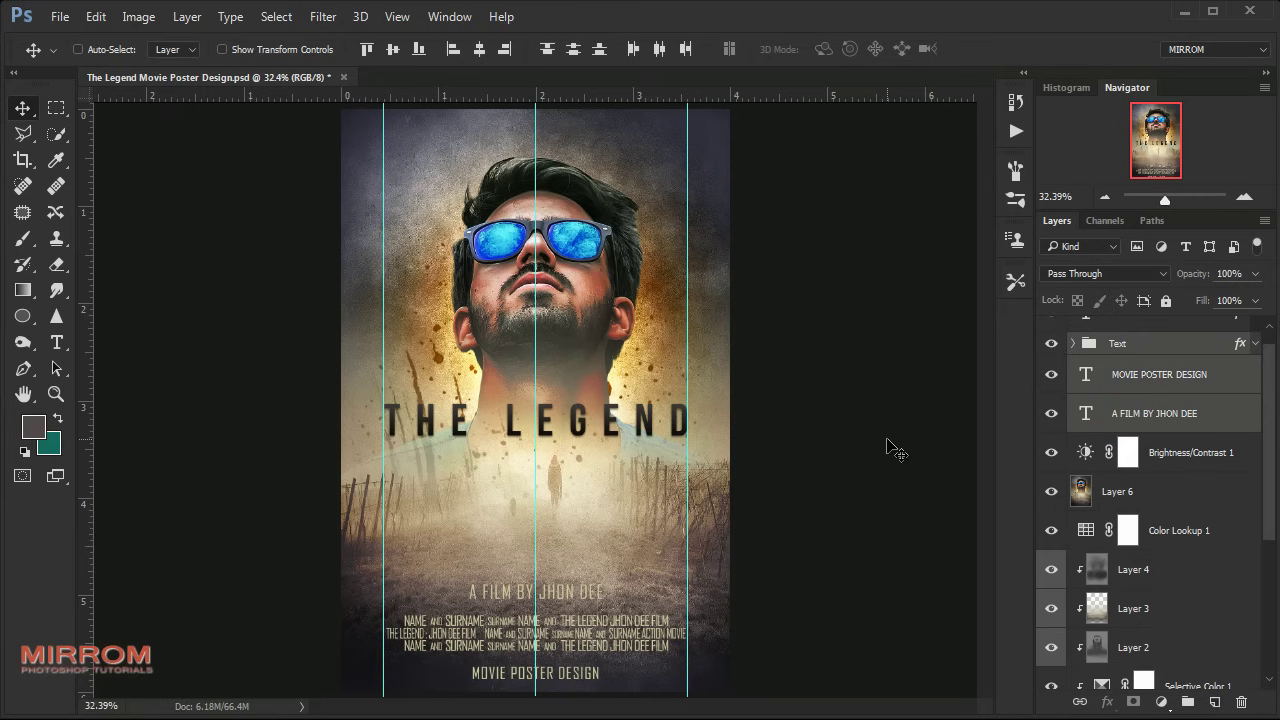
{"action": "key", "text": "ctrl+h"}
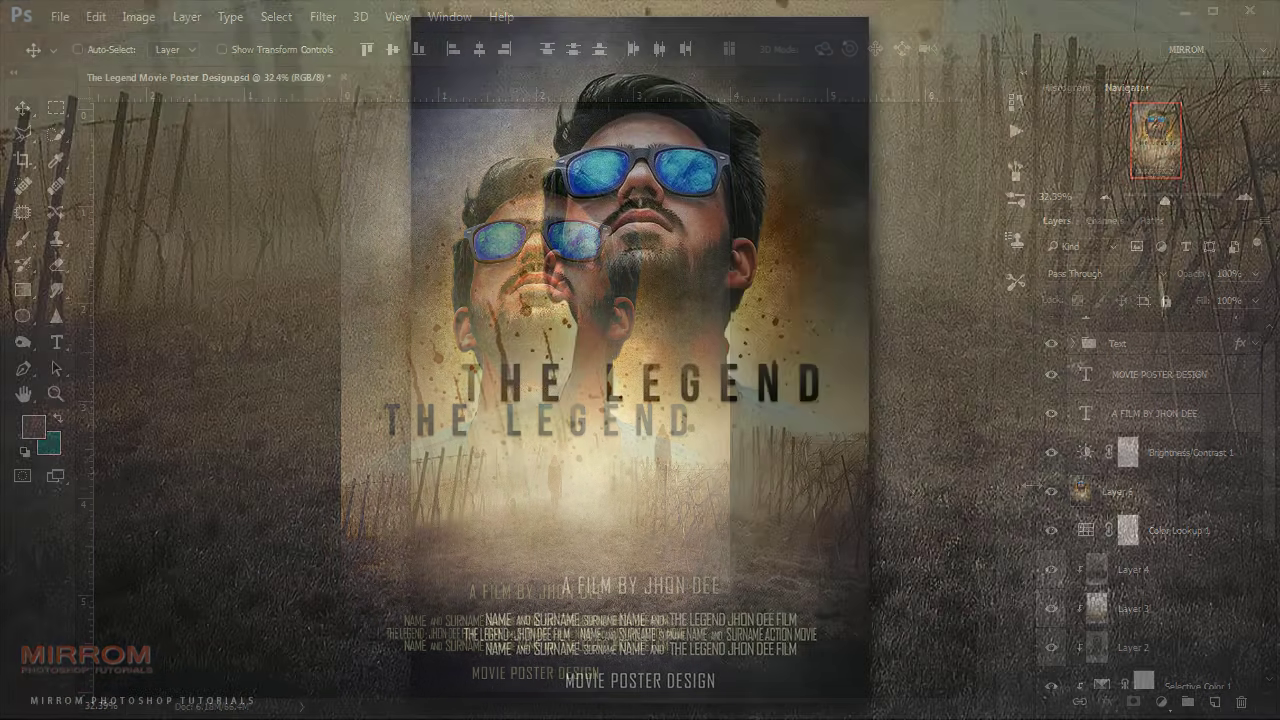